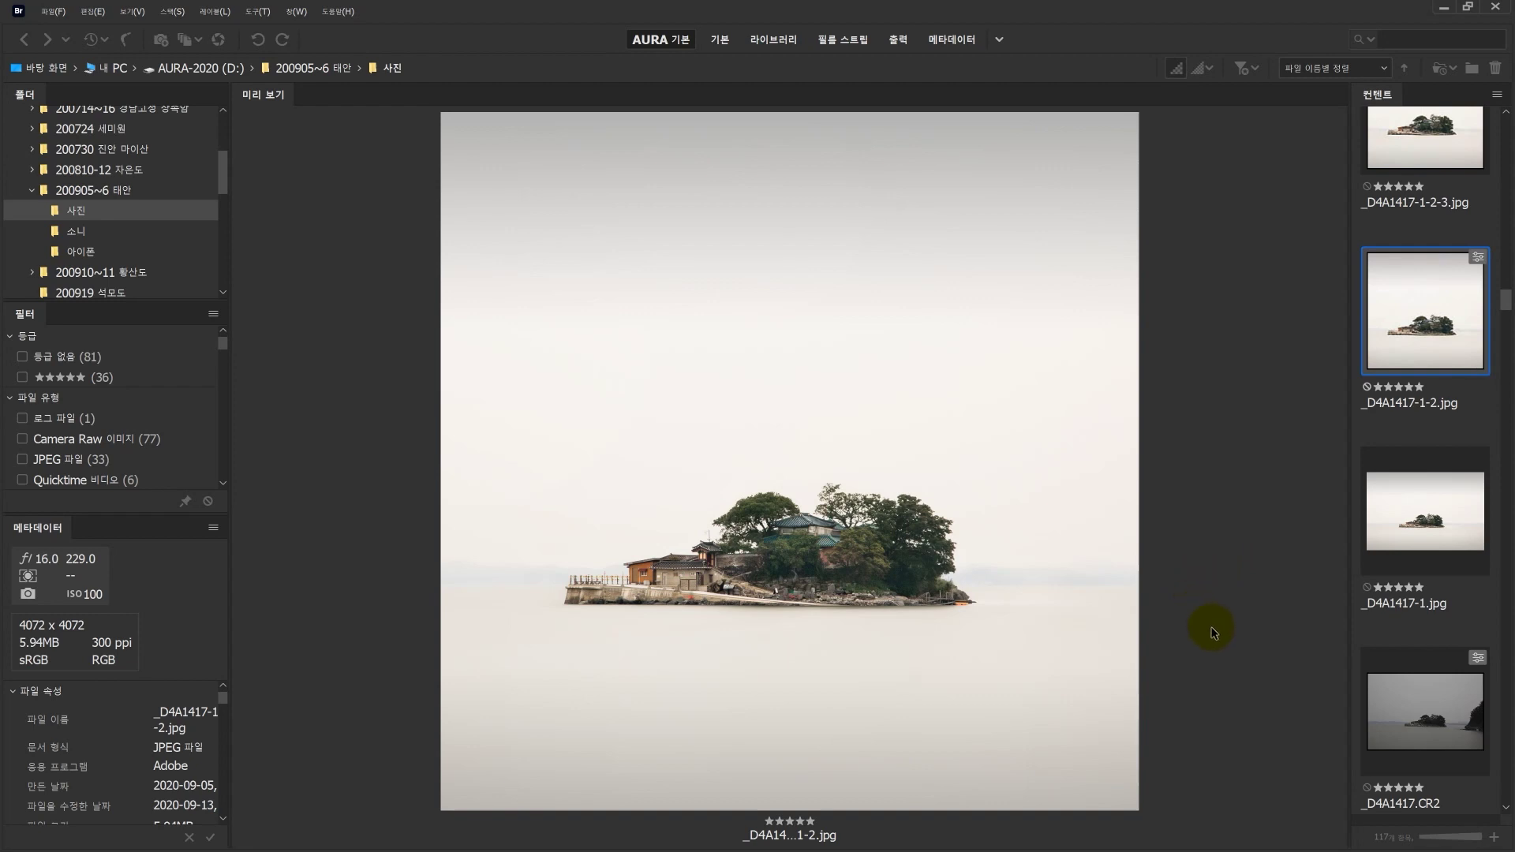
Step: Compare the unedited island photo _D4A1417.CR2 with its finished version _D4A1417-1-2.jpg by previewing them alternately
click(1405, 720)
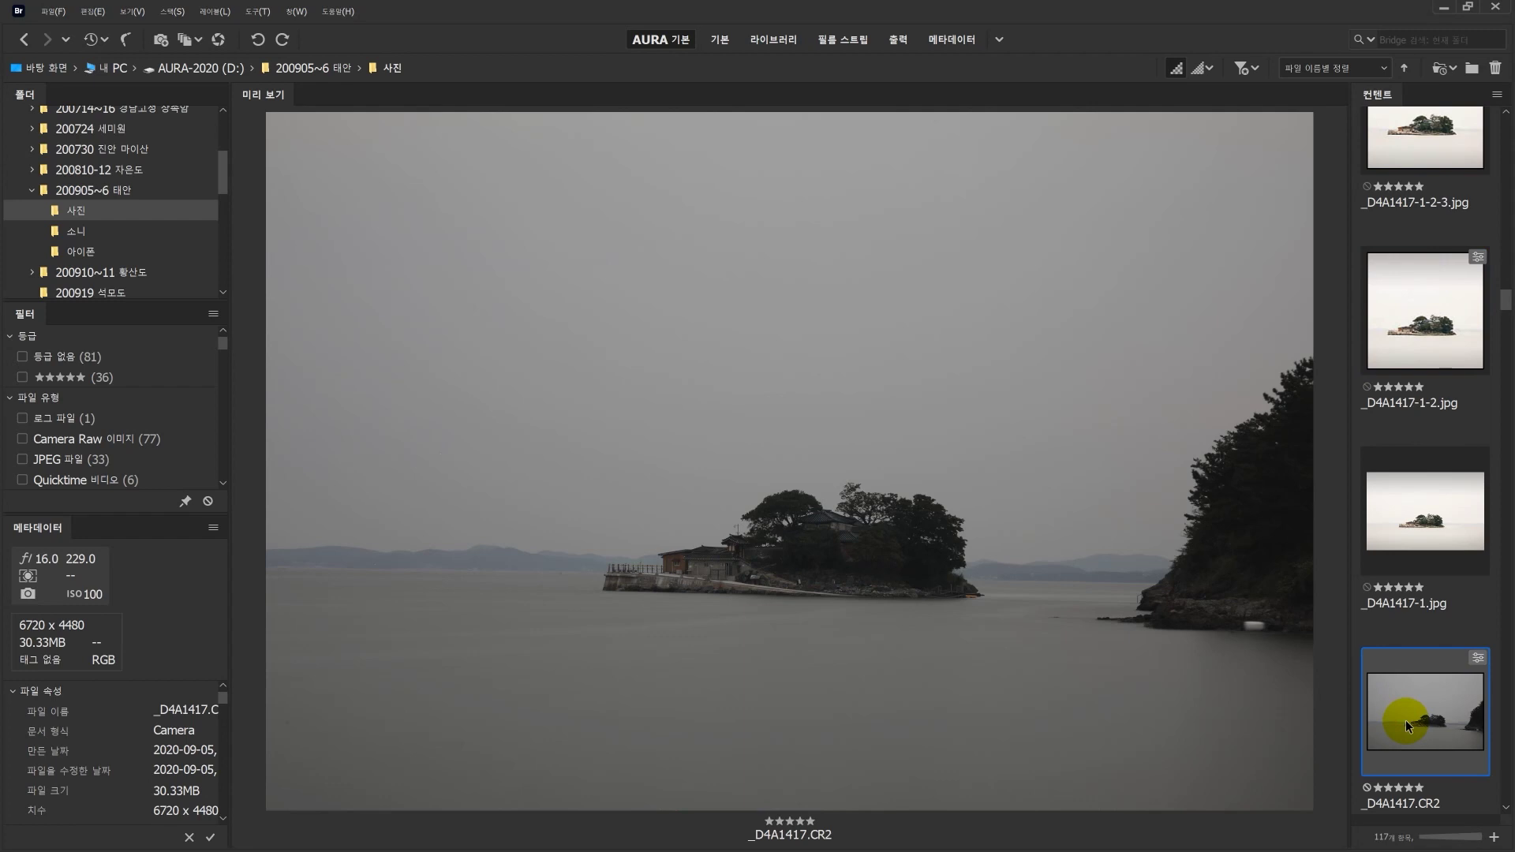
click(1413, 338)
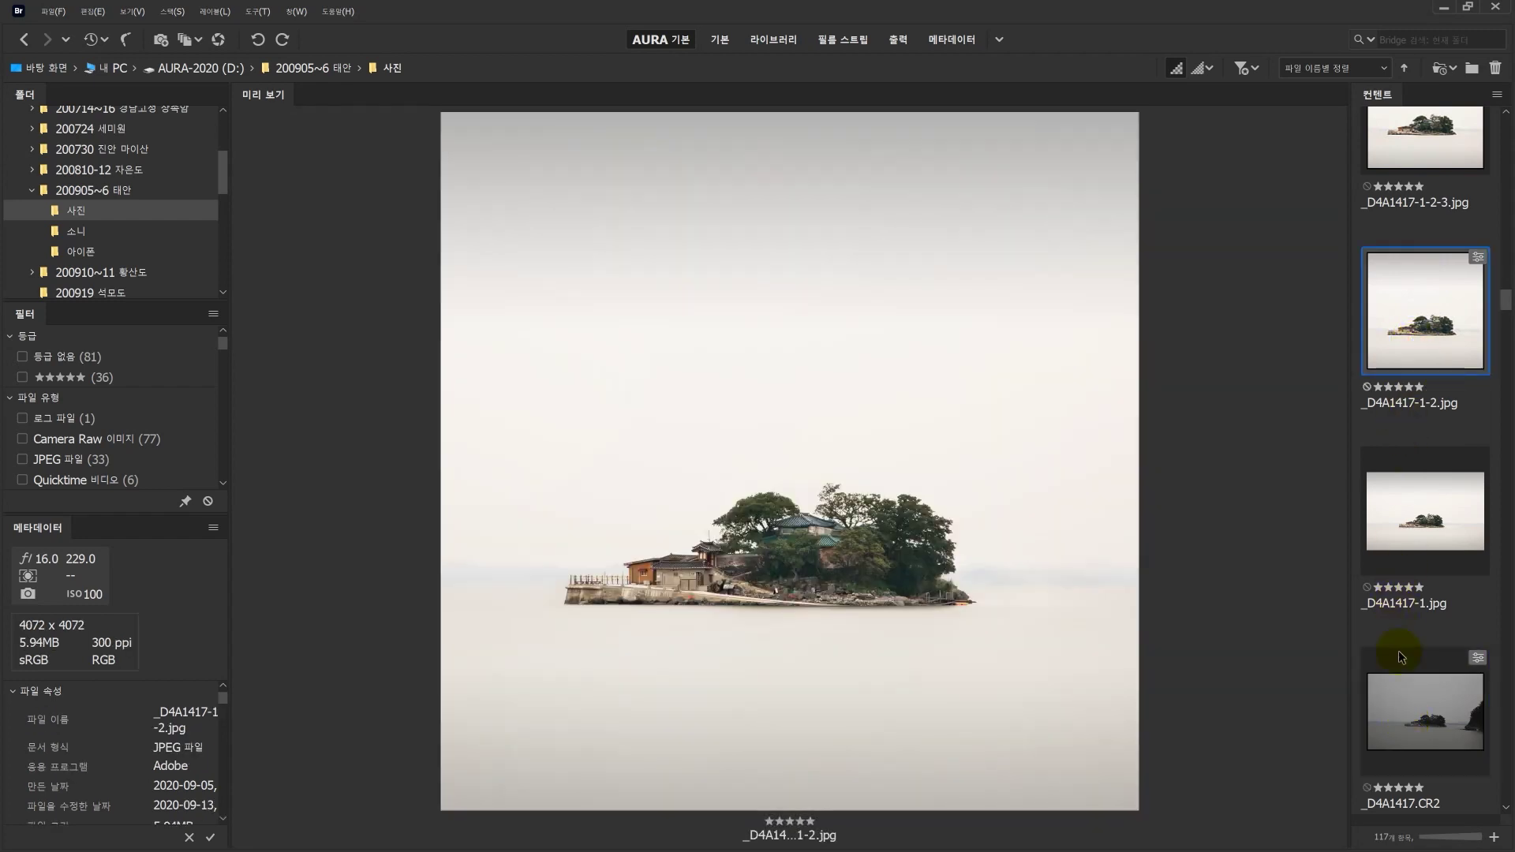
click(1414, 722)
click(1418, 292)
click(1412, 716)
click(1412, 335)
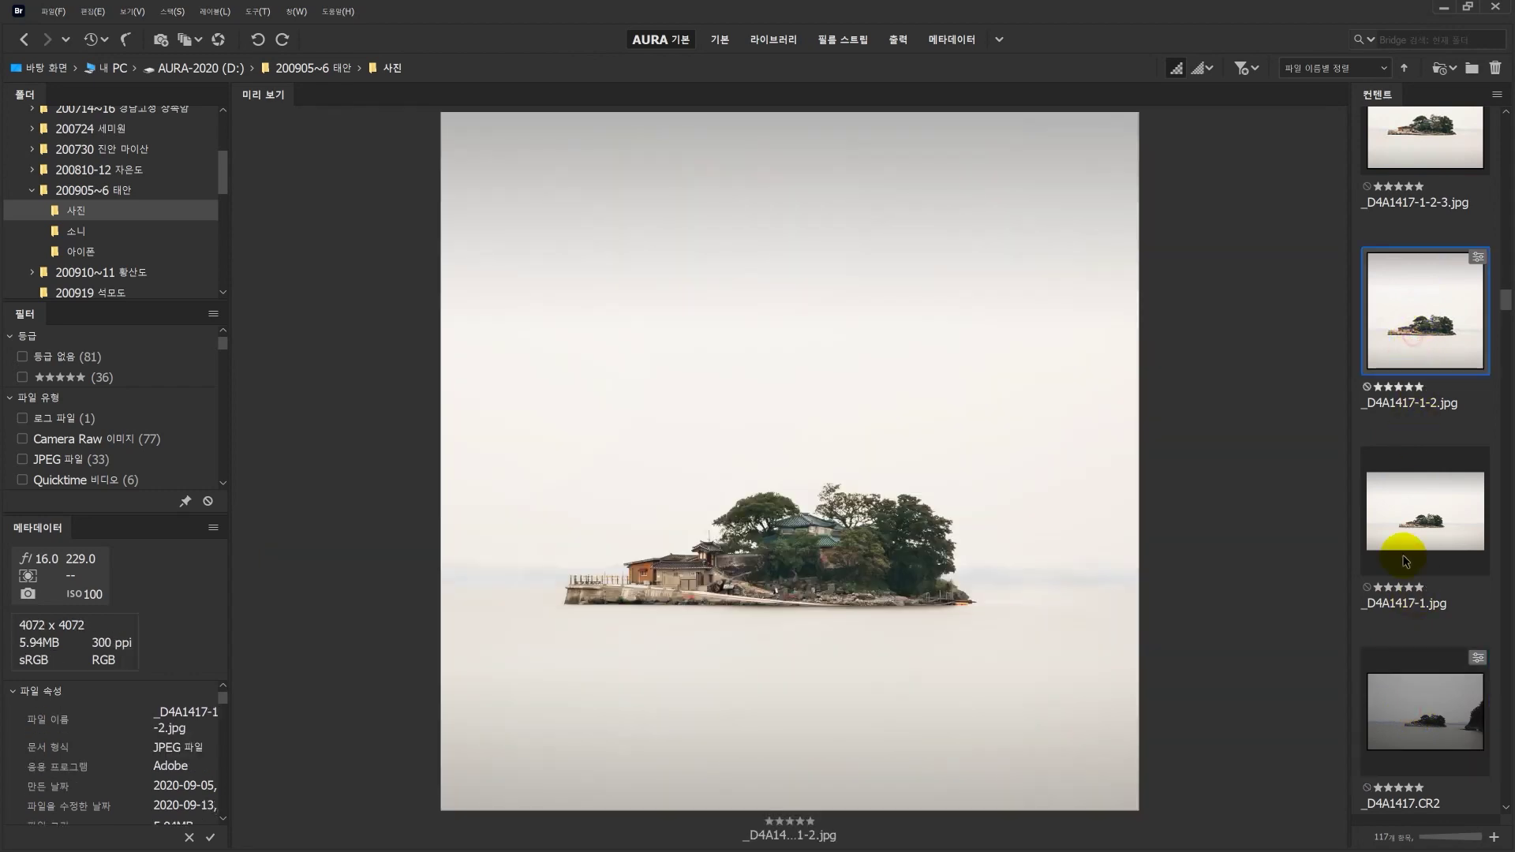
click(1415, 727)
click(1417, 707)
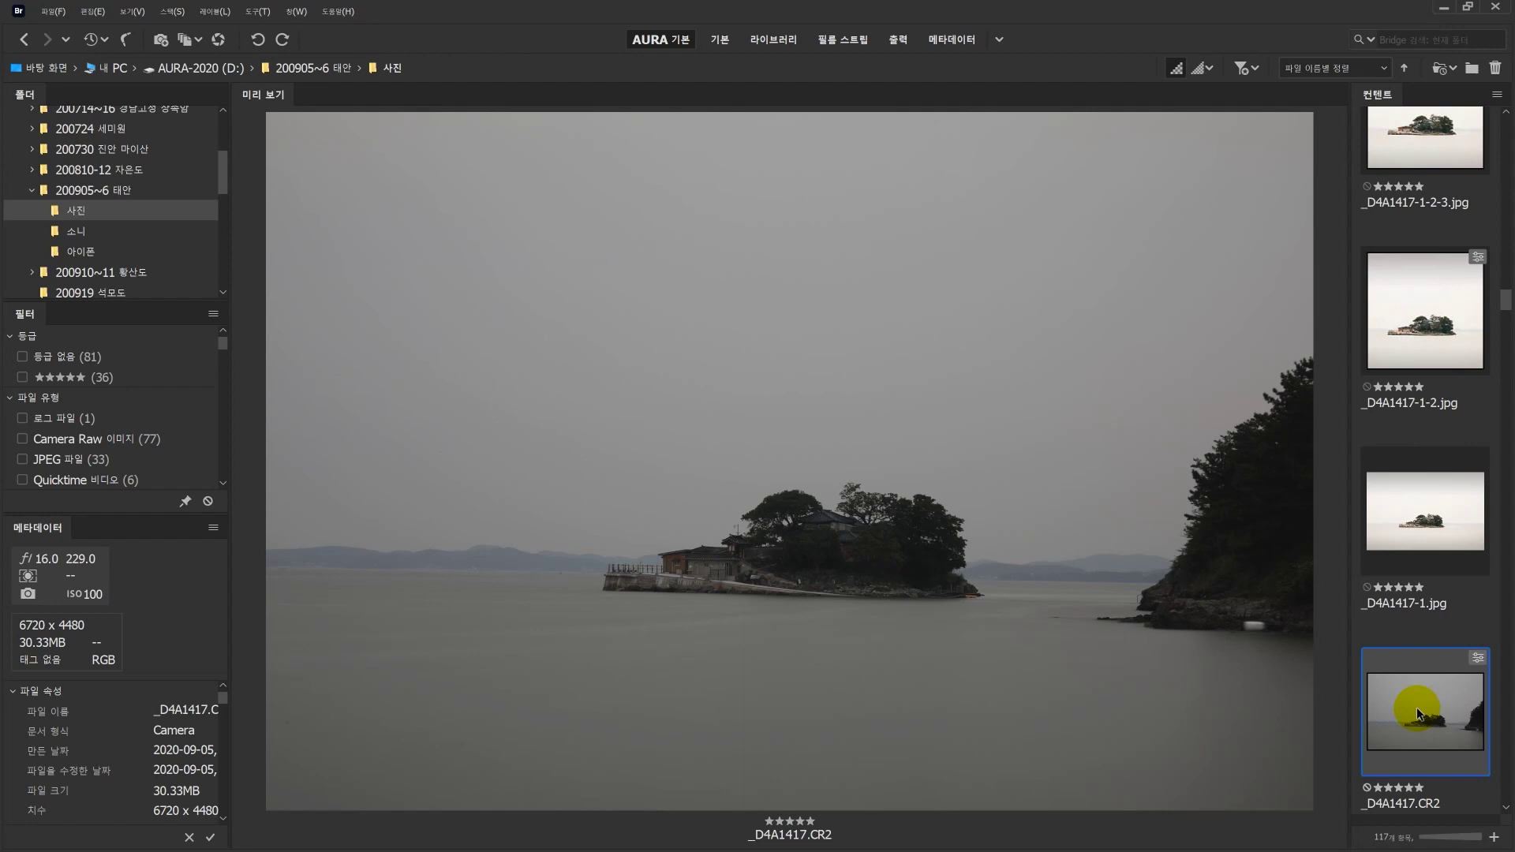
click(1408, 331)
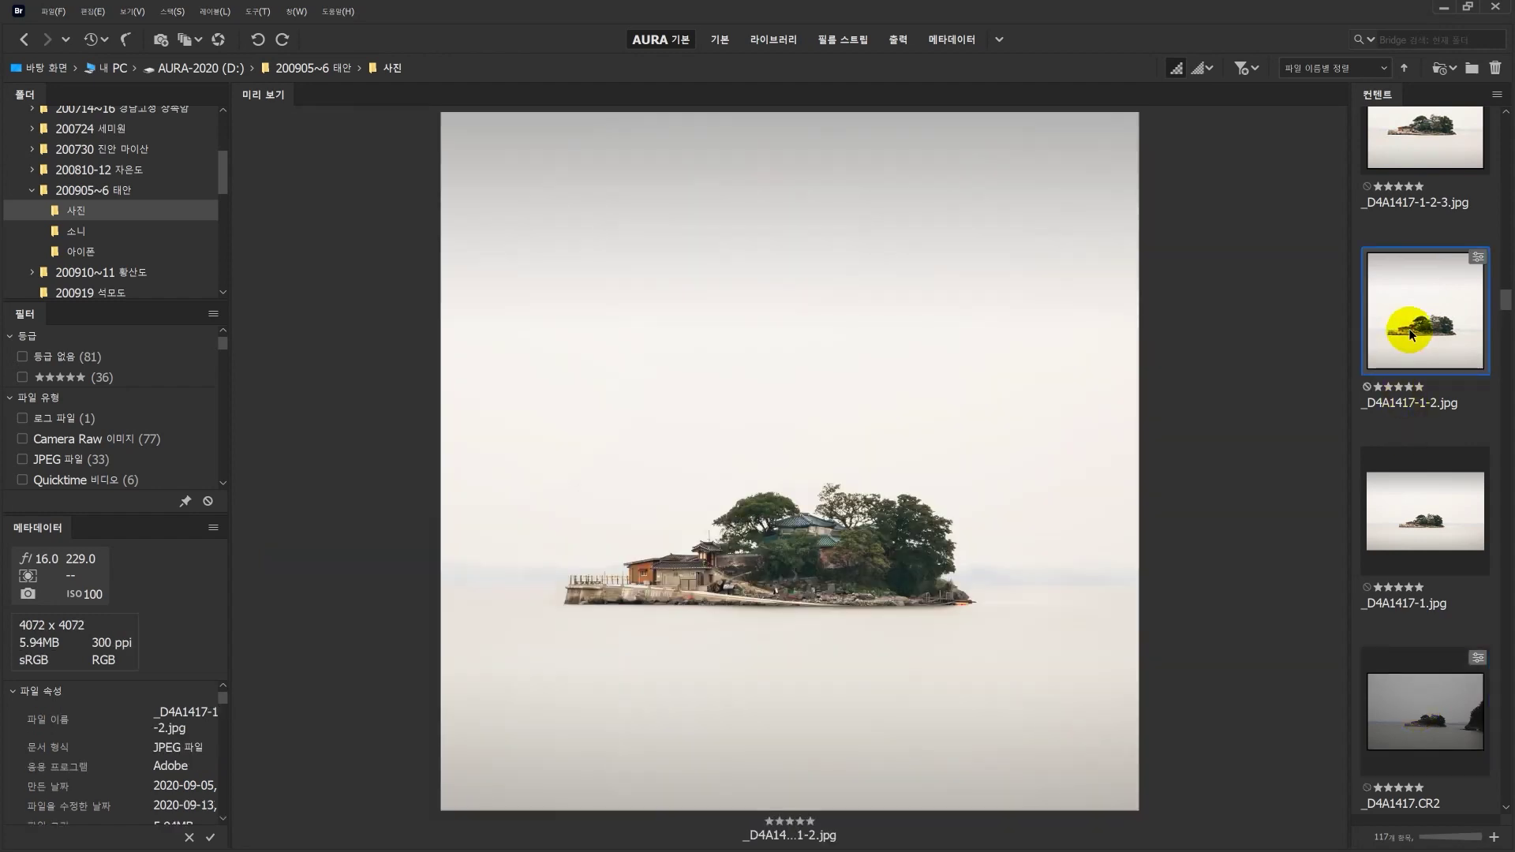
click(1434, 720)
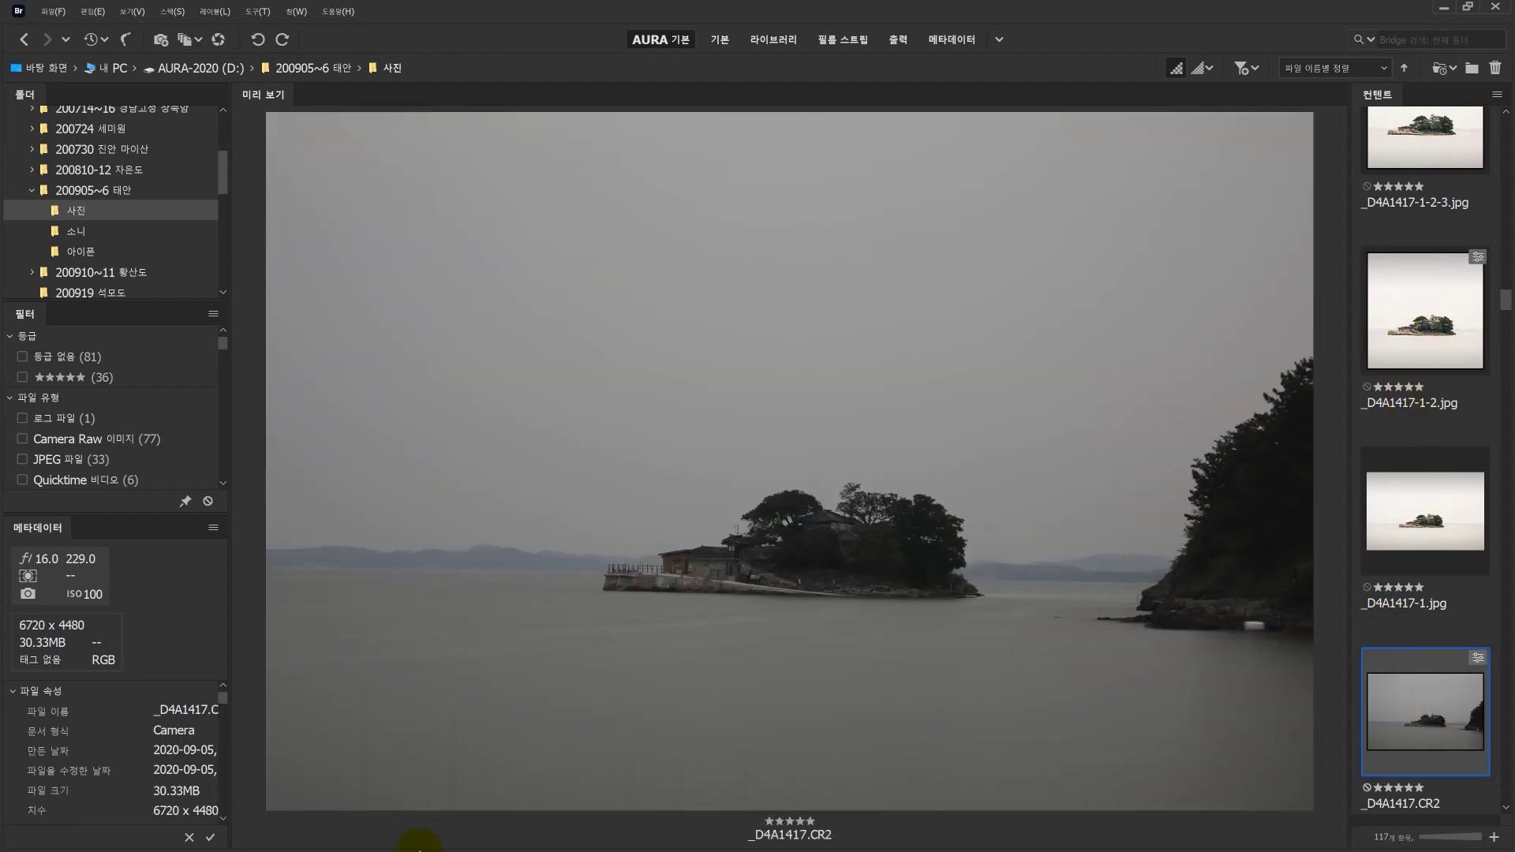
Step: Switch to Chrome and look through the photo series on the Häggard Photography website's Galerie page
key(super)
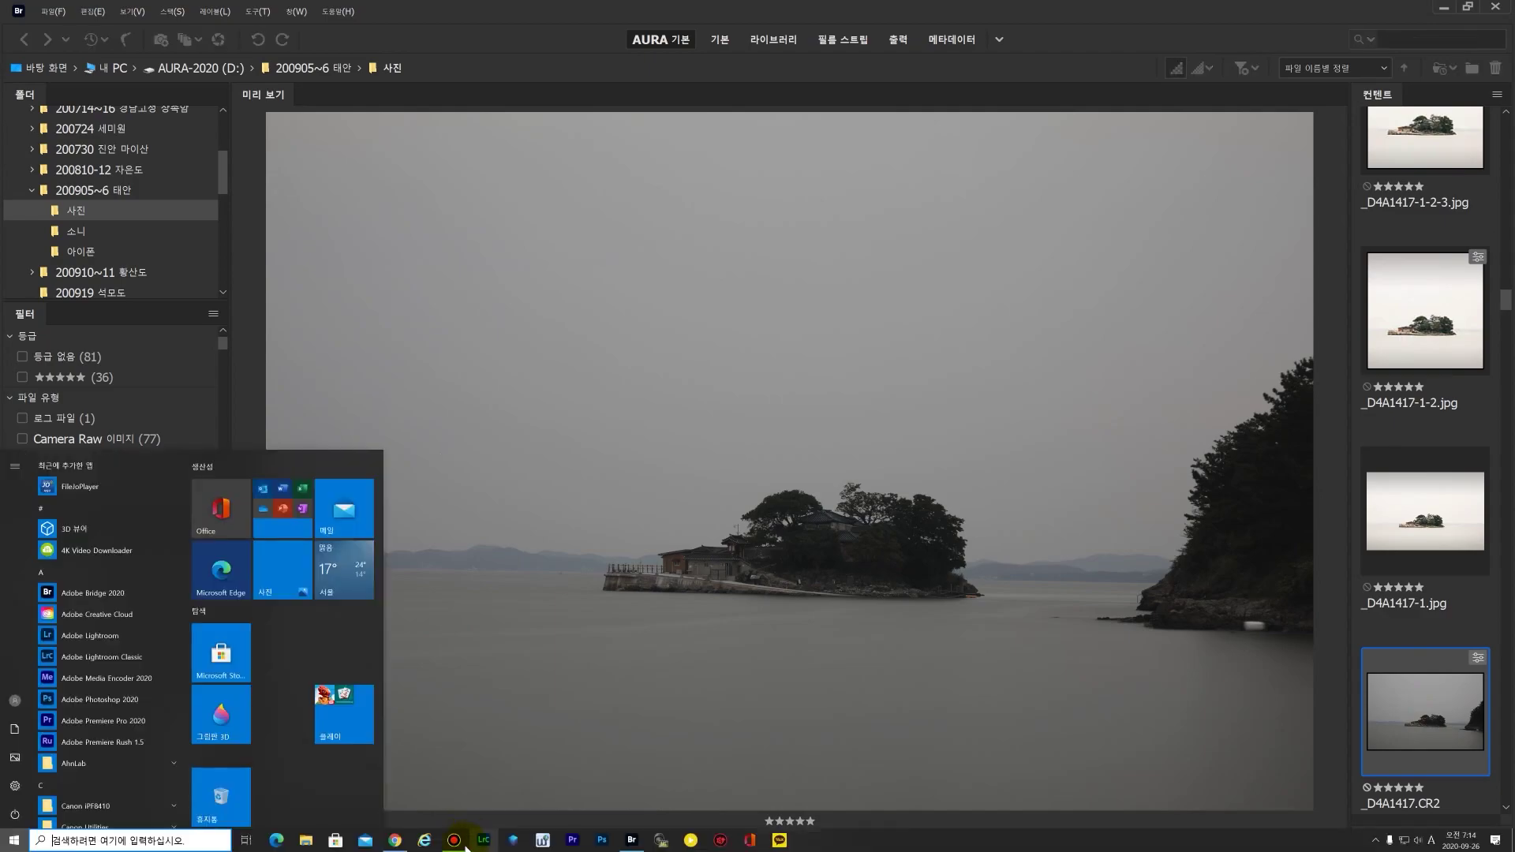
click(424, 845)
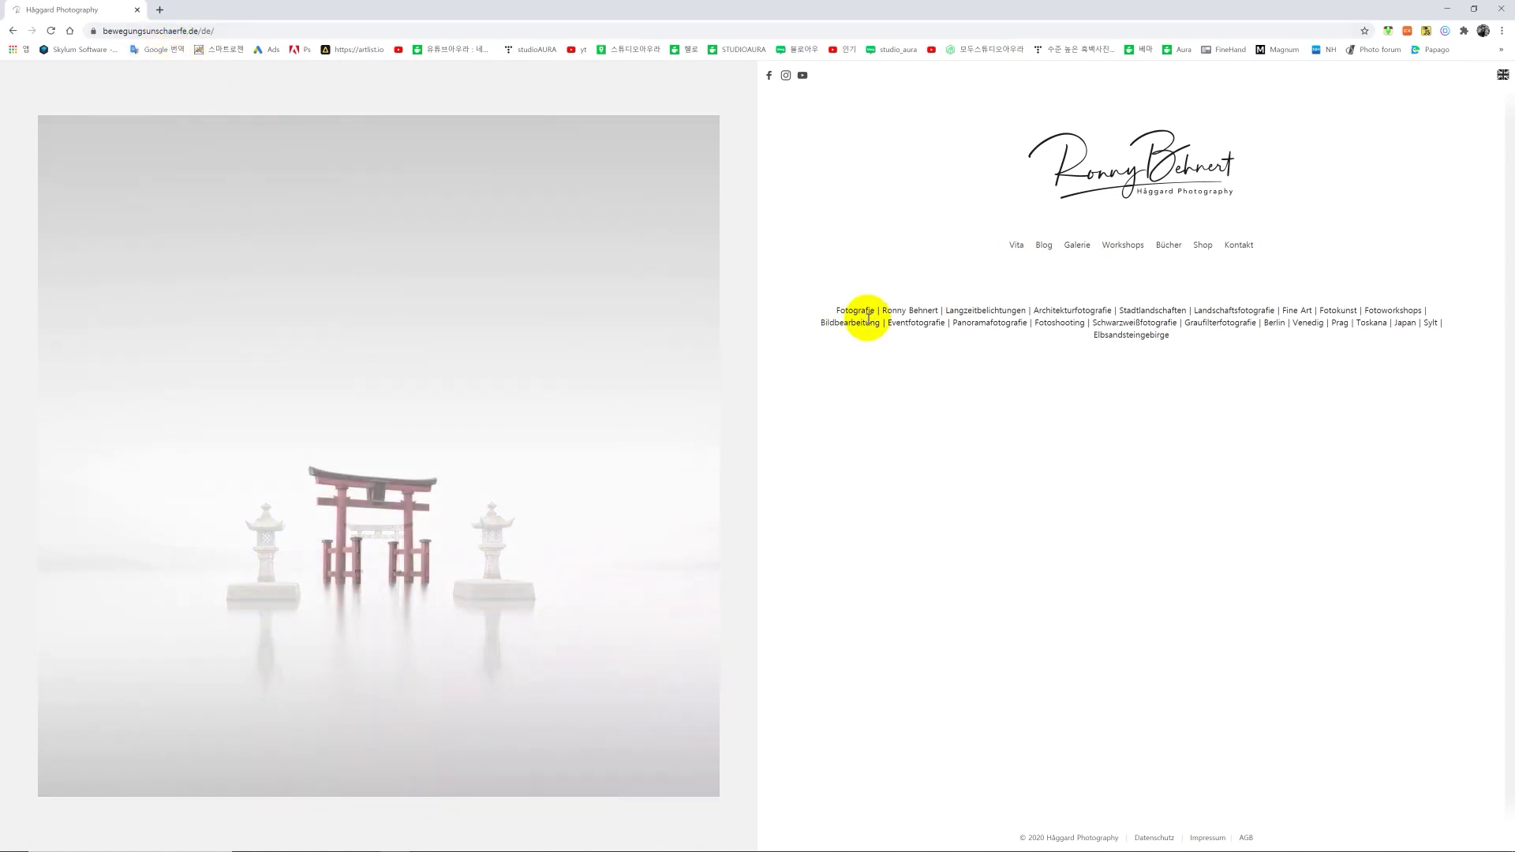
click(1078, 246)
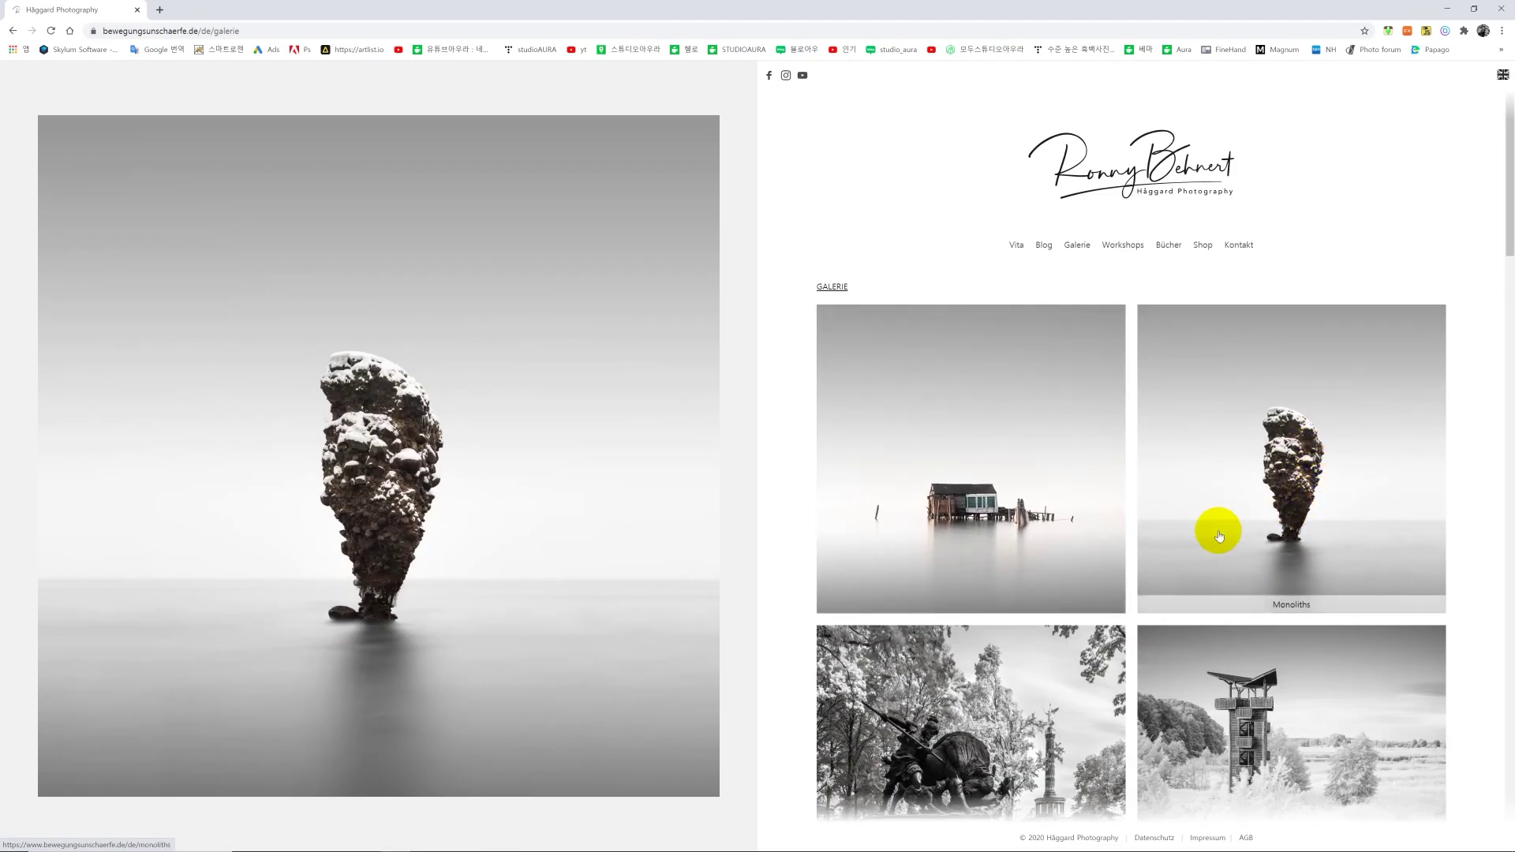
scroll(1320, 544, down, 8)
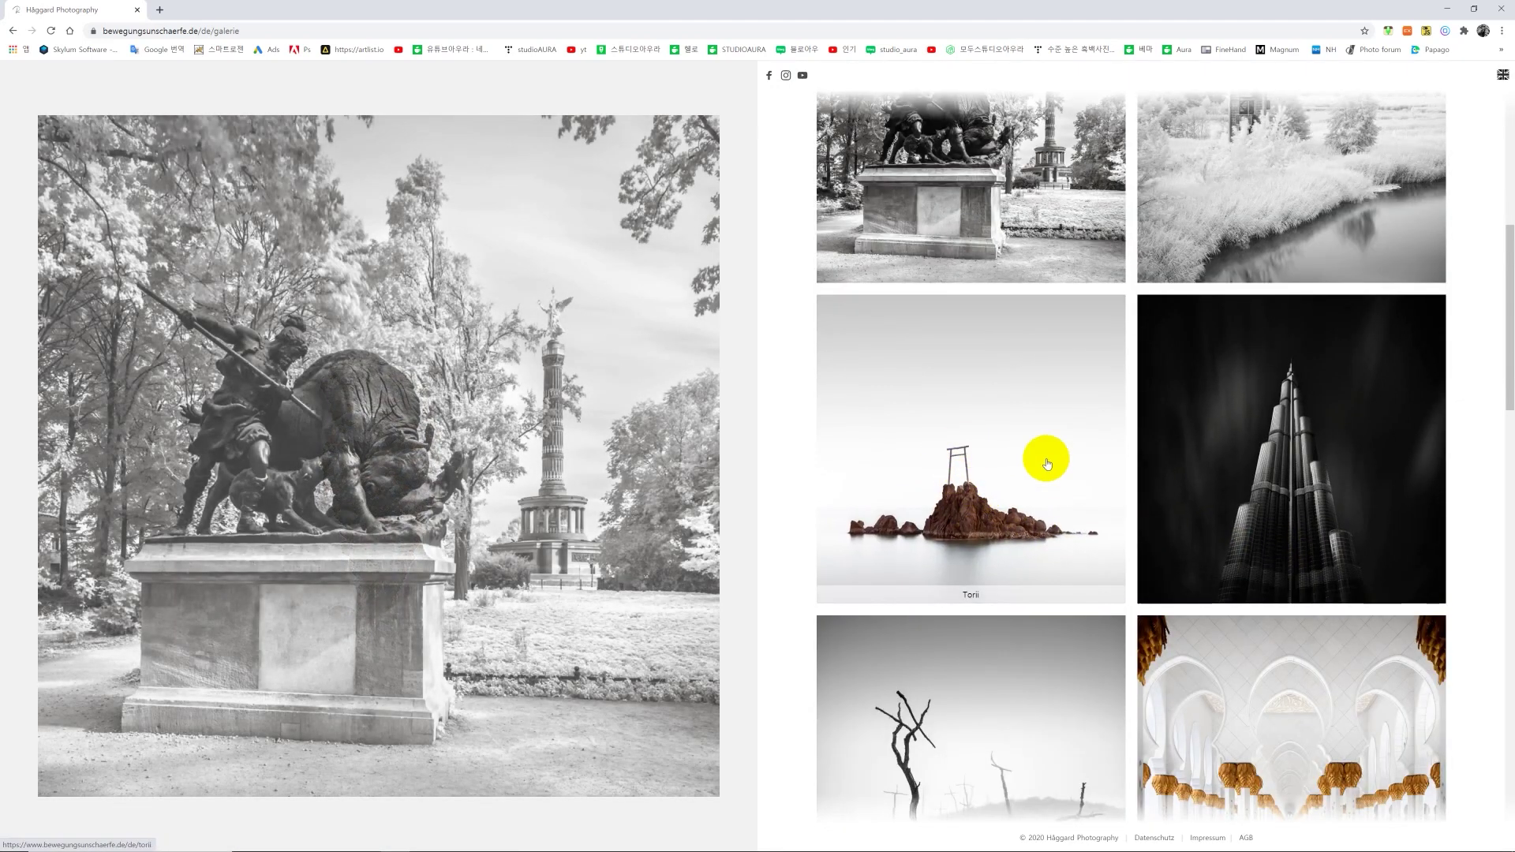
scroll(1167, 618, down, 3)
scroll(1144, 632, down, 5)
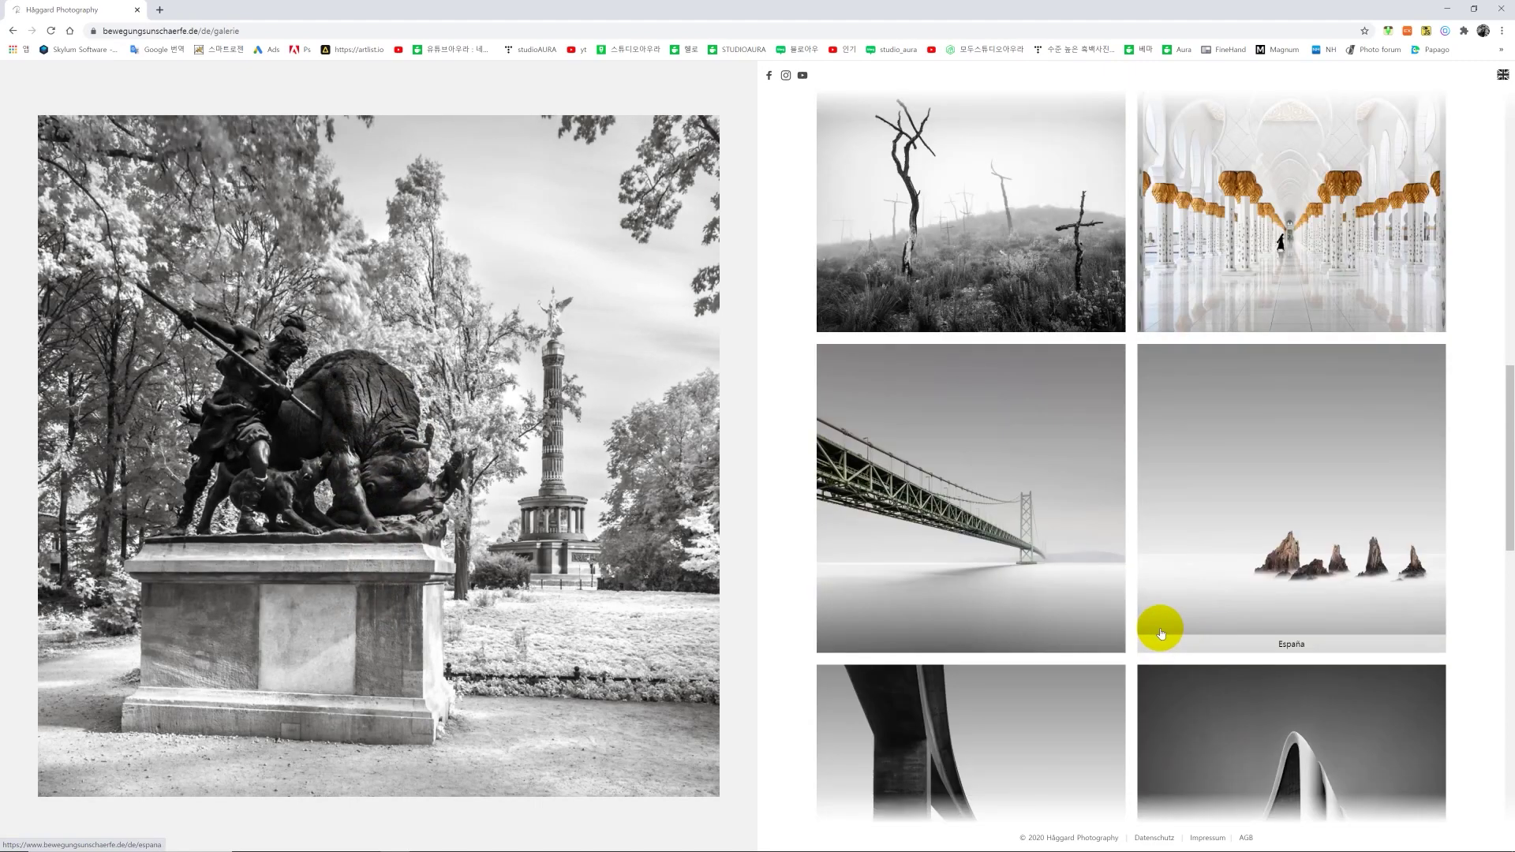
scroll(1199, 574, down, 2)
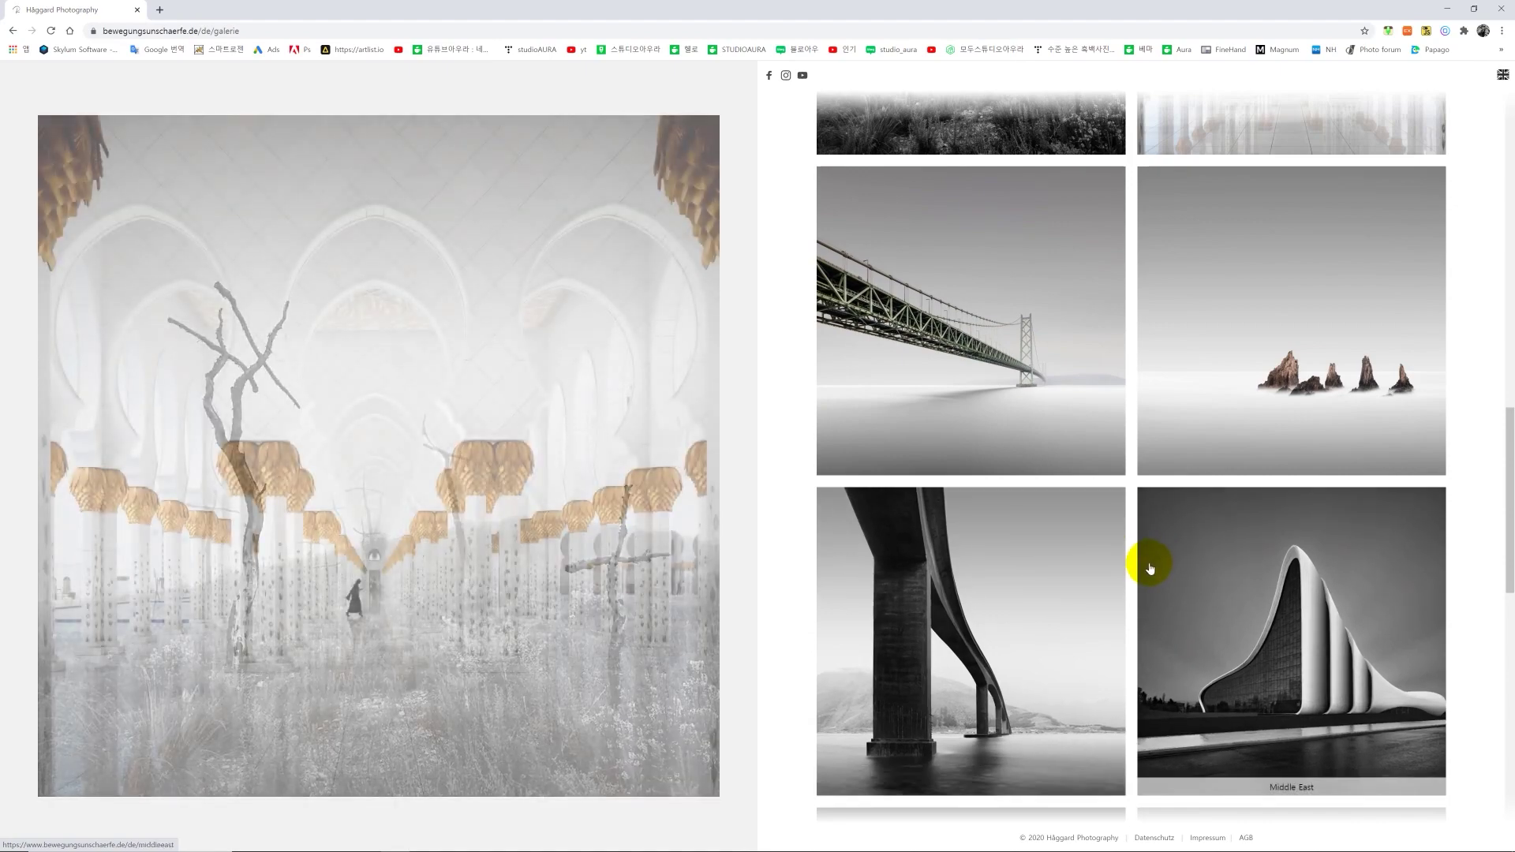
scroll(1224, 648, up, 10)
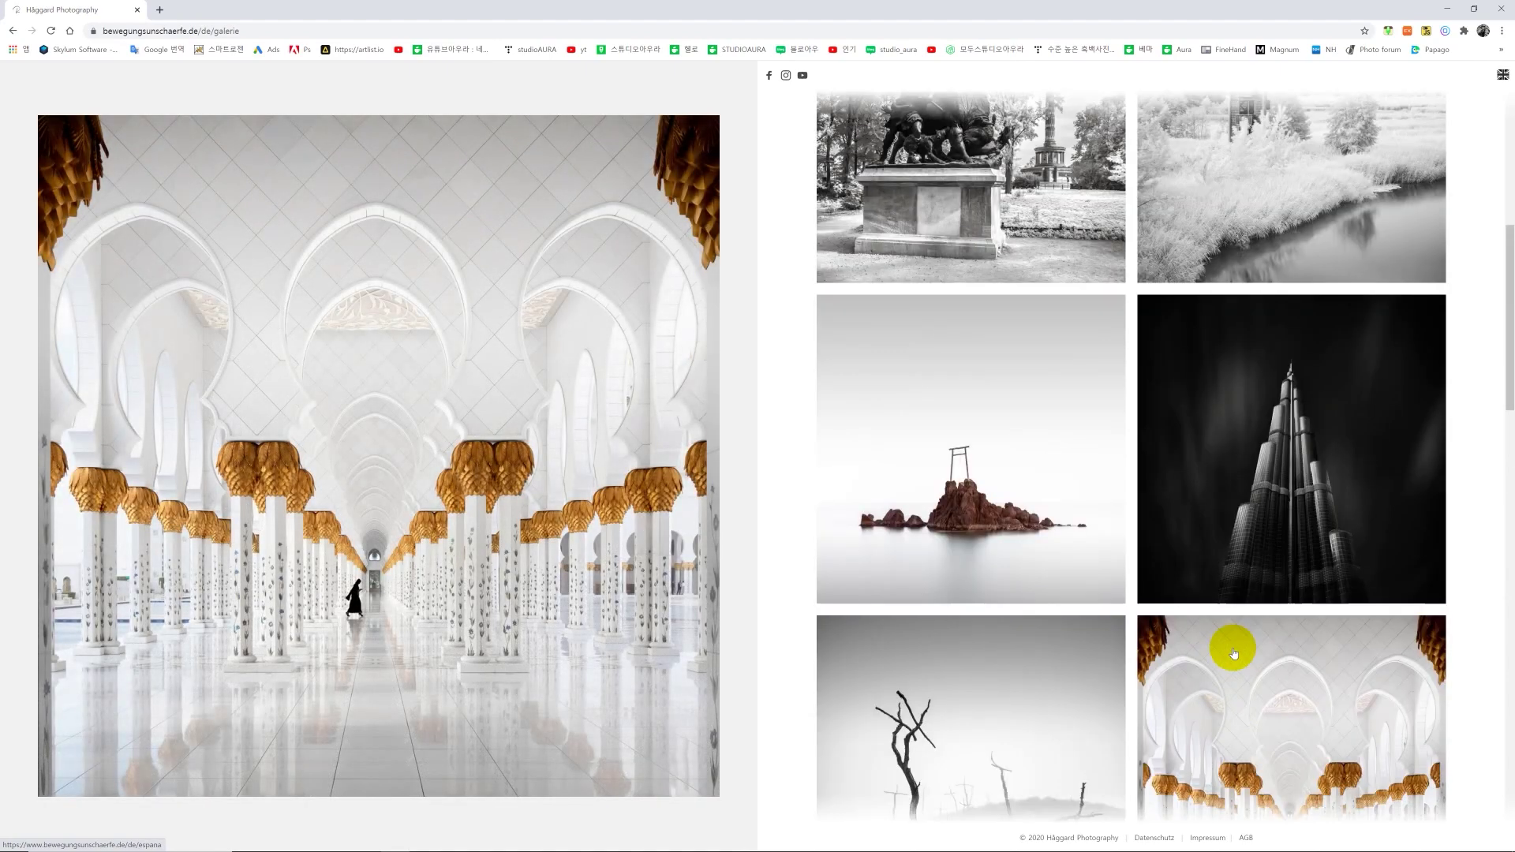
Step: Open the Vecchio series and examine its long-exposure photos of fishing huts
click(1057, 446)
scroll(1086, 523, down, 1)
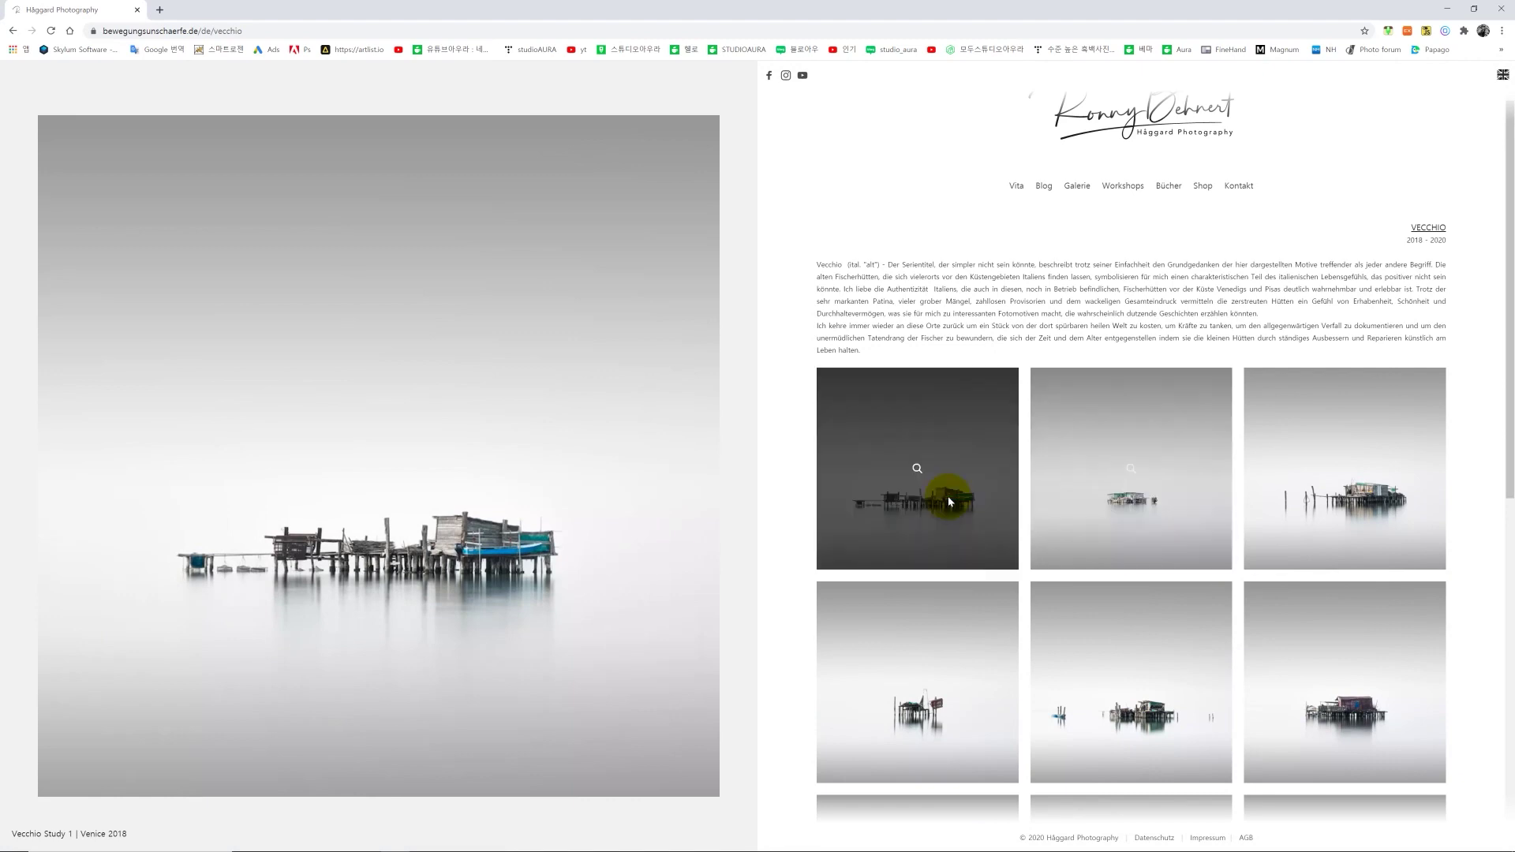
scroll(907, 485, down, 2)
scroll(927, 479, down, 1)
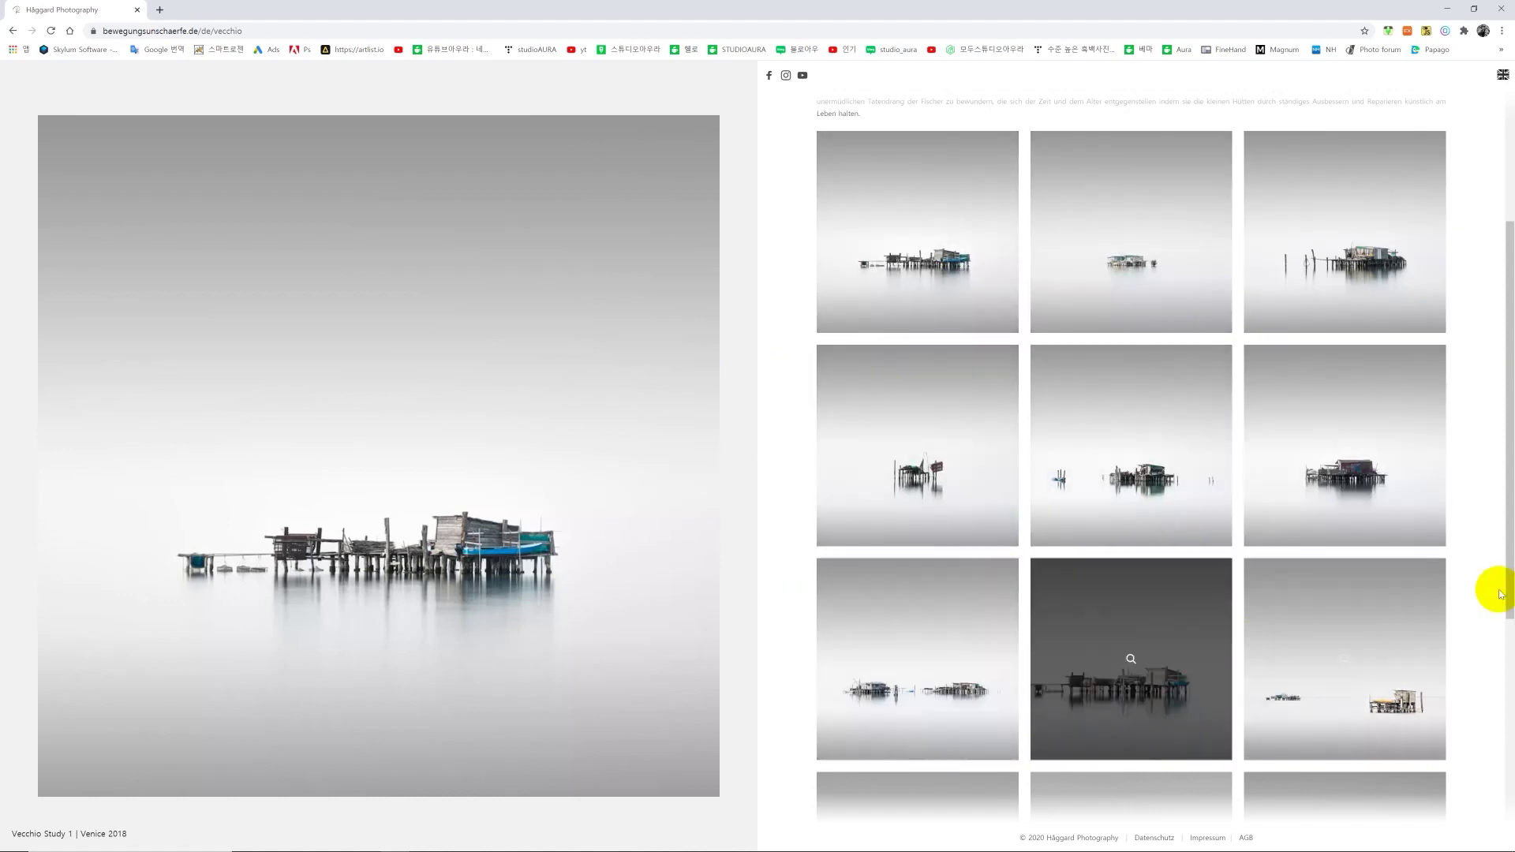
scroll(1000, 710, down, 3)
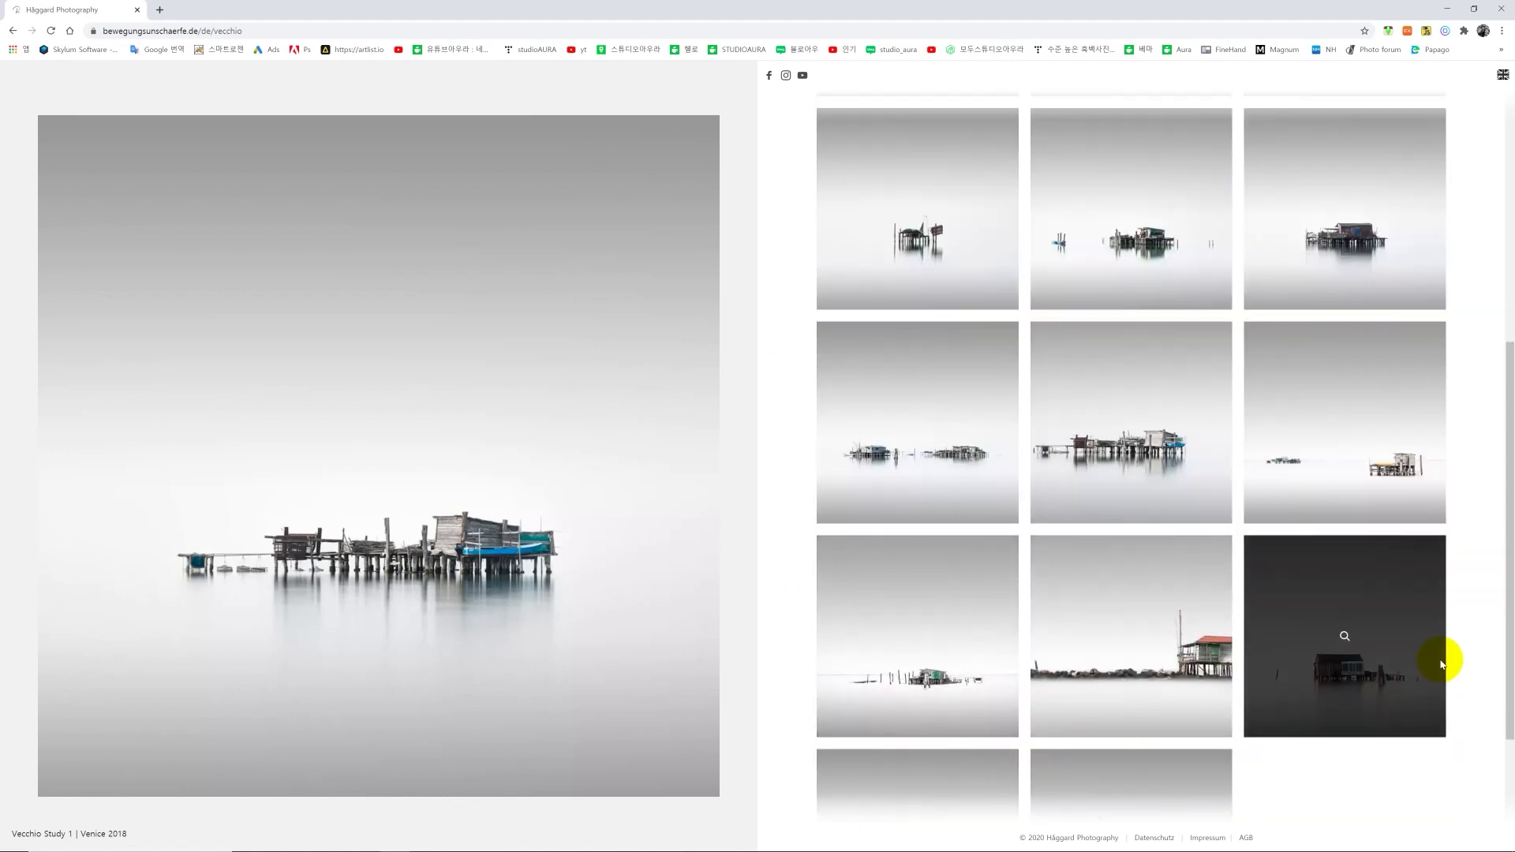
scroll(1266, 699, down, 1)
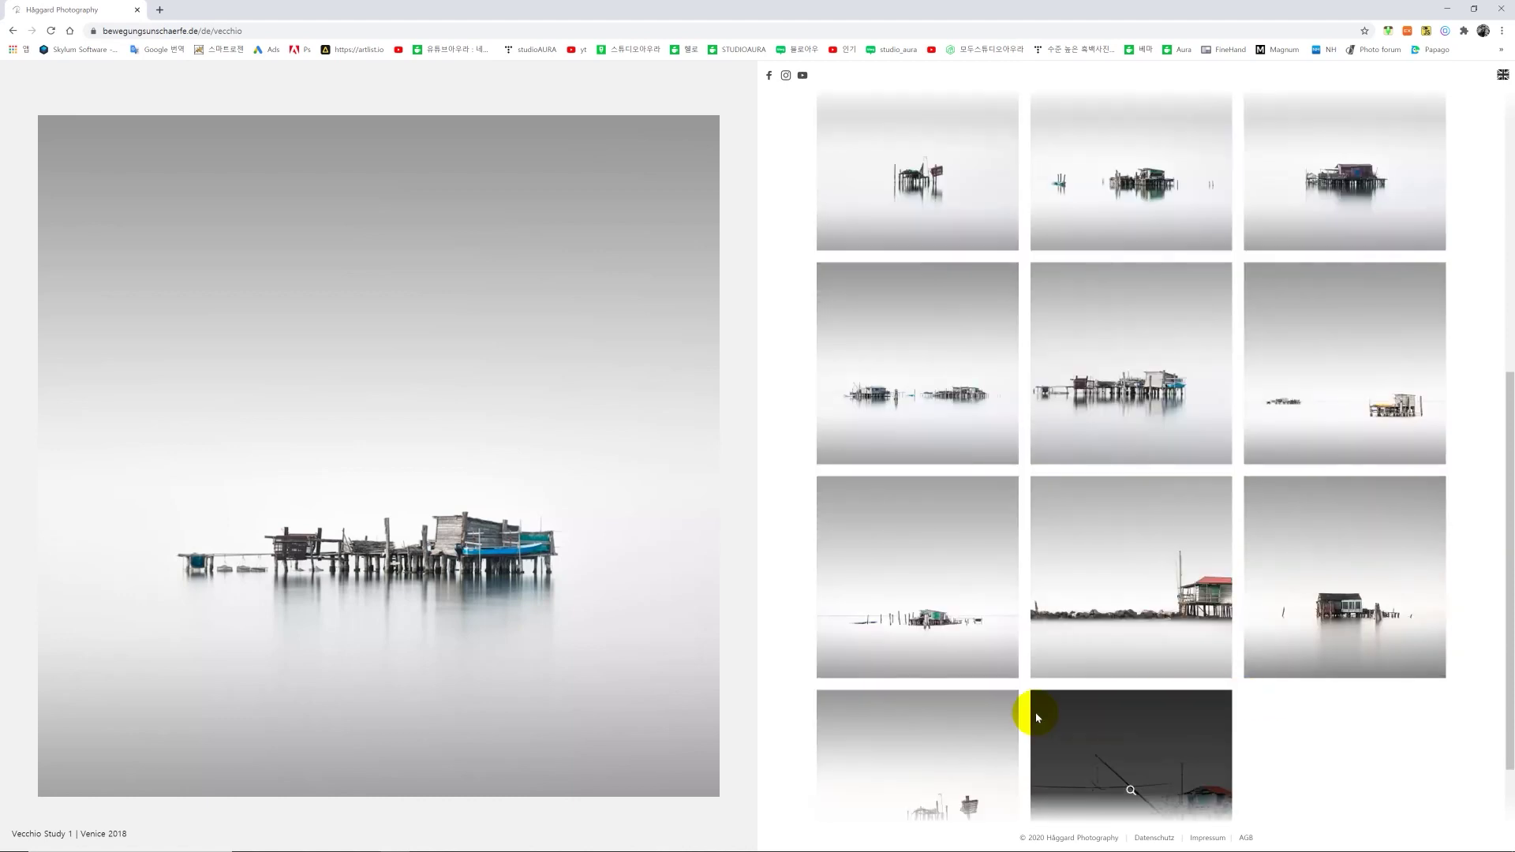
scroll(964, 694, up, 1)
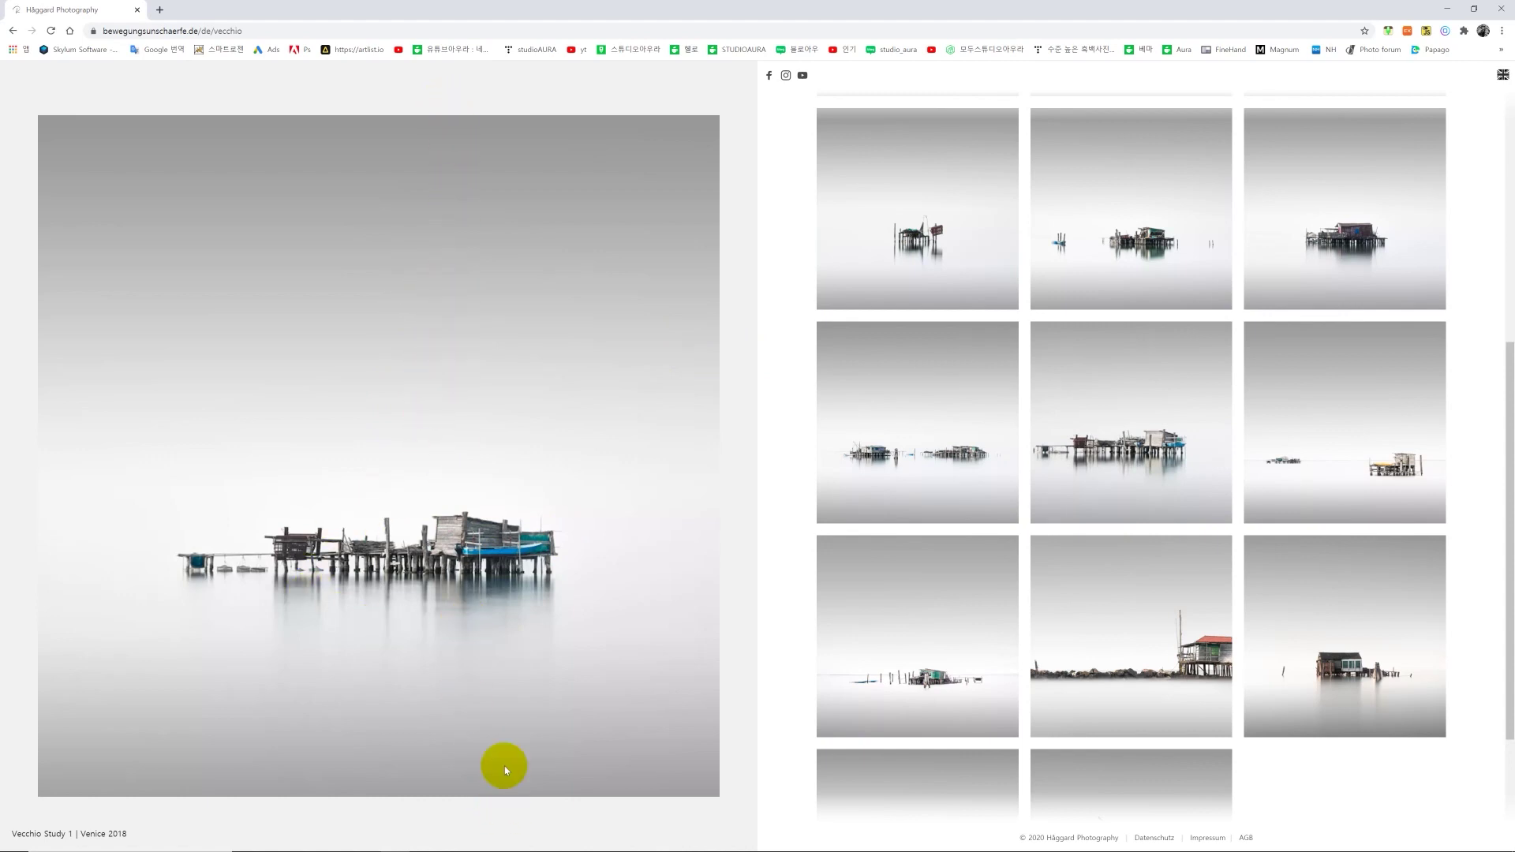
scroll(1184, 662, down, 2)
scroll(1318, 686, up, 6)
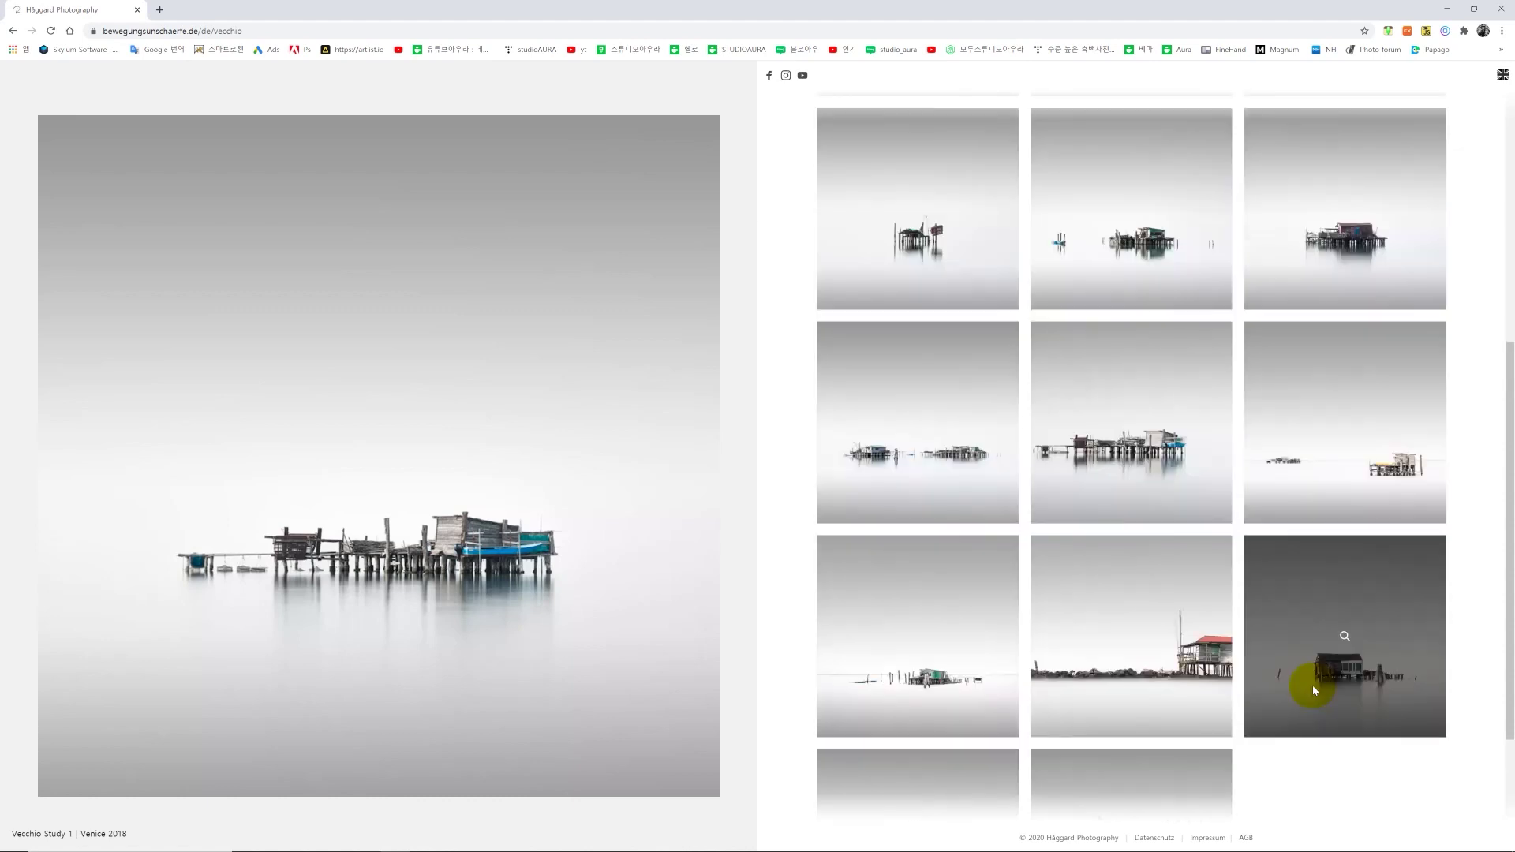
Step: Return to the gallery overview and open the Monoliths series to view its rock photos
key(alt+Left)
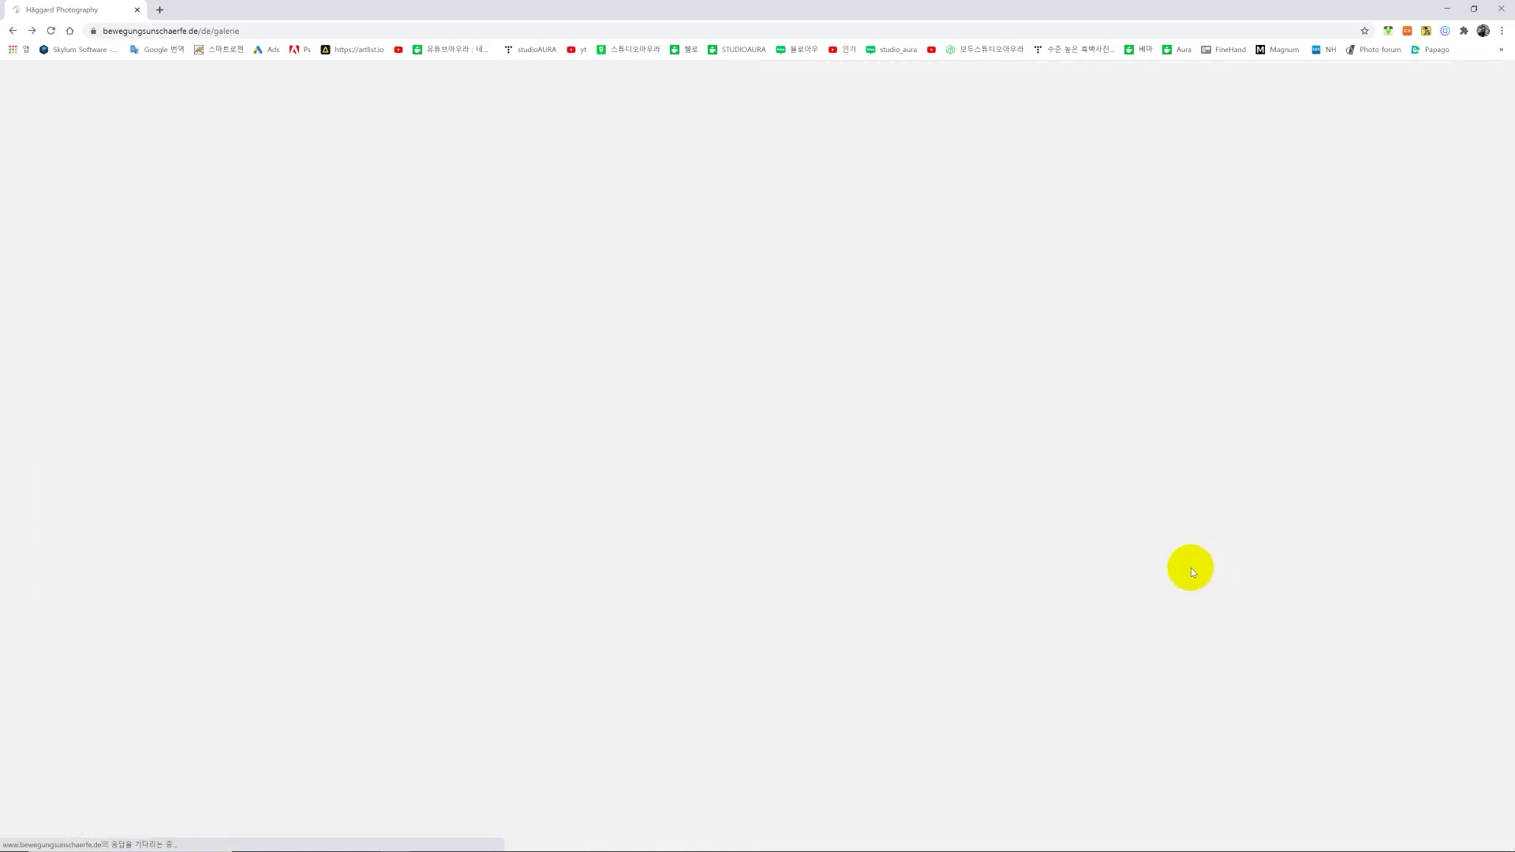
scroll(1152, 584, down, 2)
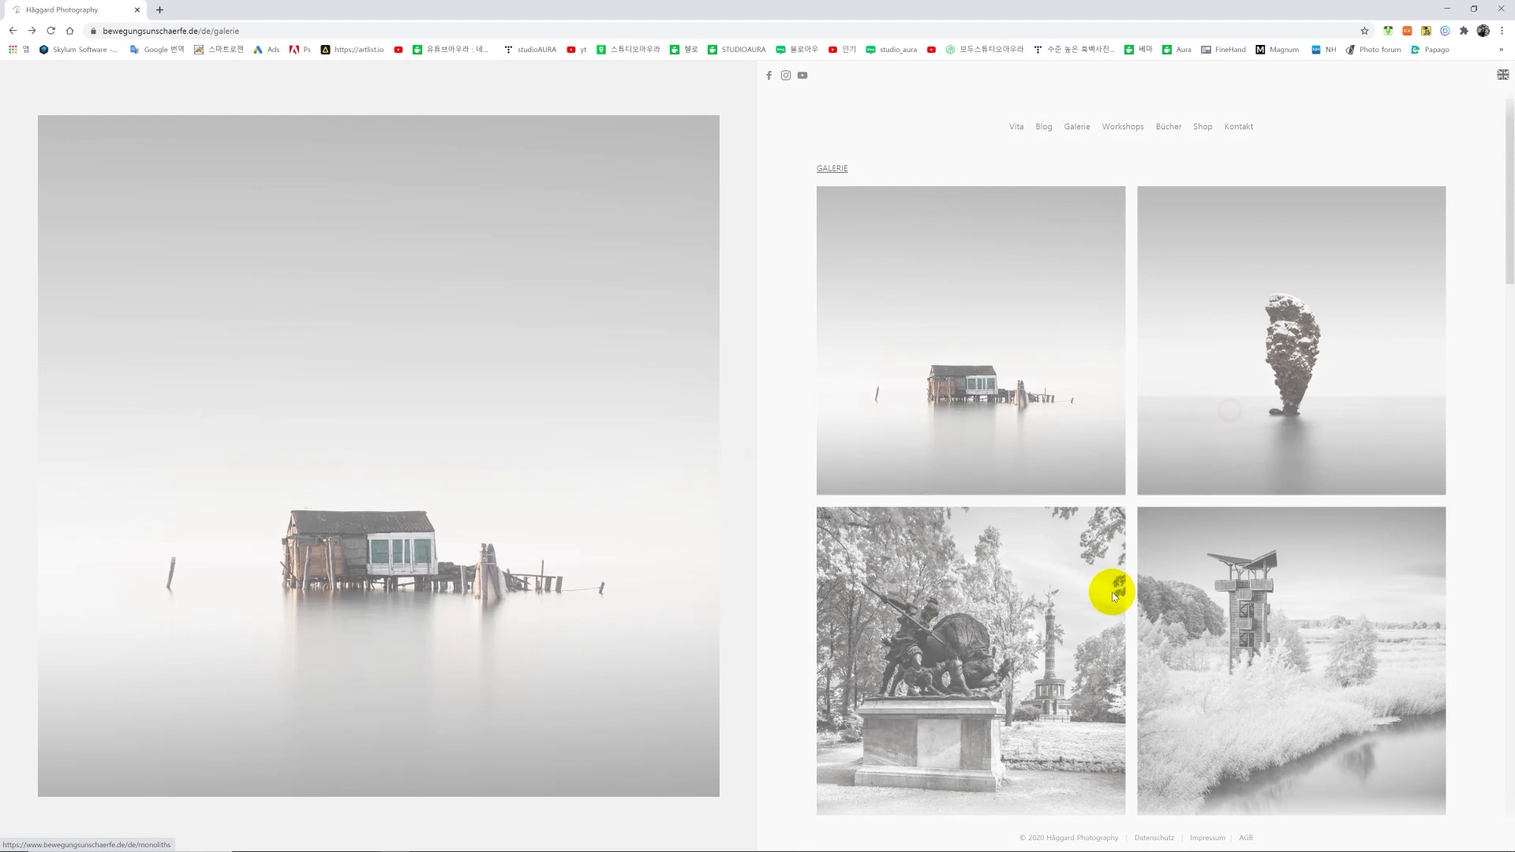
click(1114, 597)
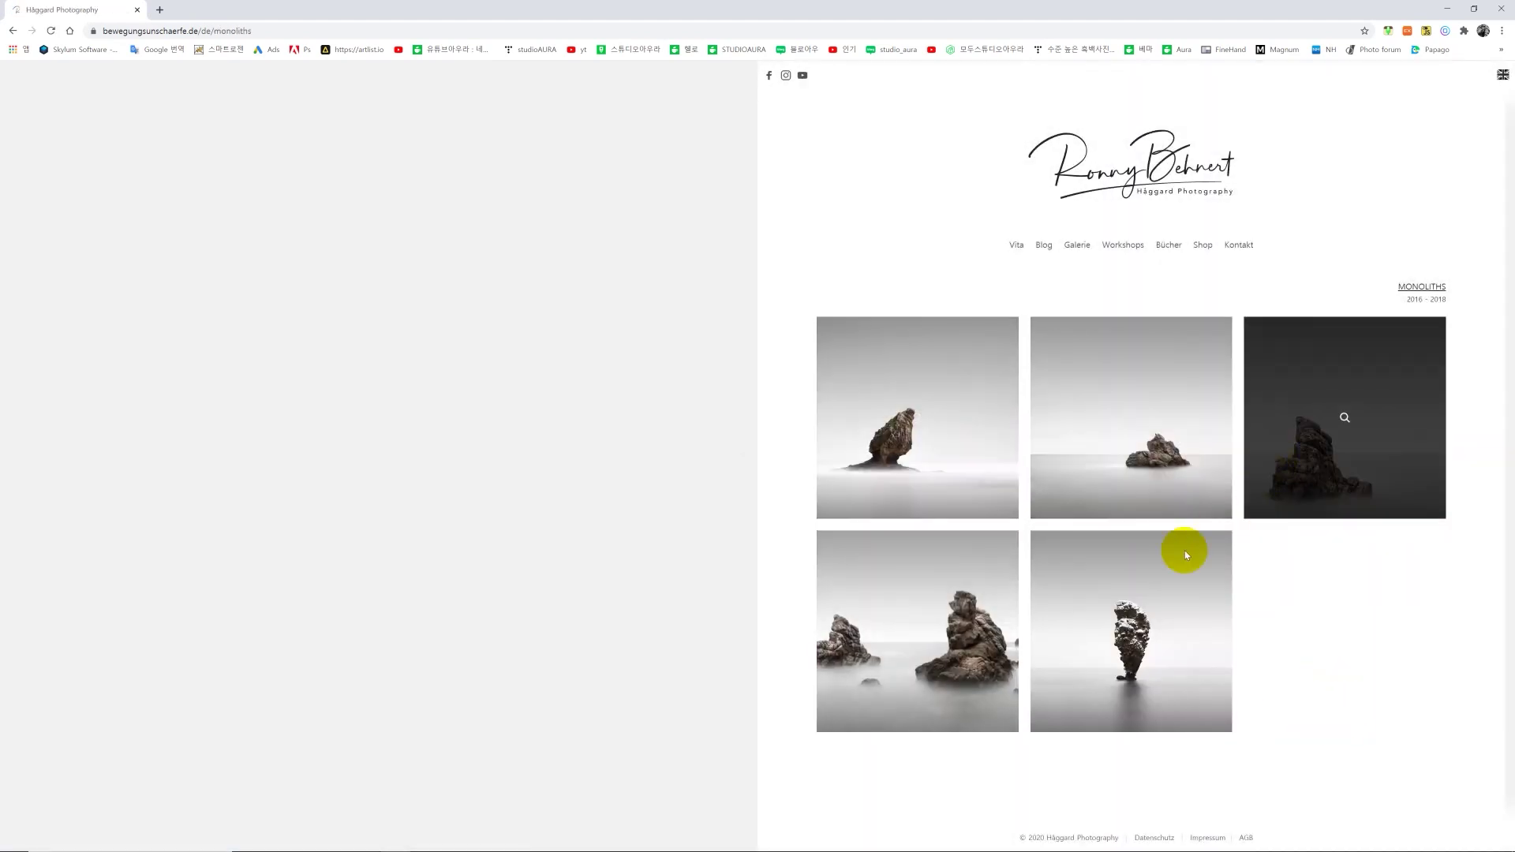
Step: Go back to the gallery, open the Torii series, enlarge the Torii Bentenjima island photo and examine the whole series
key(alt+Left)
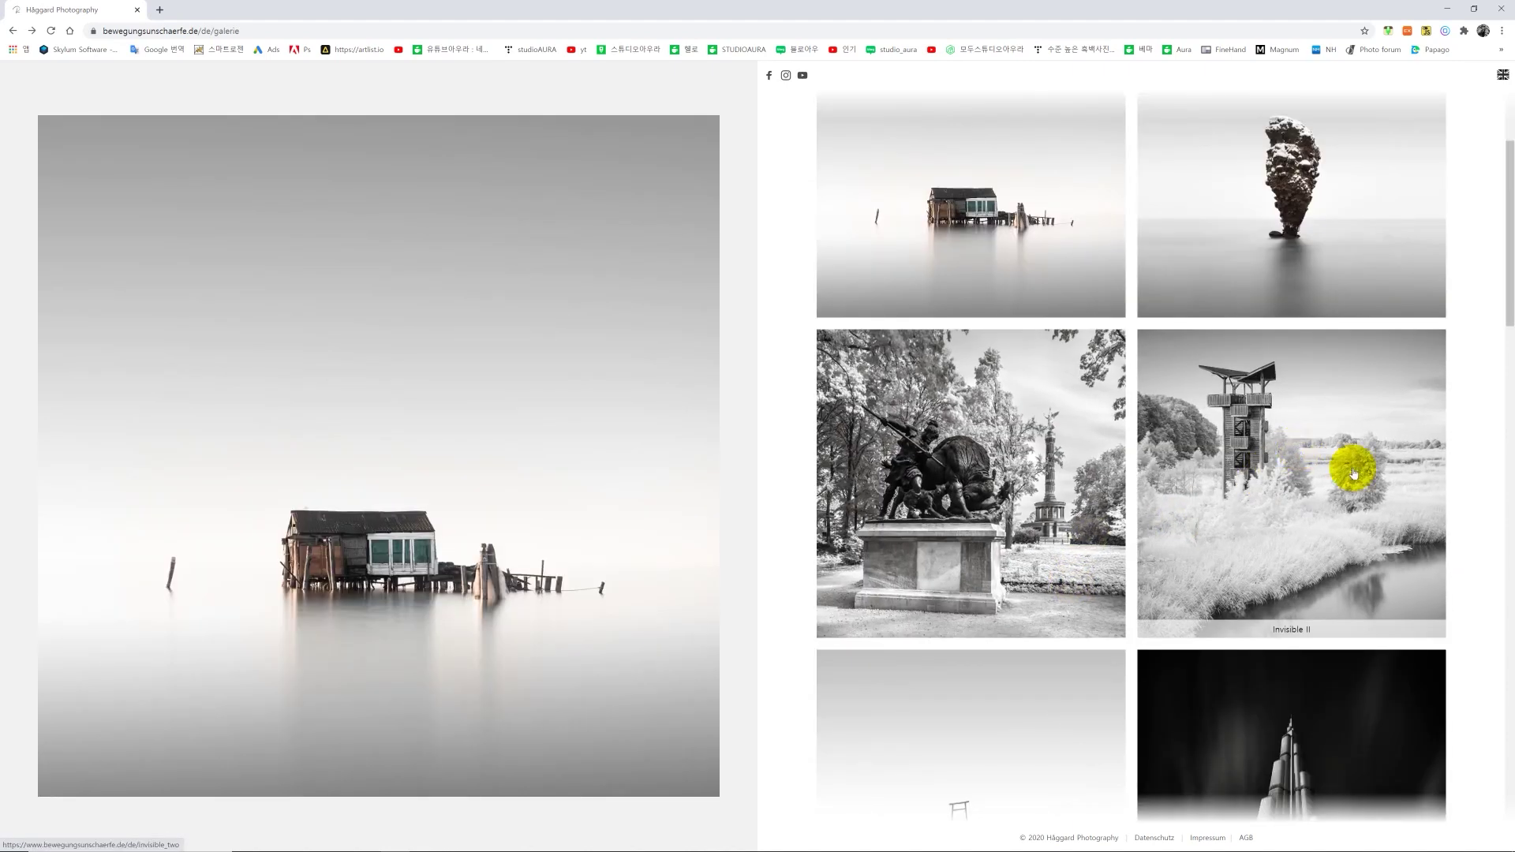
scroll(1310, 521, down, 3)
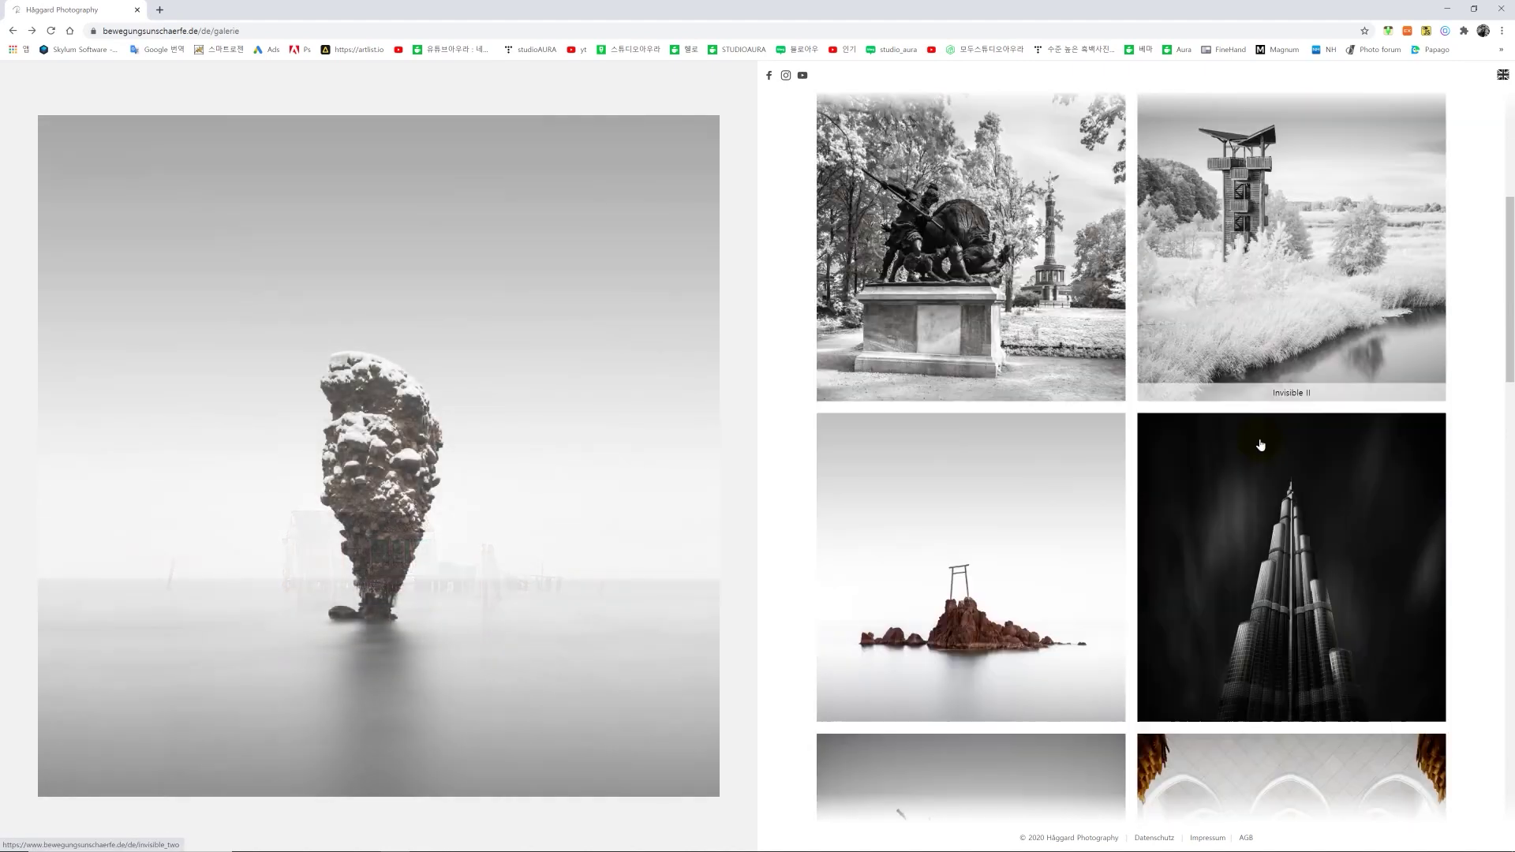
scroll(1260, 445, down, 2)
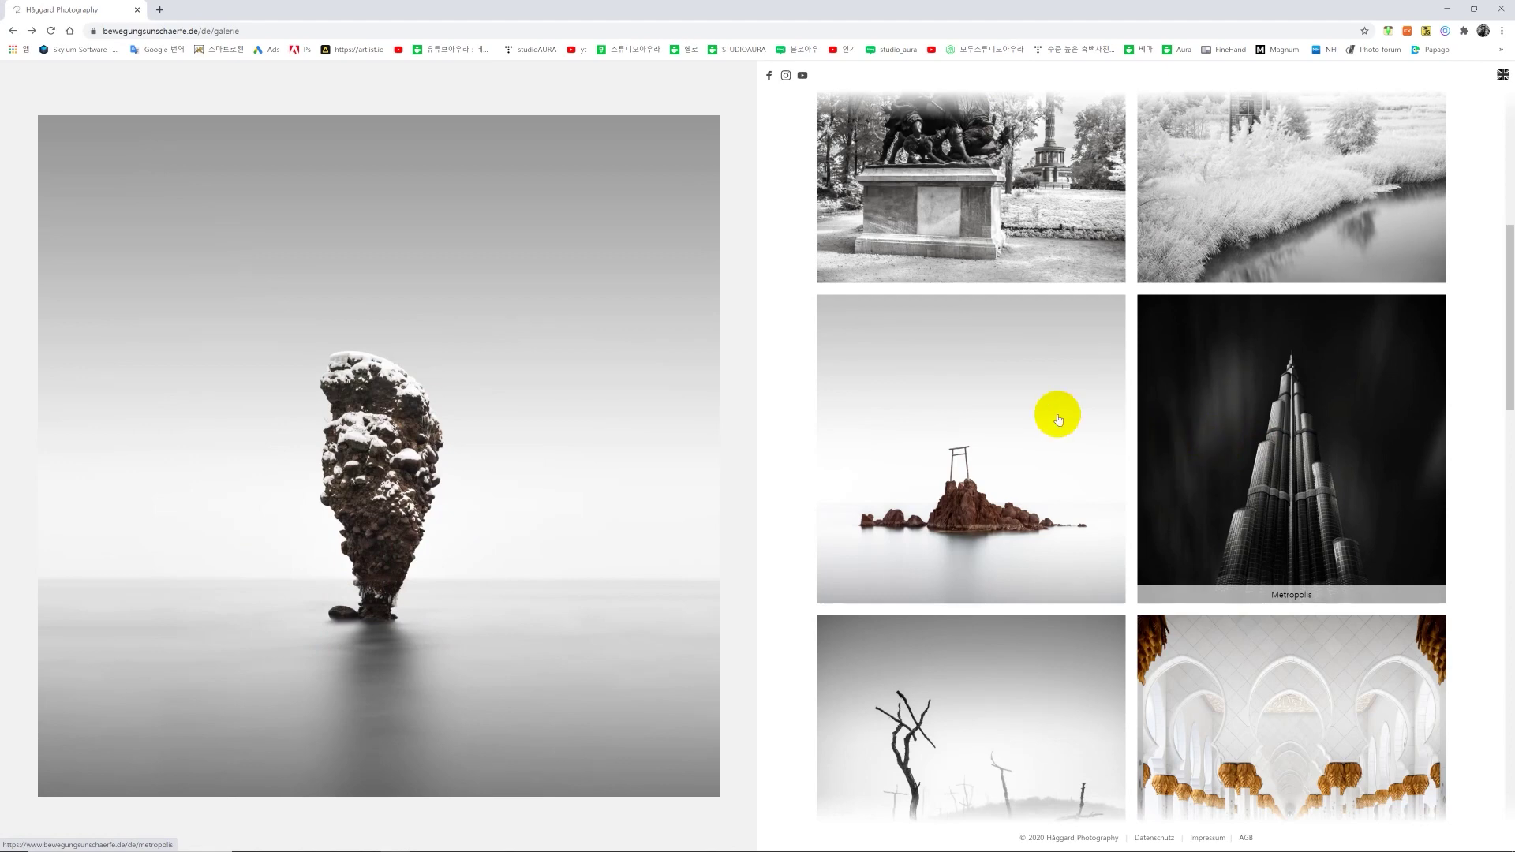
click(954, 514)
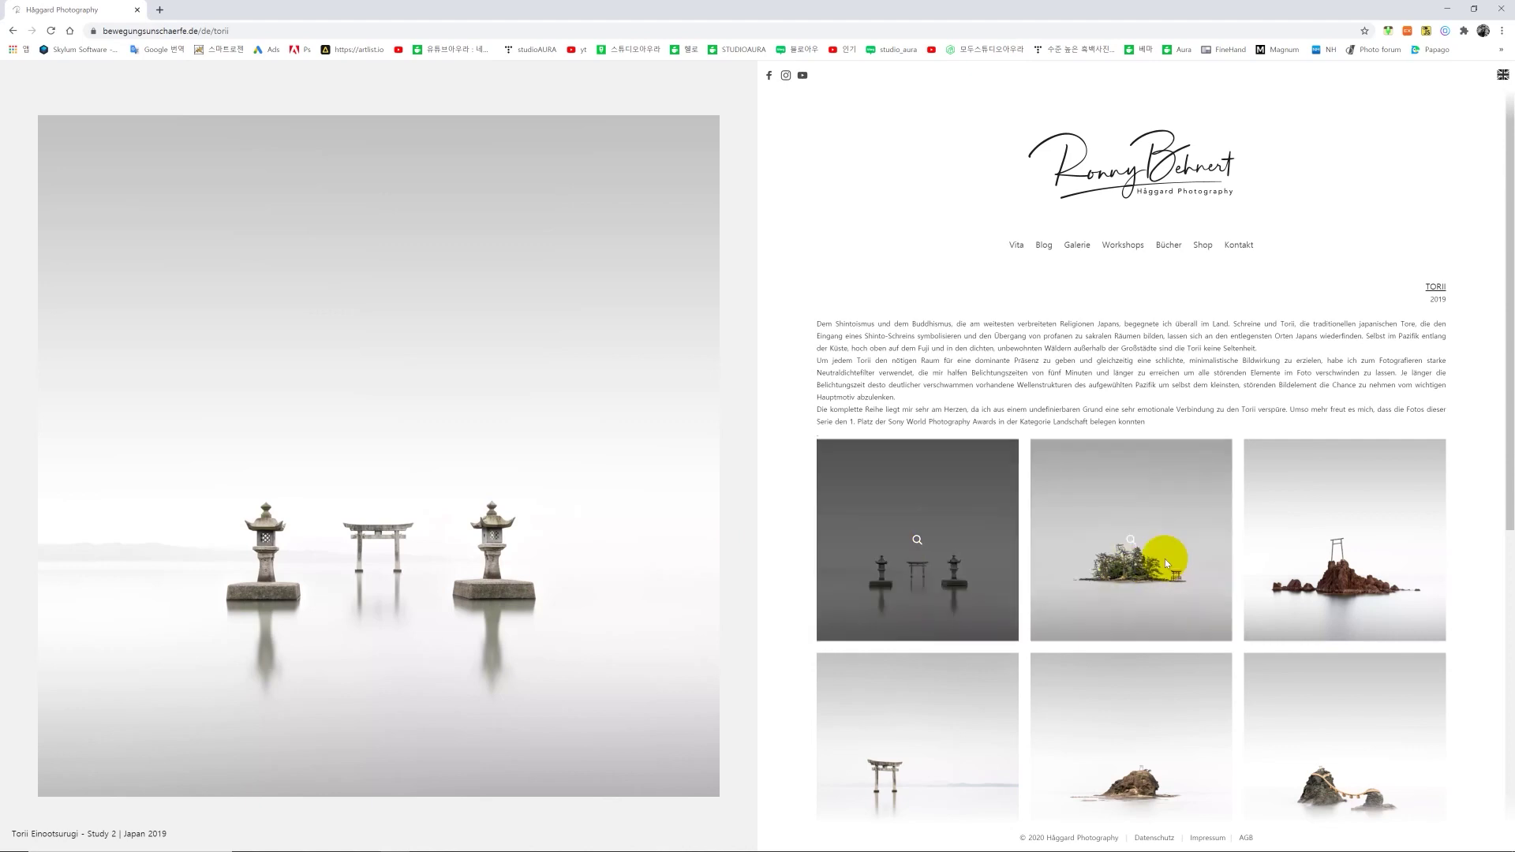
click(1106, 590)
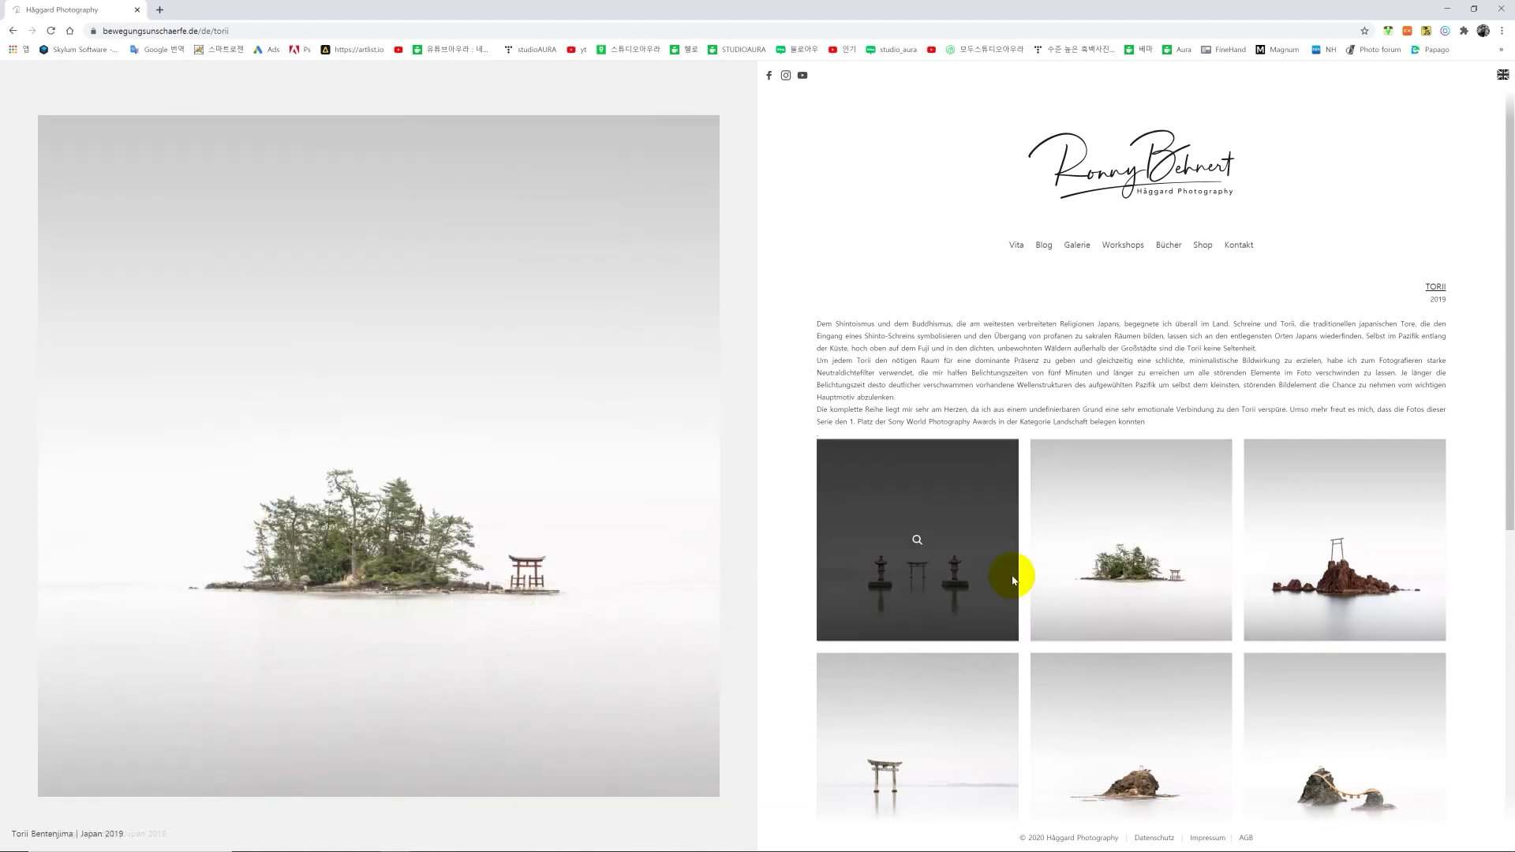
scroll(1015, 581, down, 4)
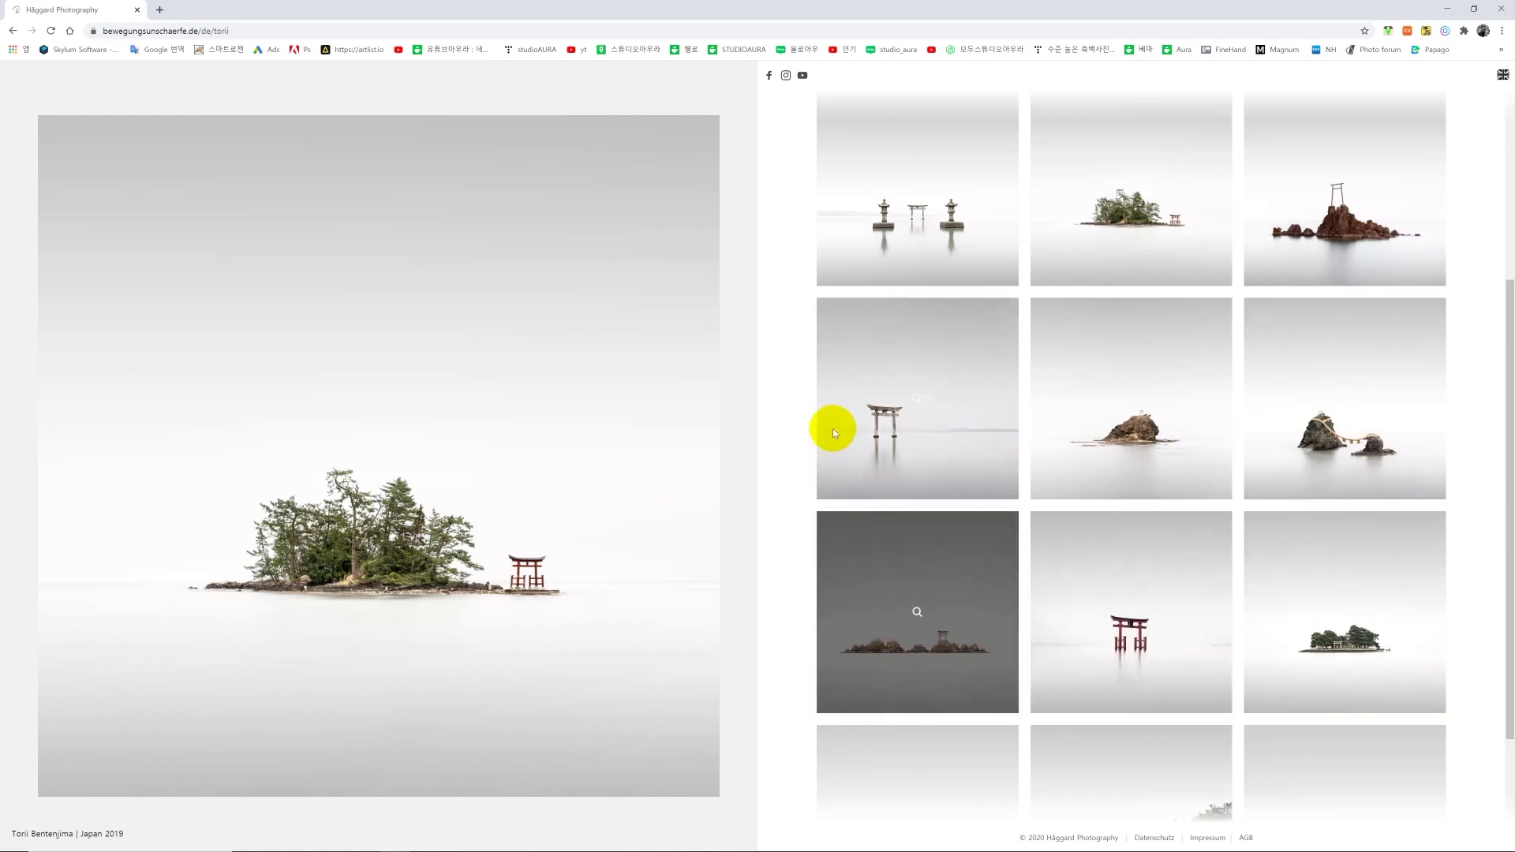
scroll(1231, 671, down, 2)
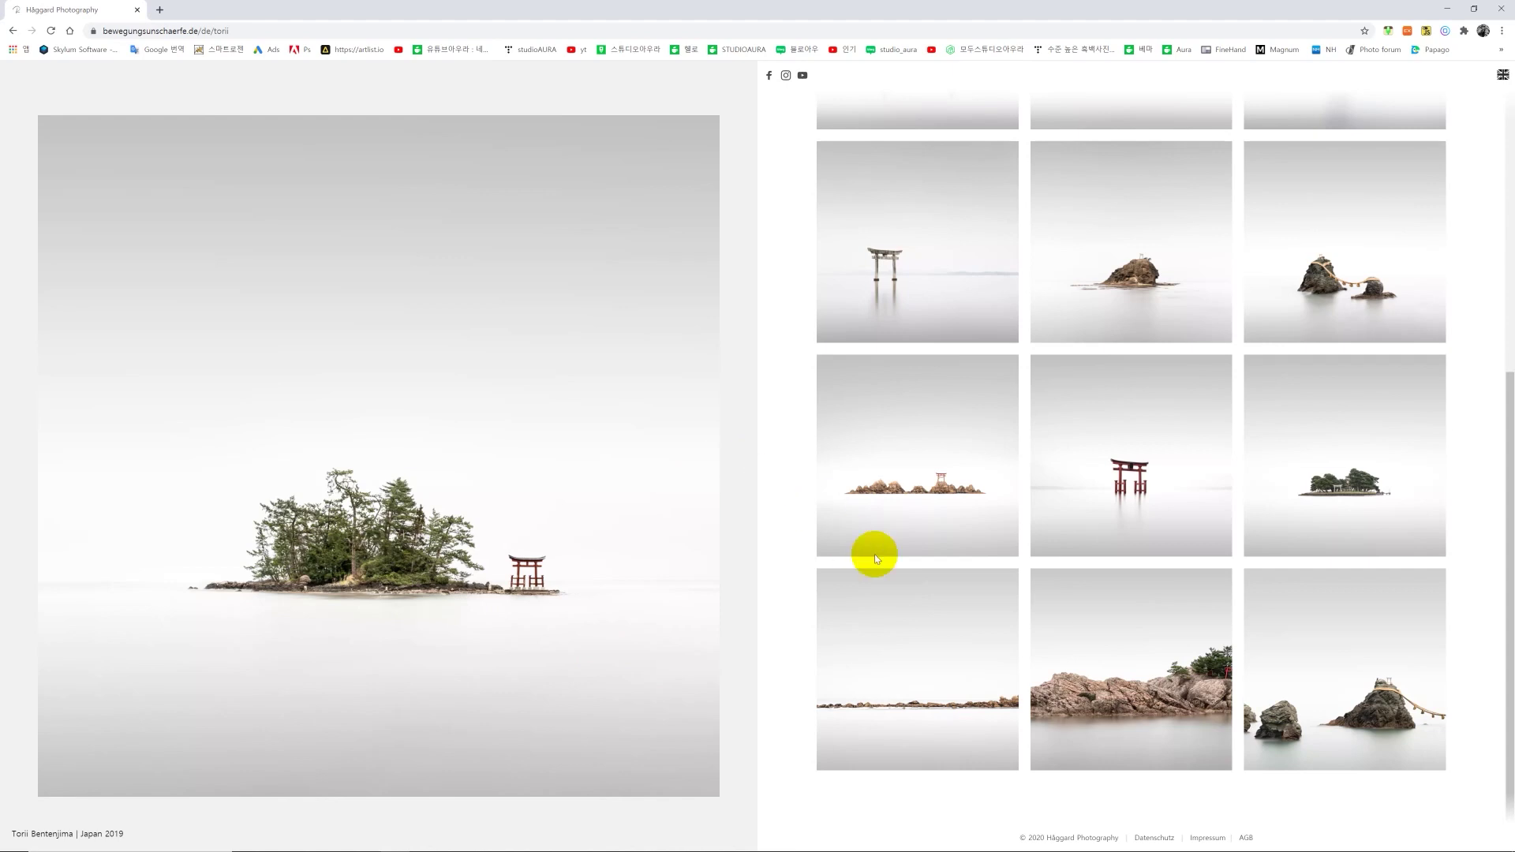
scroll(1082, 656, up, 6)
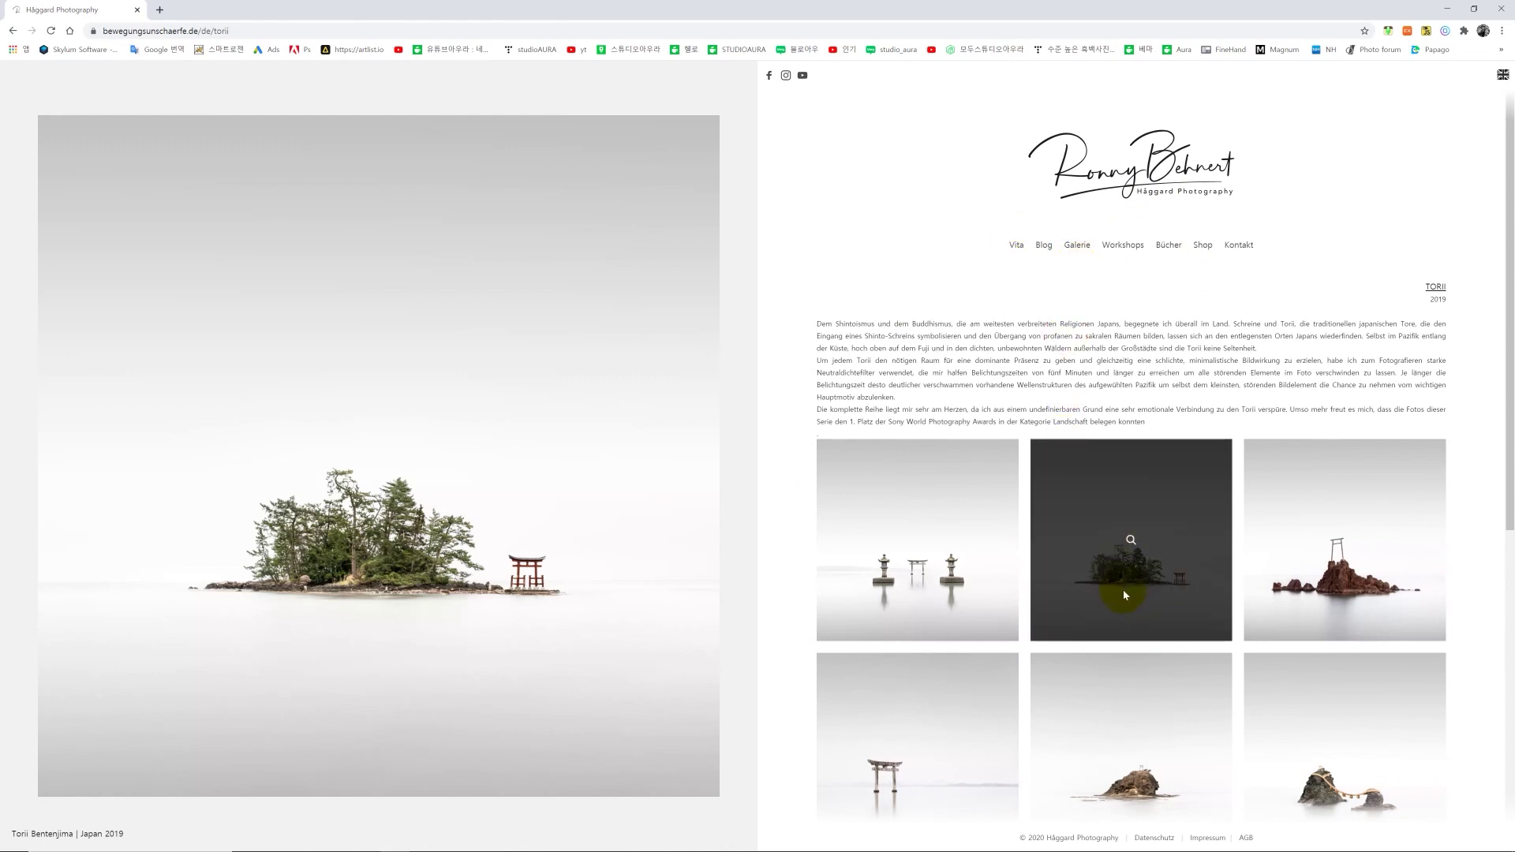
scroll(1124, 594, down, 6)
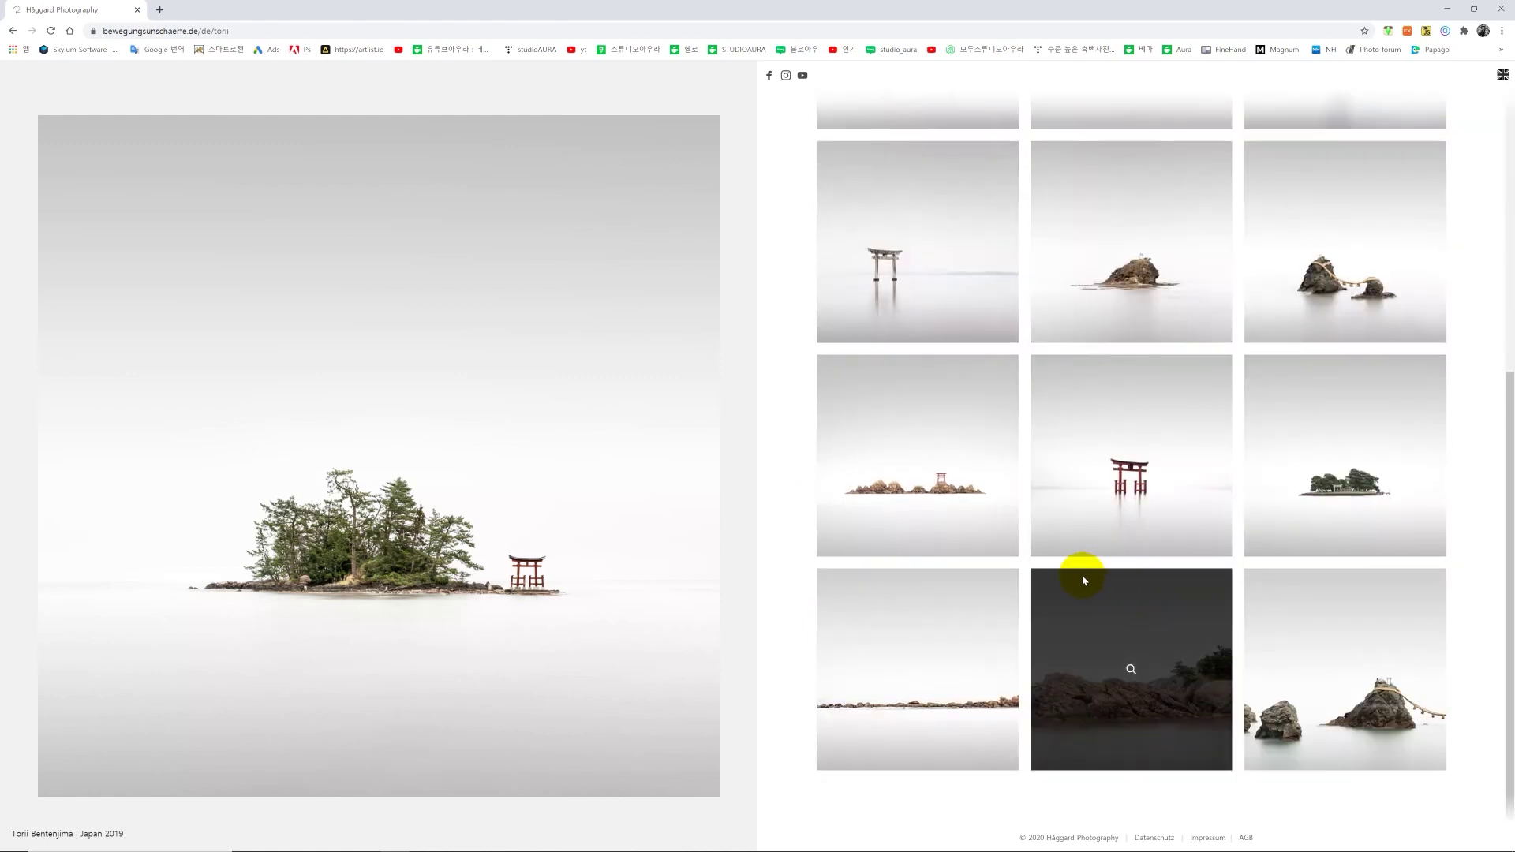
Step: Switch back to Adobe Bridge and preview the edited island versions _D4A1417-1-2.jpg and _D4A1417-1.jpg
key(alt+Tab)
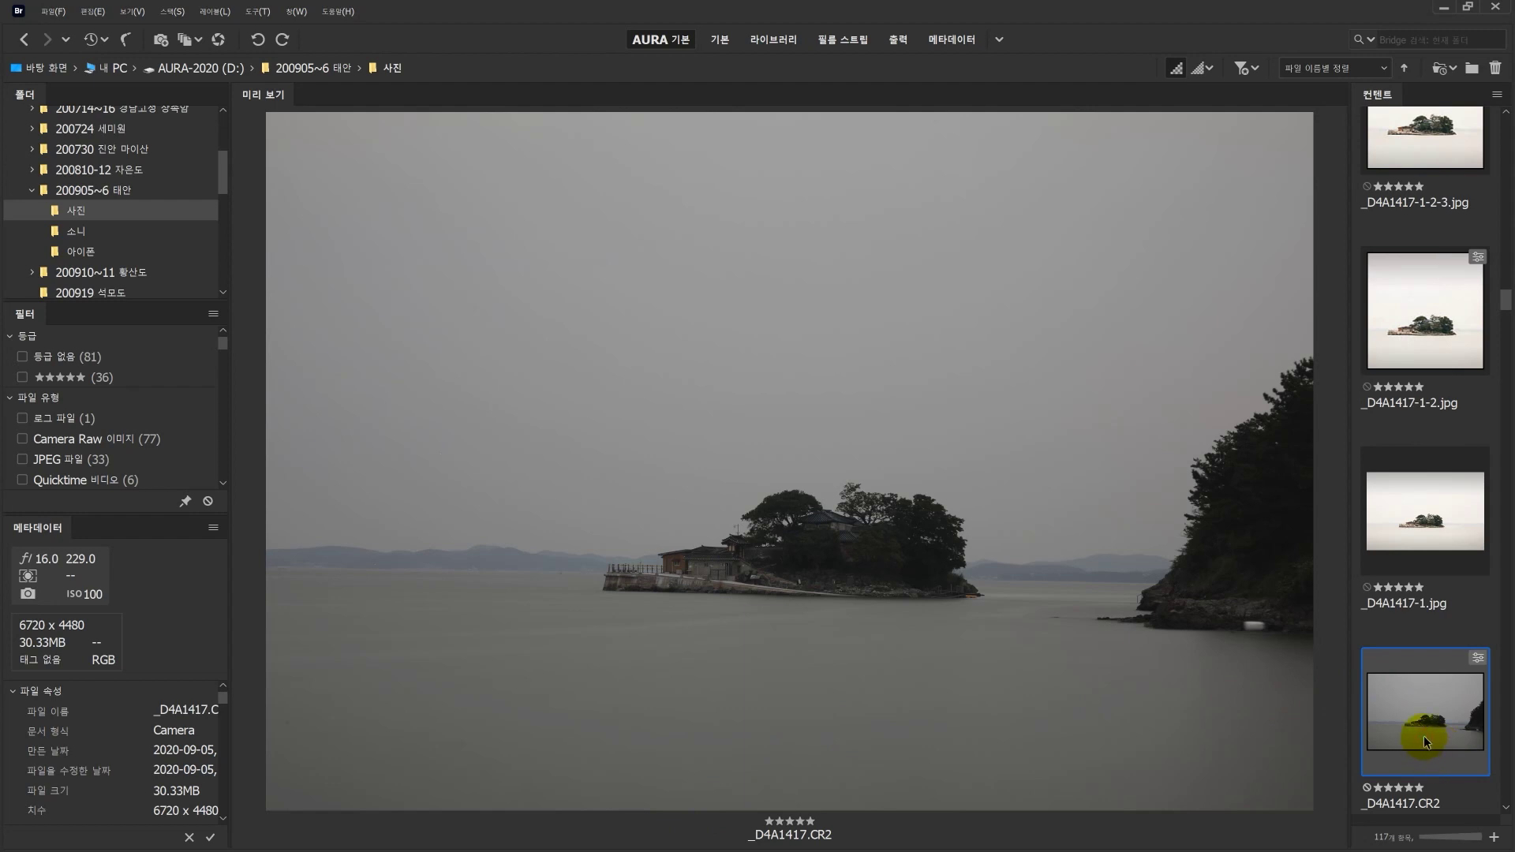
click(1407, 331)
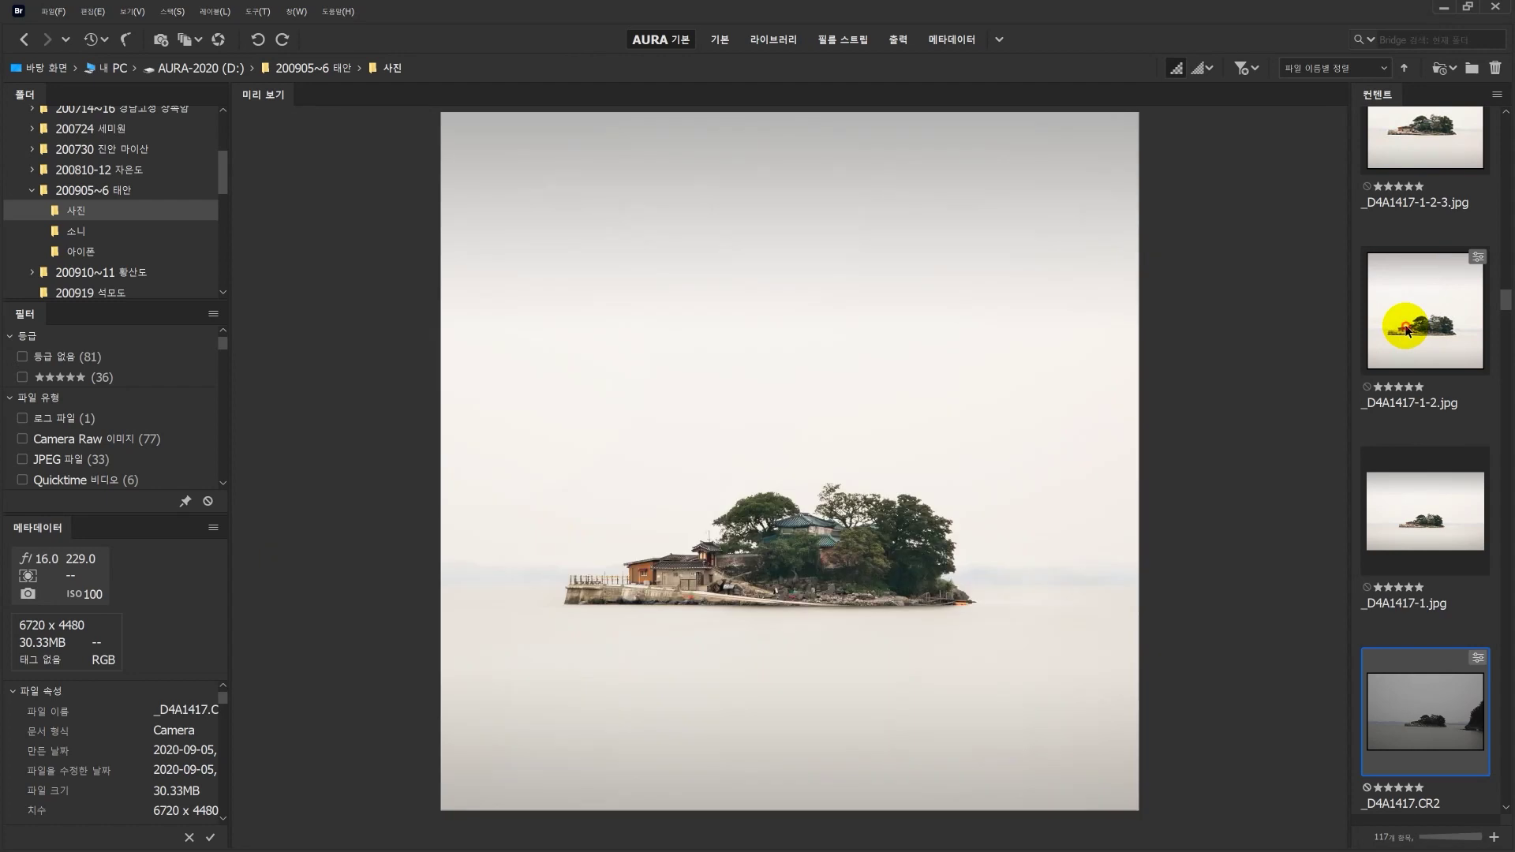
scroll(1405, 355, up, 3)
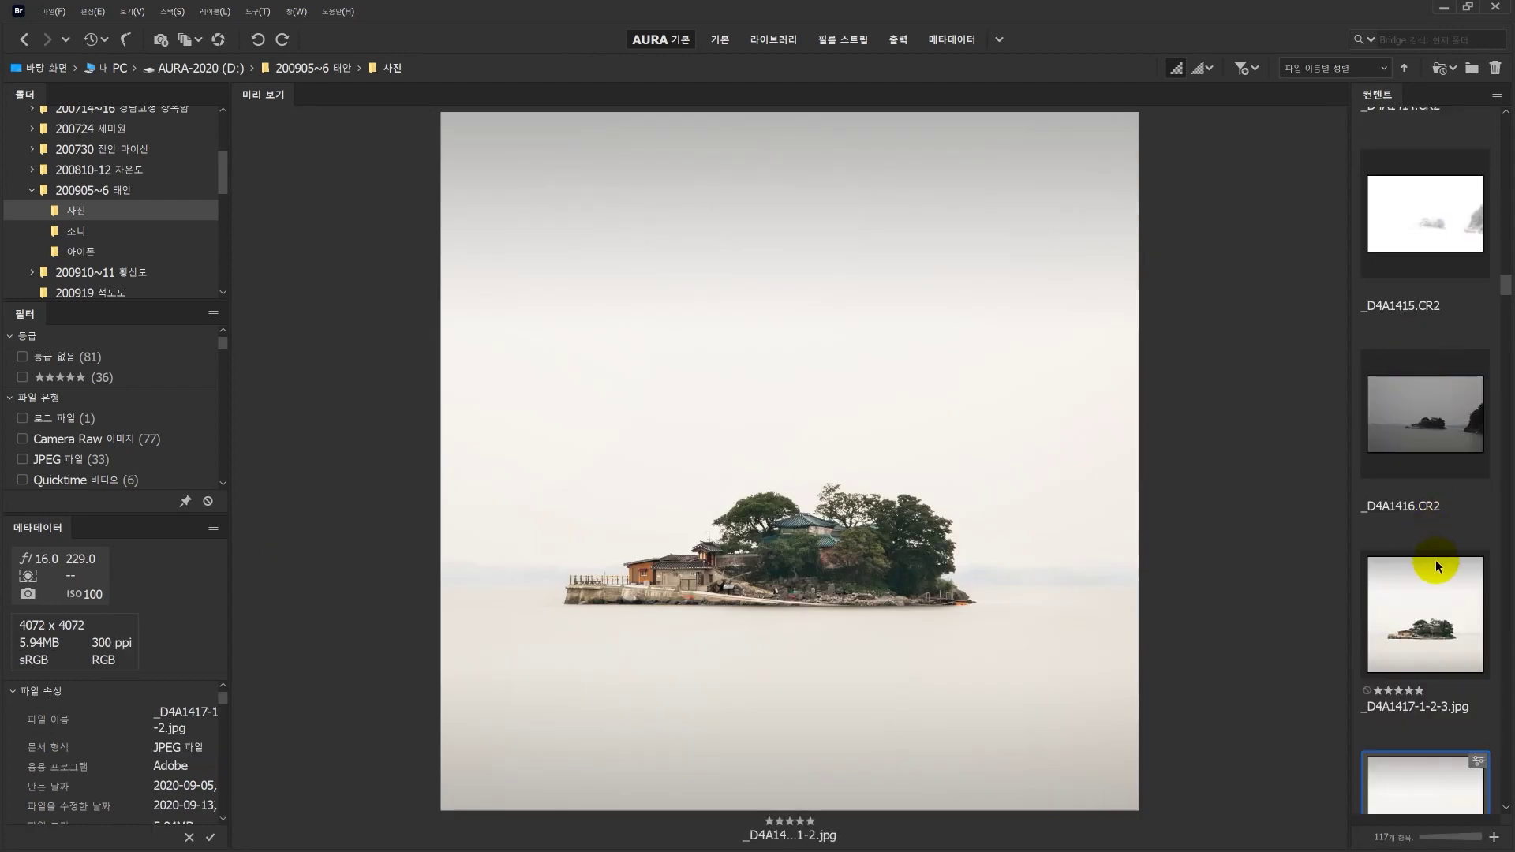
scroll(1436, 565, down, 2)
click(1426, 696)
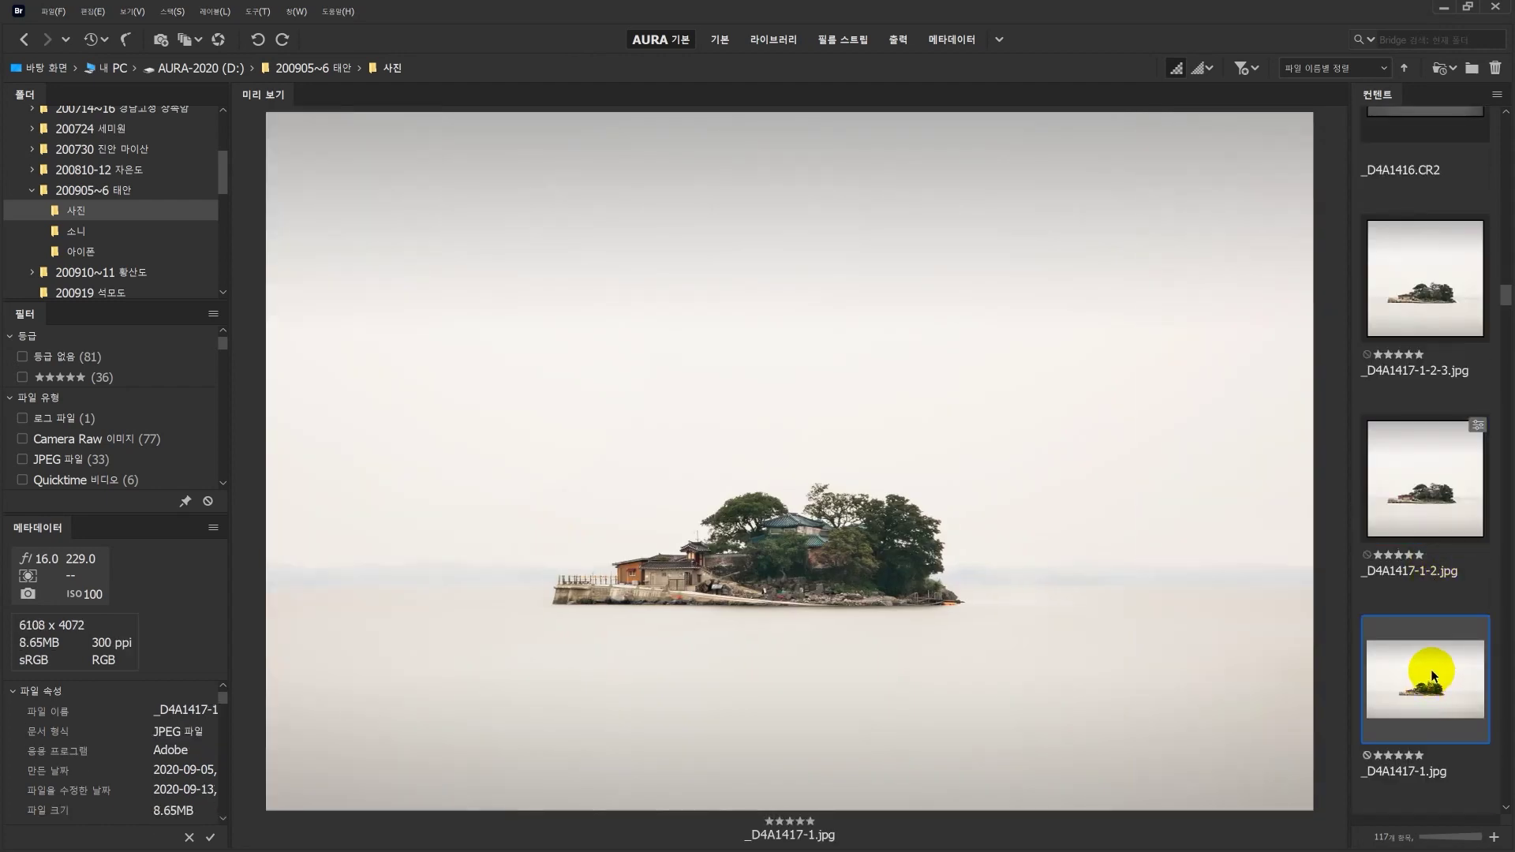
Step: Preview the square versions _D4A1417-1-2-3.jpg and _D4A1417-1-2.jpg, and view _D4A1417-1.jpg side by side with the raw _D4A1417.CR2
click(1428, 413)
click(1428, 319)
click(1443, 567)
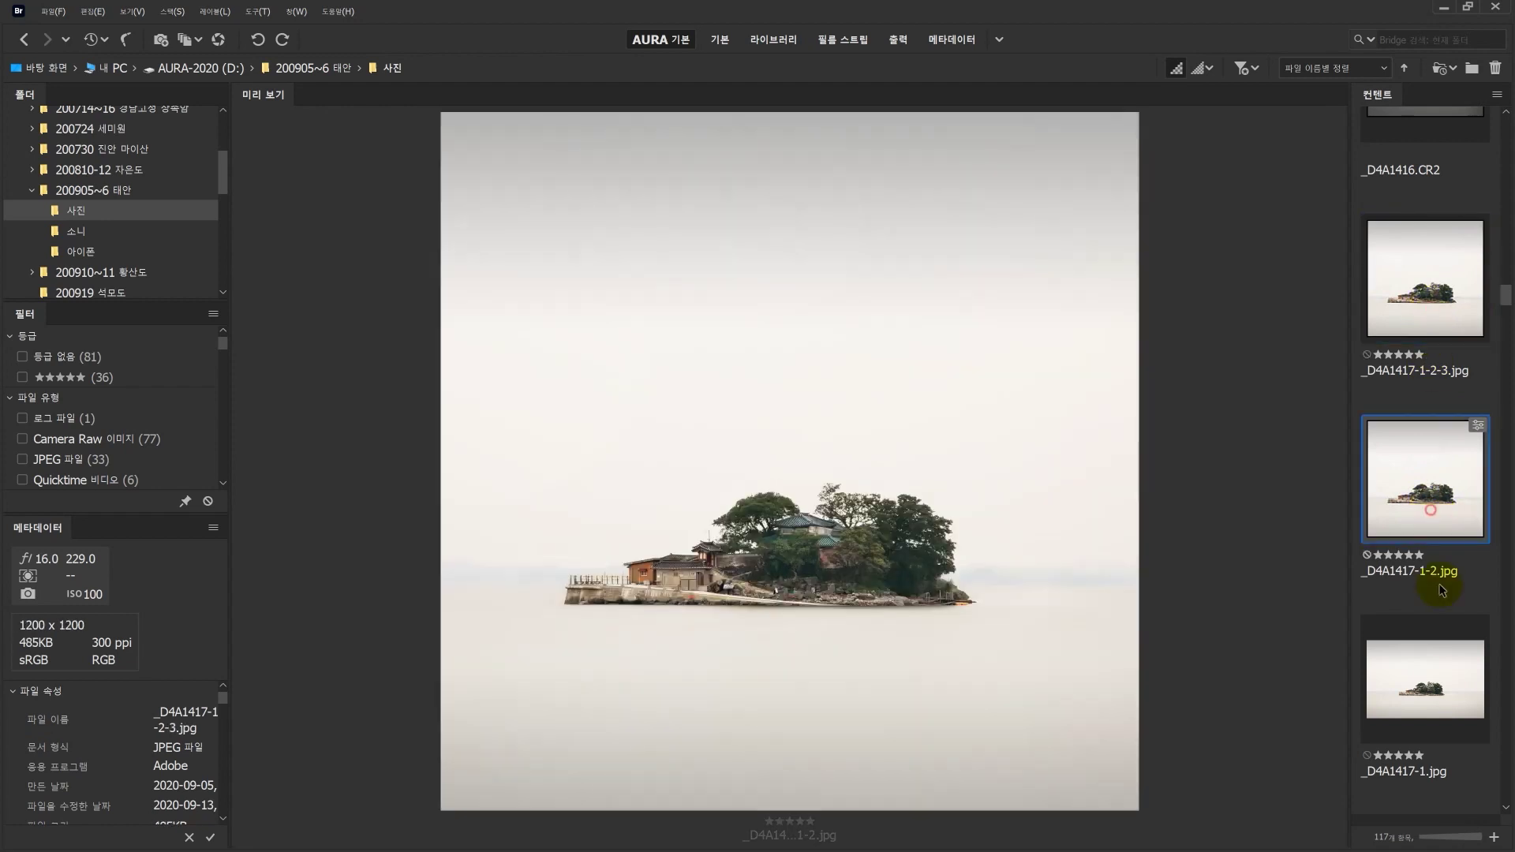
click(1420, 693)
scroll(1444, 694, down, 4)
scroll(1455, 552, up, 2)
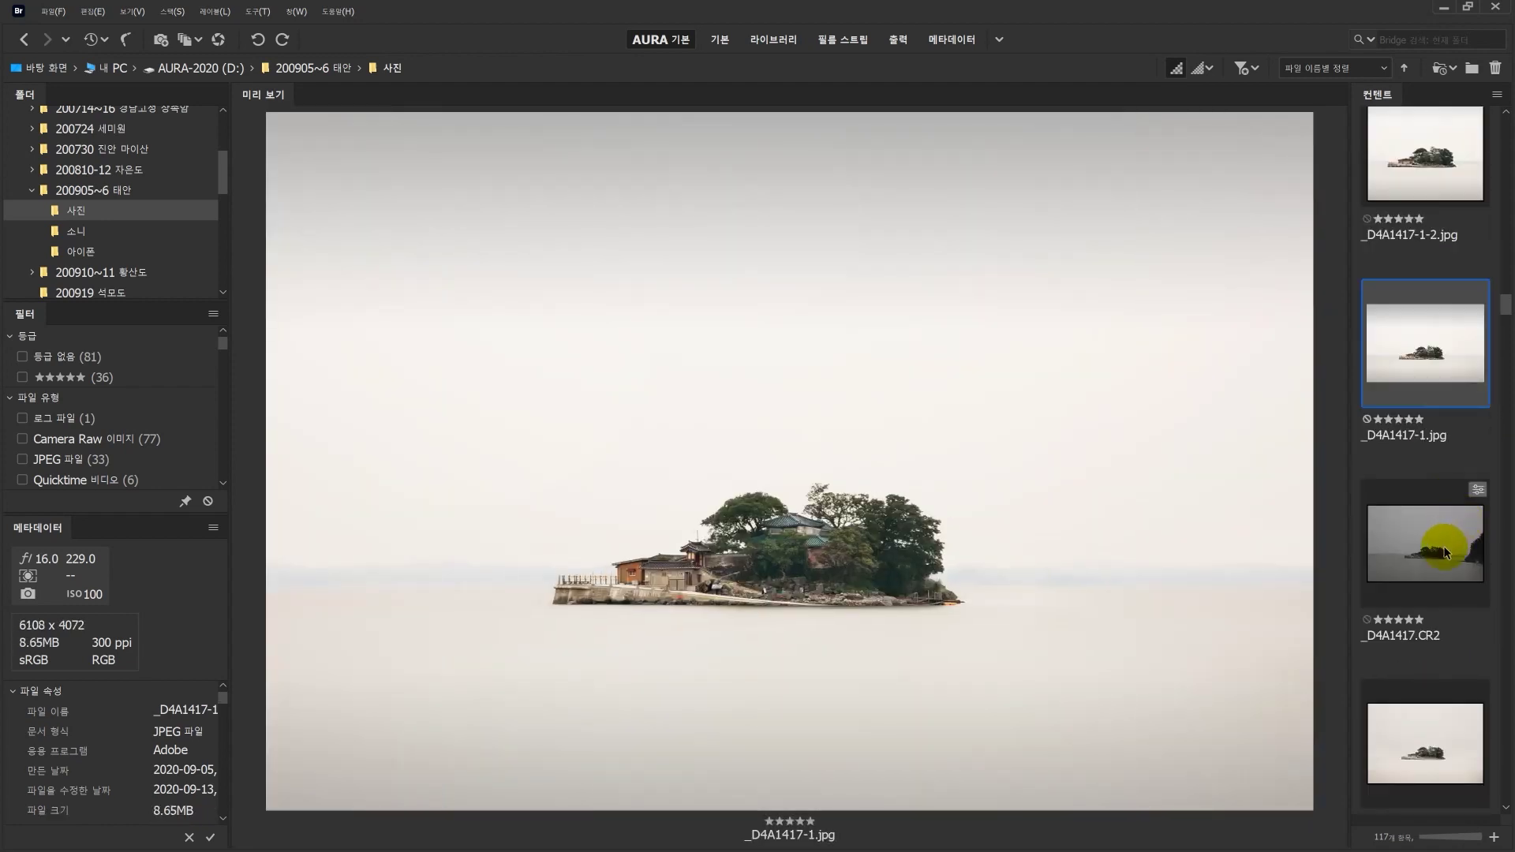
ctrl+click(1428, 552)
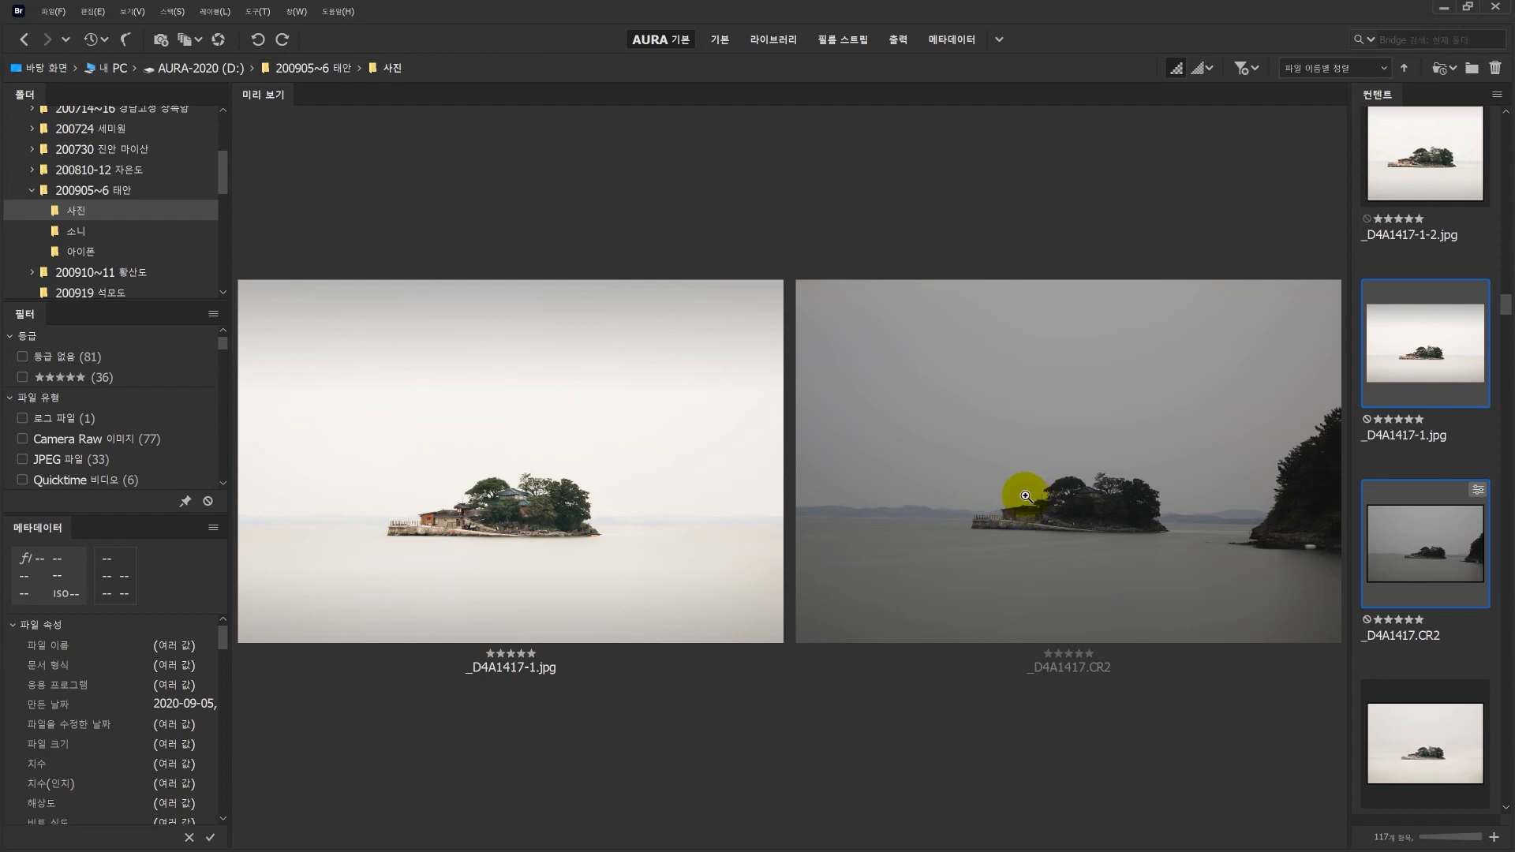
Step: Preview the raw _D4A1417.CR2 alone and compare it in turn with the edited _D4A1417-1-2.jpg and _D4A1417-1.jpg
click(1394, 562)
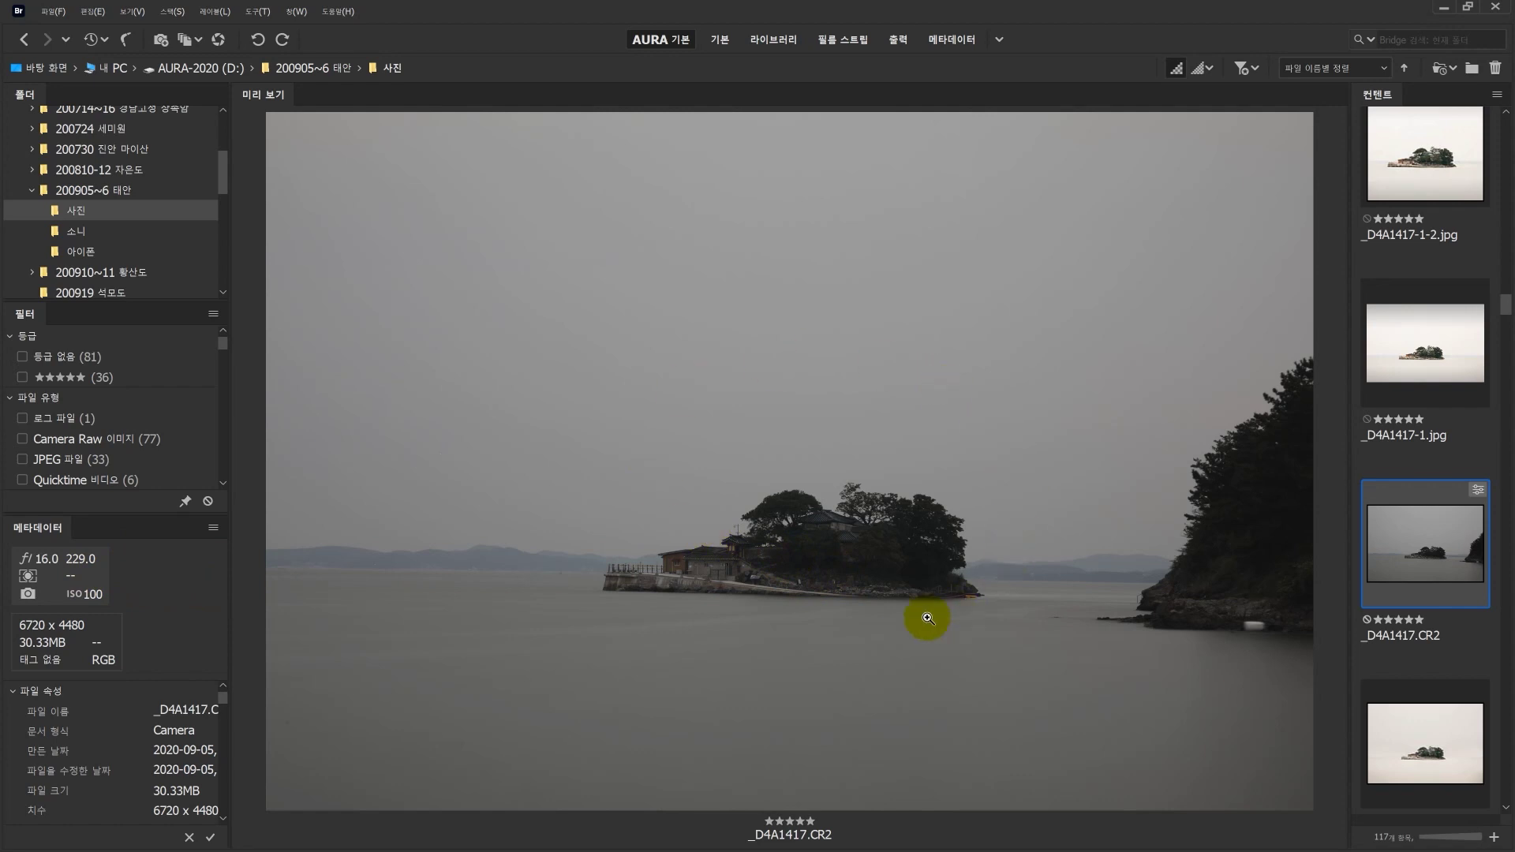
click(1428, 165)
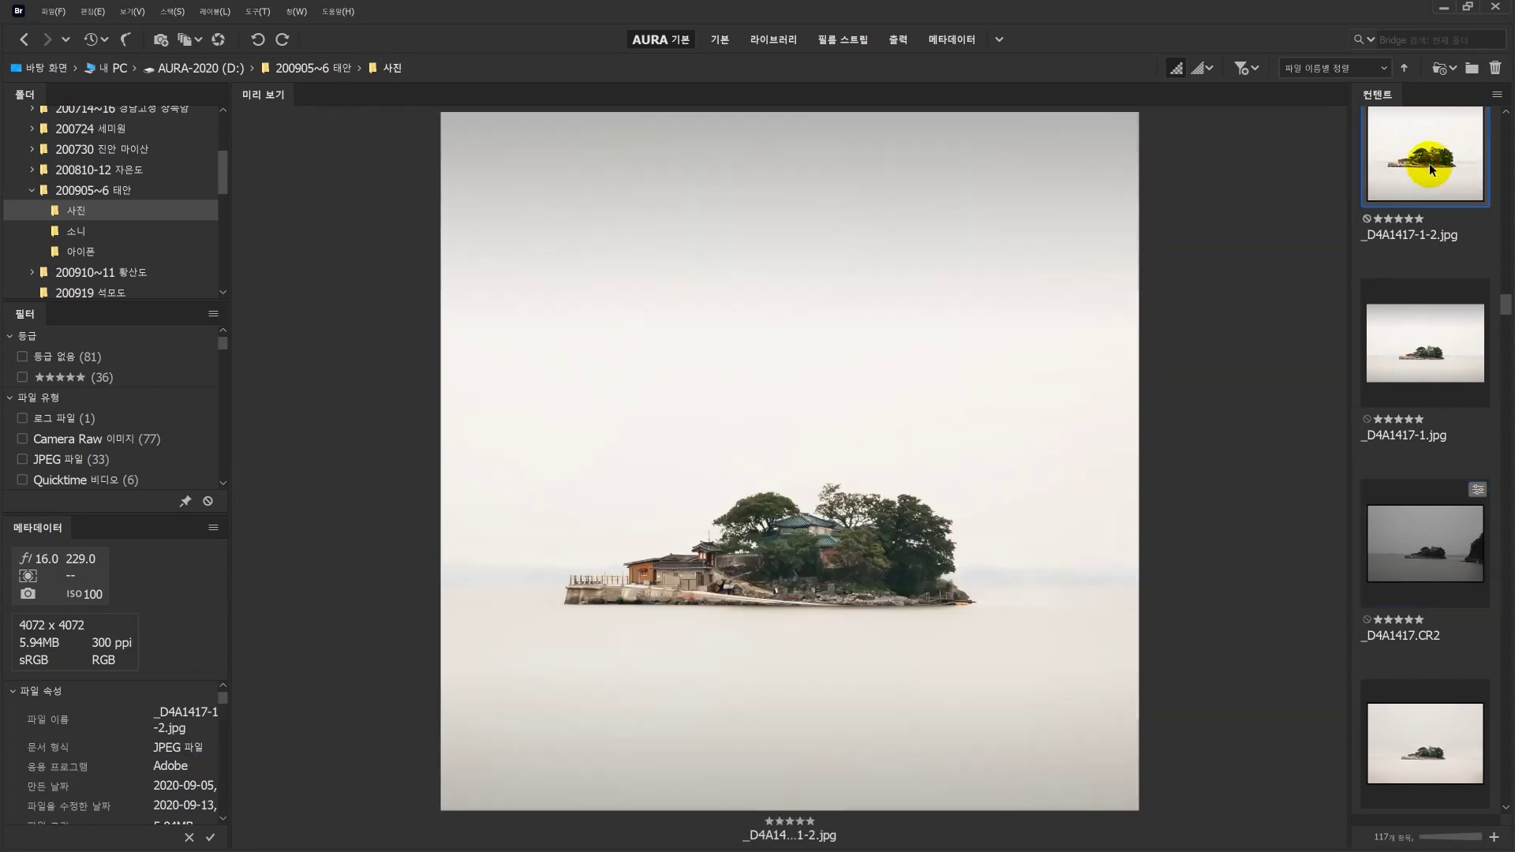
click(1414, 545)
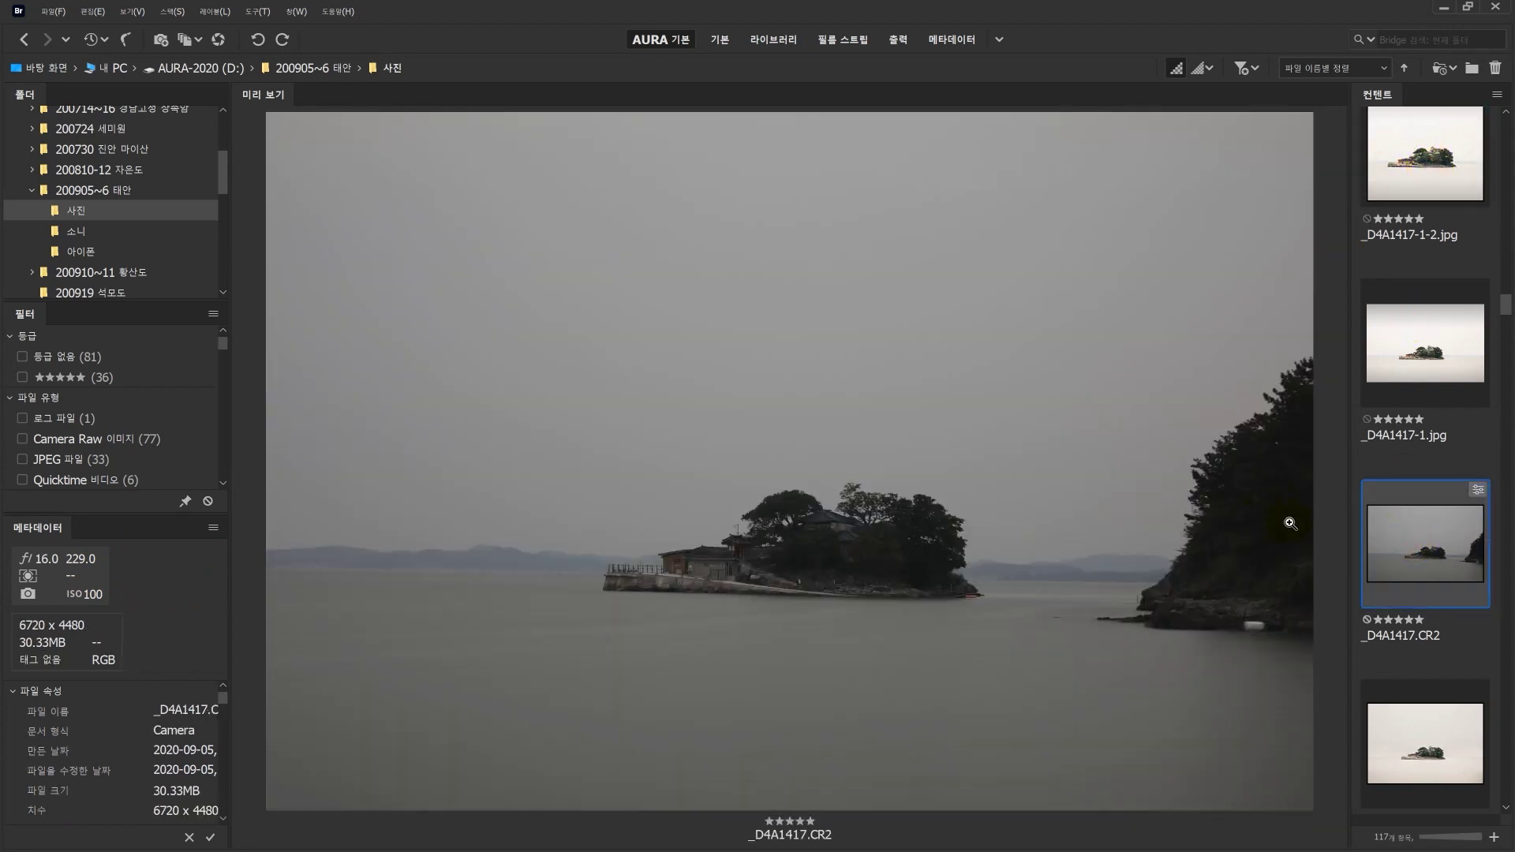
click(1416, 382)
click(1452, 554)
click(1403, 167)
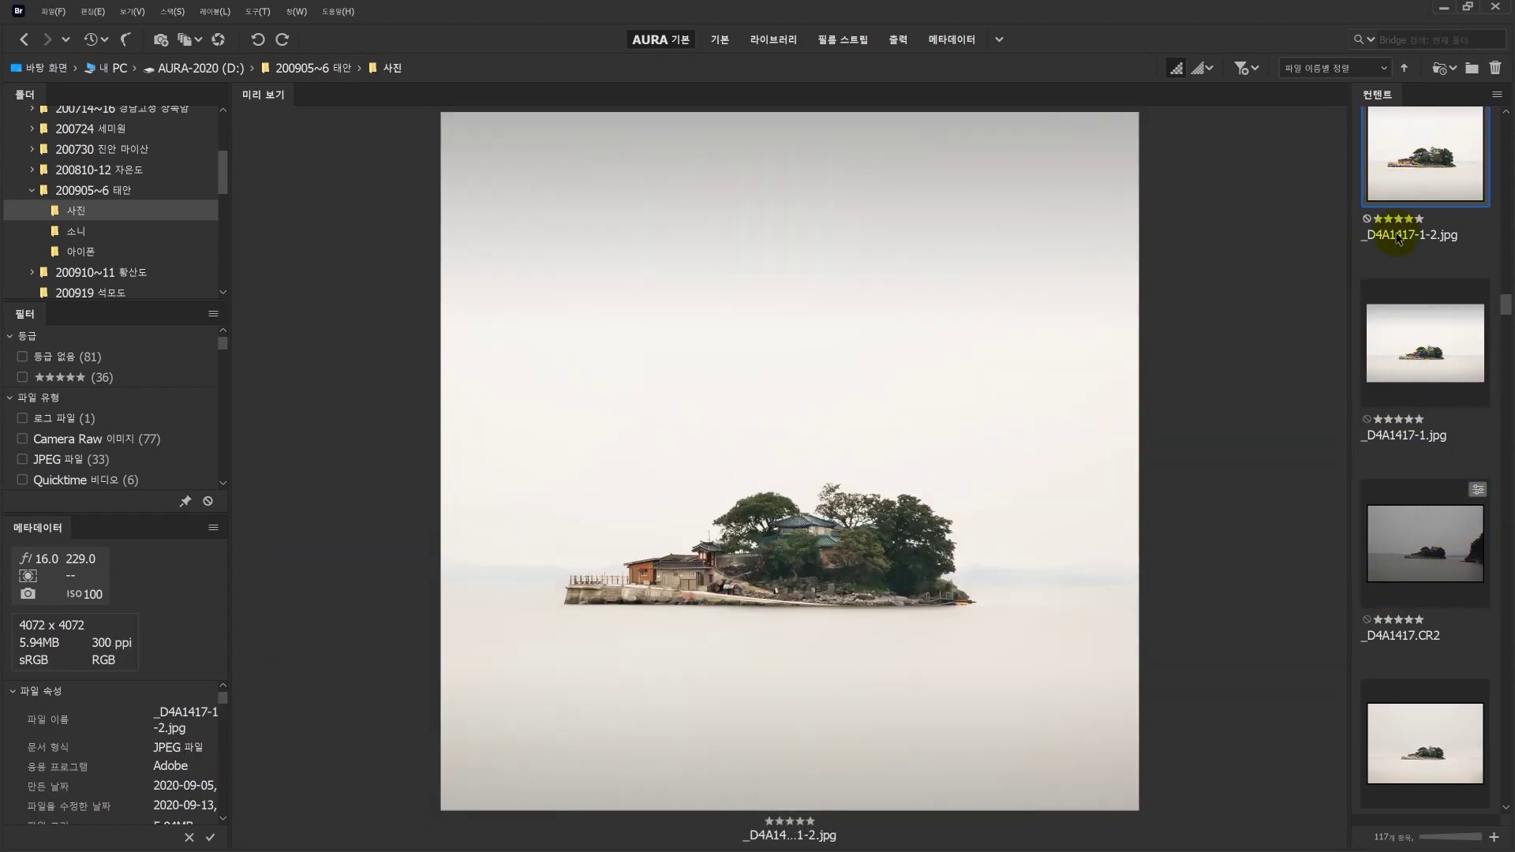
click(1410, 389)
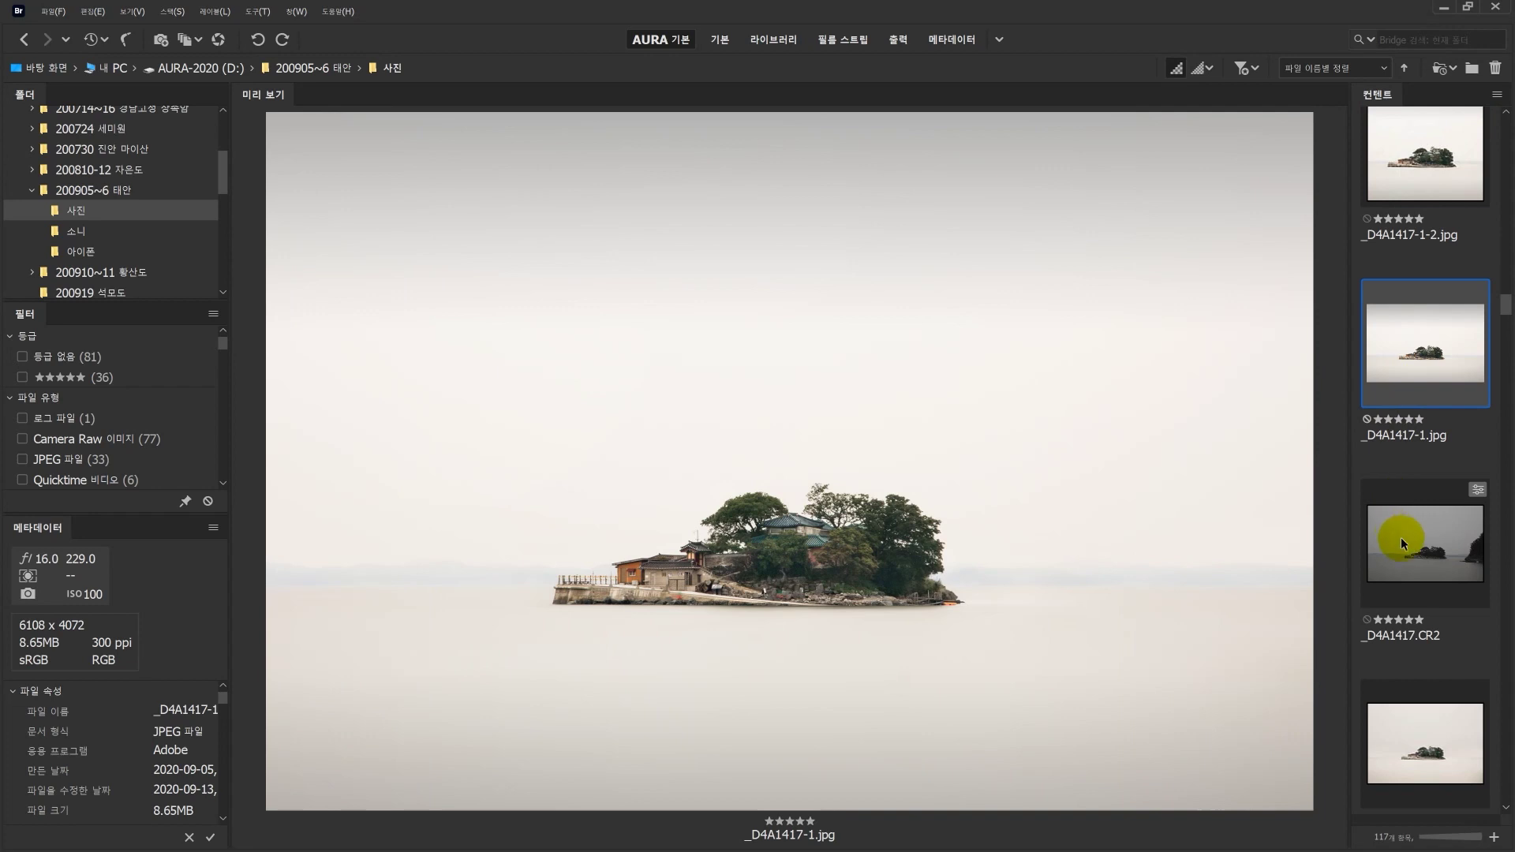
Step: Alternate repeatedly between _D4A1417.CR2 and _D4A1417-1.jpg to examine how the sky, horizon and right-hand headland differ
click(1407, 546)
click(1412, 359)
click(1415, 552)
click(1415, 401)
click(1413, 534)
click(1413, 347)
click(1422, 570)
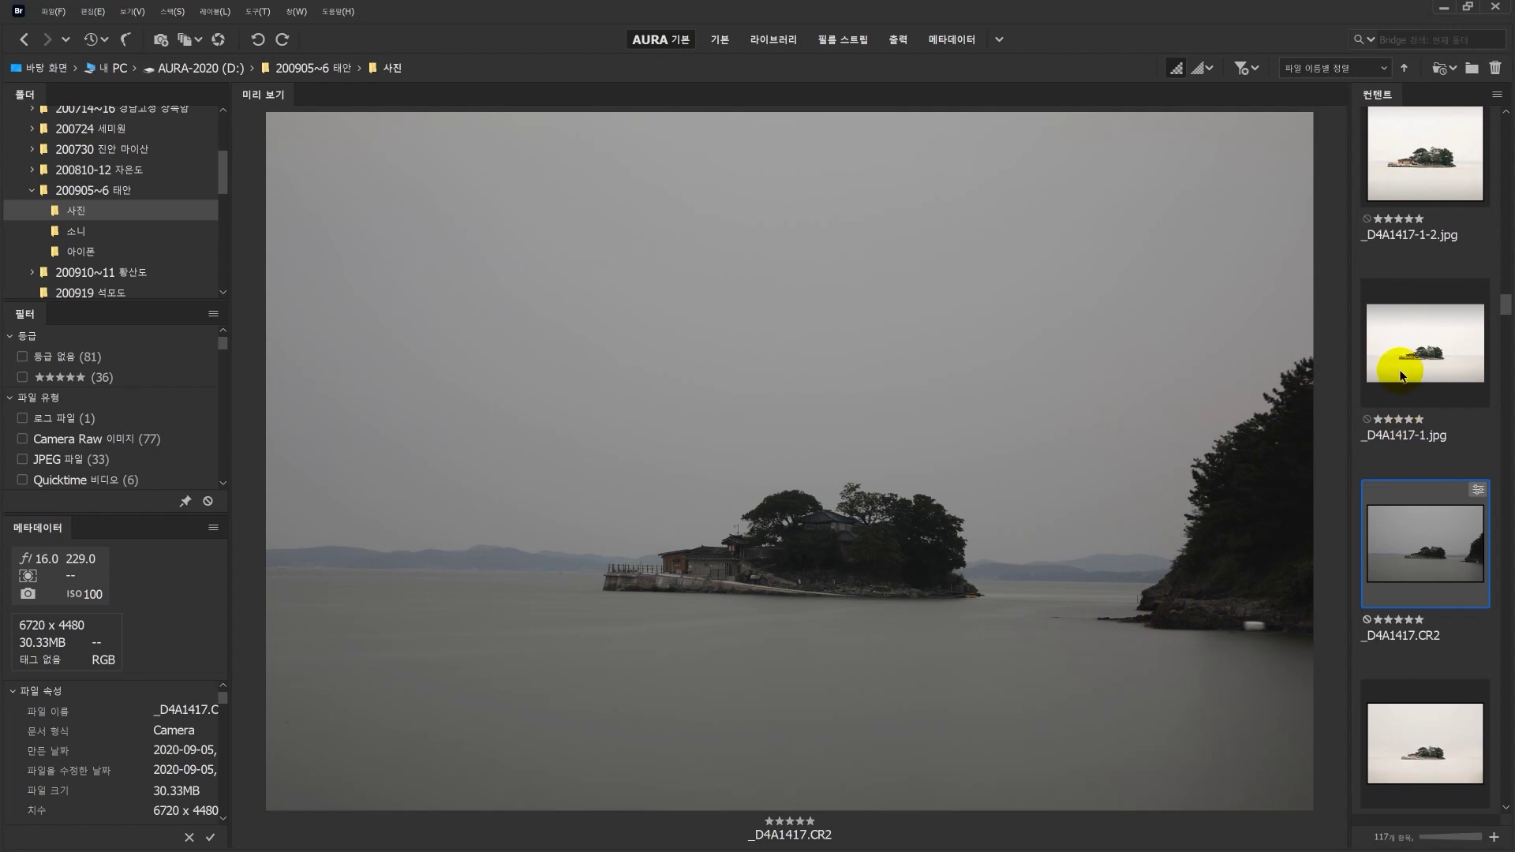
click(1411, 351)
click(1414, 516)
click(1416, 391)
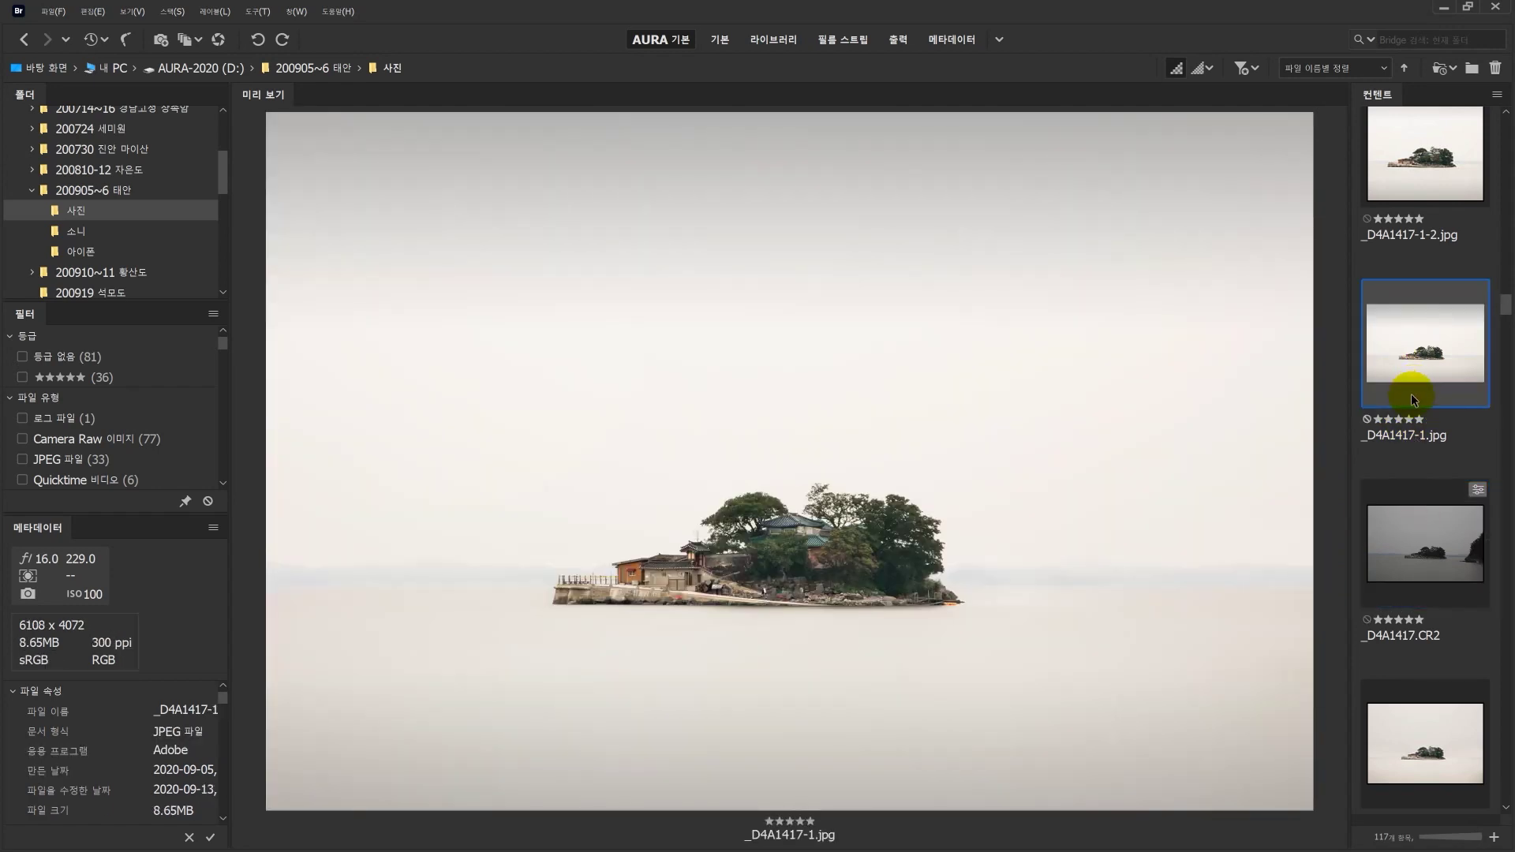
click(1410, 542)
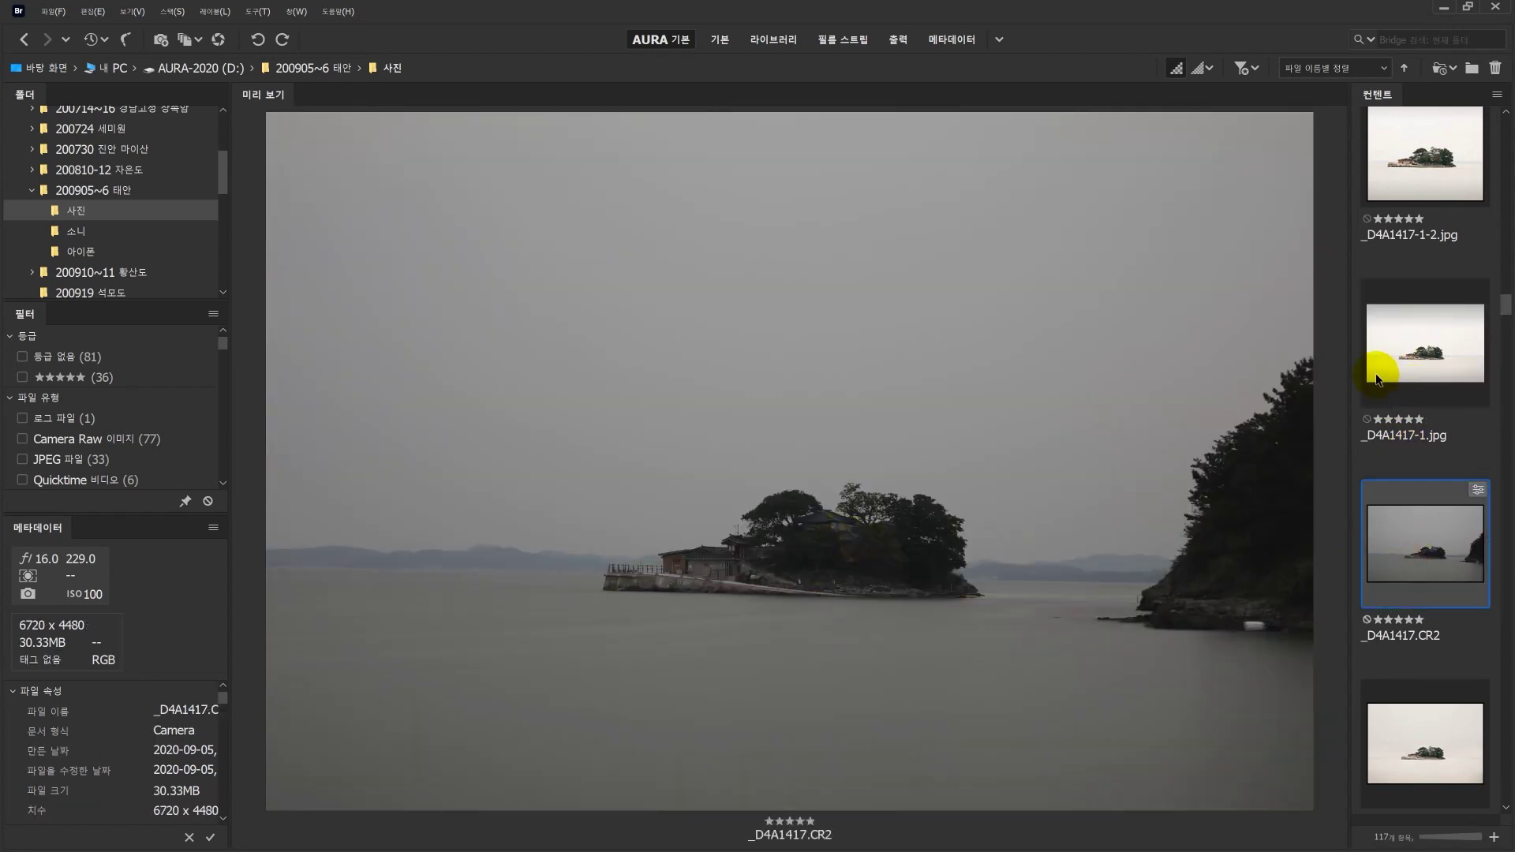
click(1376, 378)
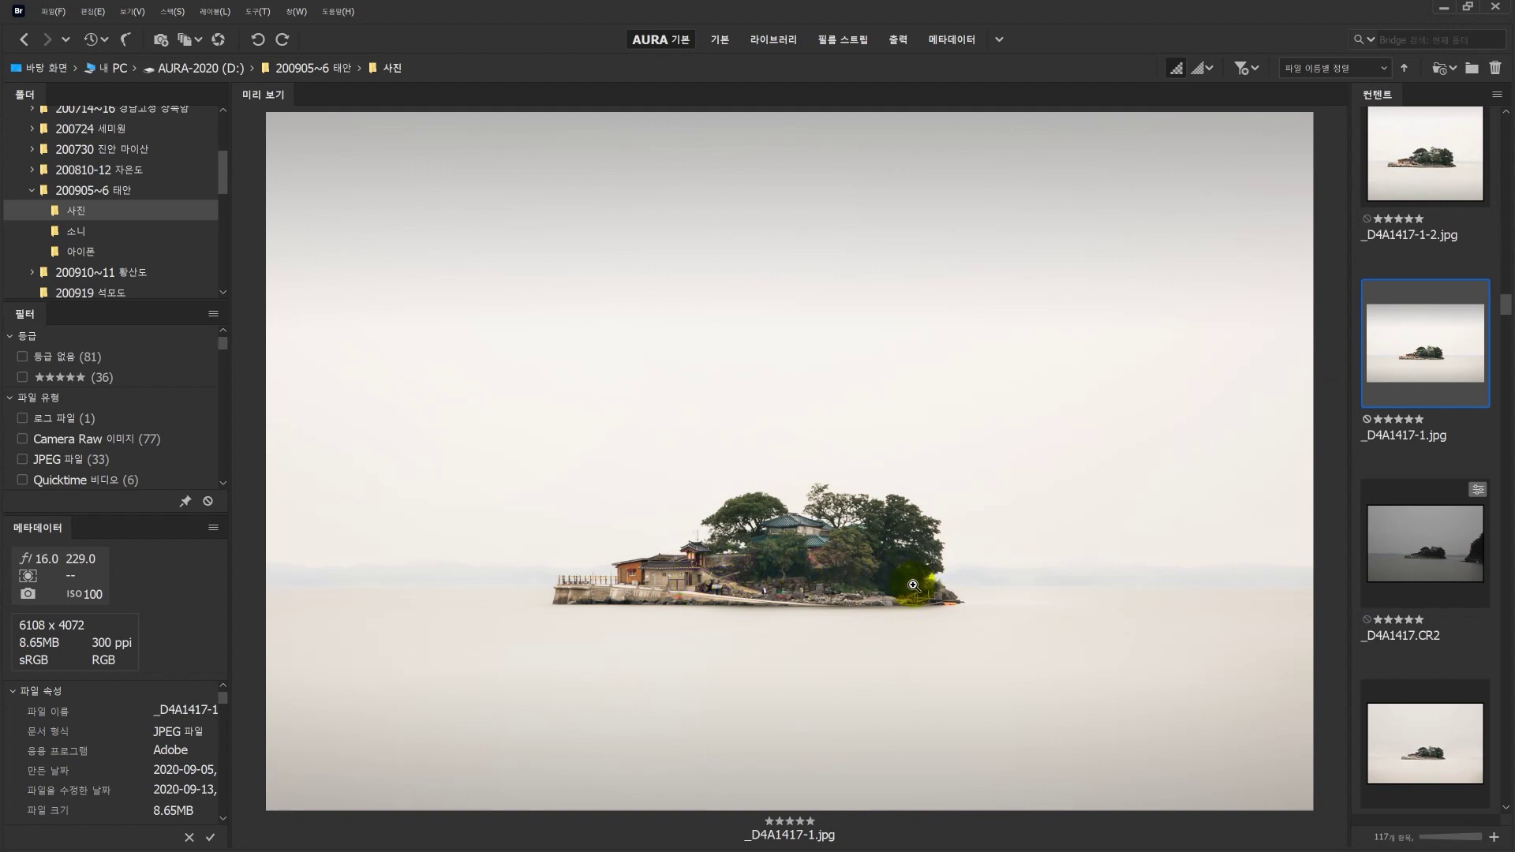
click(1444, 551)
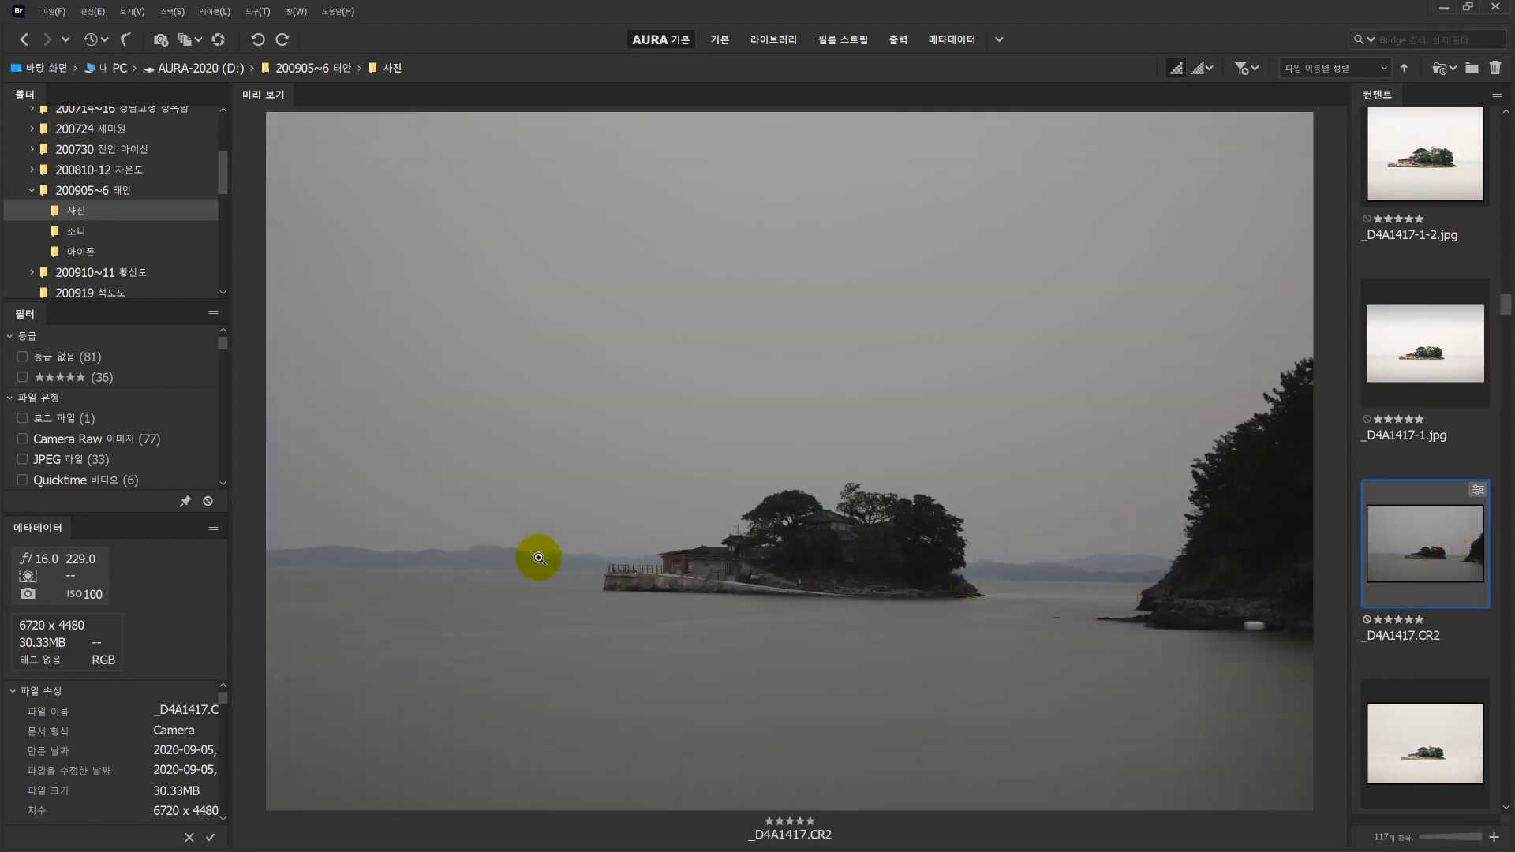
click(1412, 352)
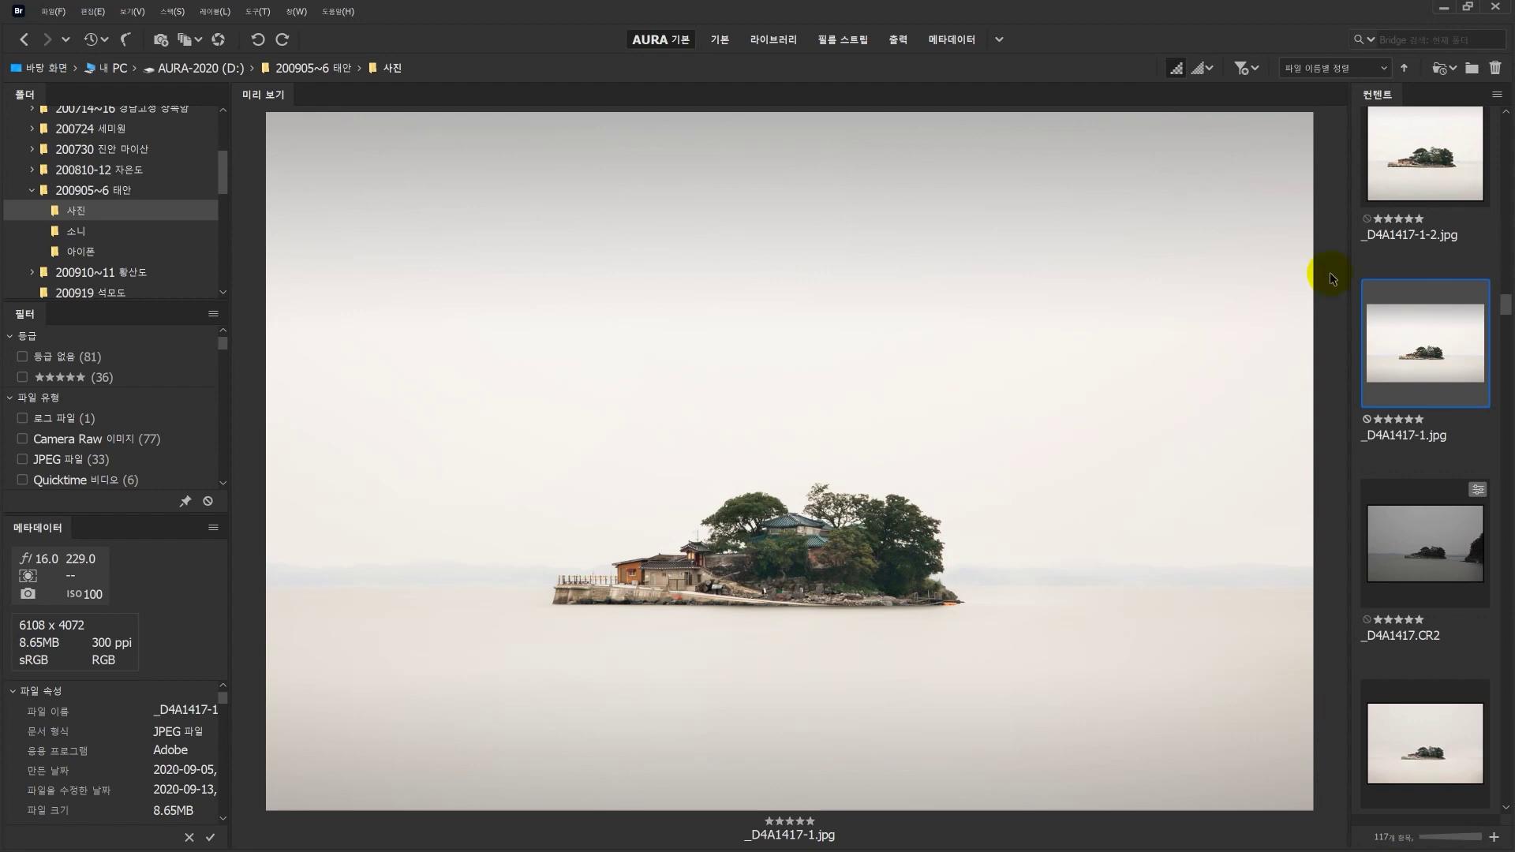
Step: Preview the square edit _D4A1417-1-2.jpg once more and open the raw photo _D4A1417.CR2 in Camera Raw
click(1406, 182)
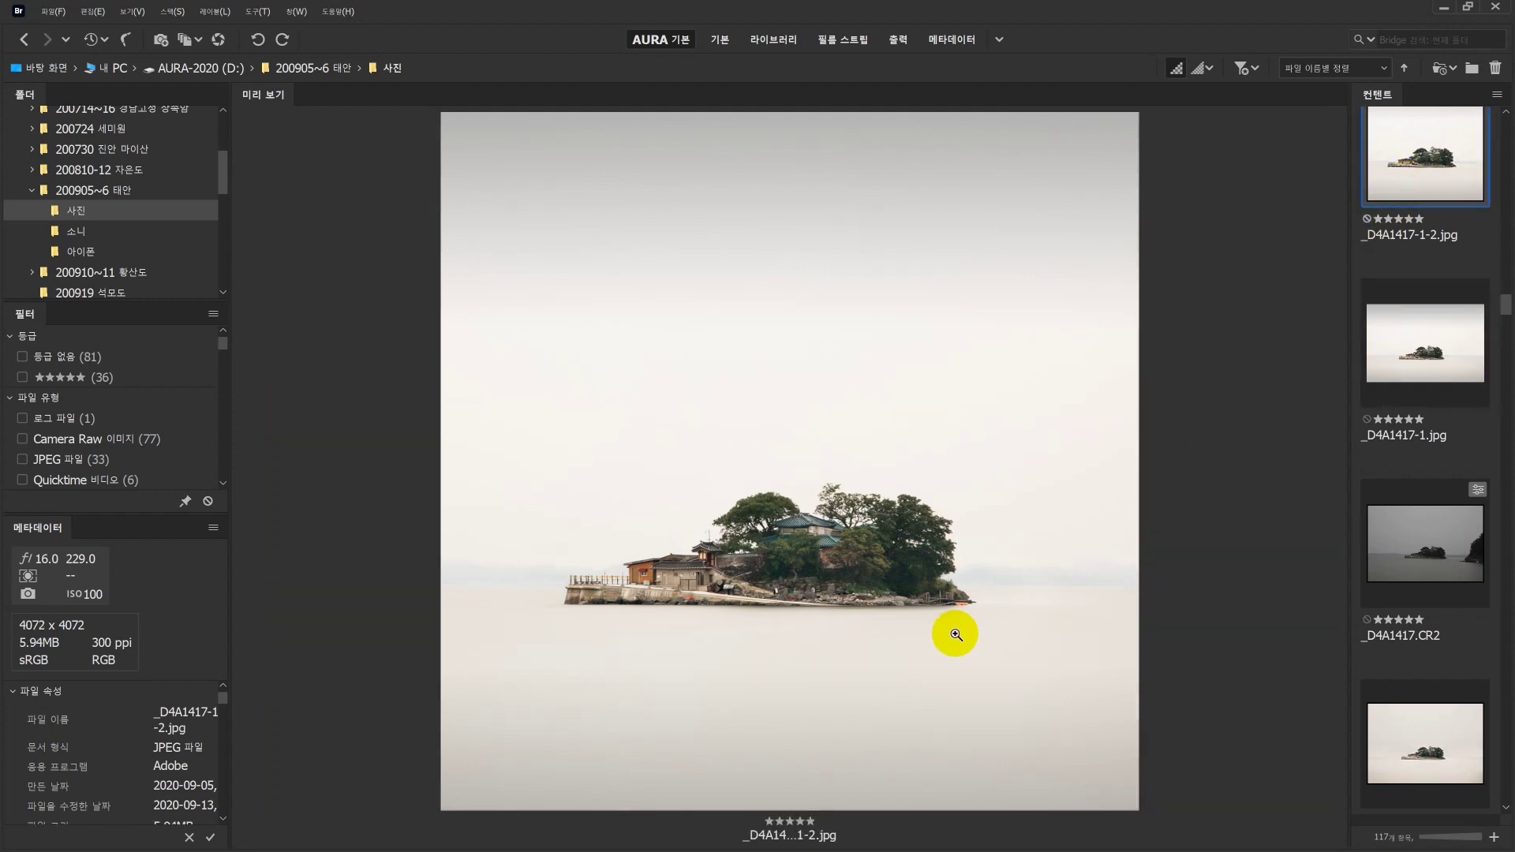
click(1409, 568)
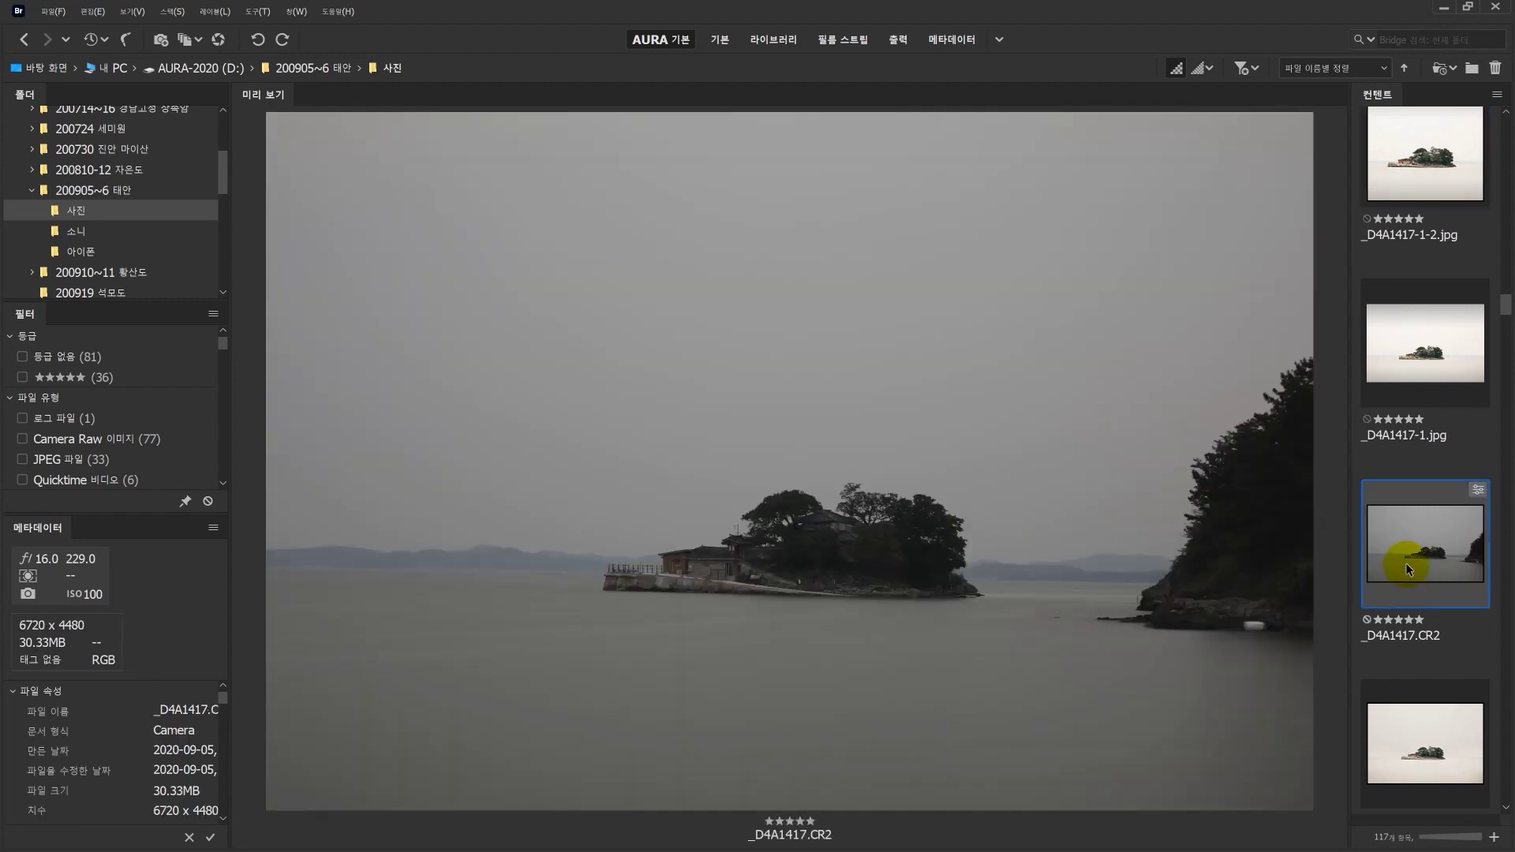
double_click(1406, 567)
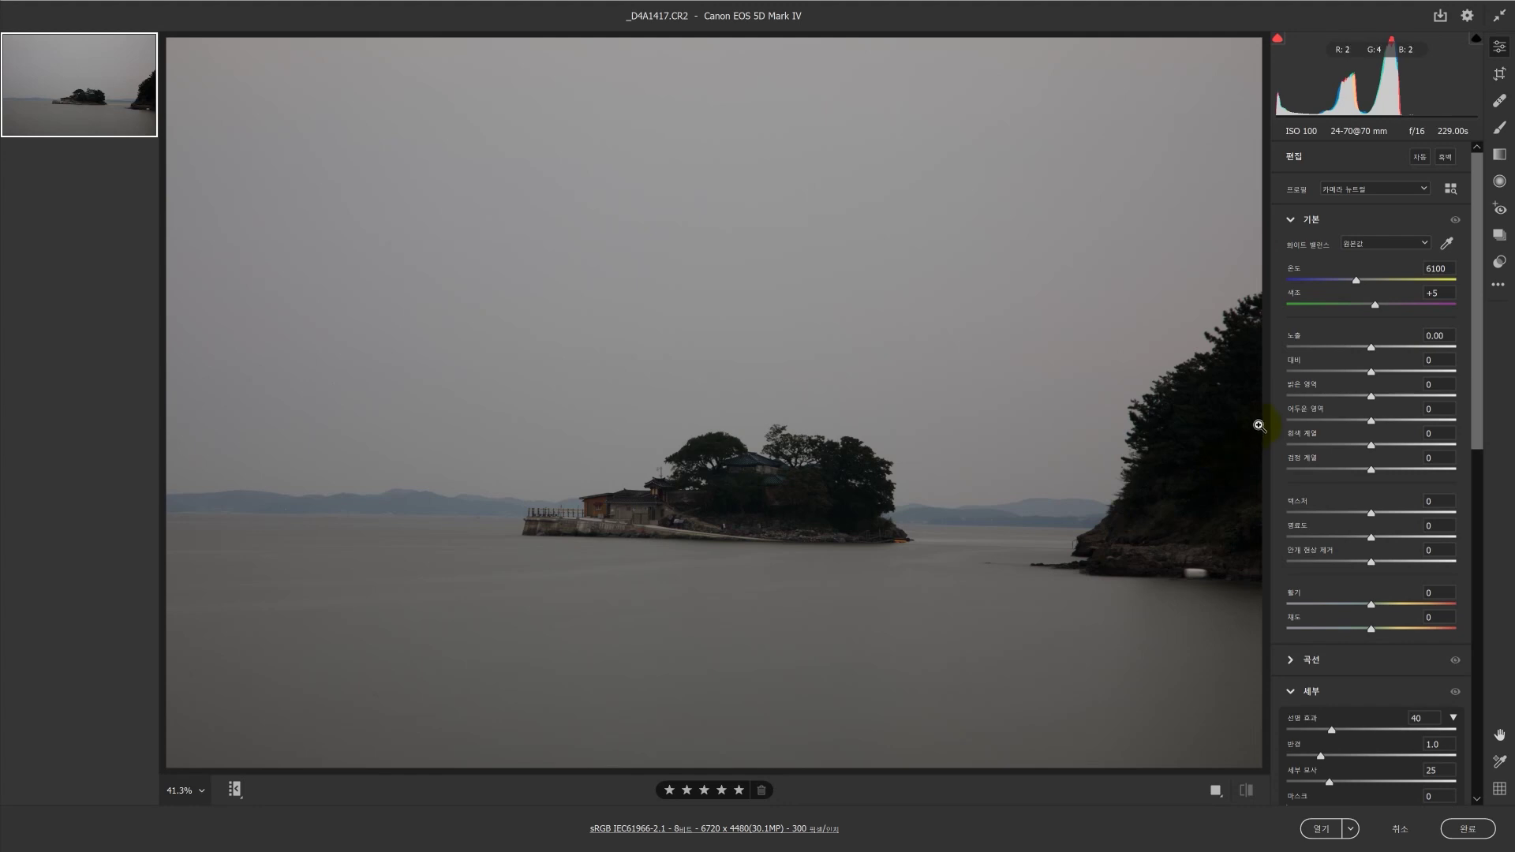
Step: Brighten the raw photo to exposure +1.70, warm the temperature to 6750, and reduce vibrance to -7 and saturation to -14
drag(1370, 347, 1391, 351)
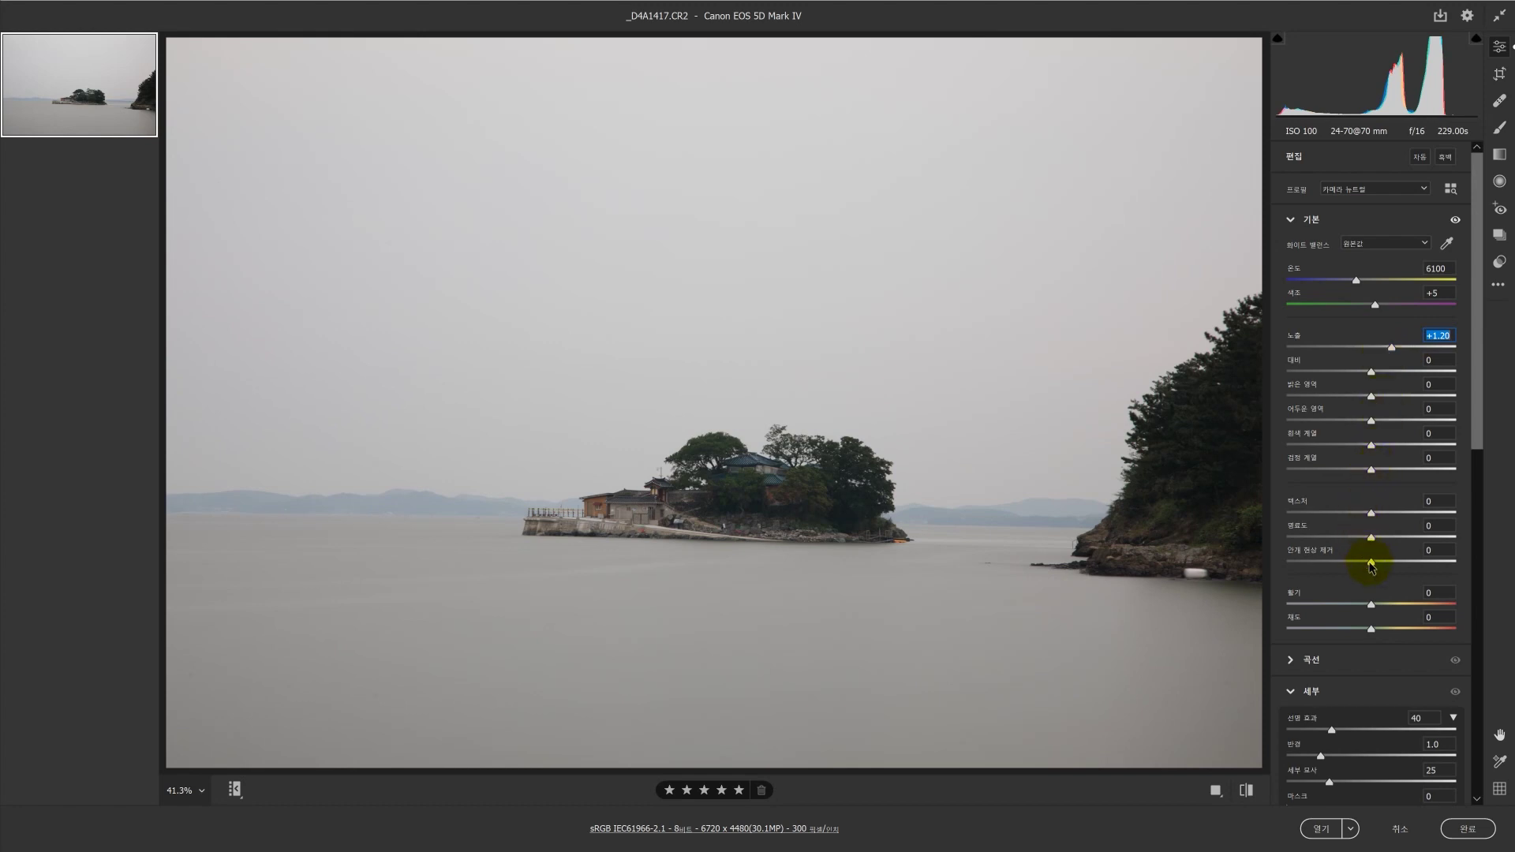
drag(1370, 629, 1369, 633)
click(1357, 282)
drag(1356, 283, 1368, 287)
drag(1392, 348, 1398, 346)
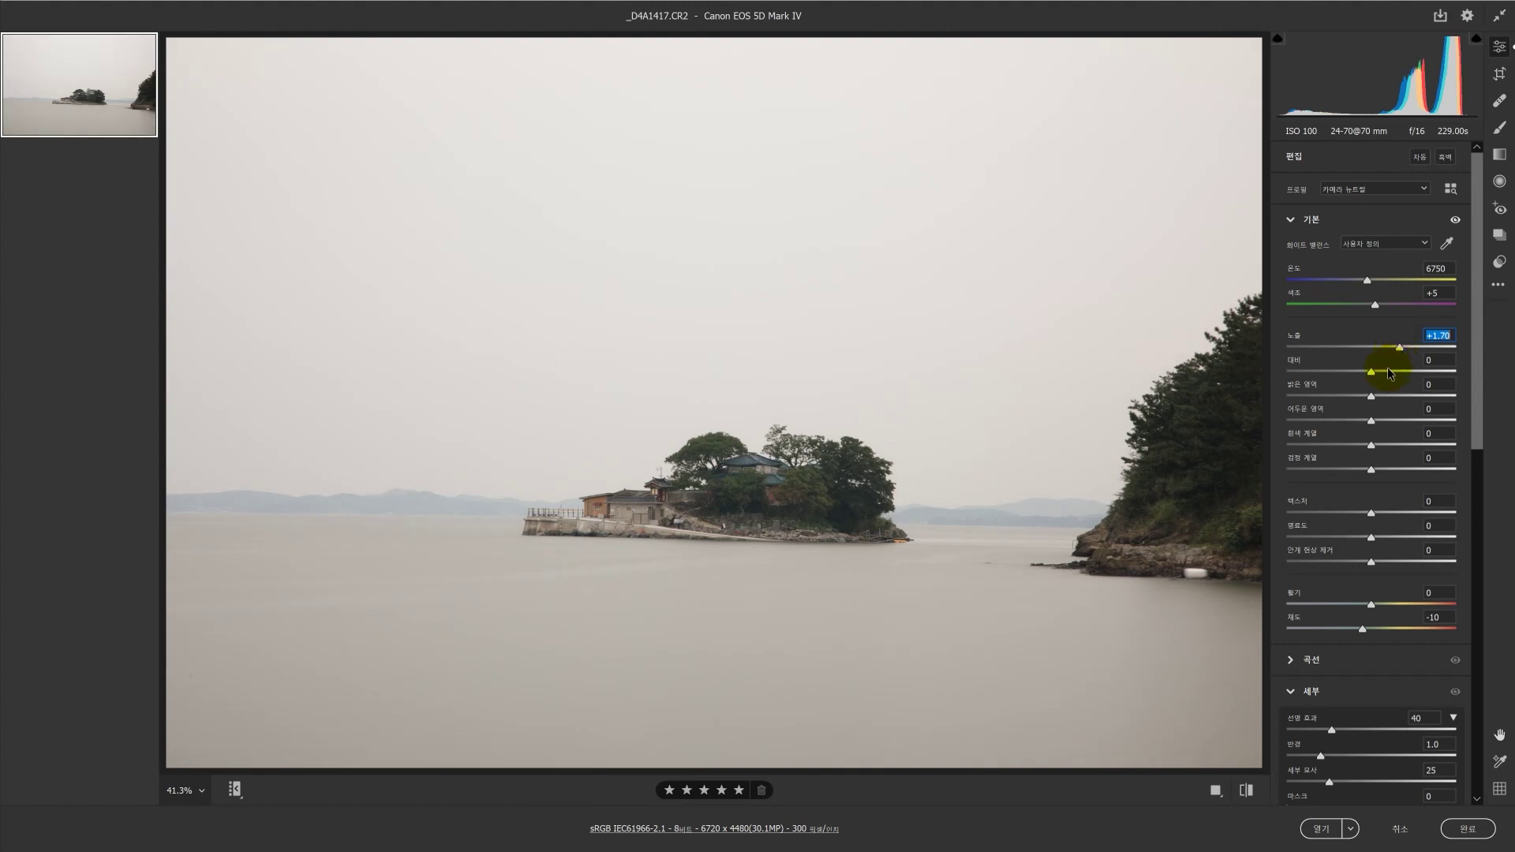
drag(1373, 613, 1358, 632)
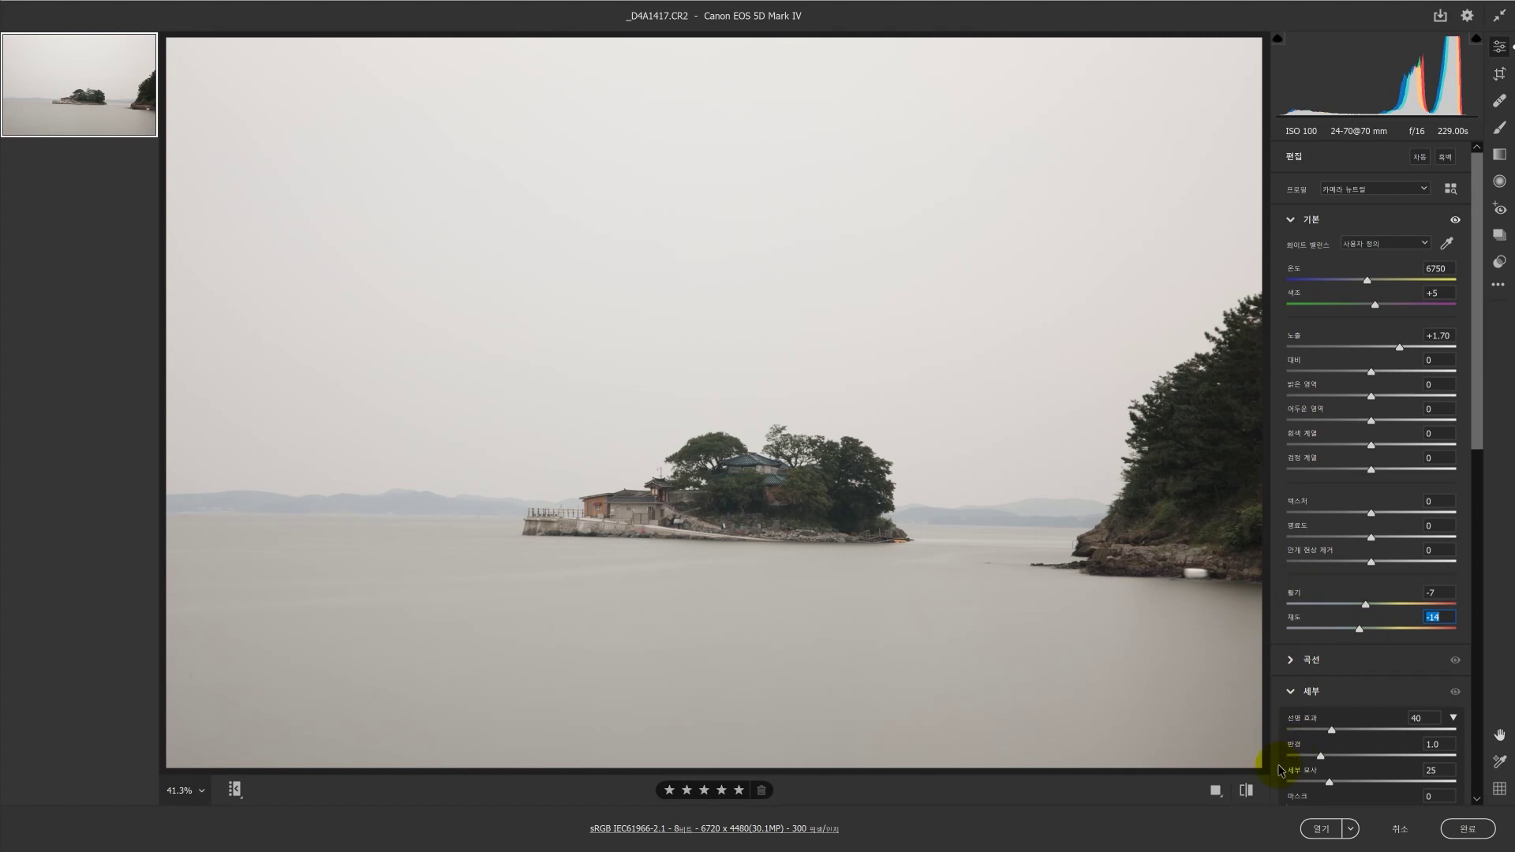
Step: Compare the adjusted island photo with its original settings and return to the adjusted version
click(1247, 790)
click(1247, 790)
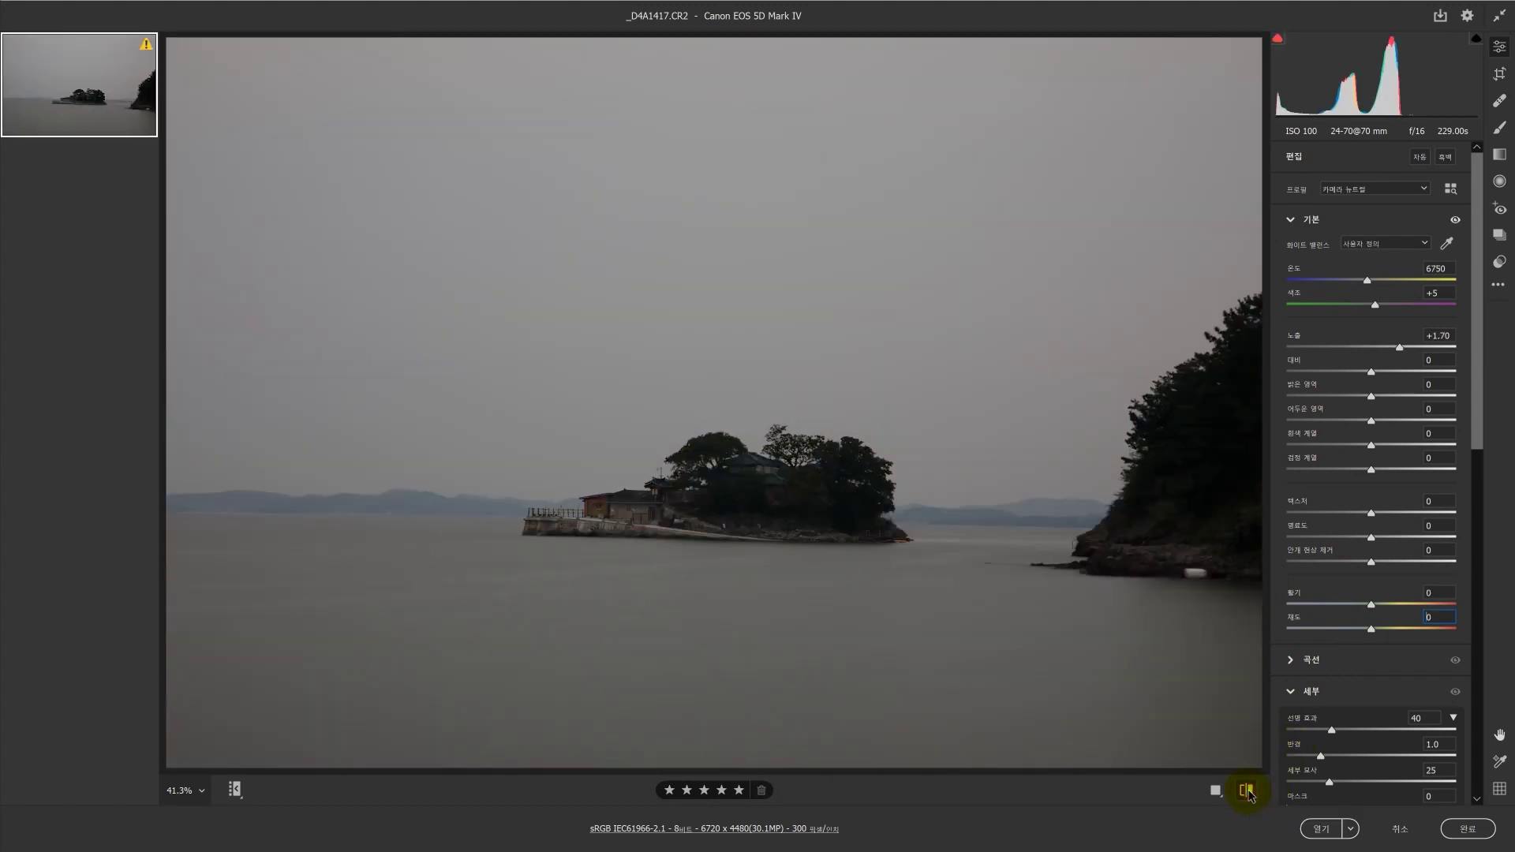
click(1246, 791)
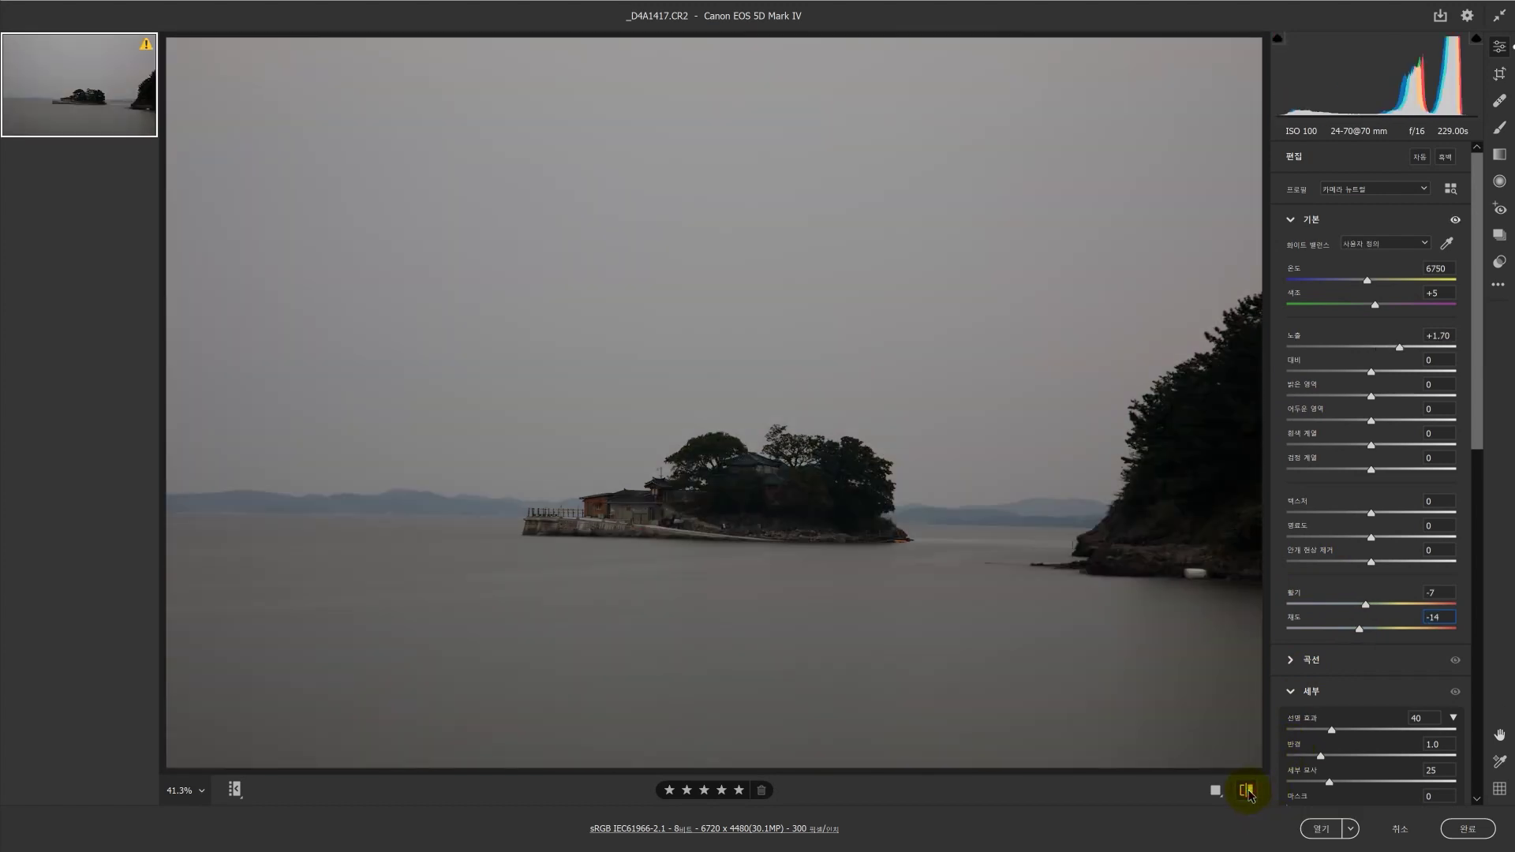
click(1247, 791)
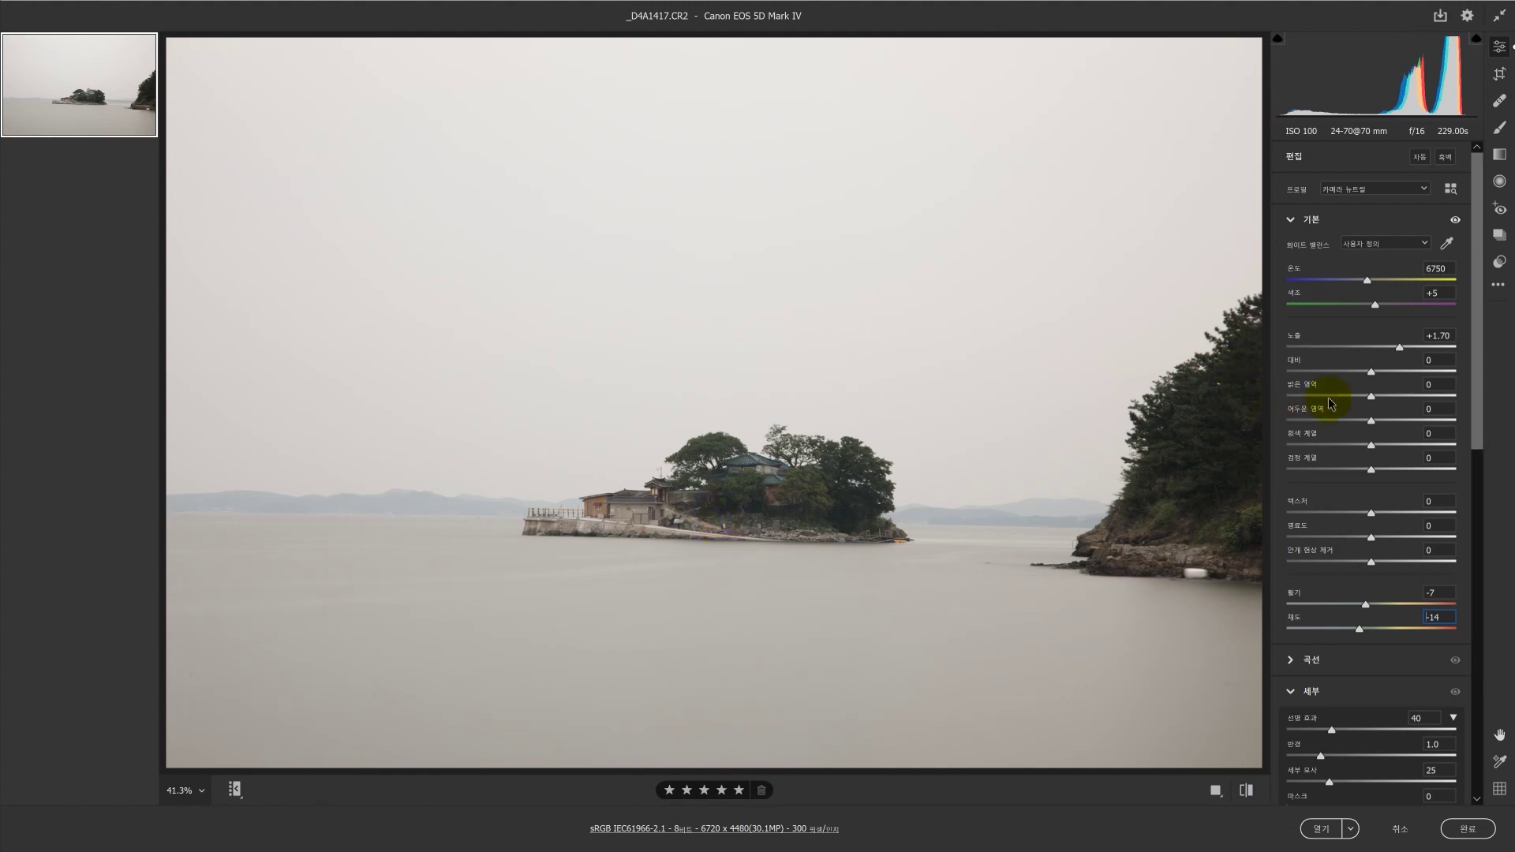
Step: Raise the contrast to +24, the shadows to +12 and the exposure to +1.75
drag(1371, 377, 1370, 423)
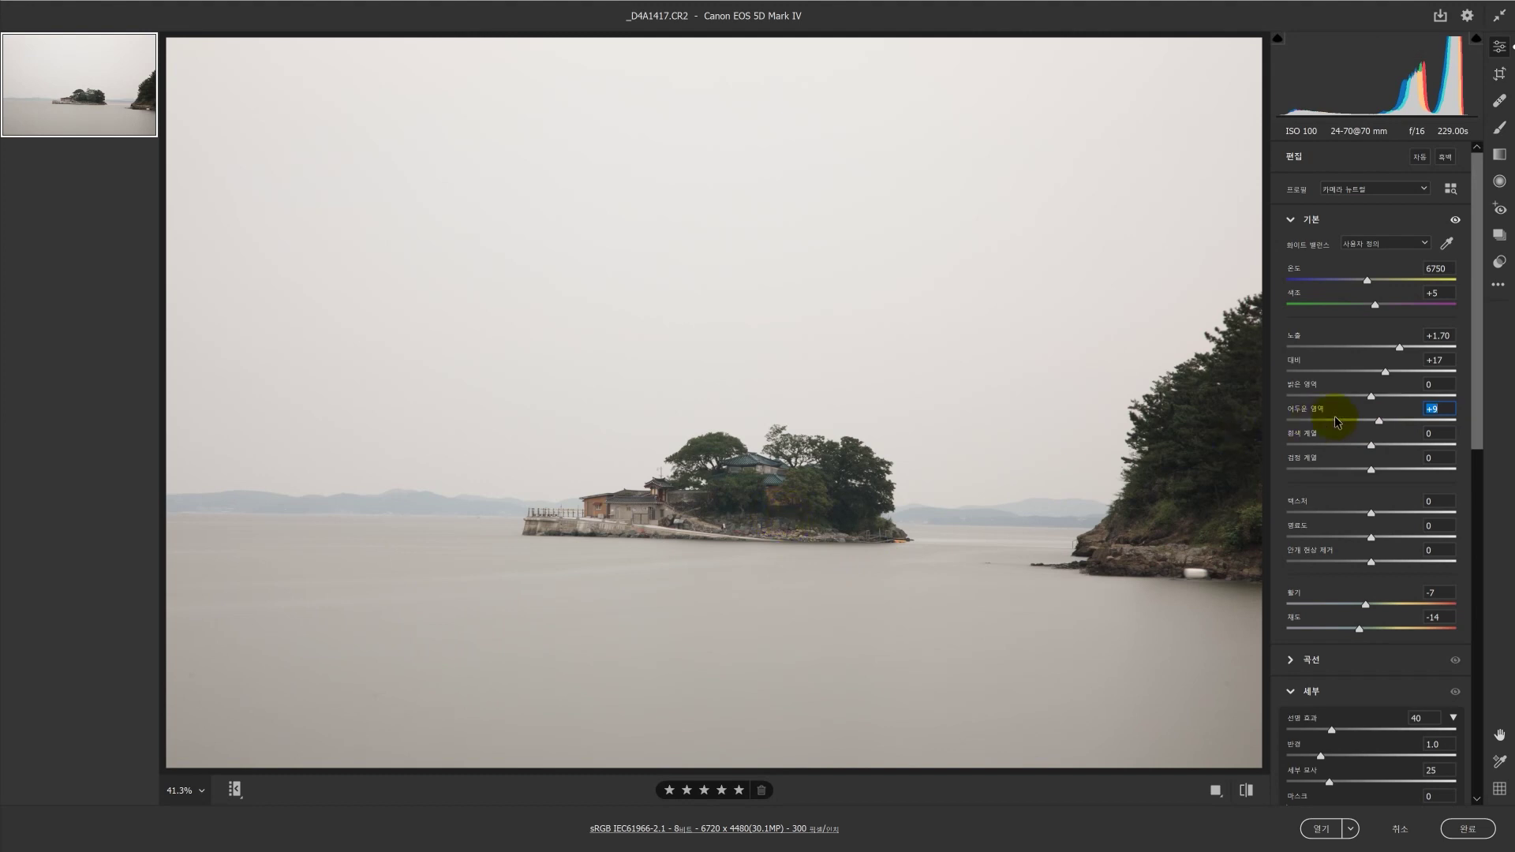
drag(1376, 419, 1379, 421)
drag(1399, 349, 1399, 347)
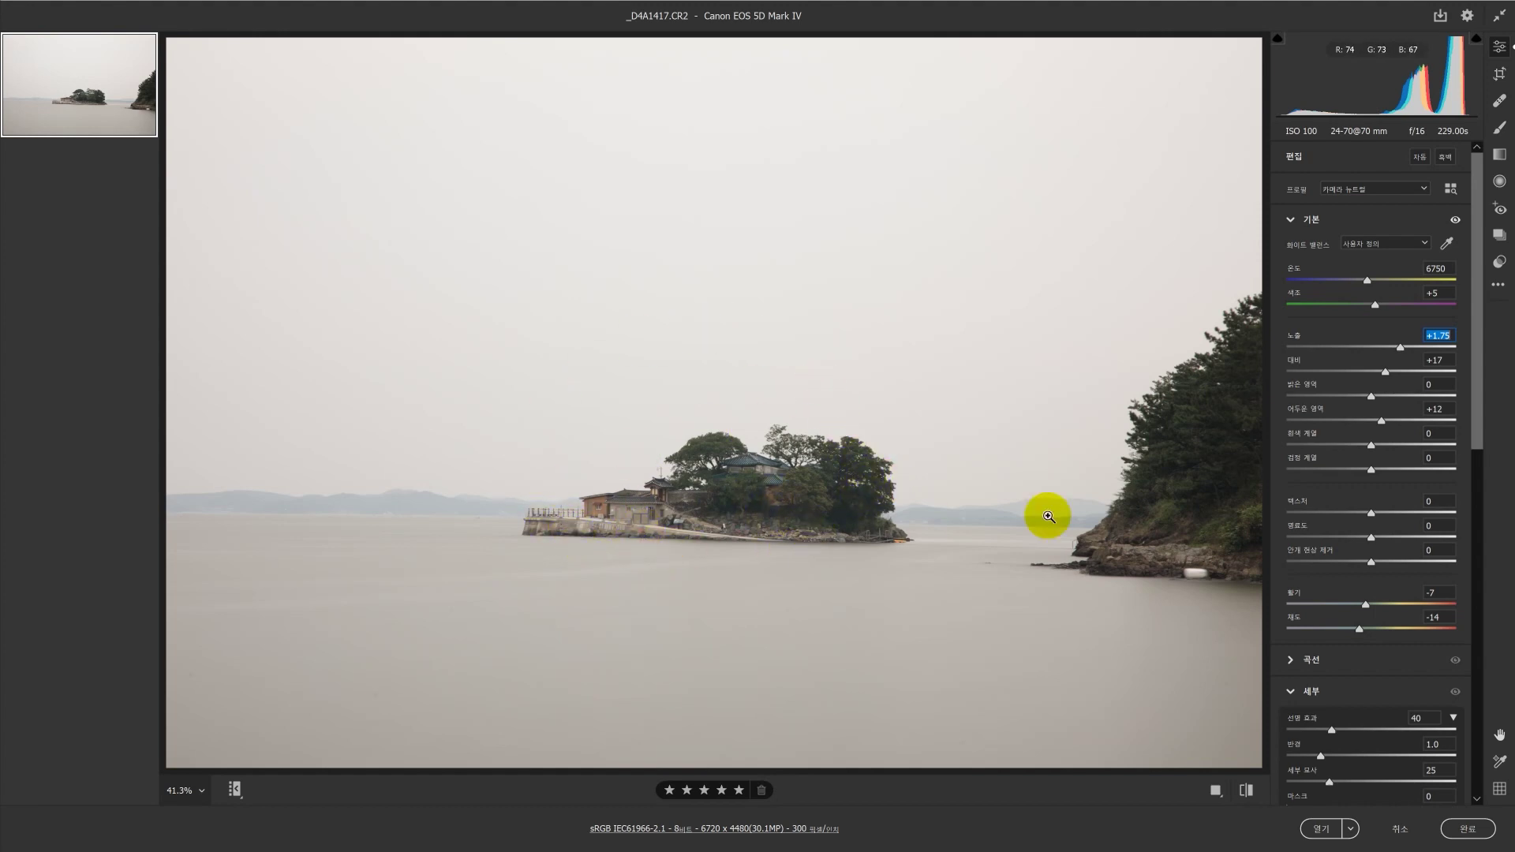
click(1385, 370)
drag(1389, 369, 1391, 377)
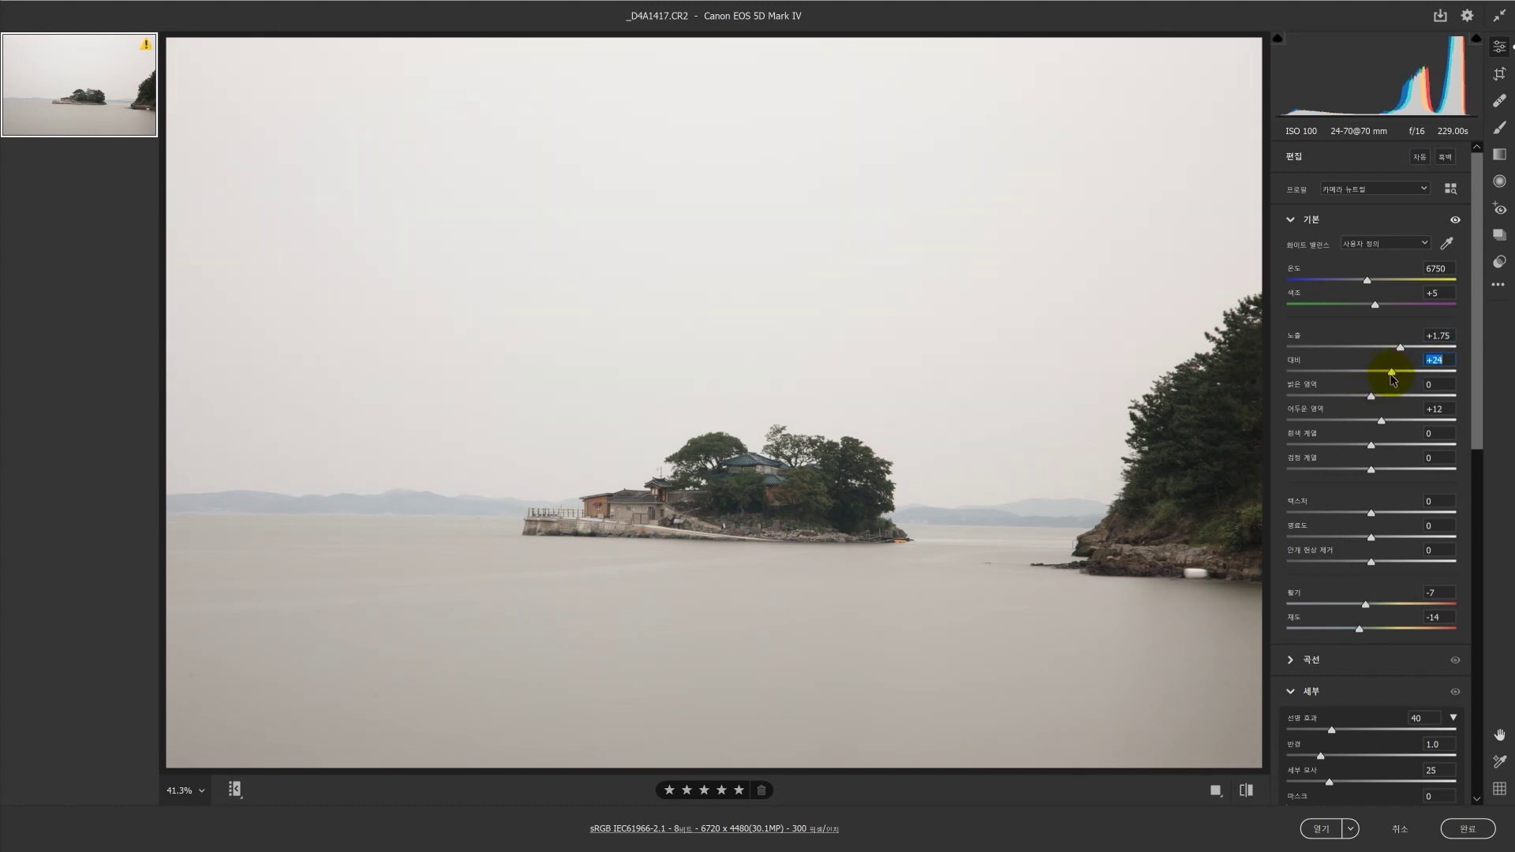
Step: Try saturation values of 0, -30 and -47 to judge their effect on the photo
click(1353, 629)
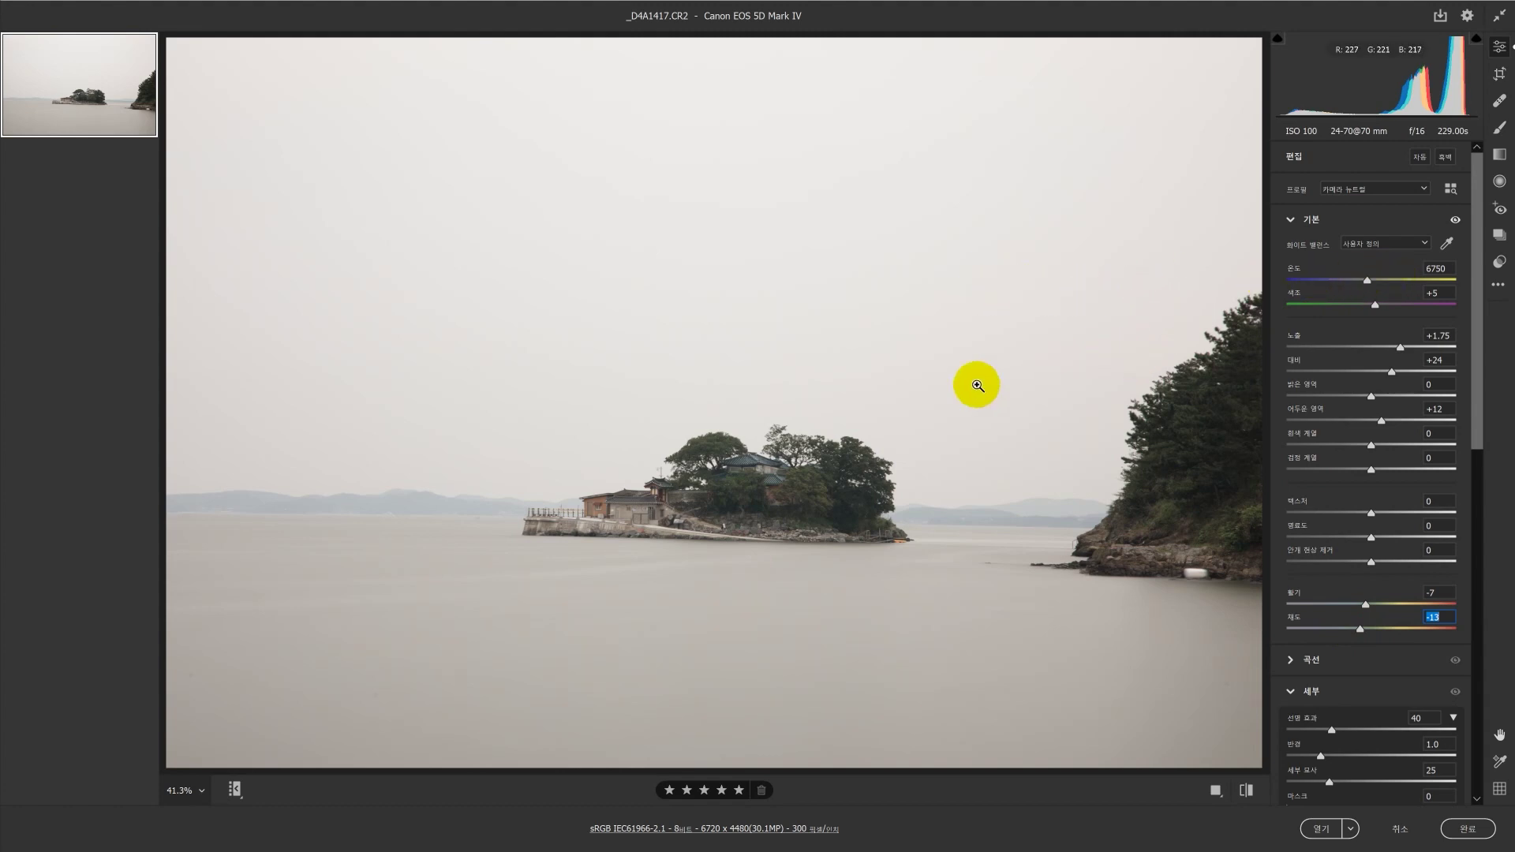
mouse_move(1364, 636)
mouse_down()
mouse_move(1339, 636)
mouse_move(1374, 635)
mouse_up()
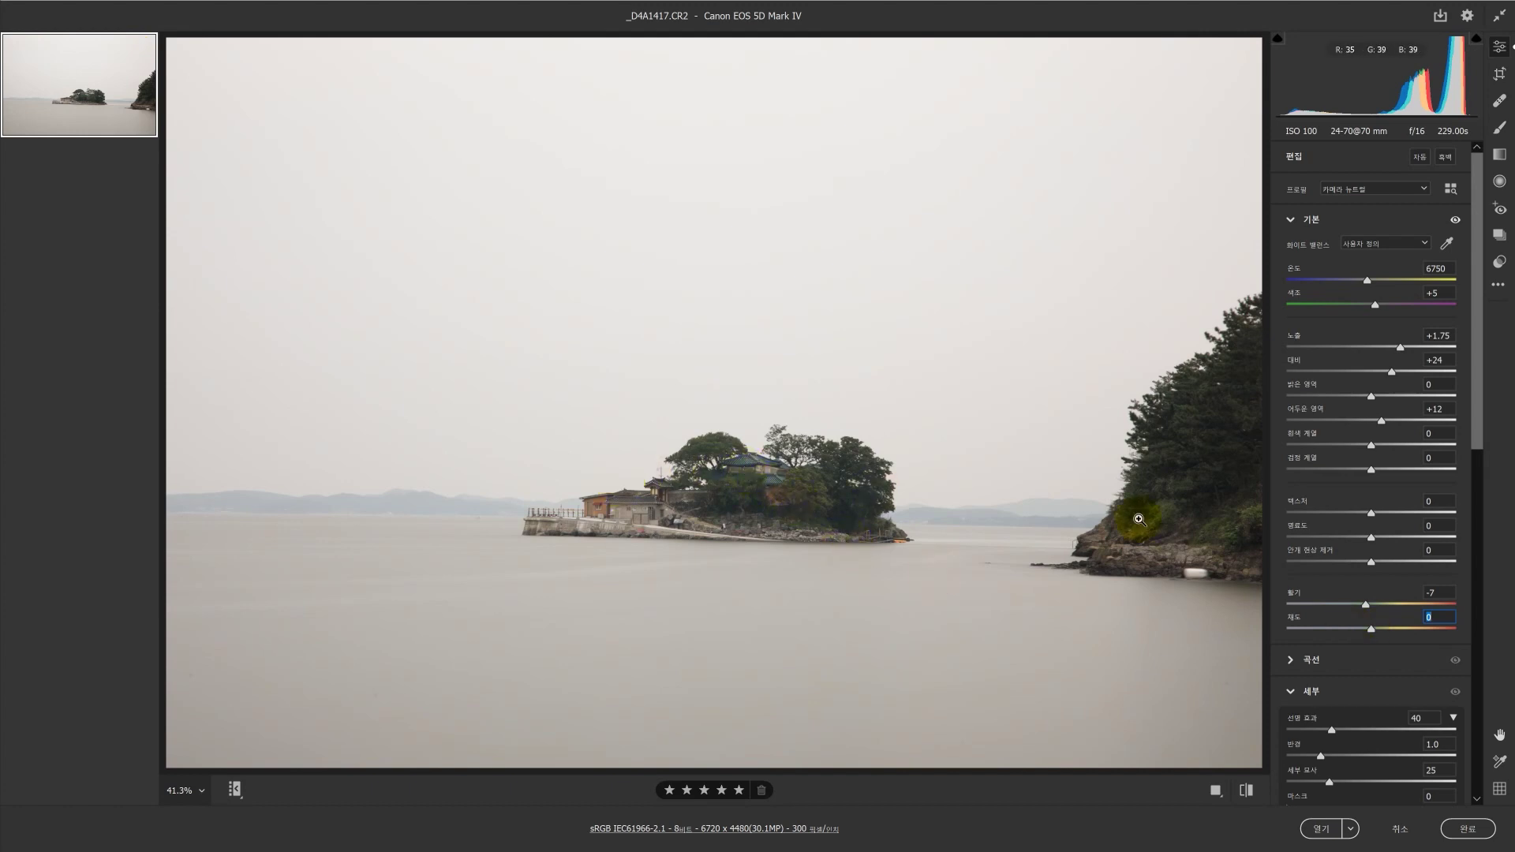
drag(1372, 631, 1347, 633)
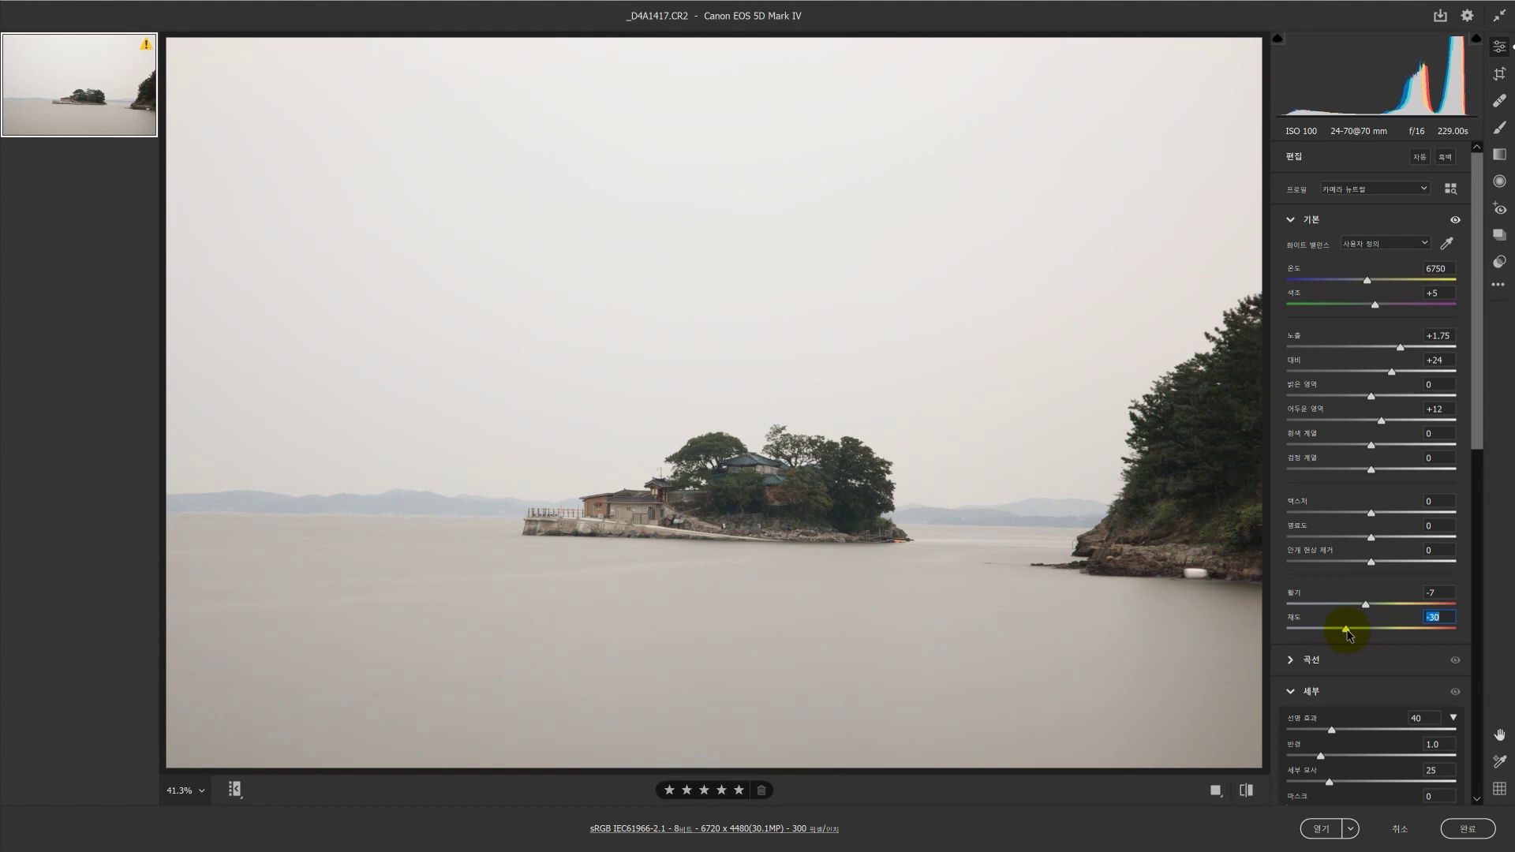
drag(1339, 635, 1329, 636)
drag(1333, 636, 1335, 635)
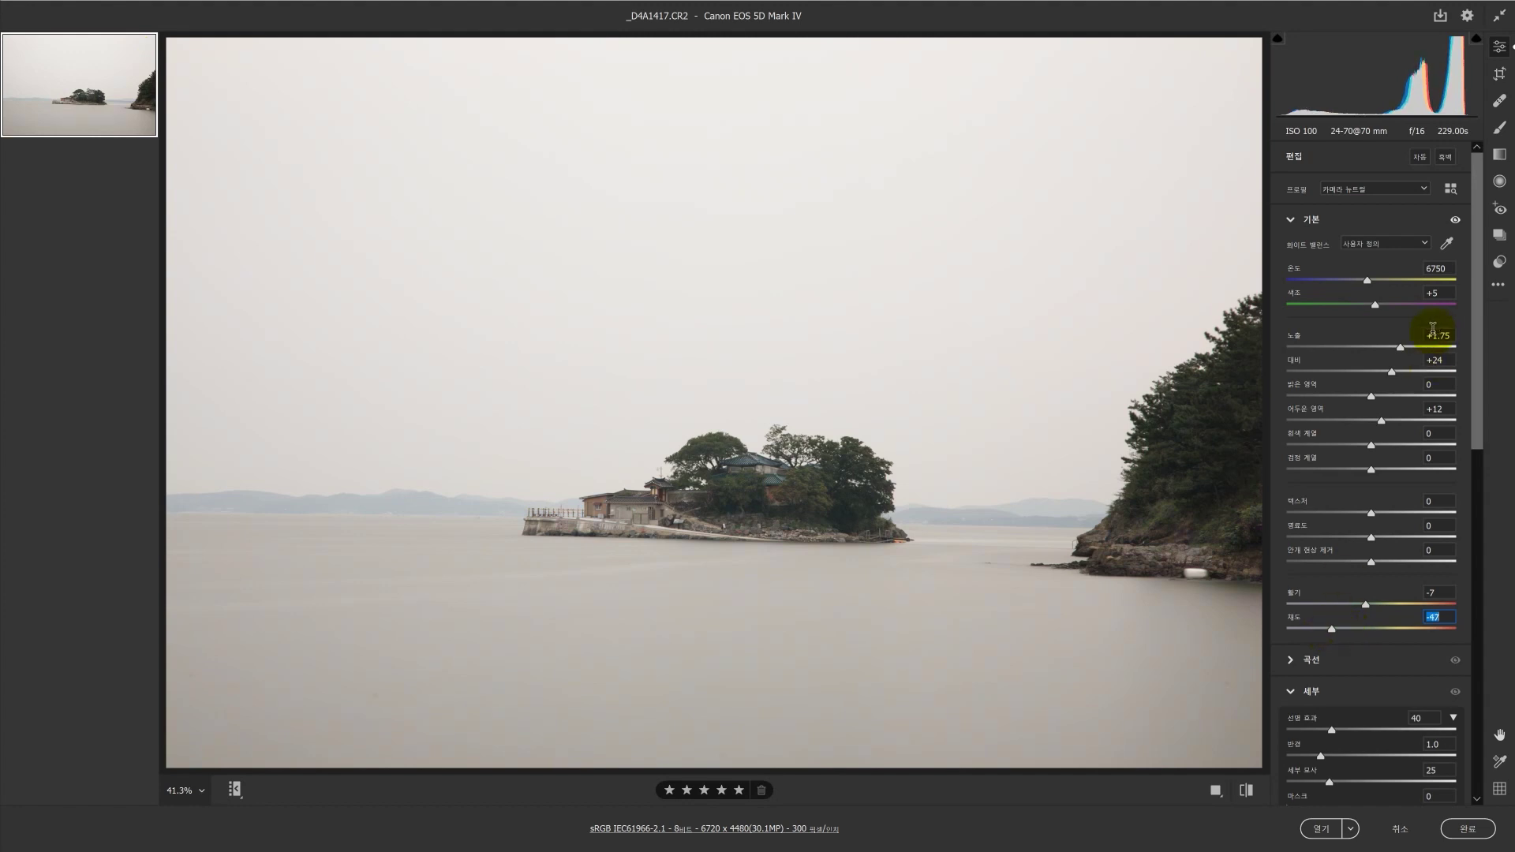
Step: Set the color temperature to 7100 and the saturation to -25
click(1368, 280)
drag(1370, 281, 1385, 287)
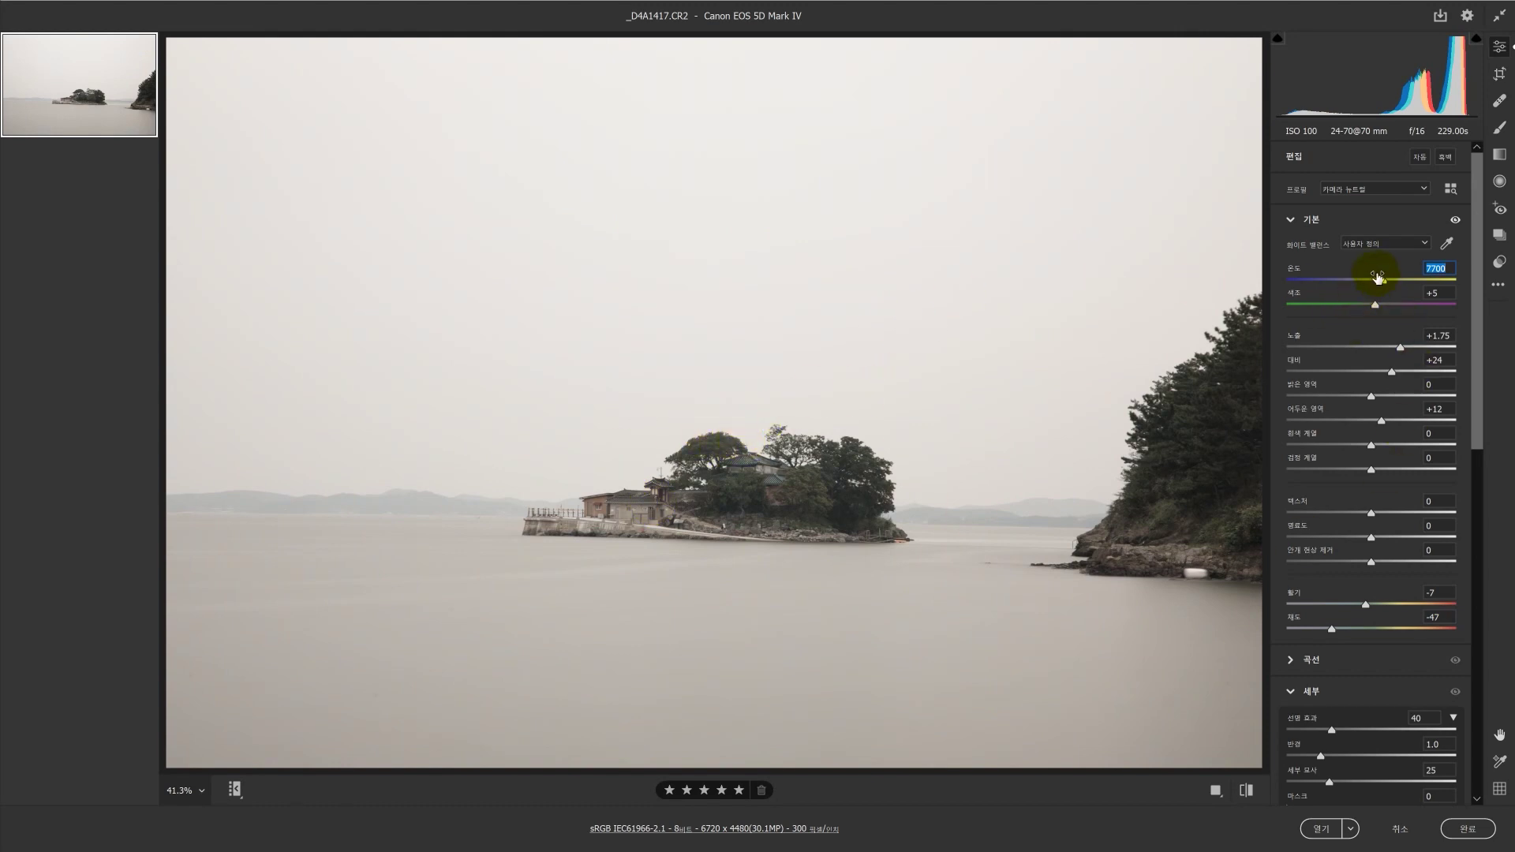
mouse_move(1380, 278)
mouse_down()
mouse_move(1365, 280)
mouse_move(1376, 288)
mouse_up()
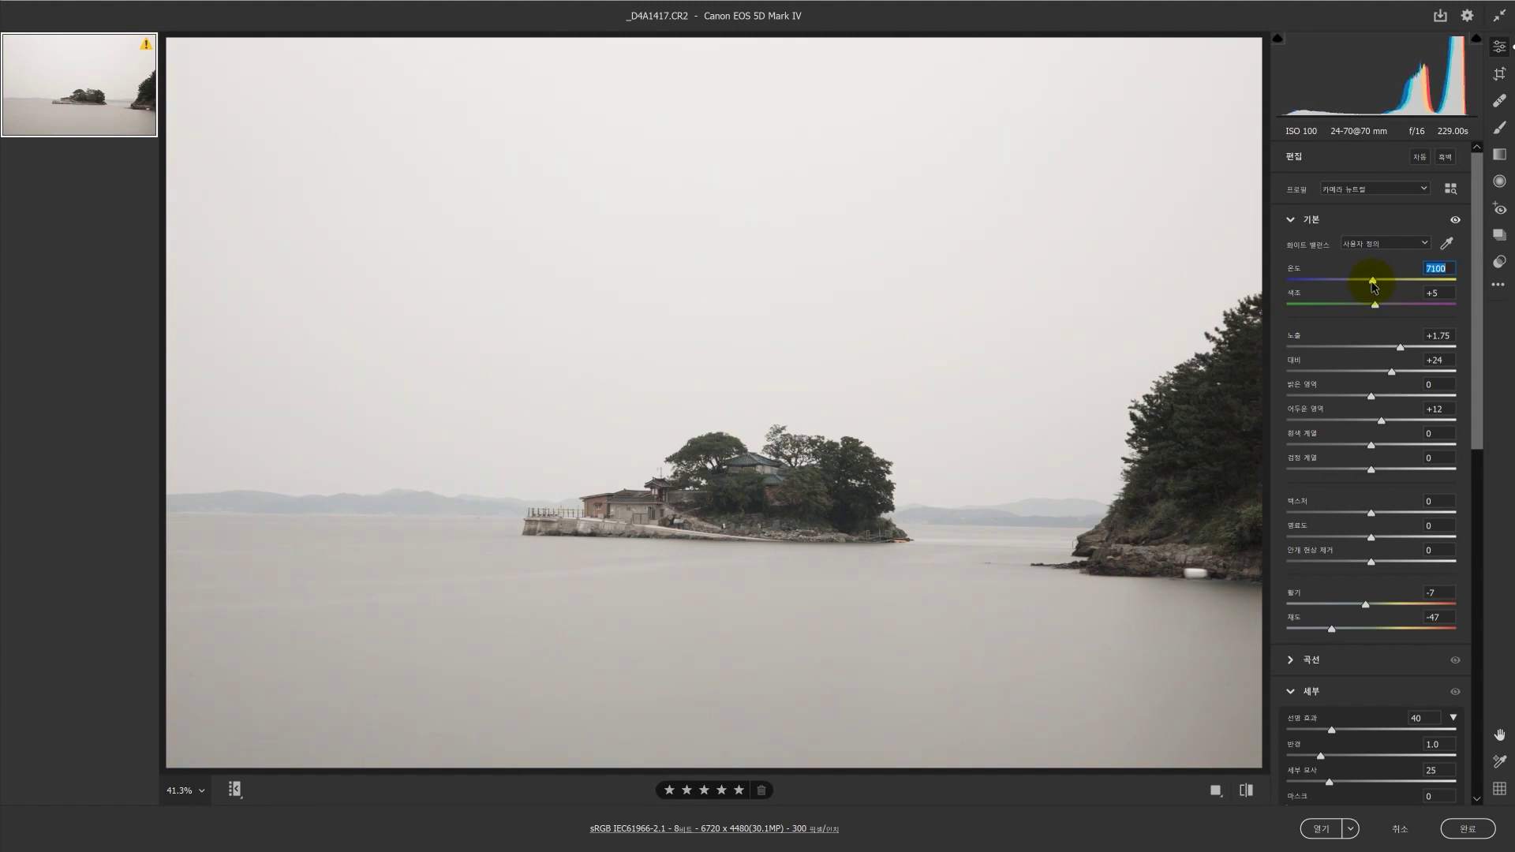
click(1333, 630)
drag(1351, 634, 1355, 634)
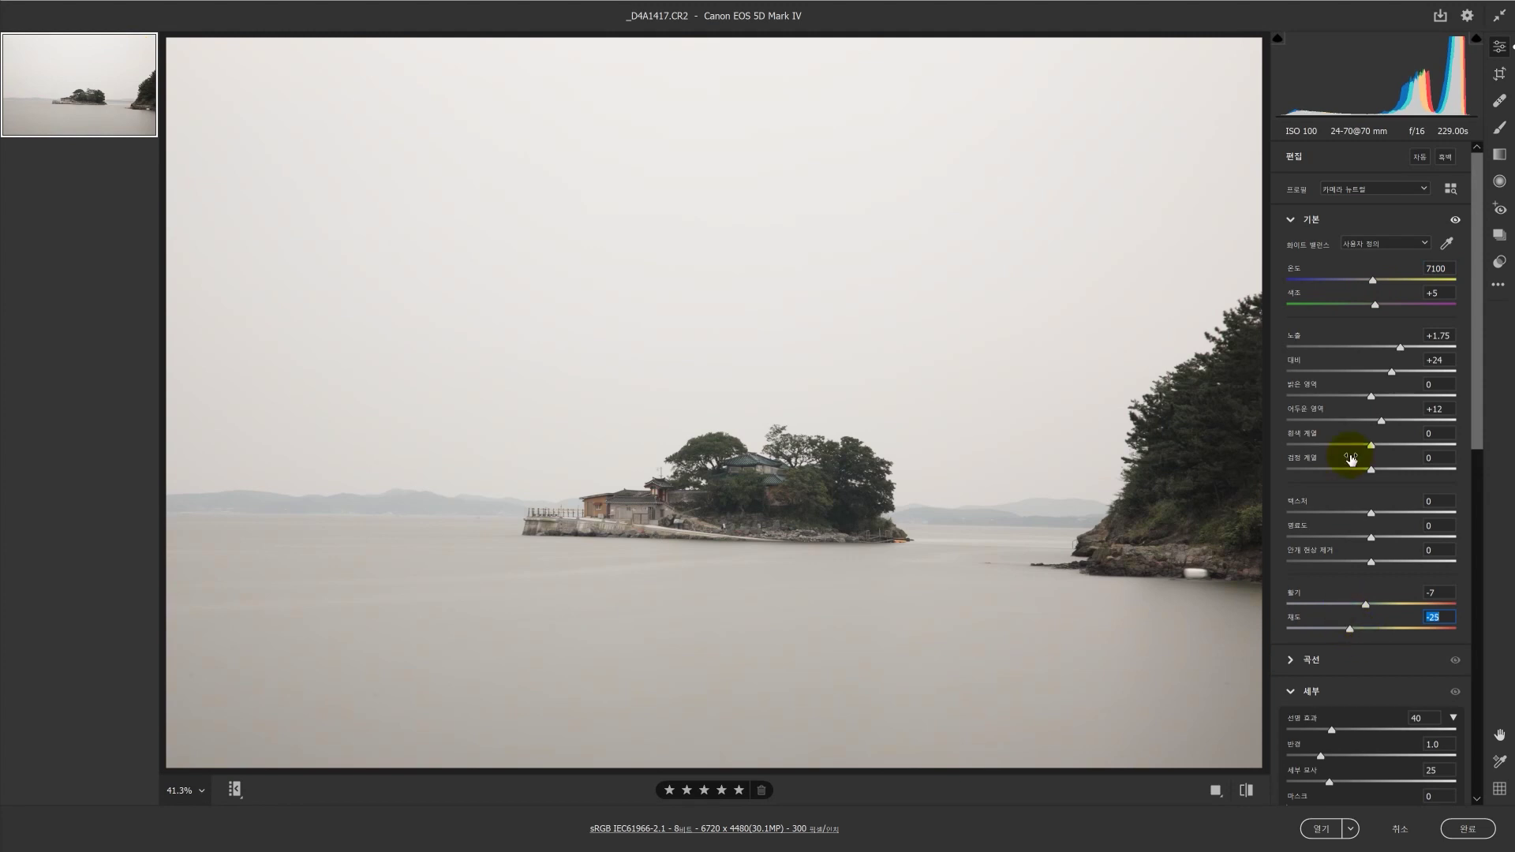
Step: Fine-tune the contrast to +25 and the exposure to +1.80, and compare the result with the original settings
click(1392, 371)
drag(1398, 348, 1400, 346)
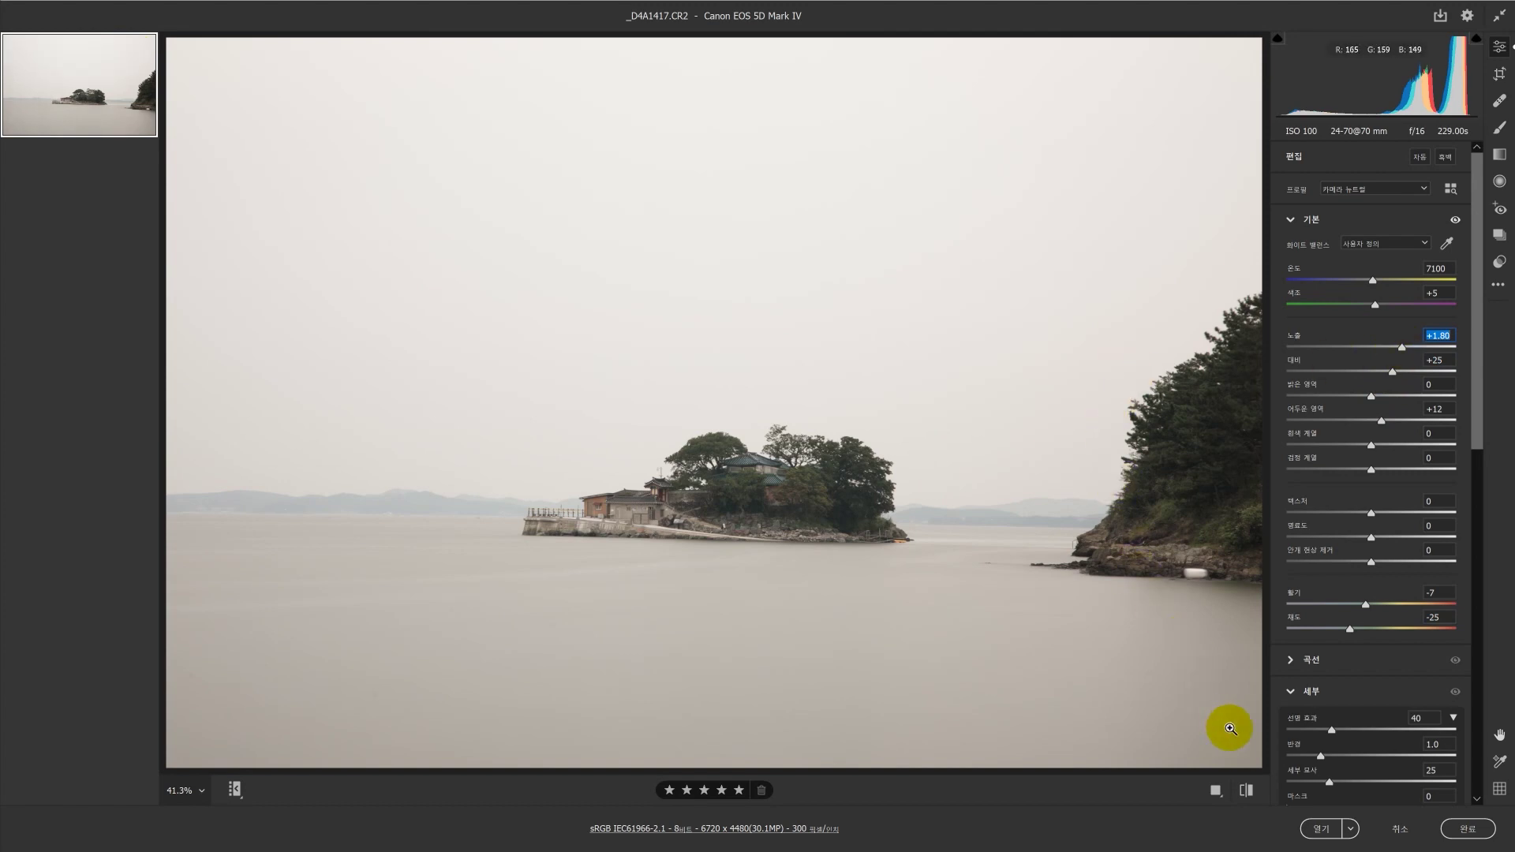
click(1247, 790)
click(1247, 789)
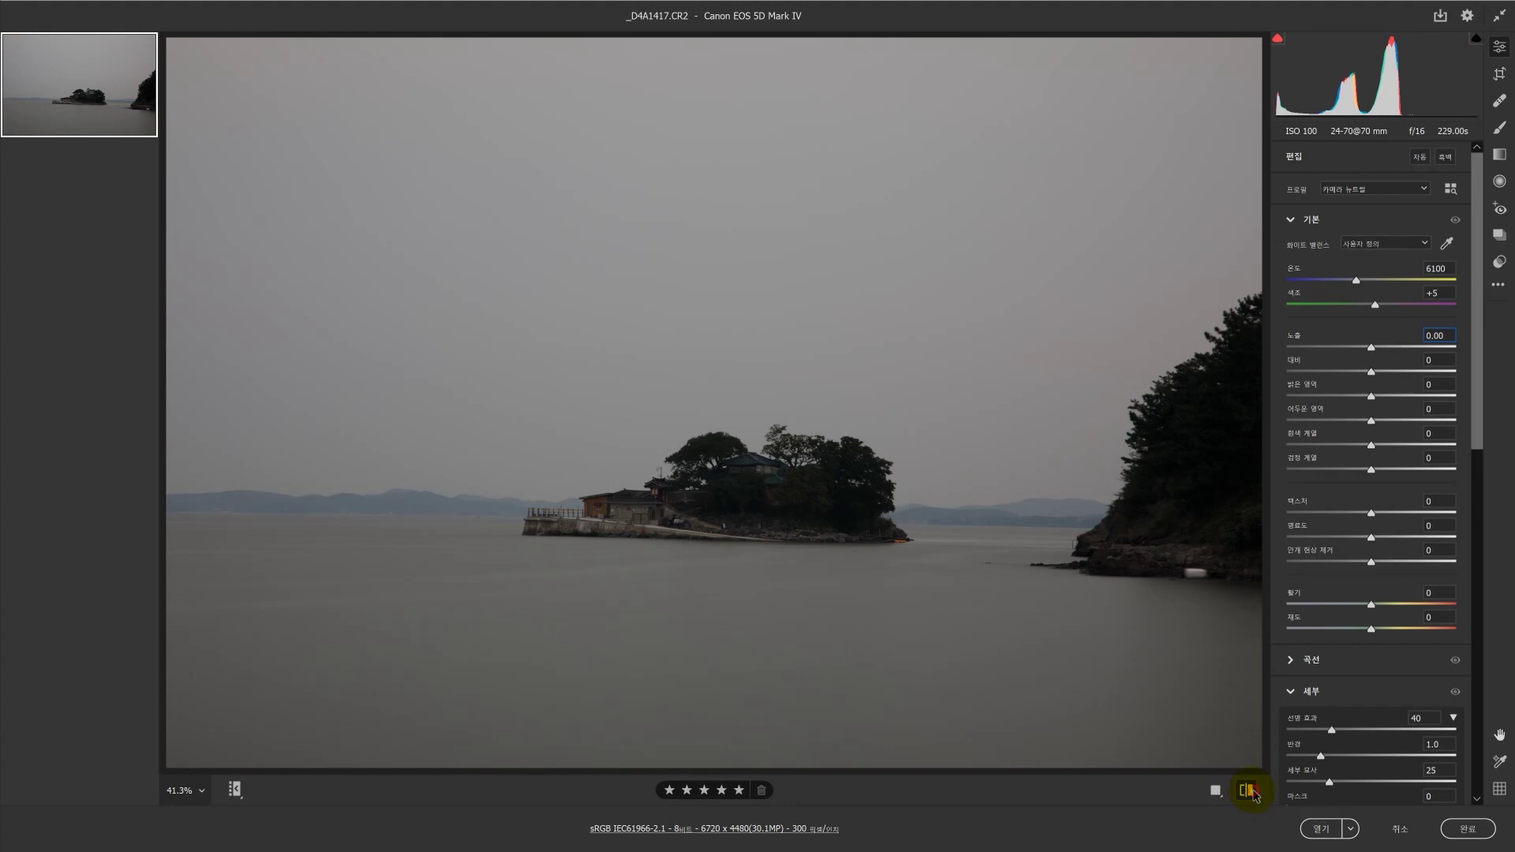
Step: Compare the adjusted photo with its original settings and open it in Photoshop for further editing
click(1248, 791)
click(1253, 793)
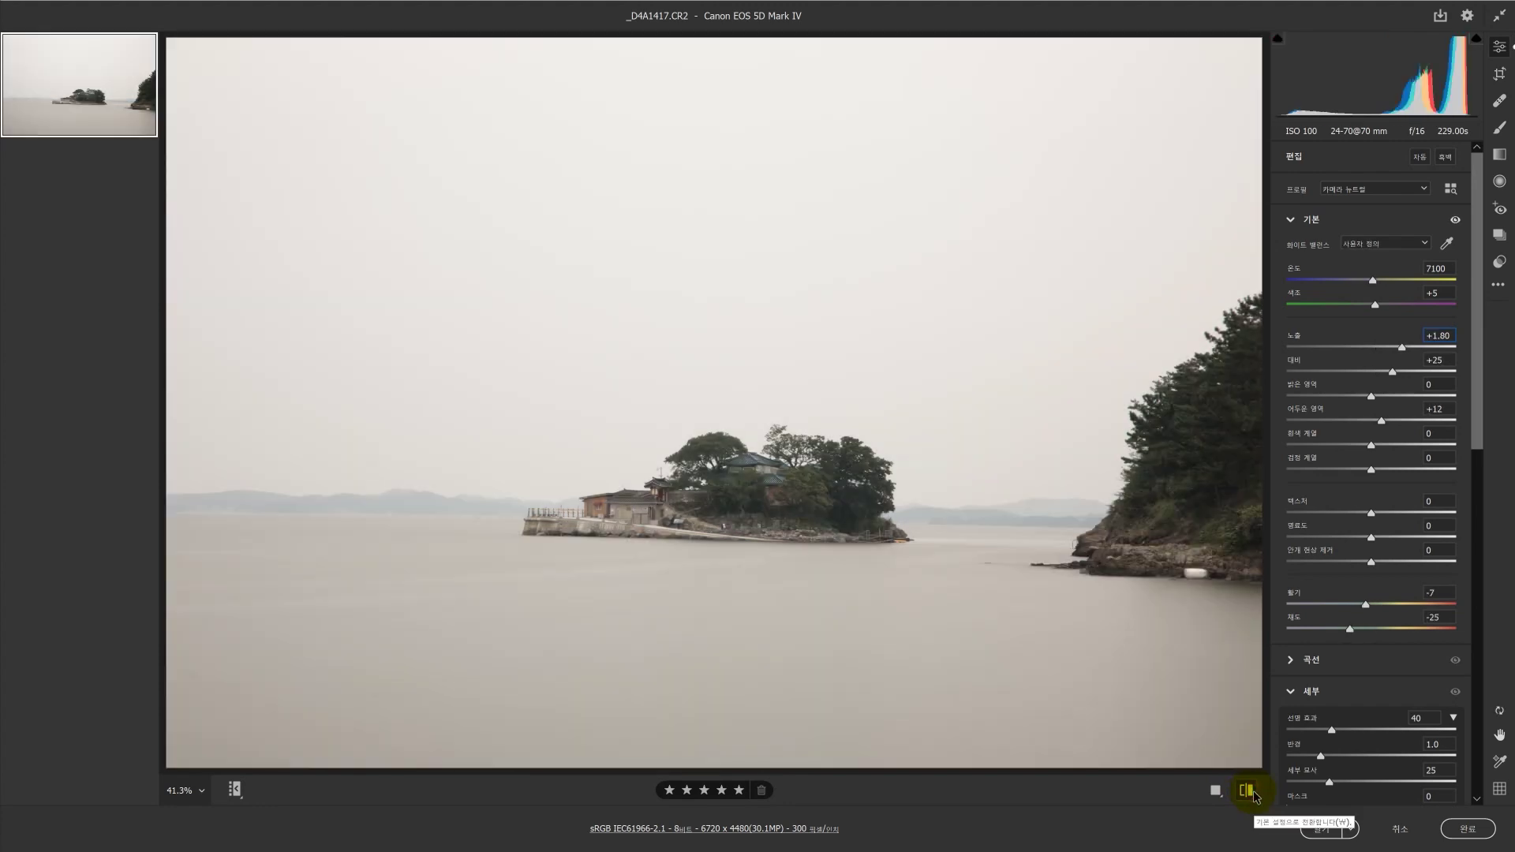
click(1321, 829)
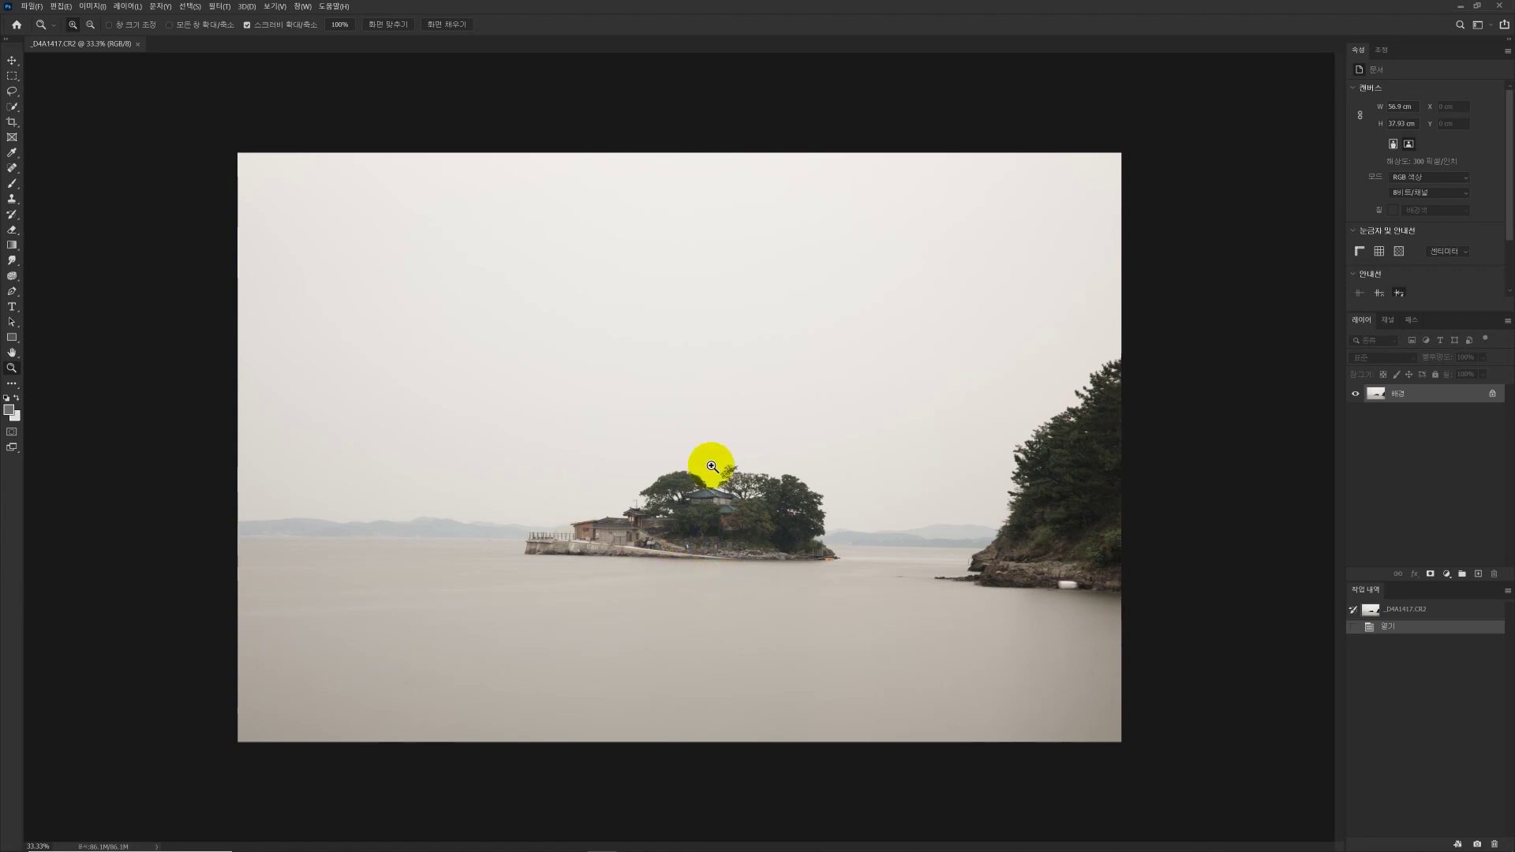
Step: Duplicate the background layer and brighten the copy with an RGB Curves adjustment, raising input 221 to output 242
click(703, 619)
key(ctrl+j)
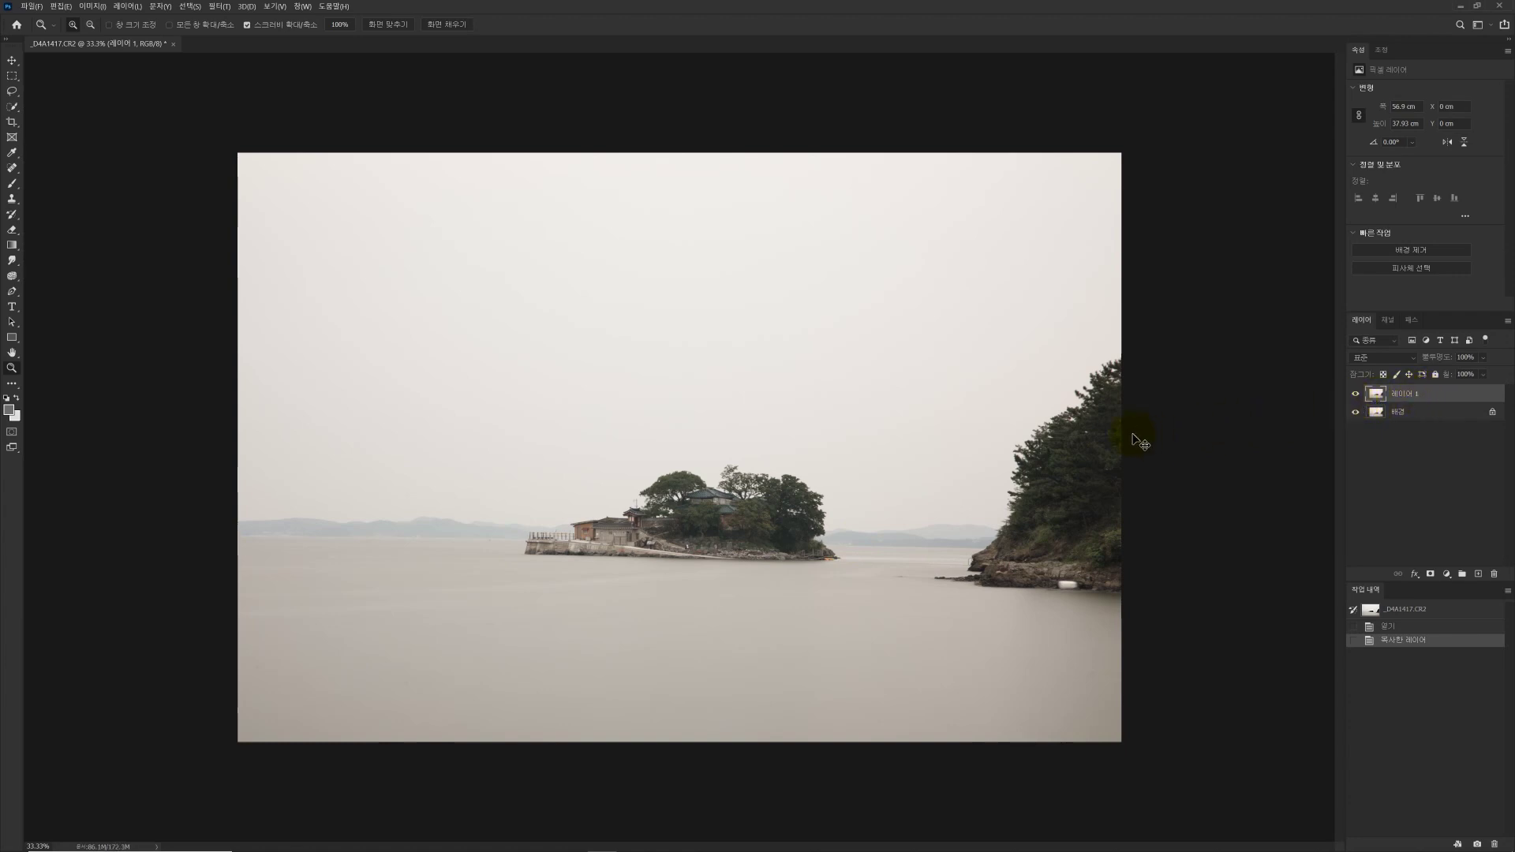
key(ctrl+m)
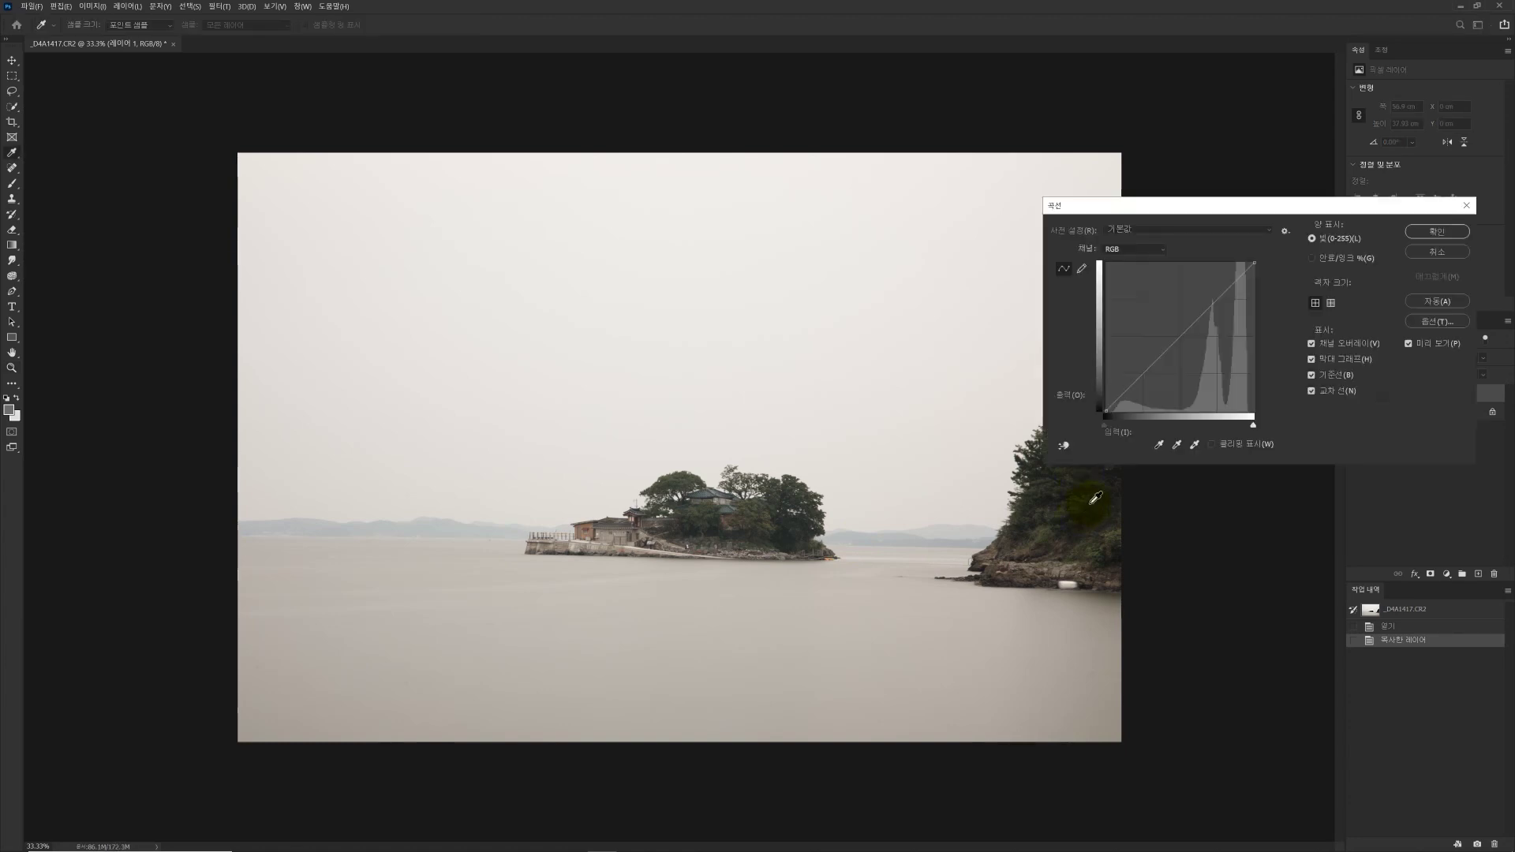
drag(1152, 208, 1106, 174)
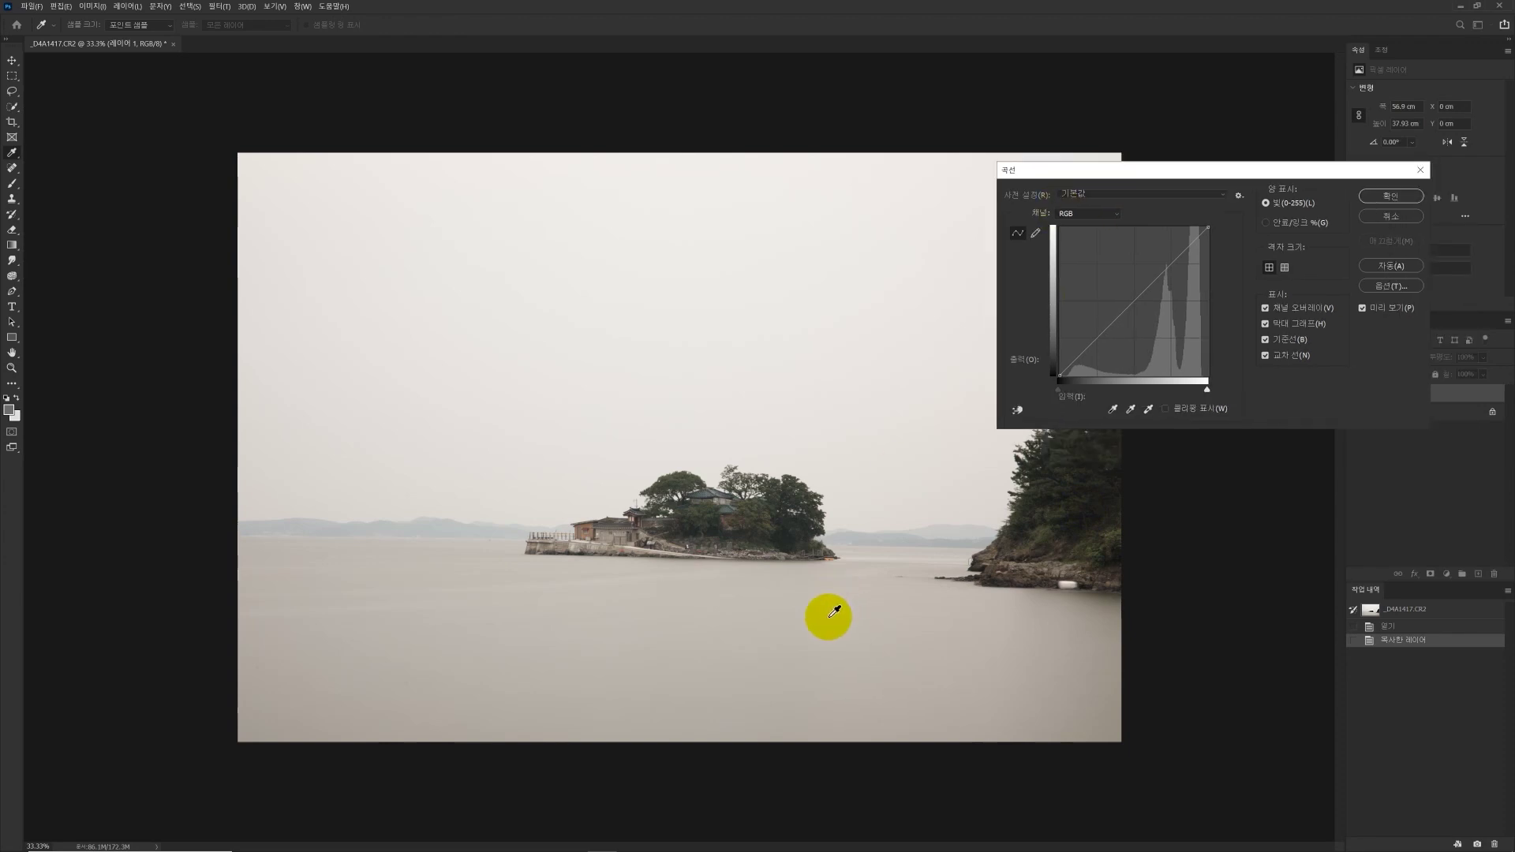
click(731, 631)
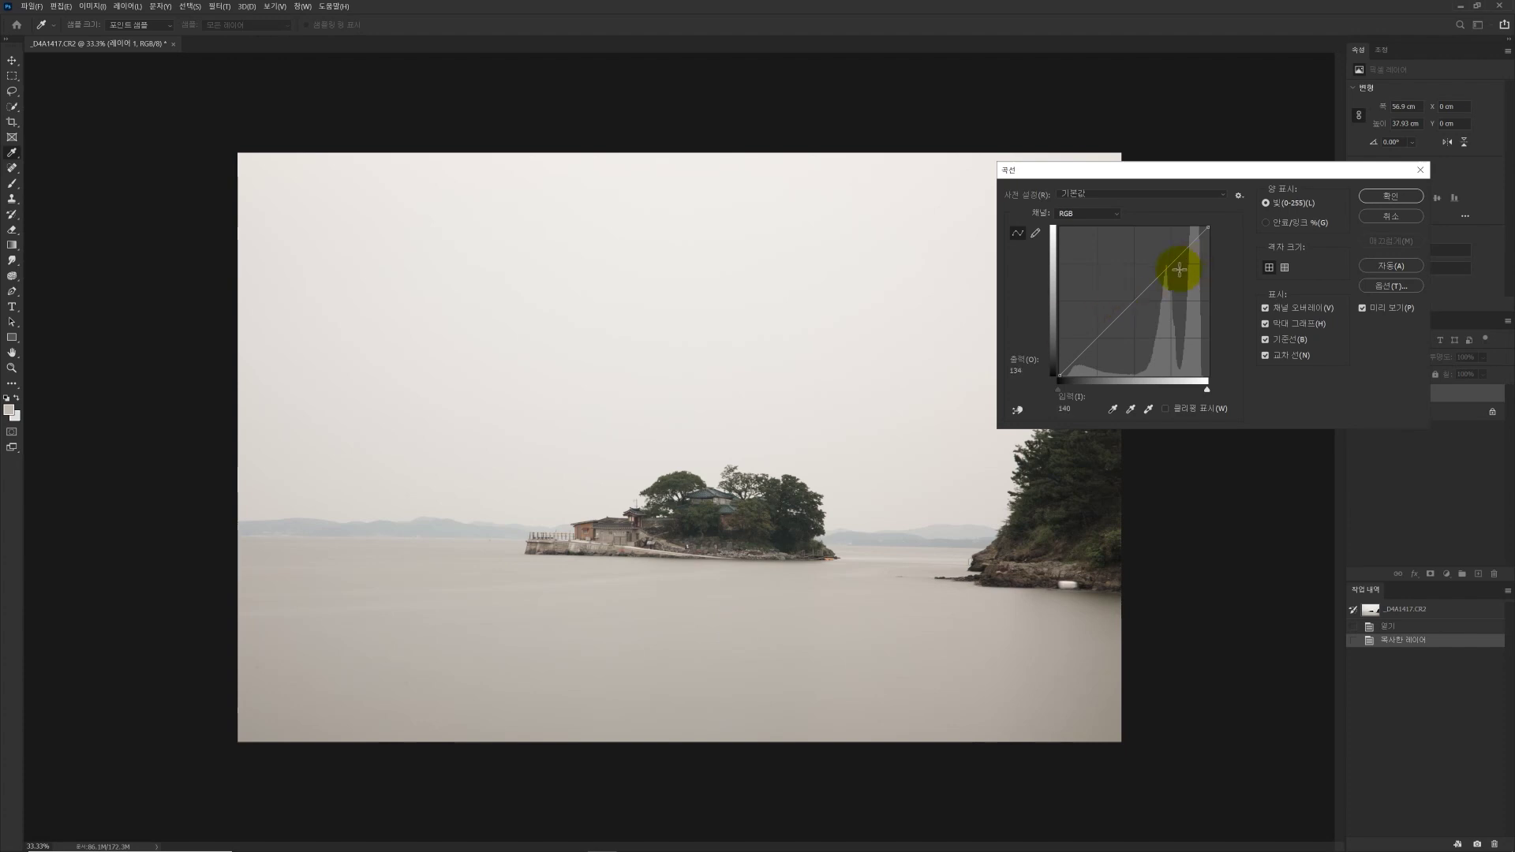
click(743, 655)
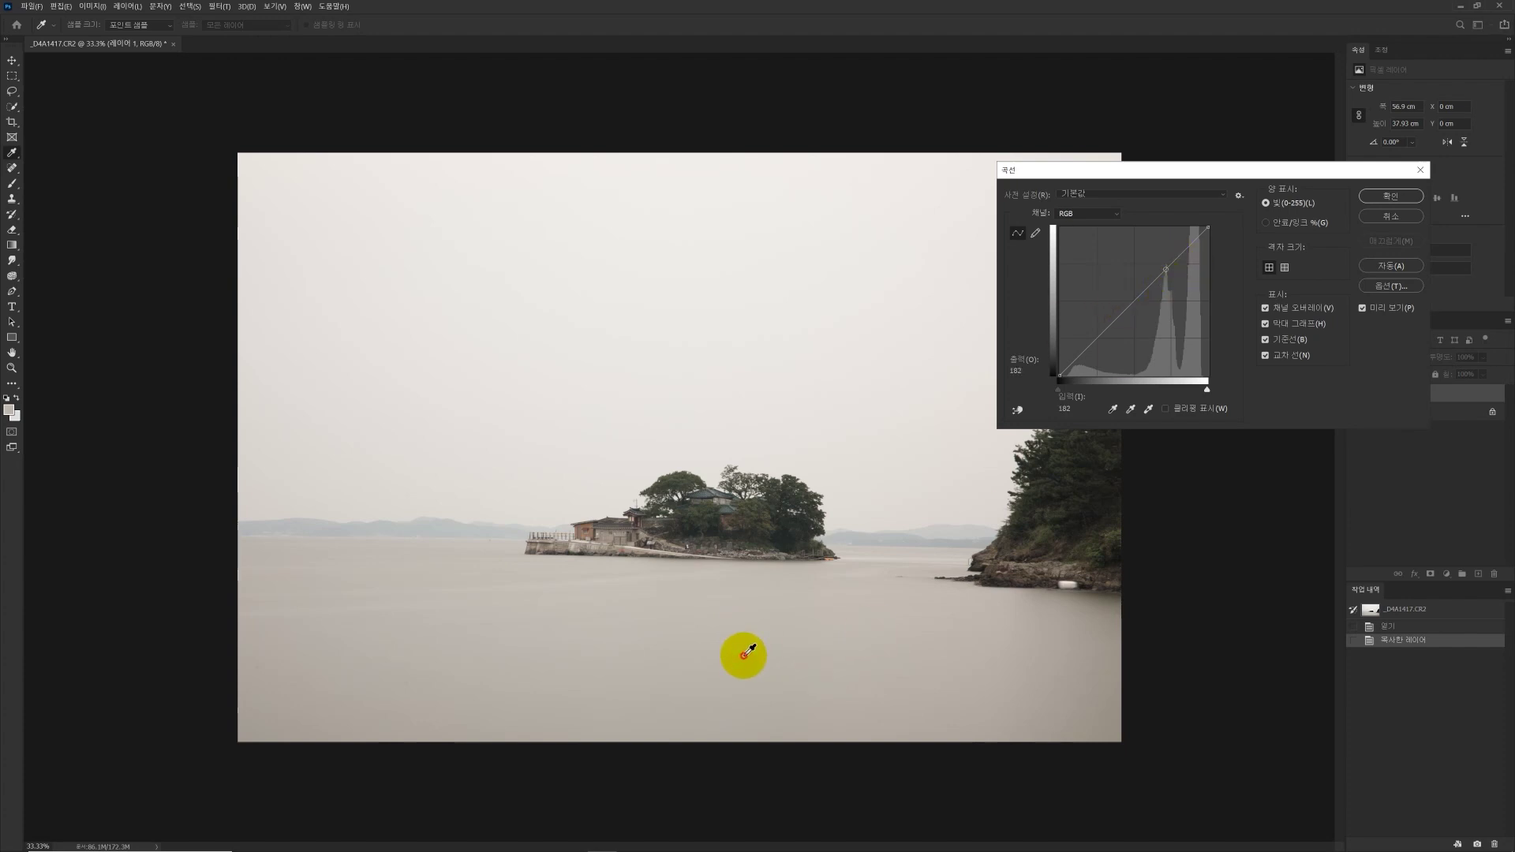
drag(743, 655, 742, 367)
click(743, 675)
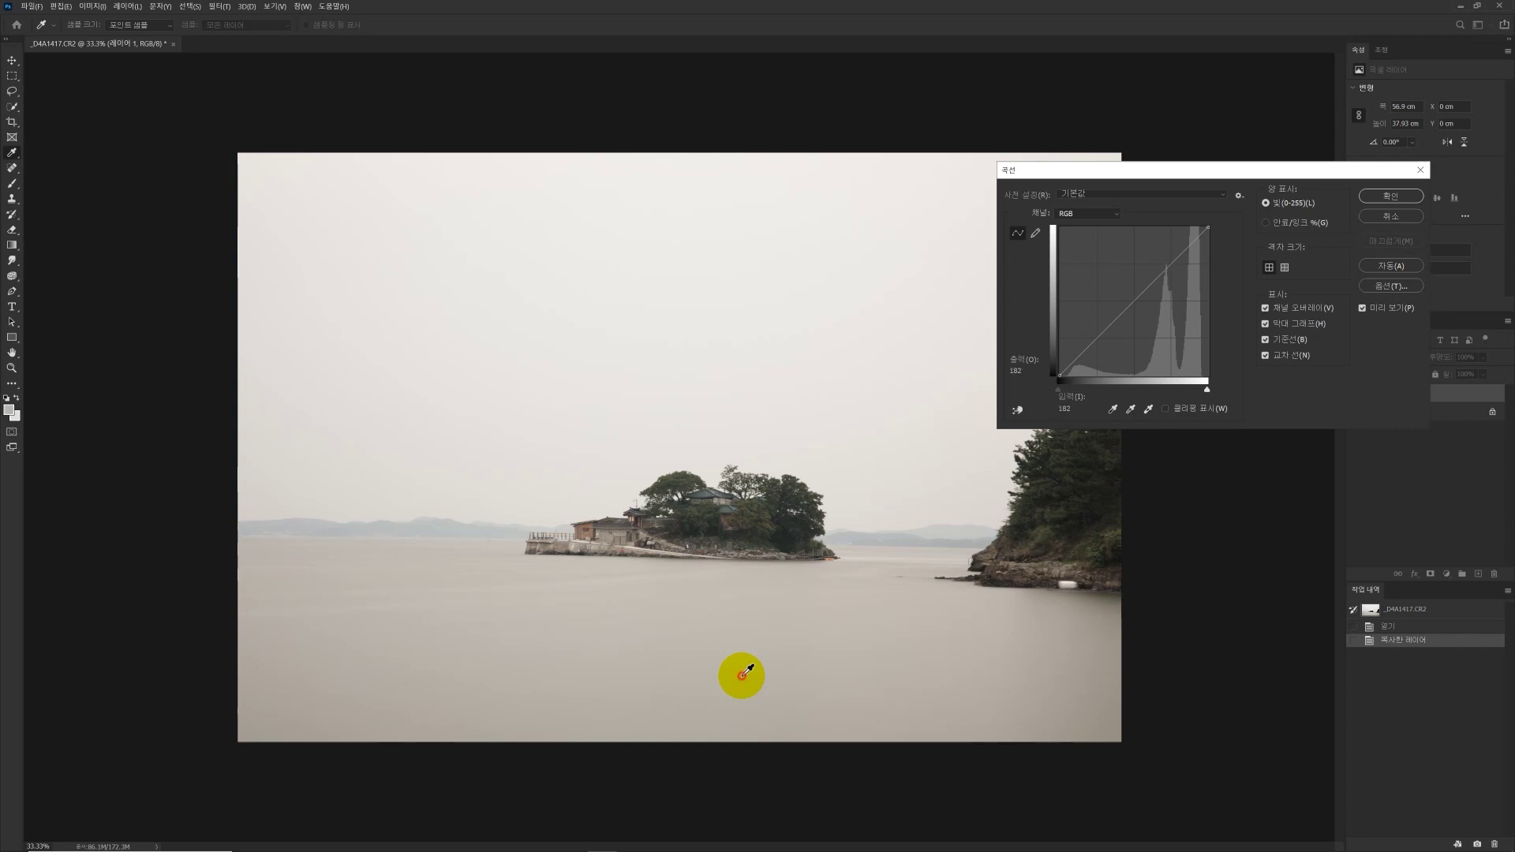
click(1169, 263)
drag(1179, 250, 1189, 235)
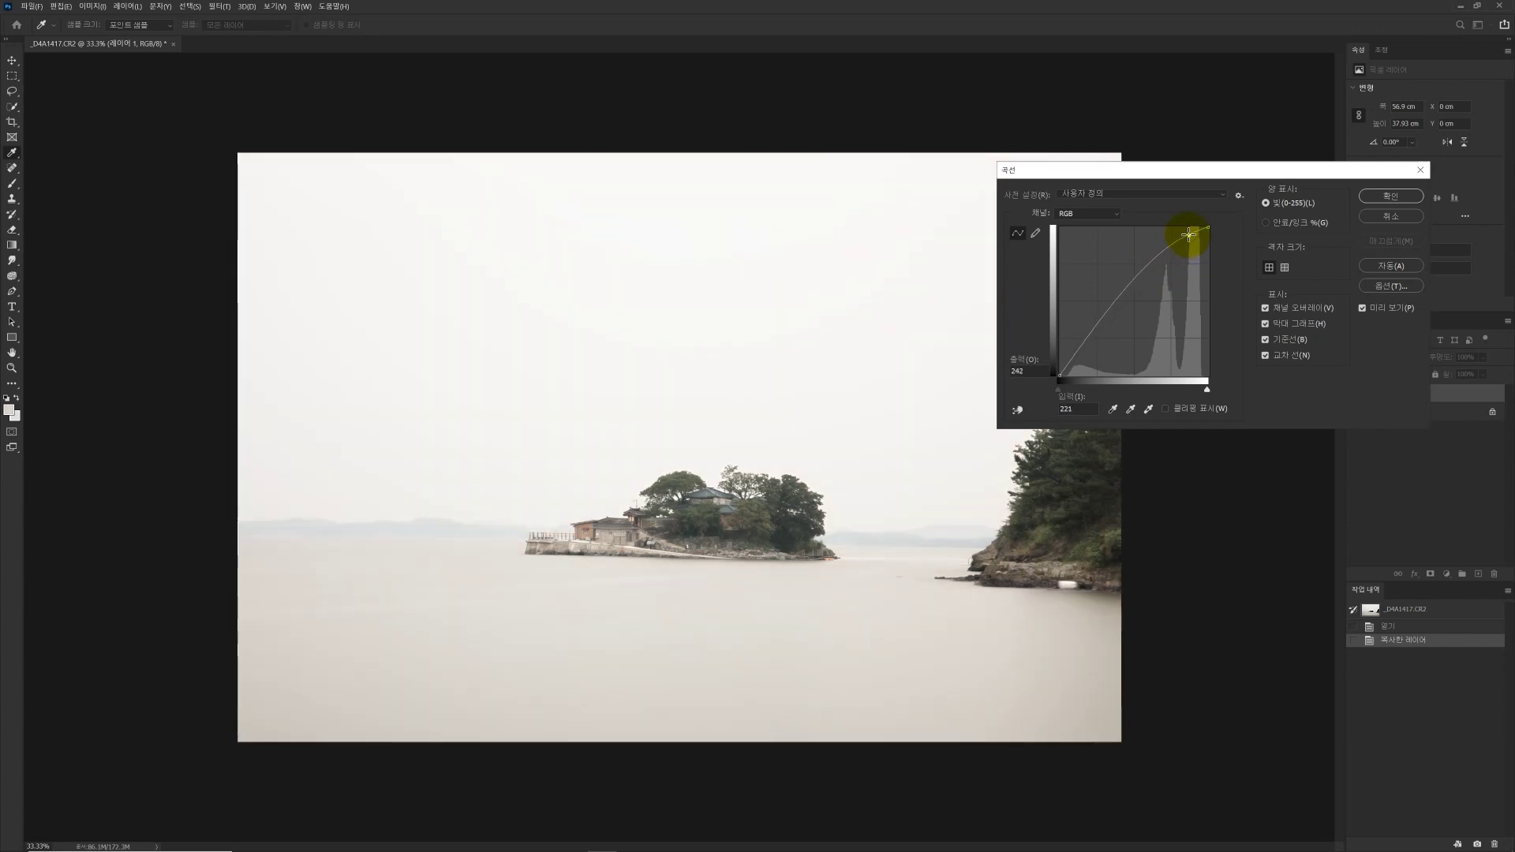
click(1391, 196)
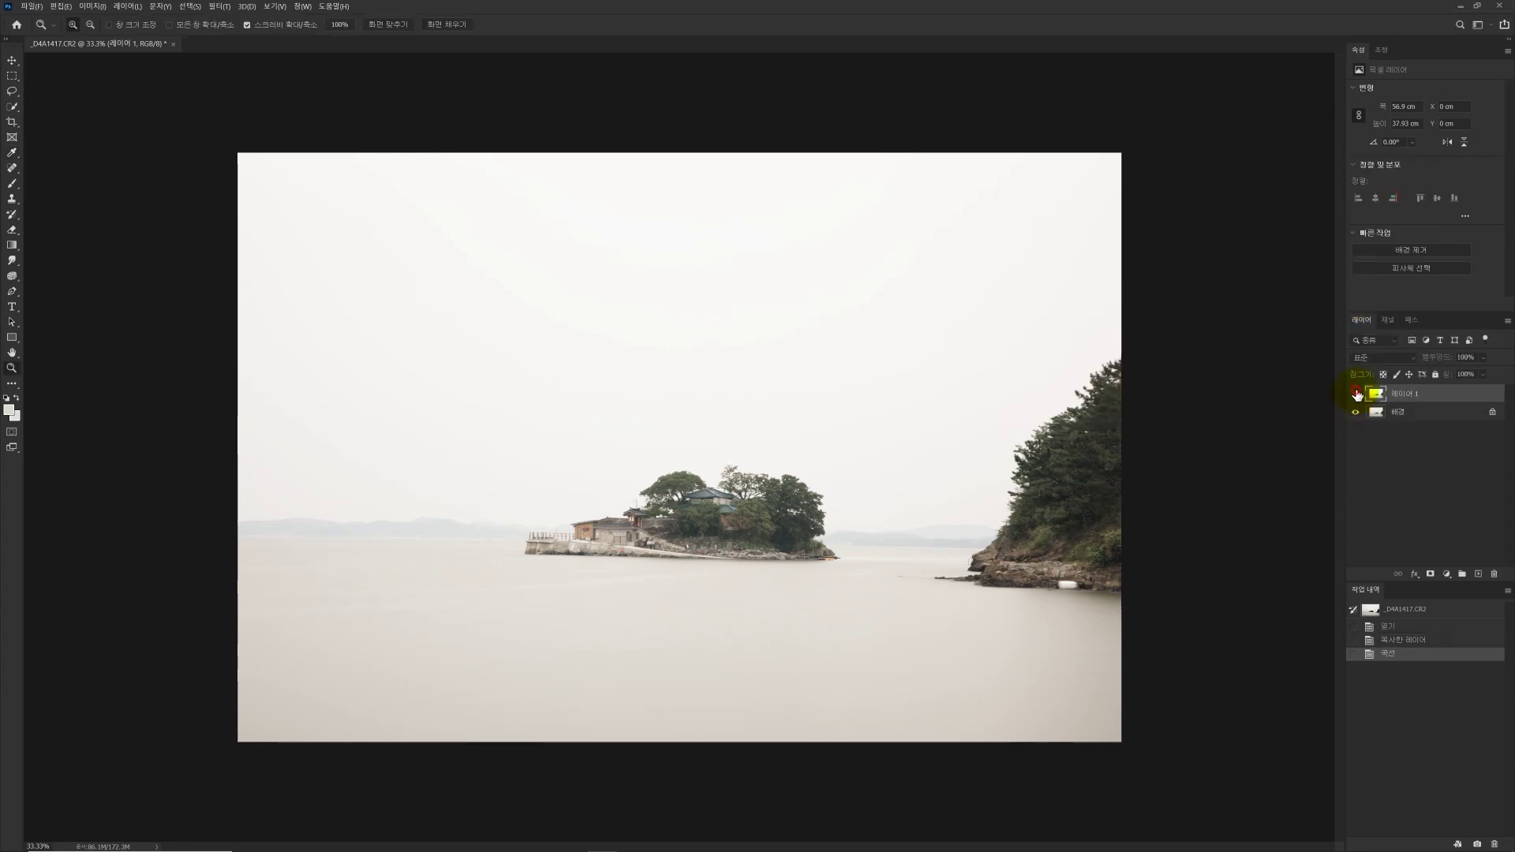
Step: Compare the image with the Curves-brightened layer shown and hidden, checking the sky and the water
click(1356, 394)
click(1356, 394)
click(1356, 393)
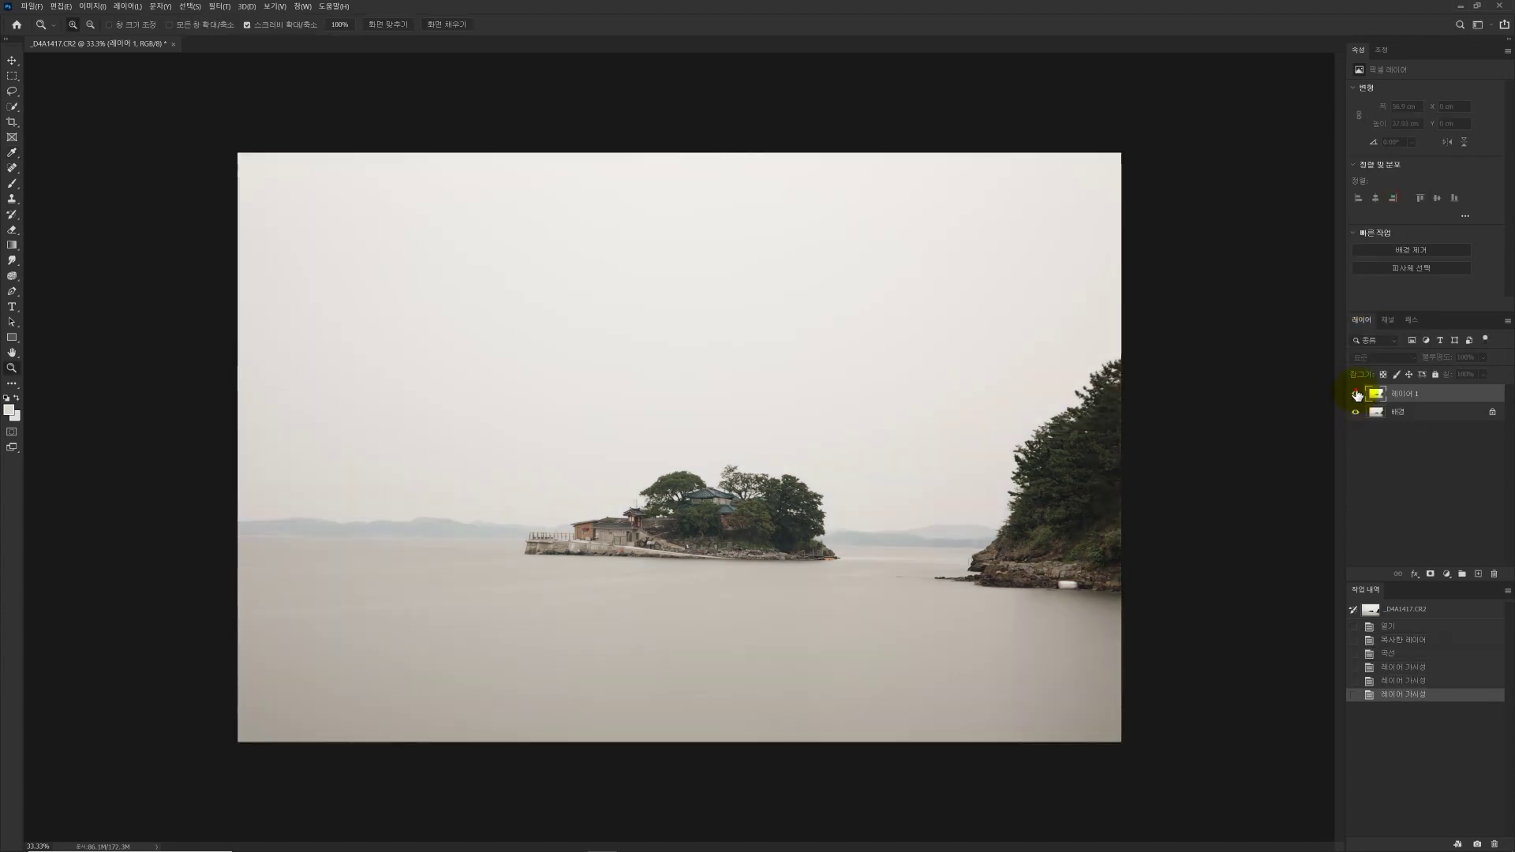
click(1356, 394)
click(1357, 394)
click(1356, 393)
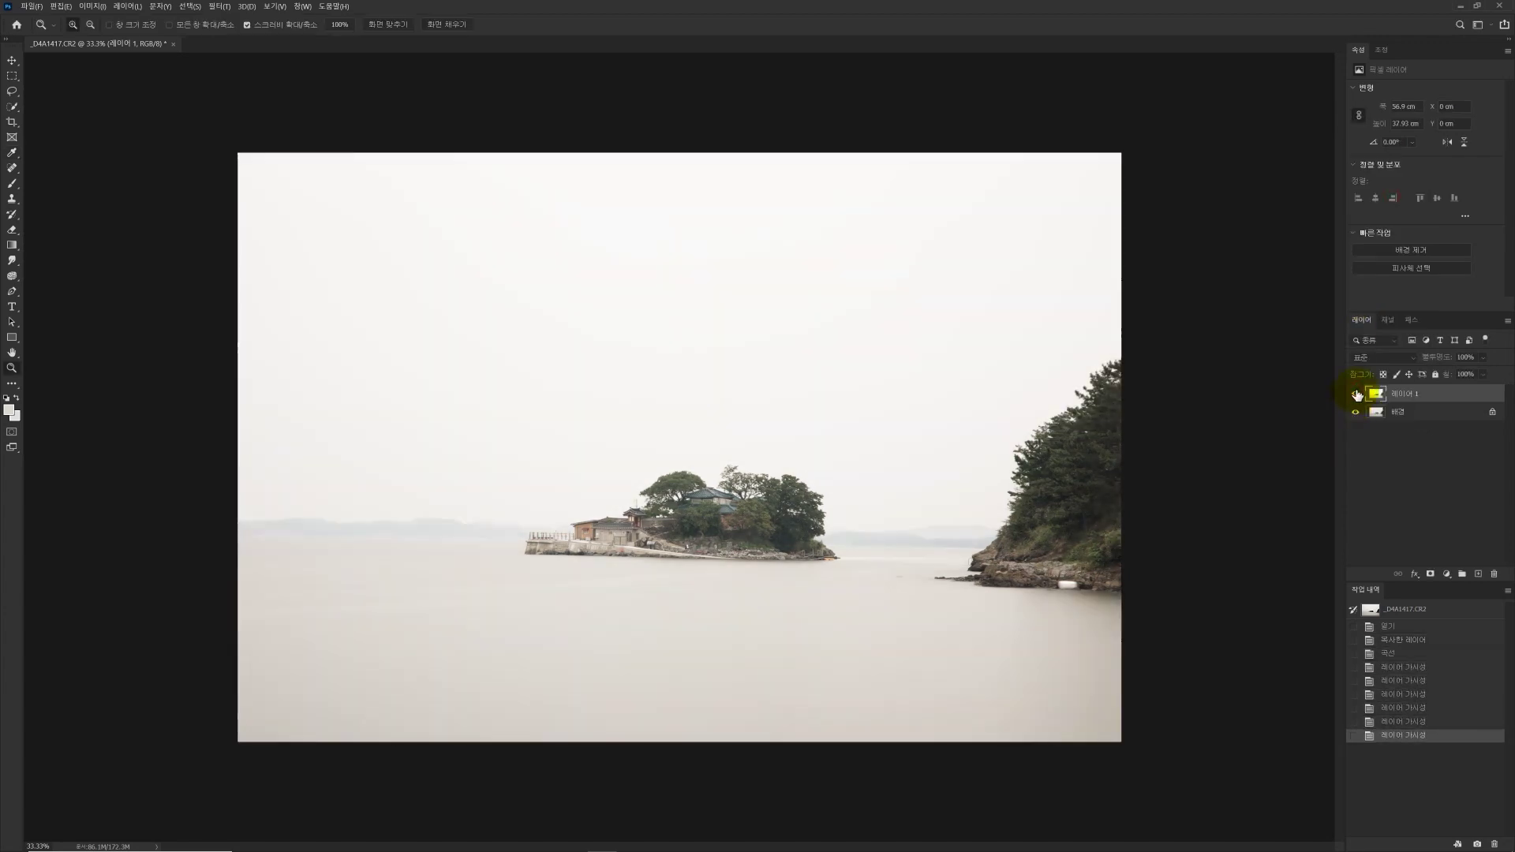
click(1356, 394)
click(1355, 394)
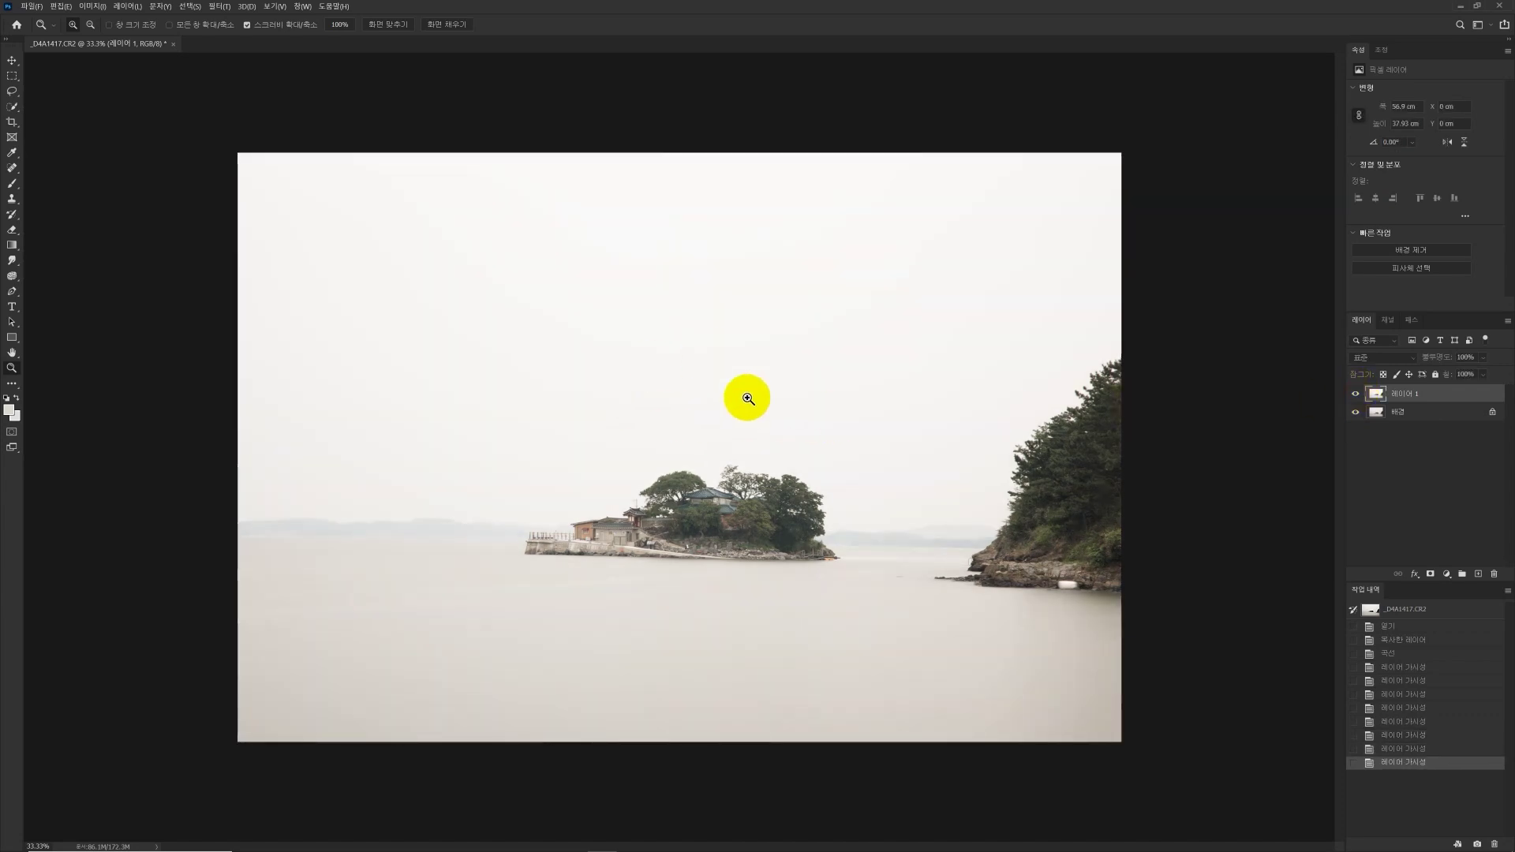
click(1354, 396)
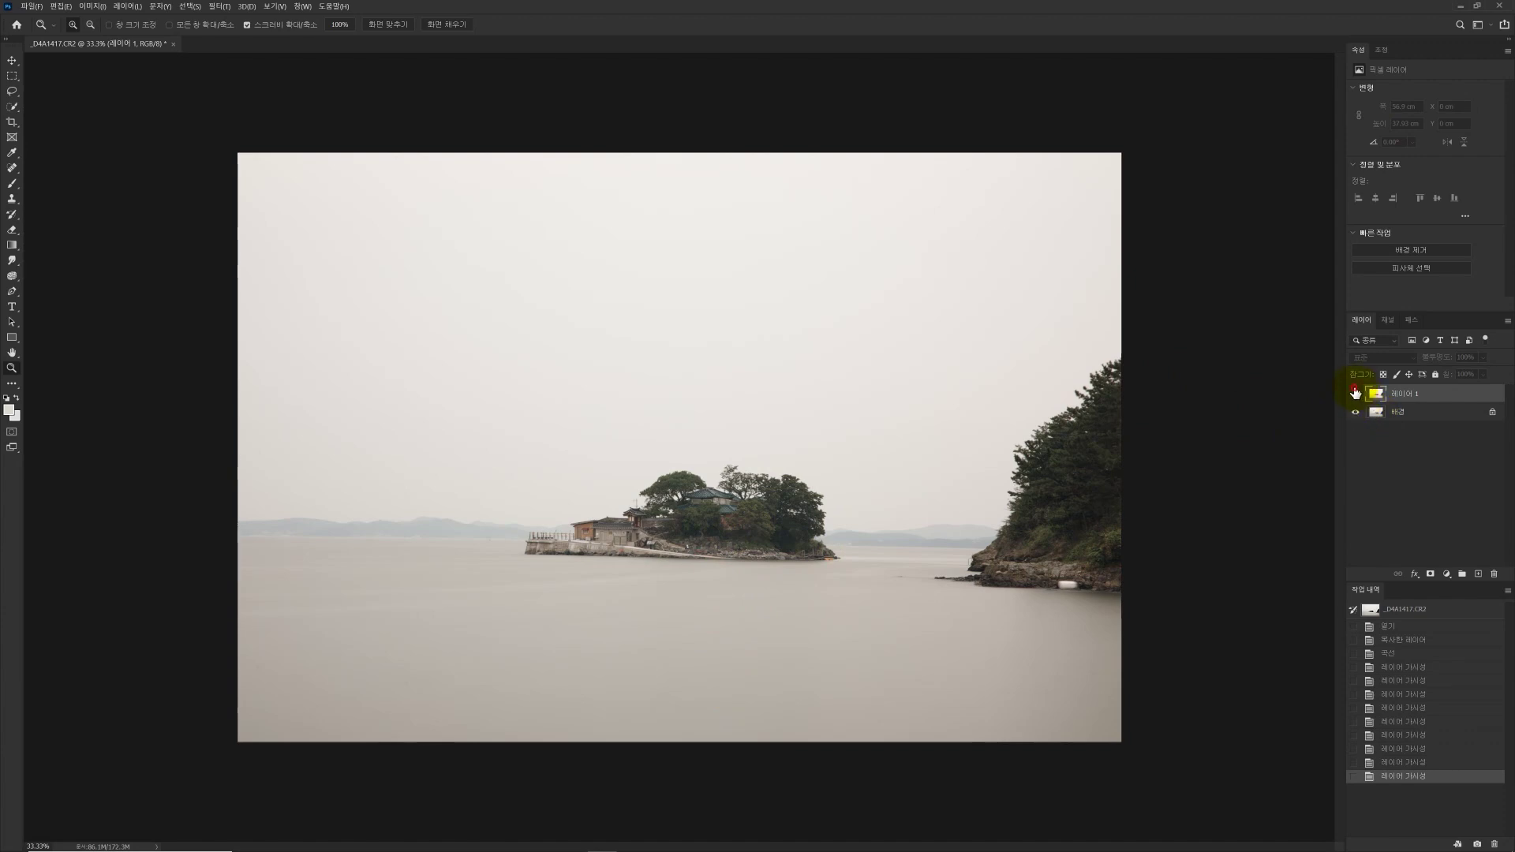
click(1355, 393)
click(1355, 394)
click(1354, 394)
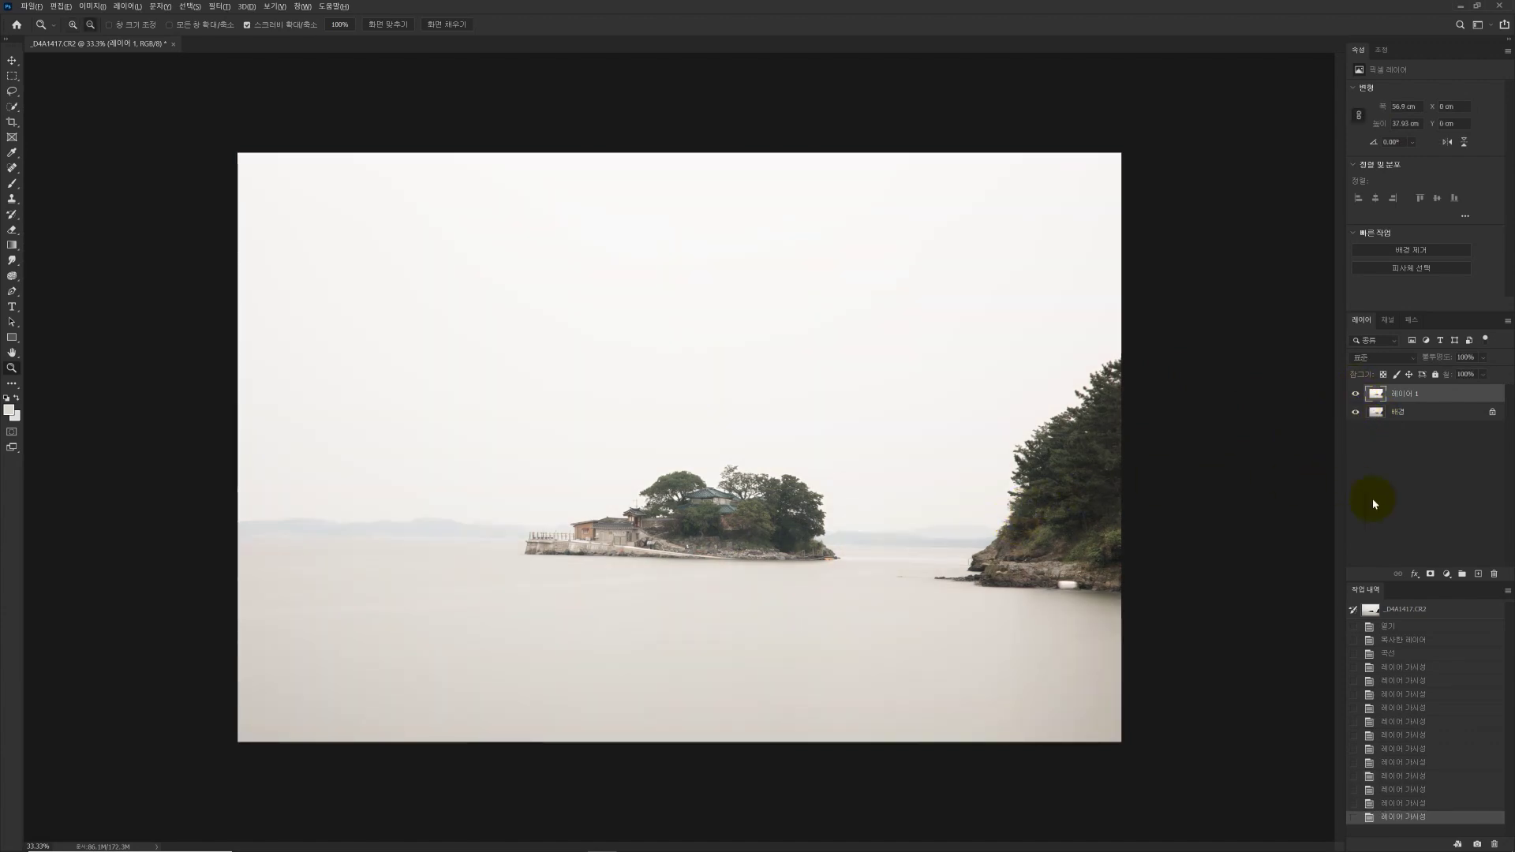
Step: Add a black mask that hides the brightened layer and set the foreground color to white (ffffff)
alt+click(1431, 575)
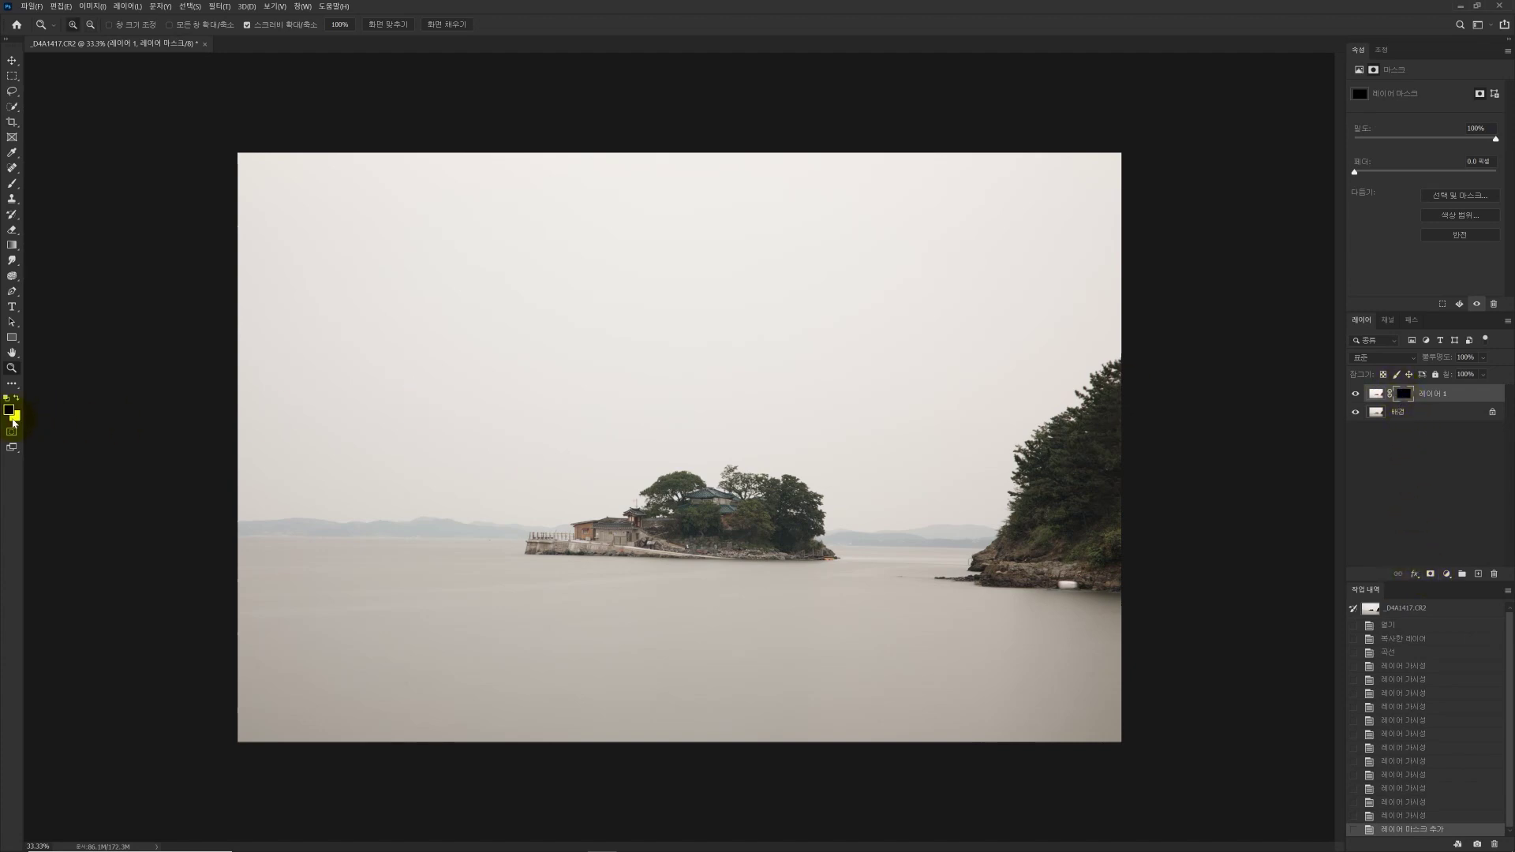
click(8, 410)
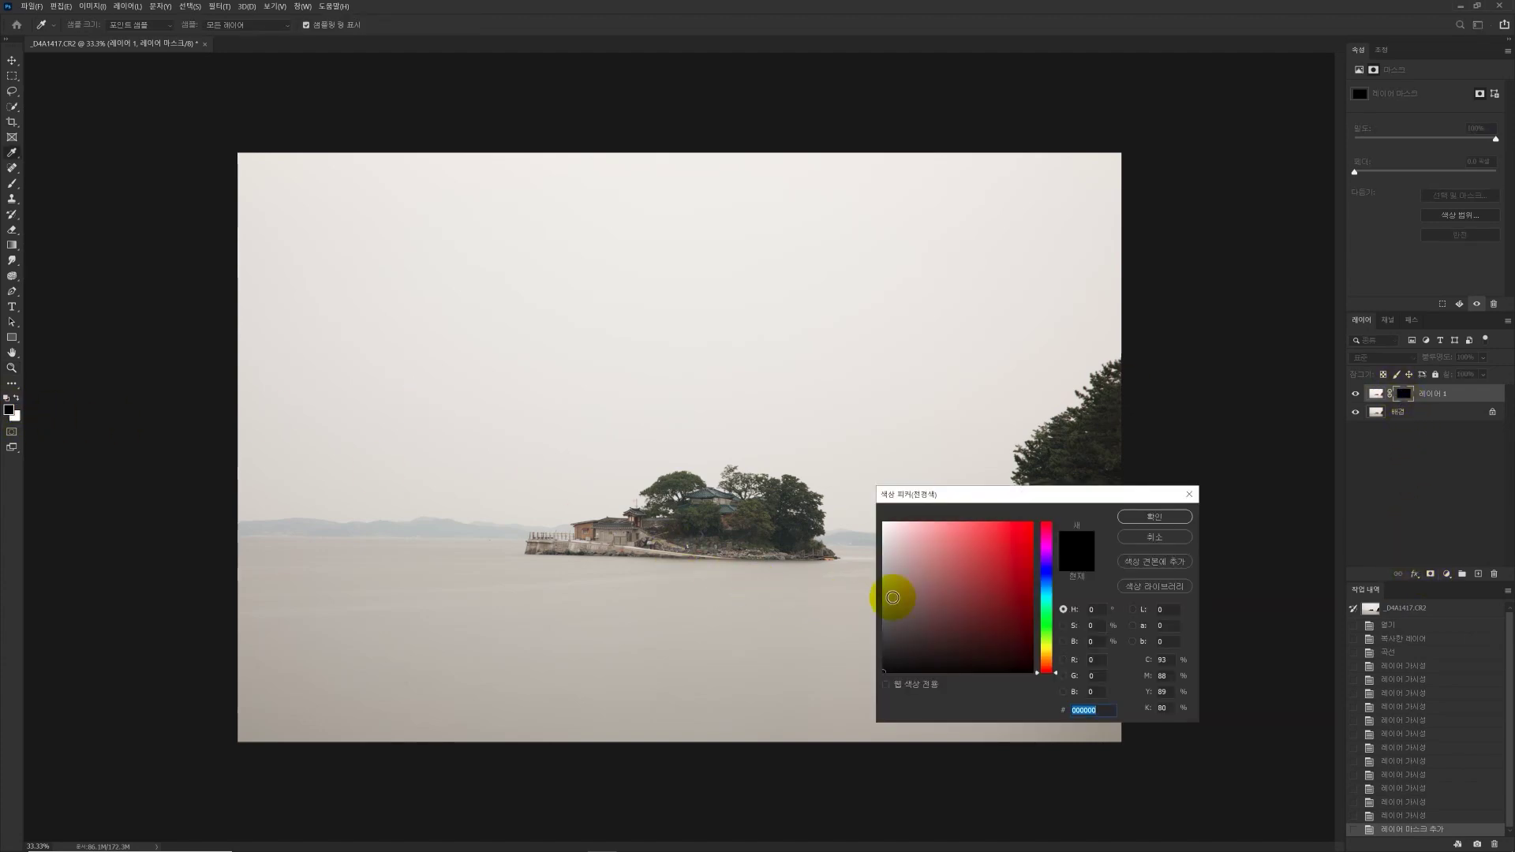
click(929, 568)
click(883, 522)
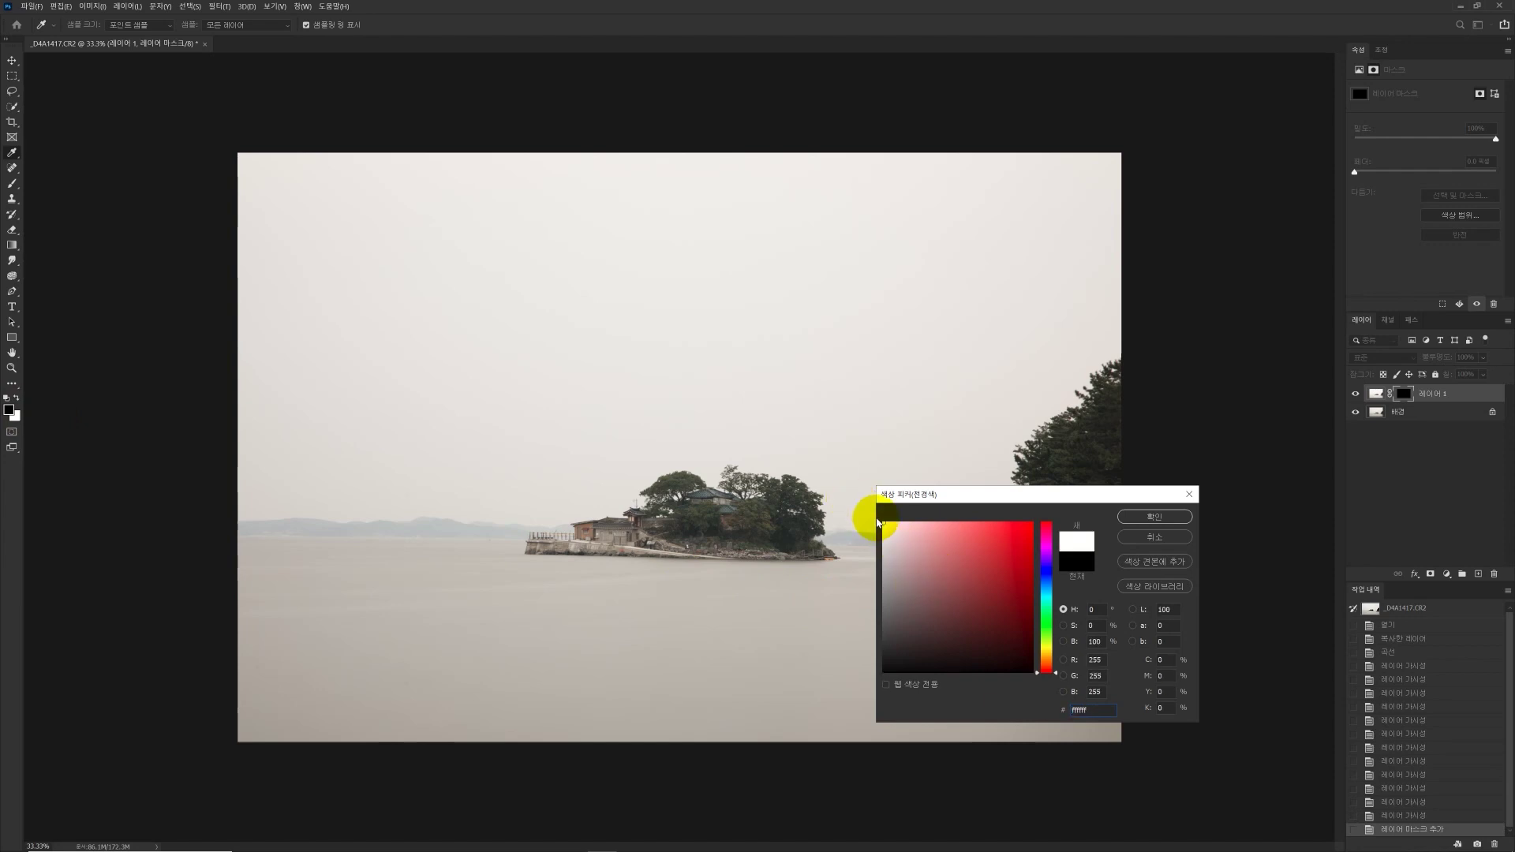
click(1154, 516)
Step: Reveal the brightened water by drawing linear white-to-transparent gradients on the layer mask, mostly from the water up toward the horizon
key(z)
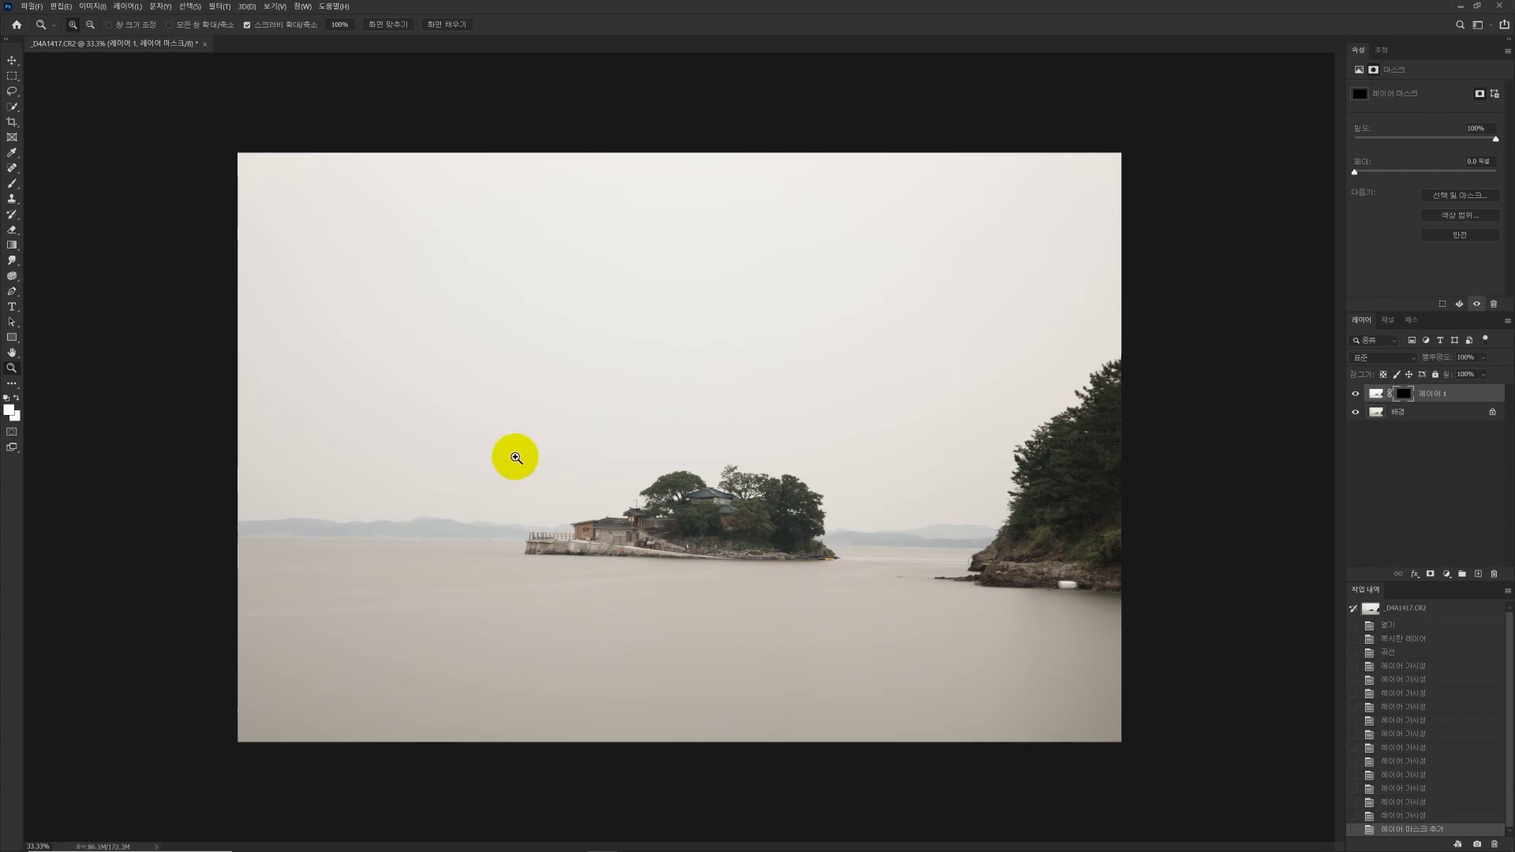
key(g)
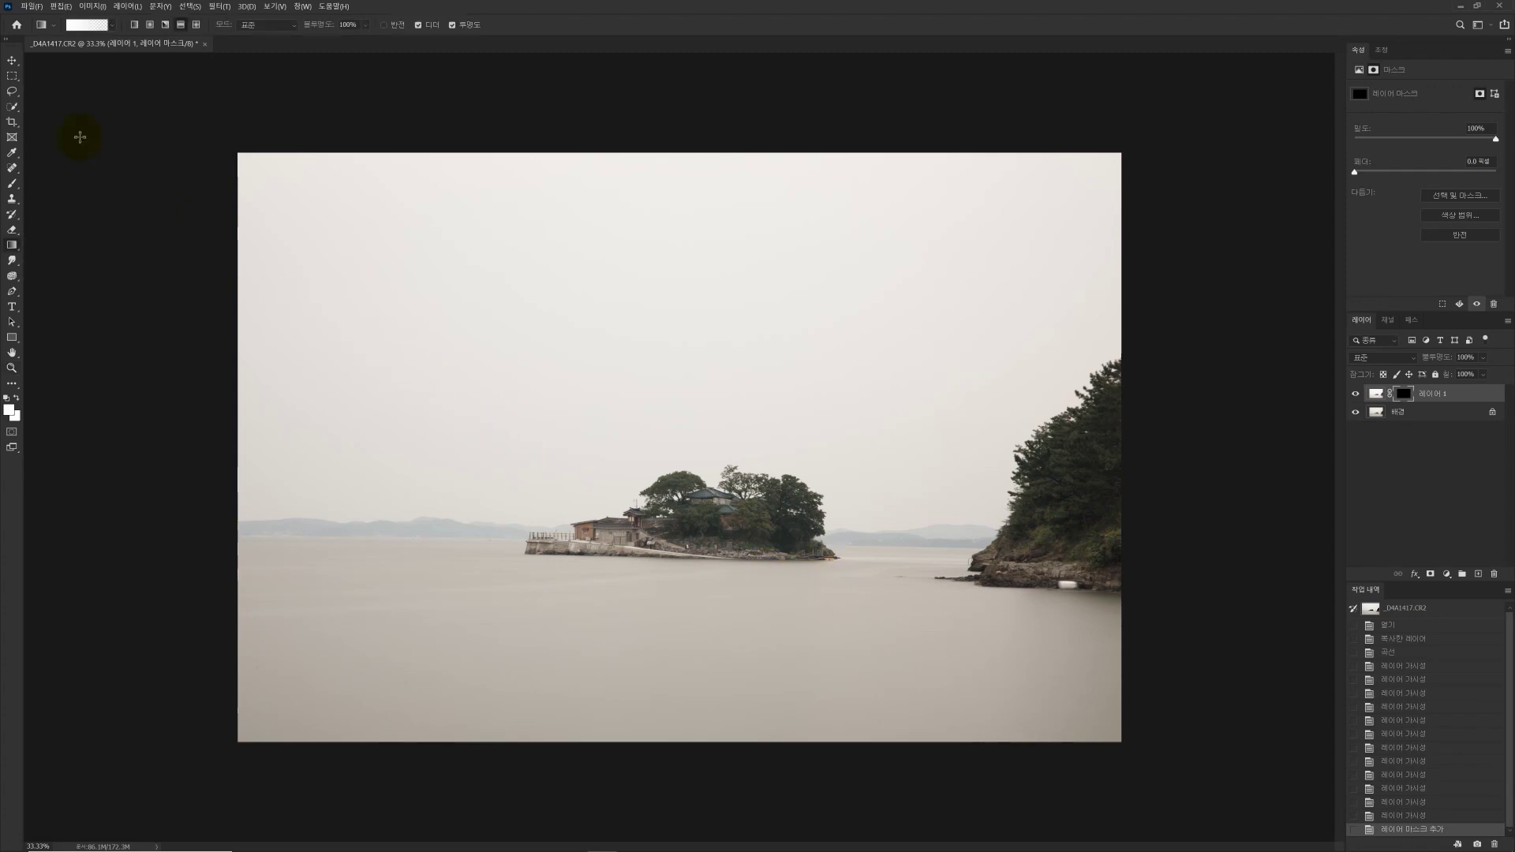
click(11, 249)
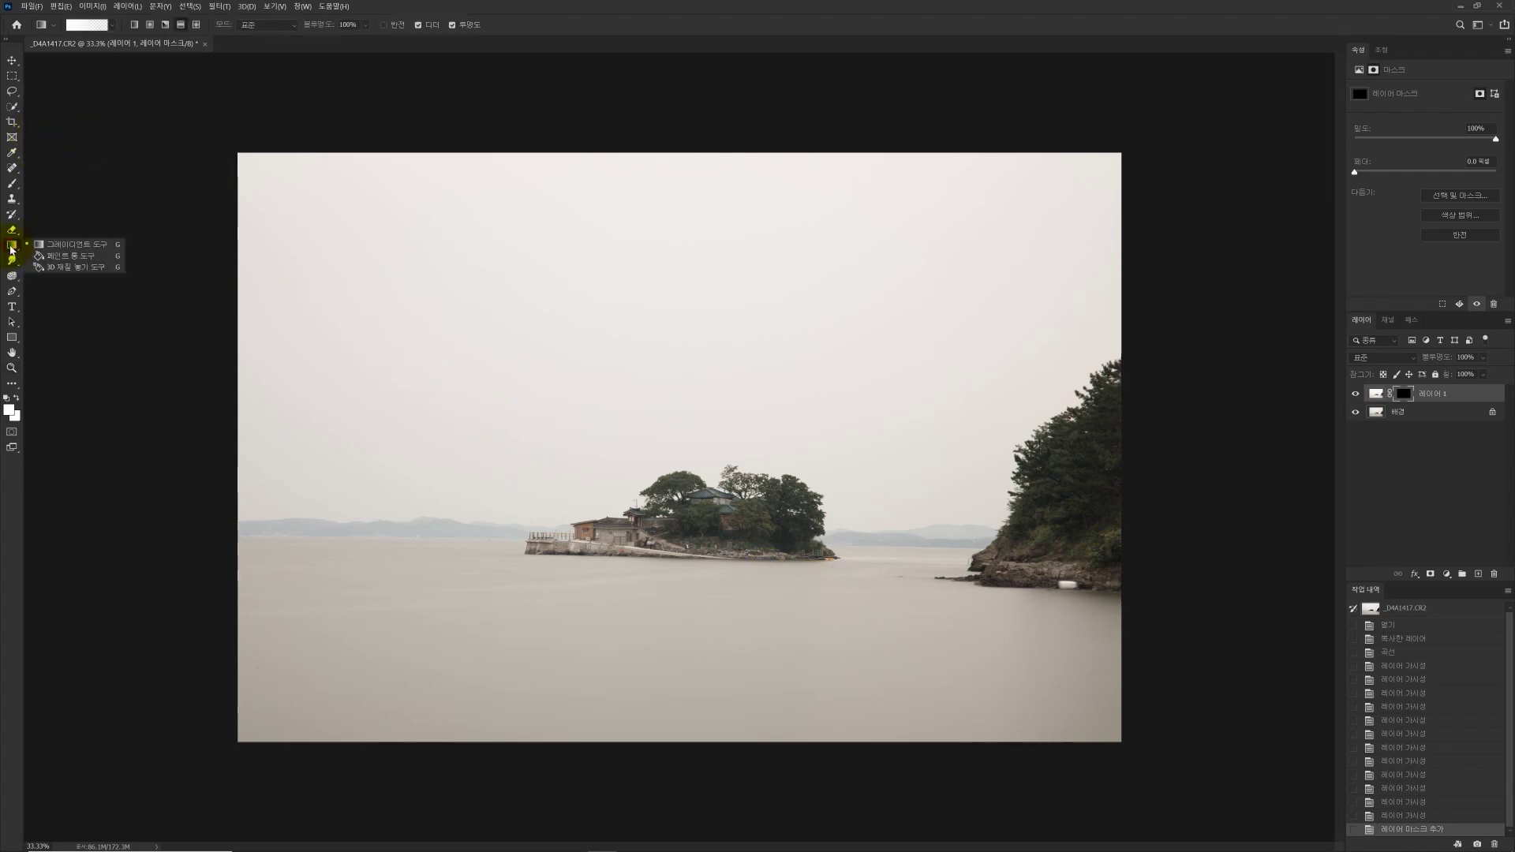
click(65, 245)
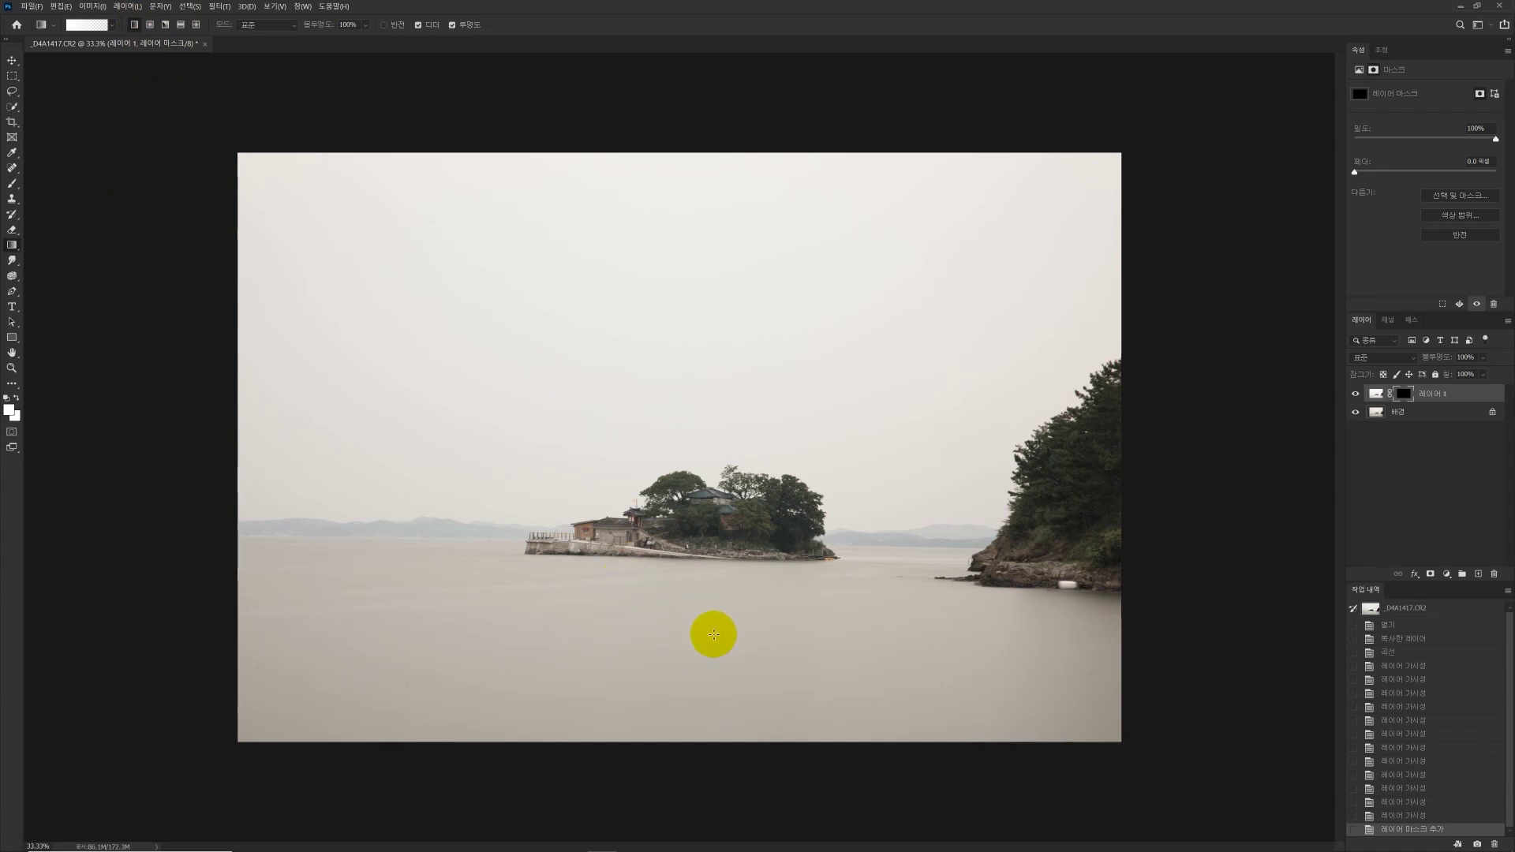
drag(717, 629, 731, 521)
drag(729, 583, 730, 539)
drag(701, 610, 701, 530)
drag(735, 667, 737, 680)
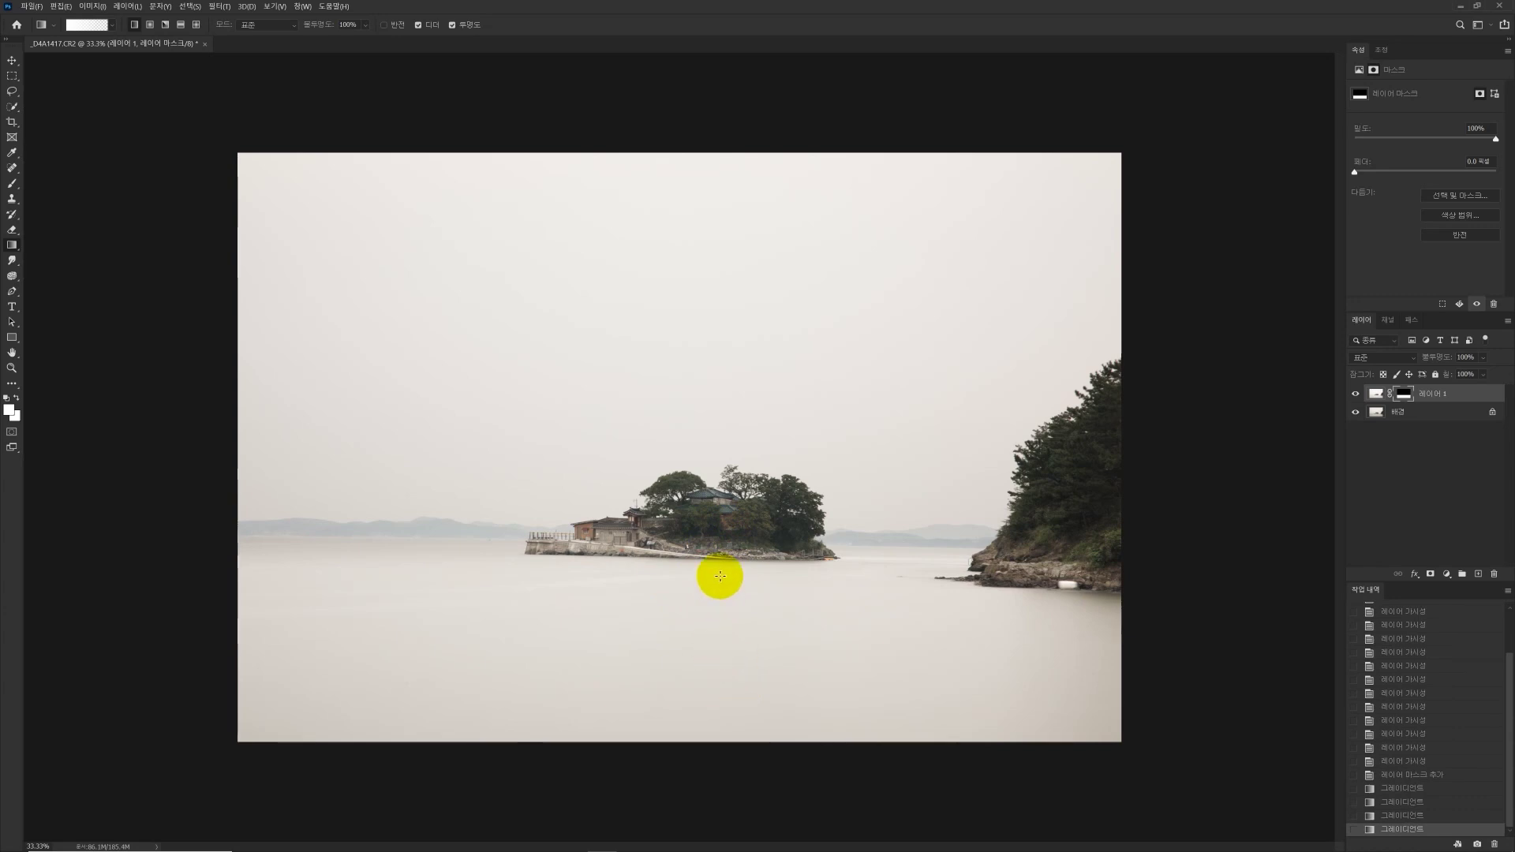
drag(711, 612, 836, 671)
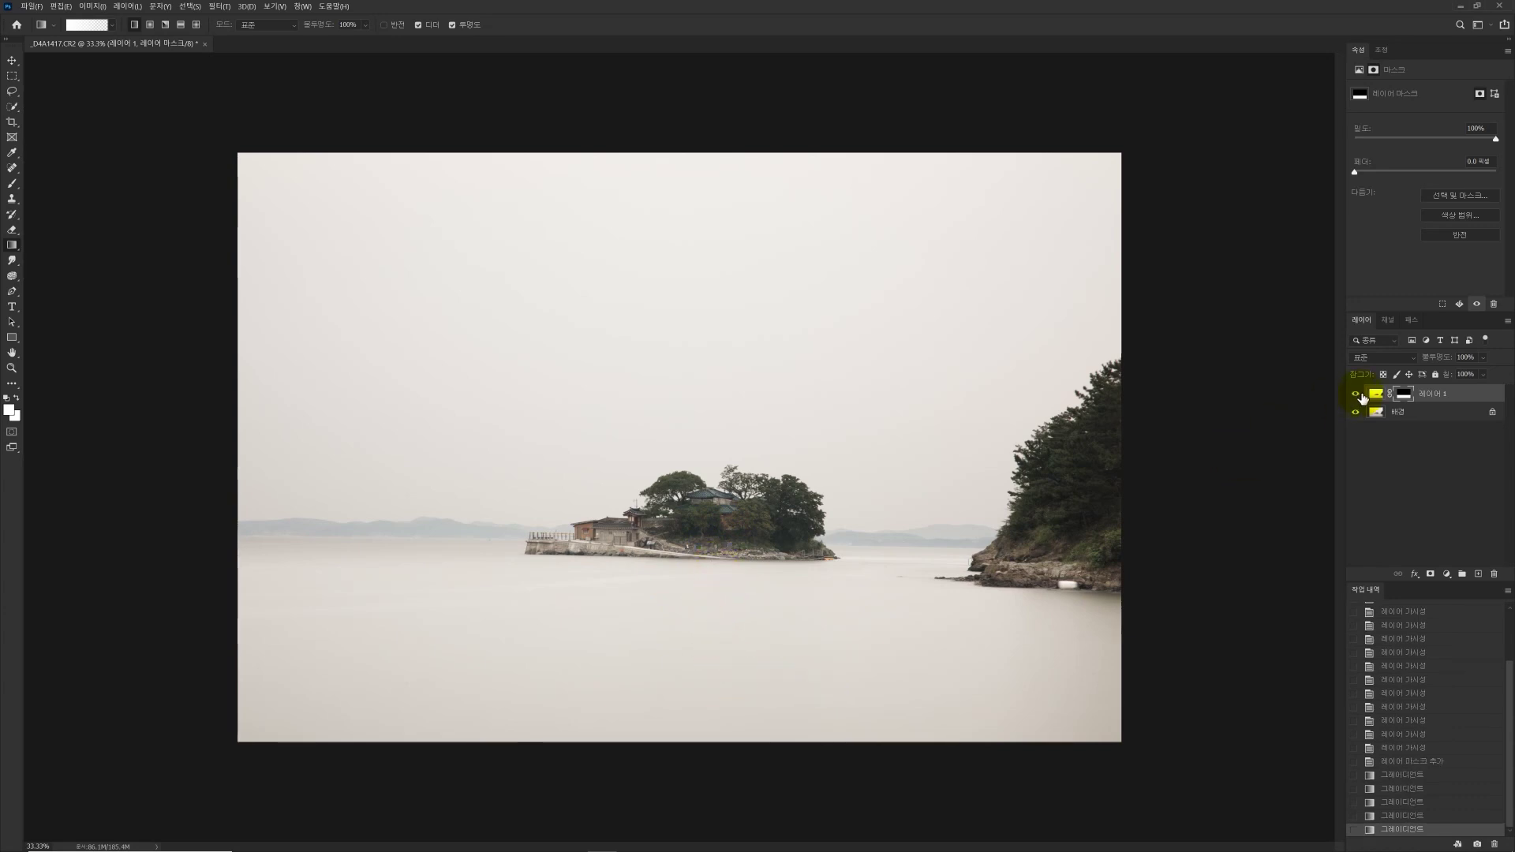
Step: Check the masked layer's effect and add another upward gradient to the mask over the water beside the island's pier
click(1356, 396)
click(1357, 396)
click(1356, 395)
click(1356, 395)
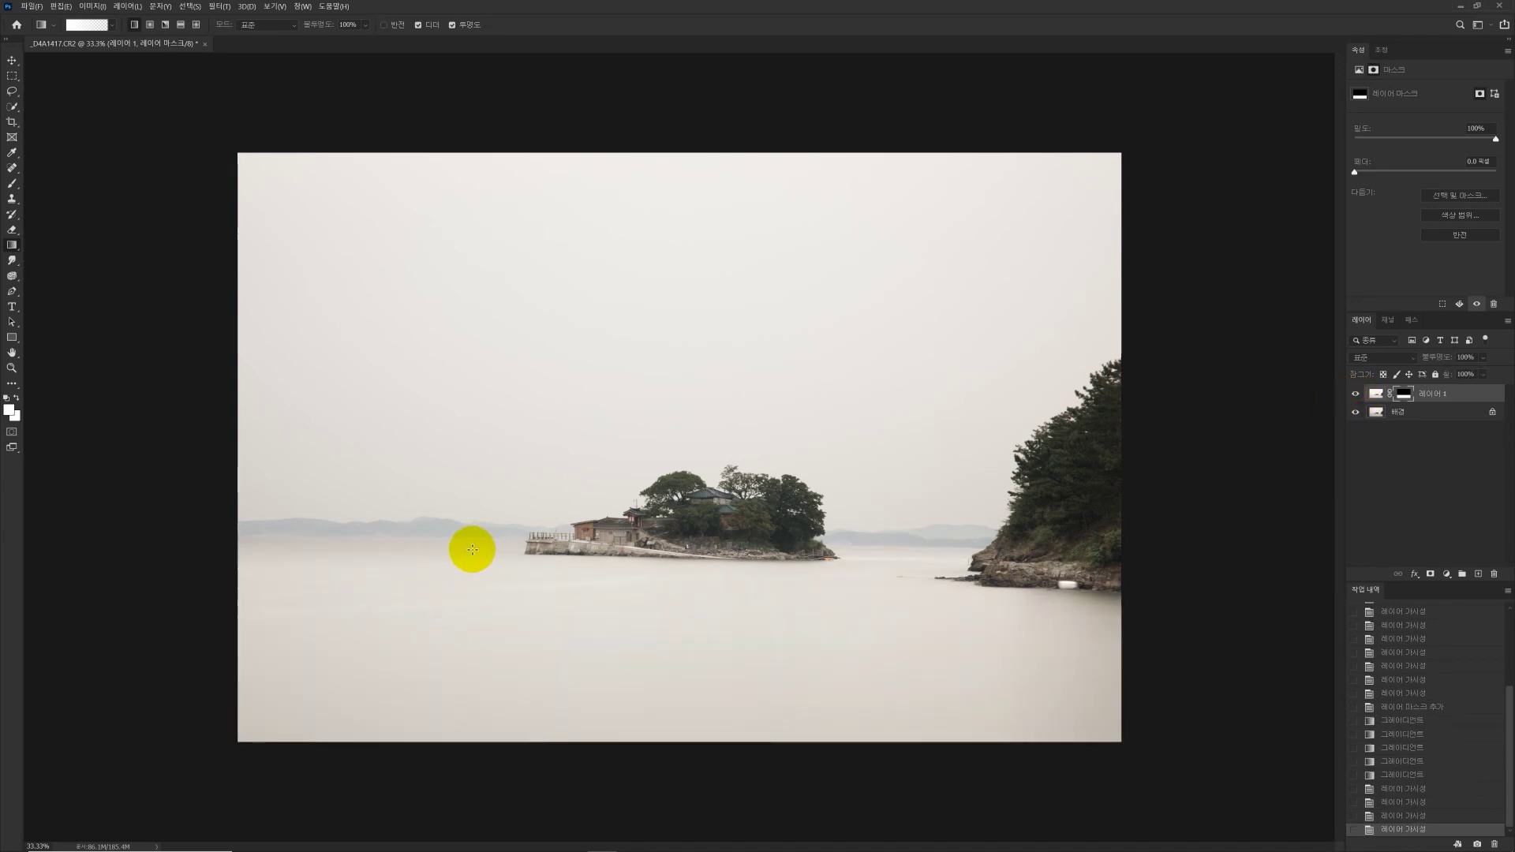
drag(517, 603, 518, 531)
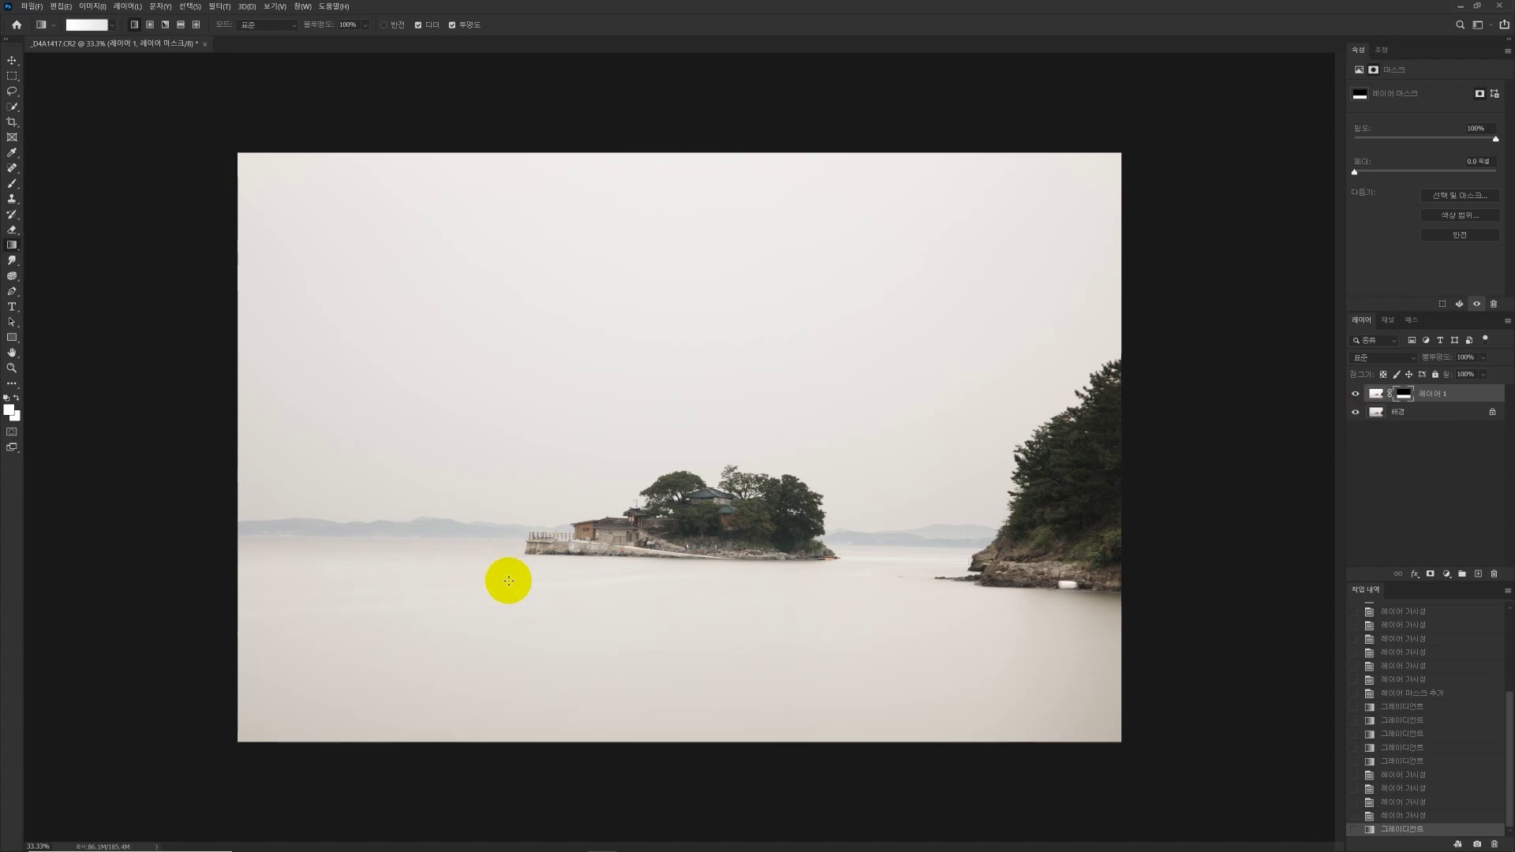
Step: Compare the water with the masked layer shown and hidden, and merge the visible layers
click(1356, 395)
click(1356, 395)
click(1355, 395)
click(1356, 395)
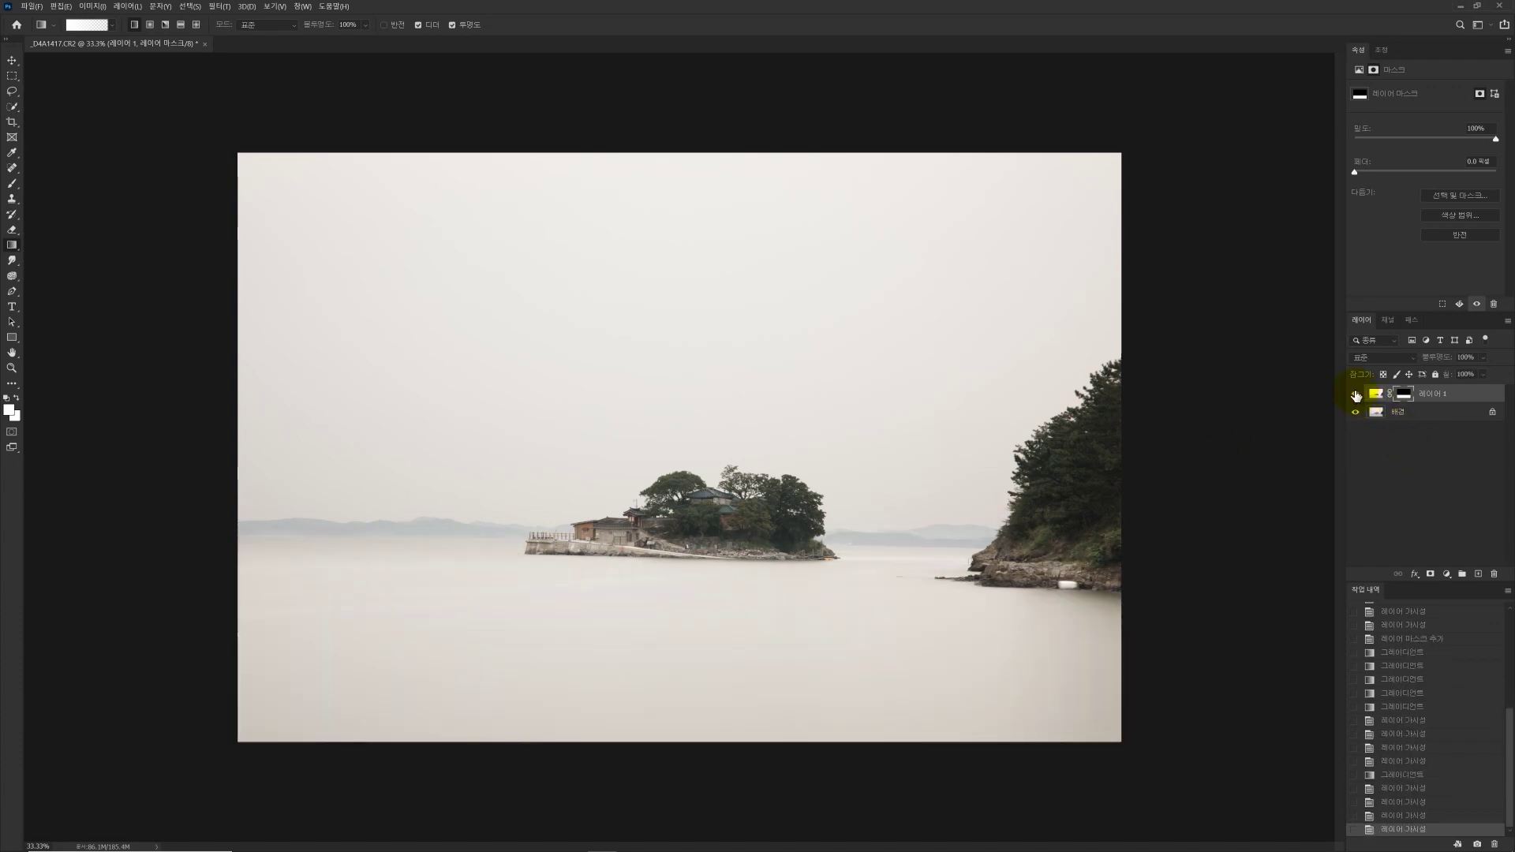
click(1355, 394)
click(1356, 394)
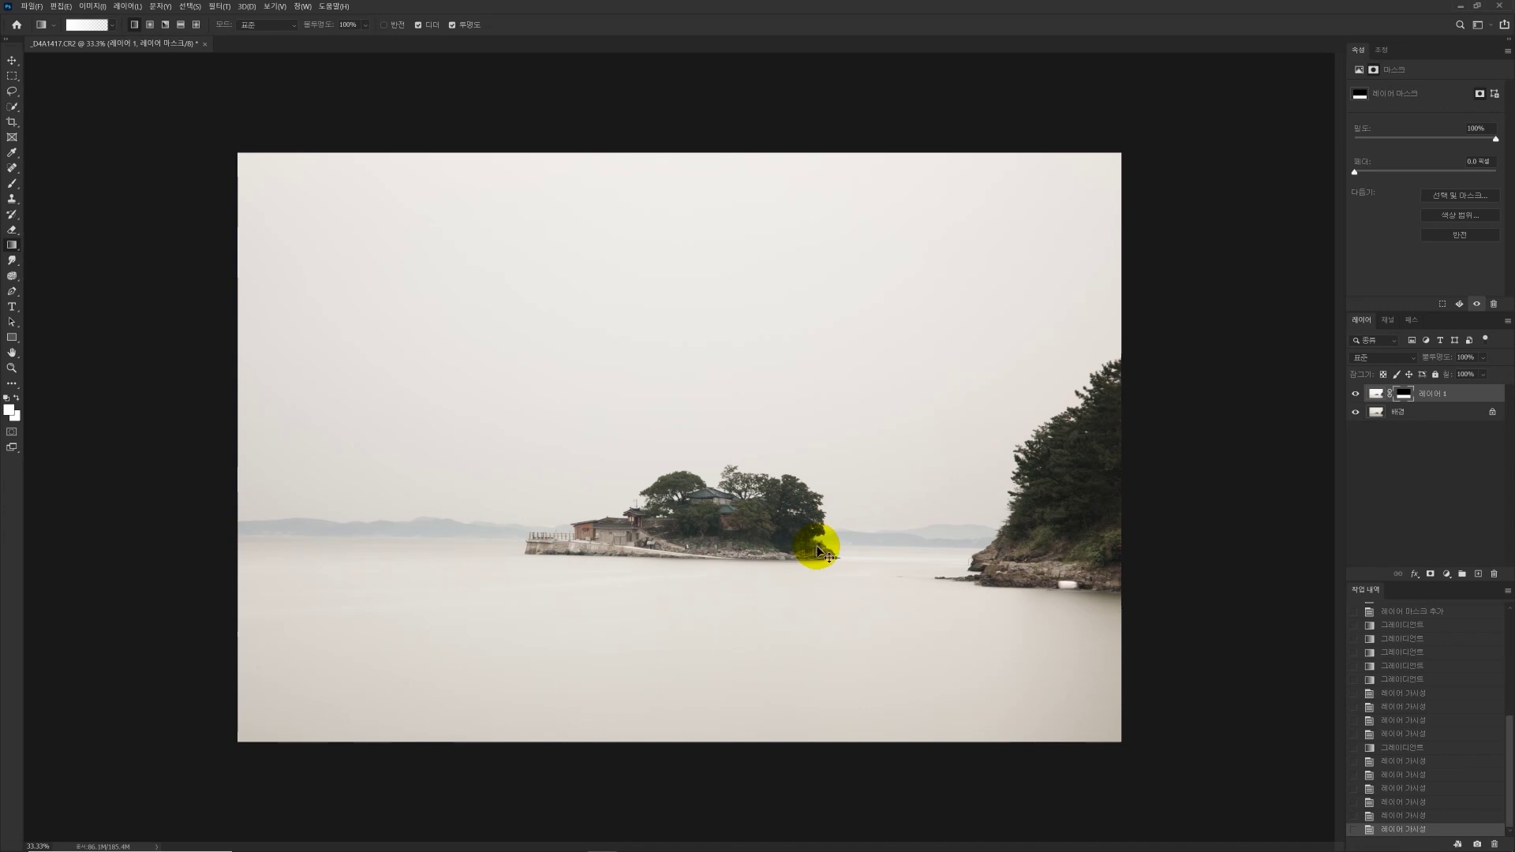
key(ctrl+shift+e)
Step: Start a crop of the whole photo with the aspect ratio set to 6 by 4
key(z)
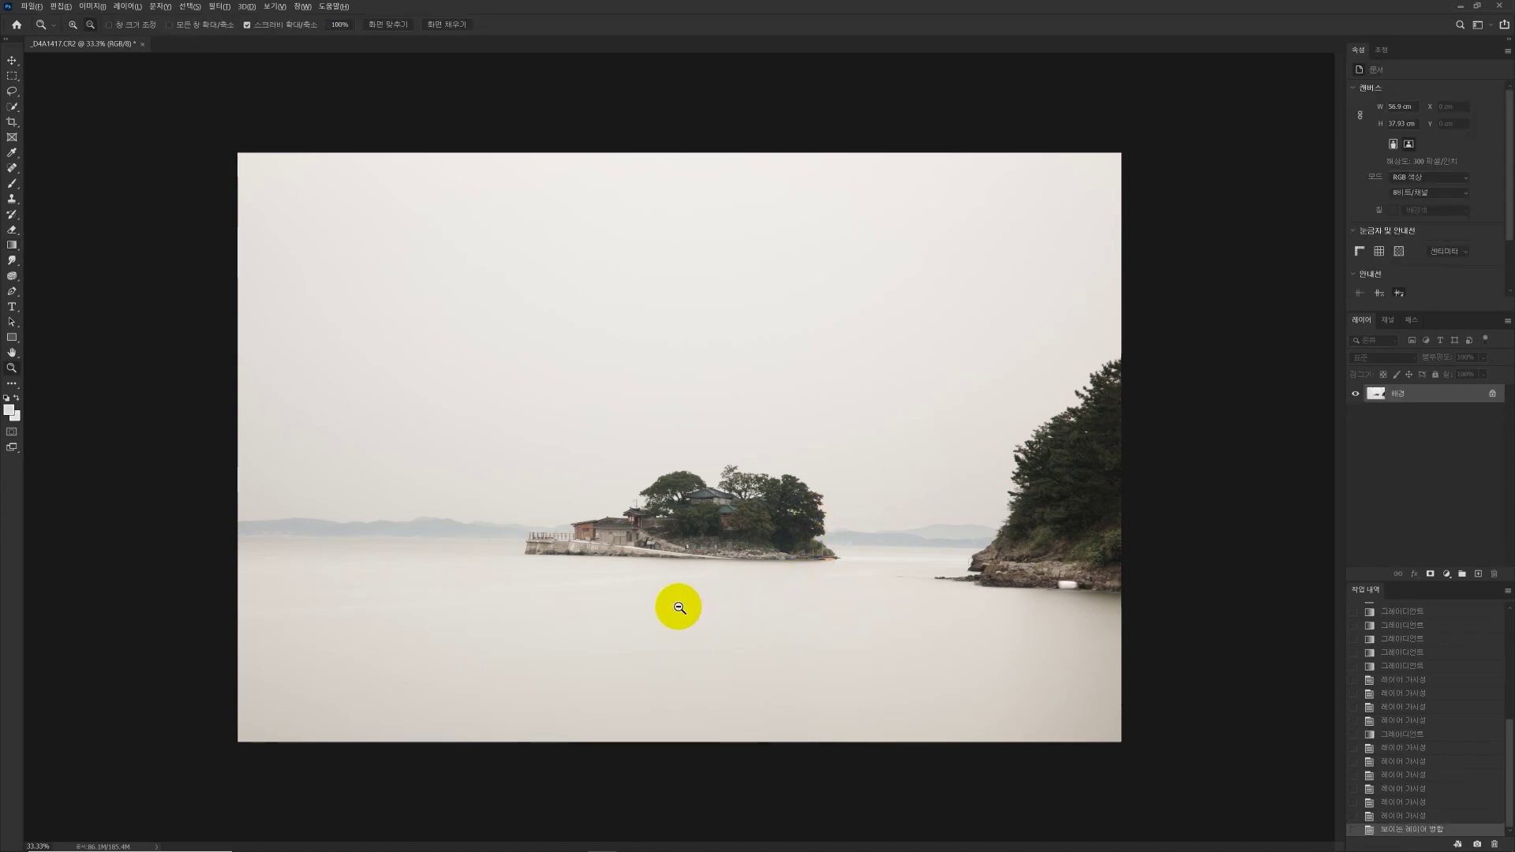
alt+click(679, 607)
key(c)
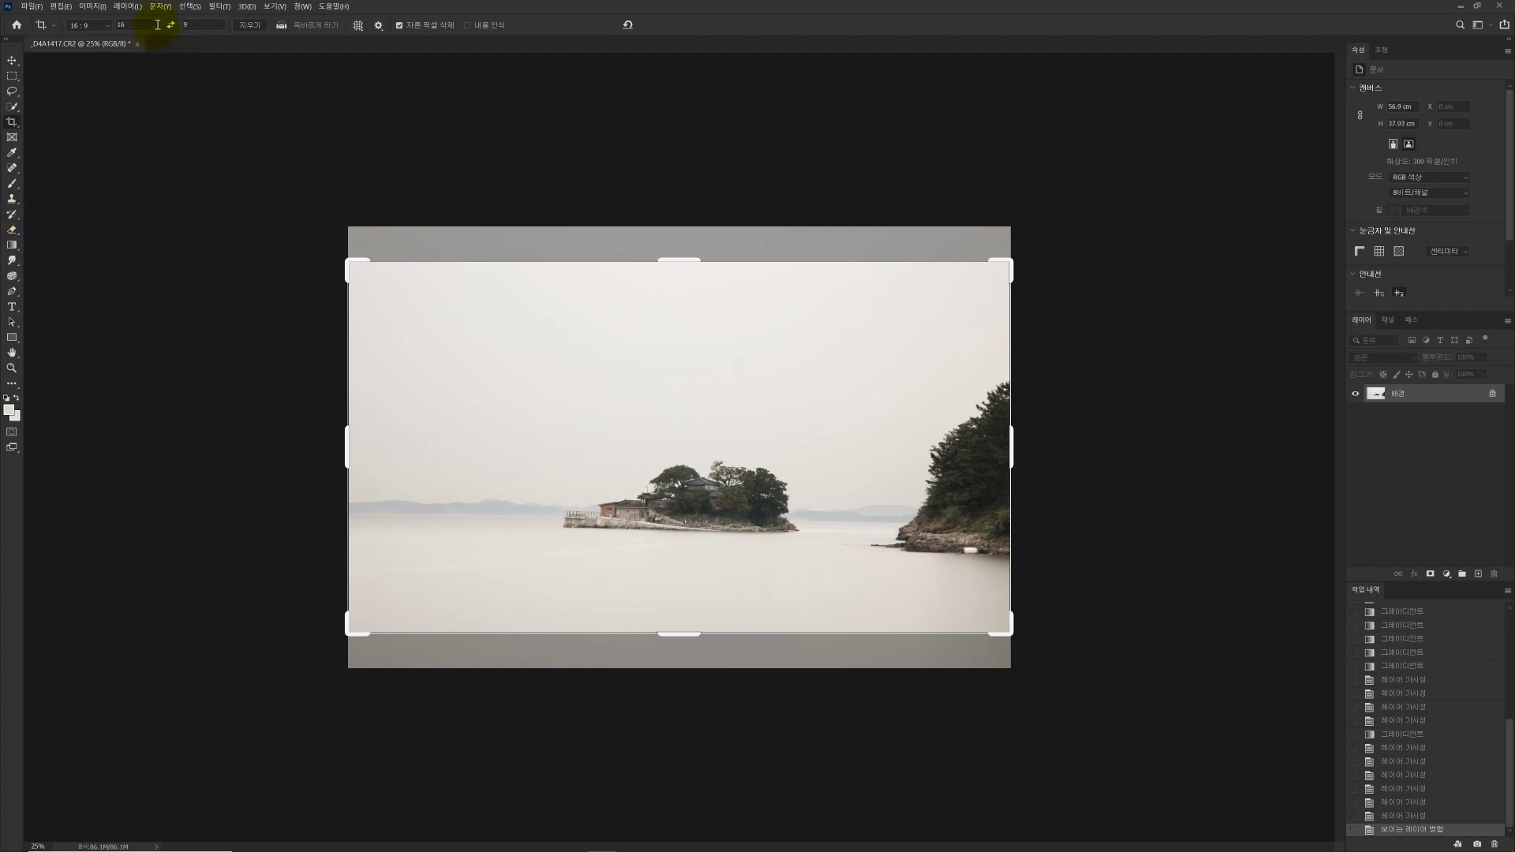
text(6)
click(206, 31)
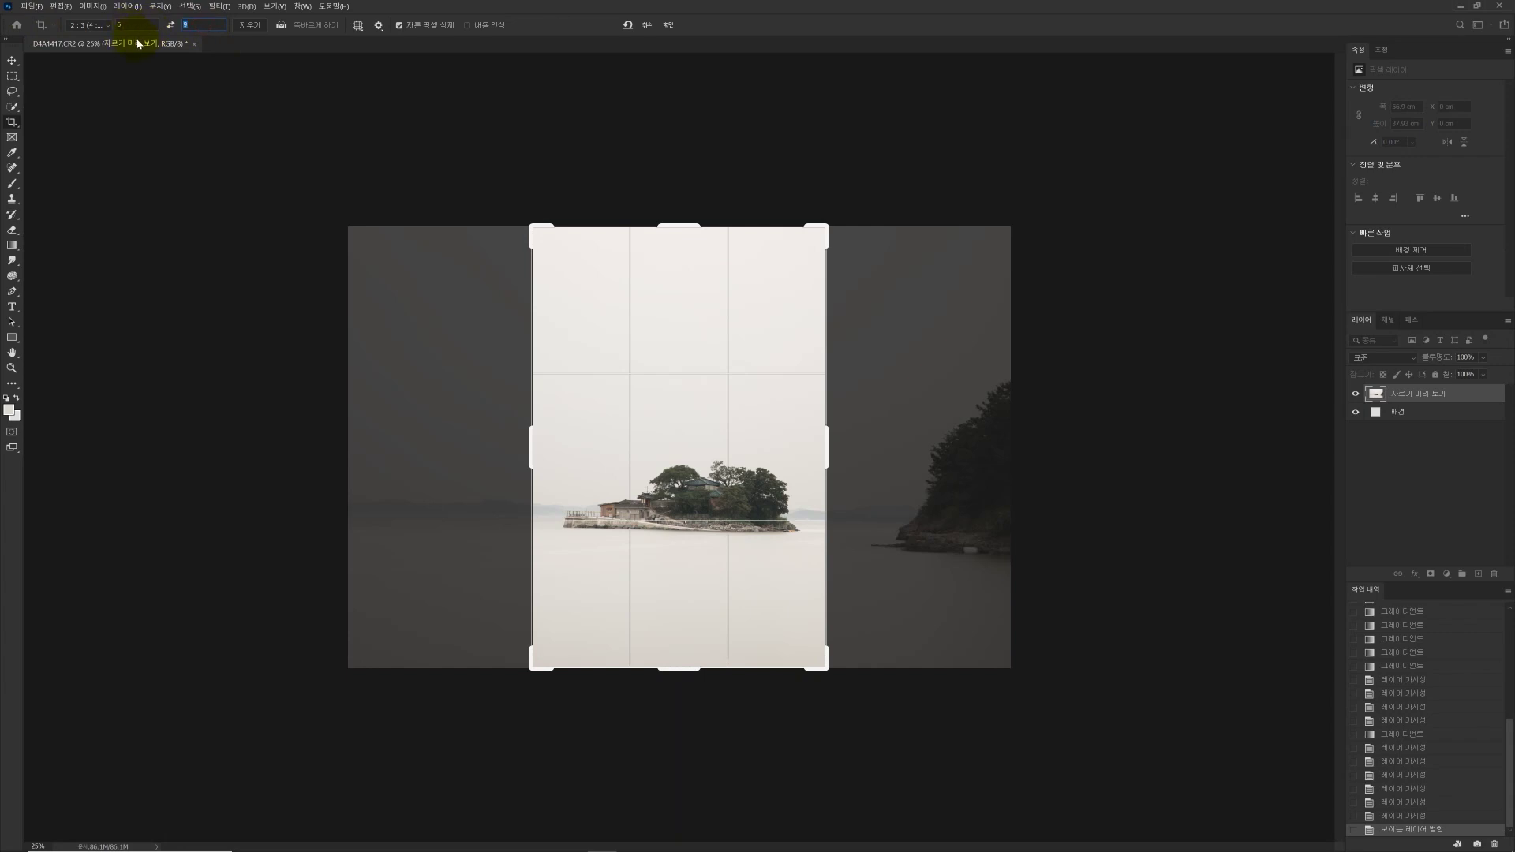
text(4)
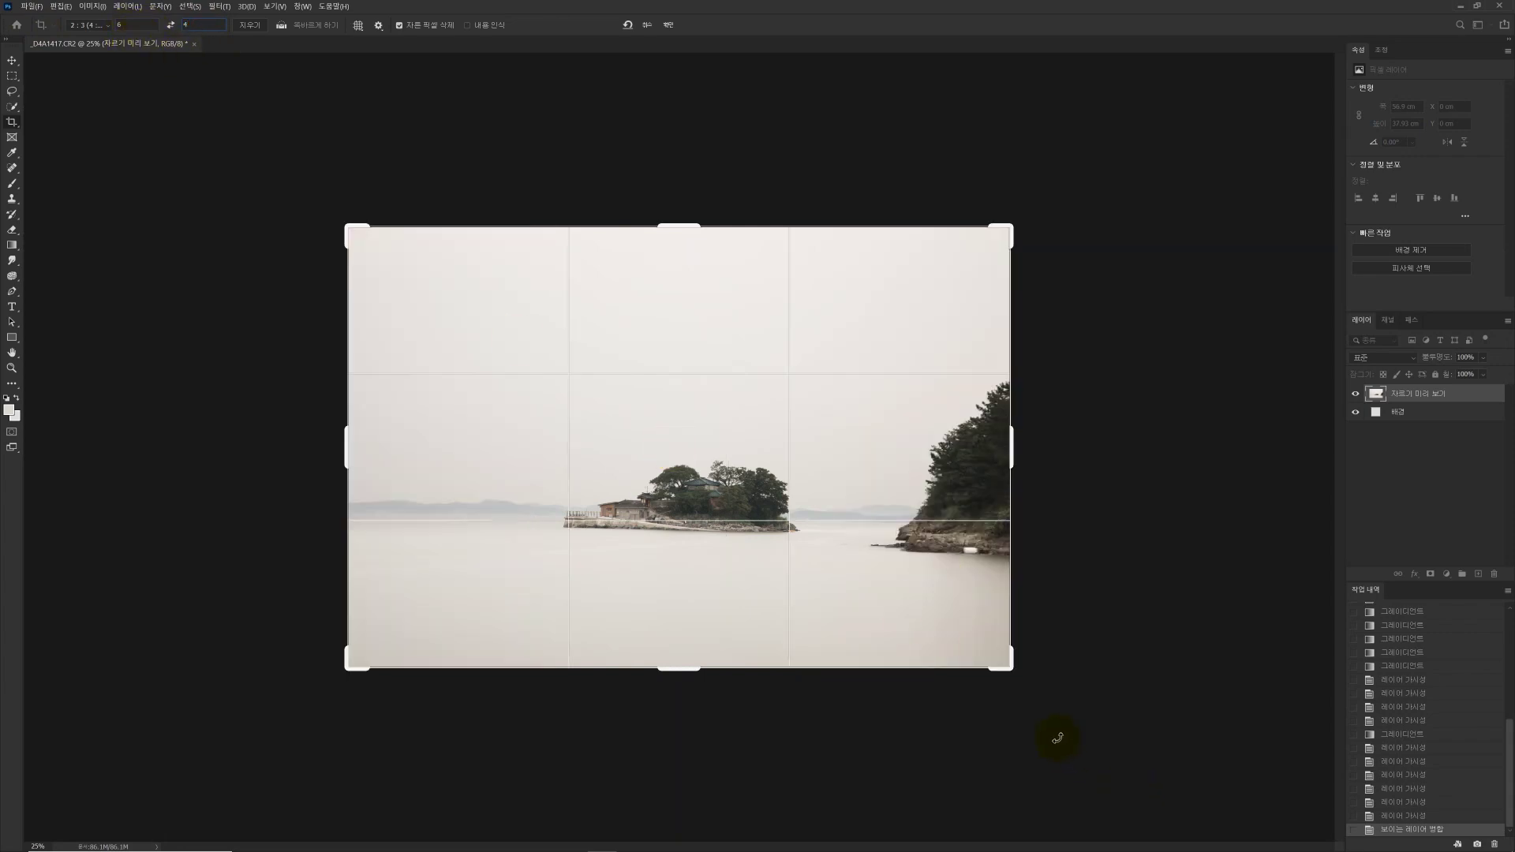
Step: Rotate the crop slightly to level the horizon and apply it to the photo
click(1018, 695)
drag(1022, 695, 1029, 694)
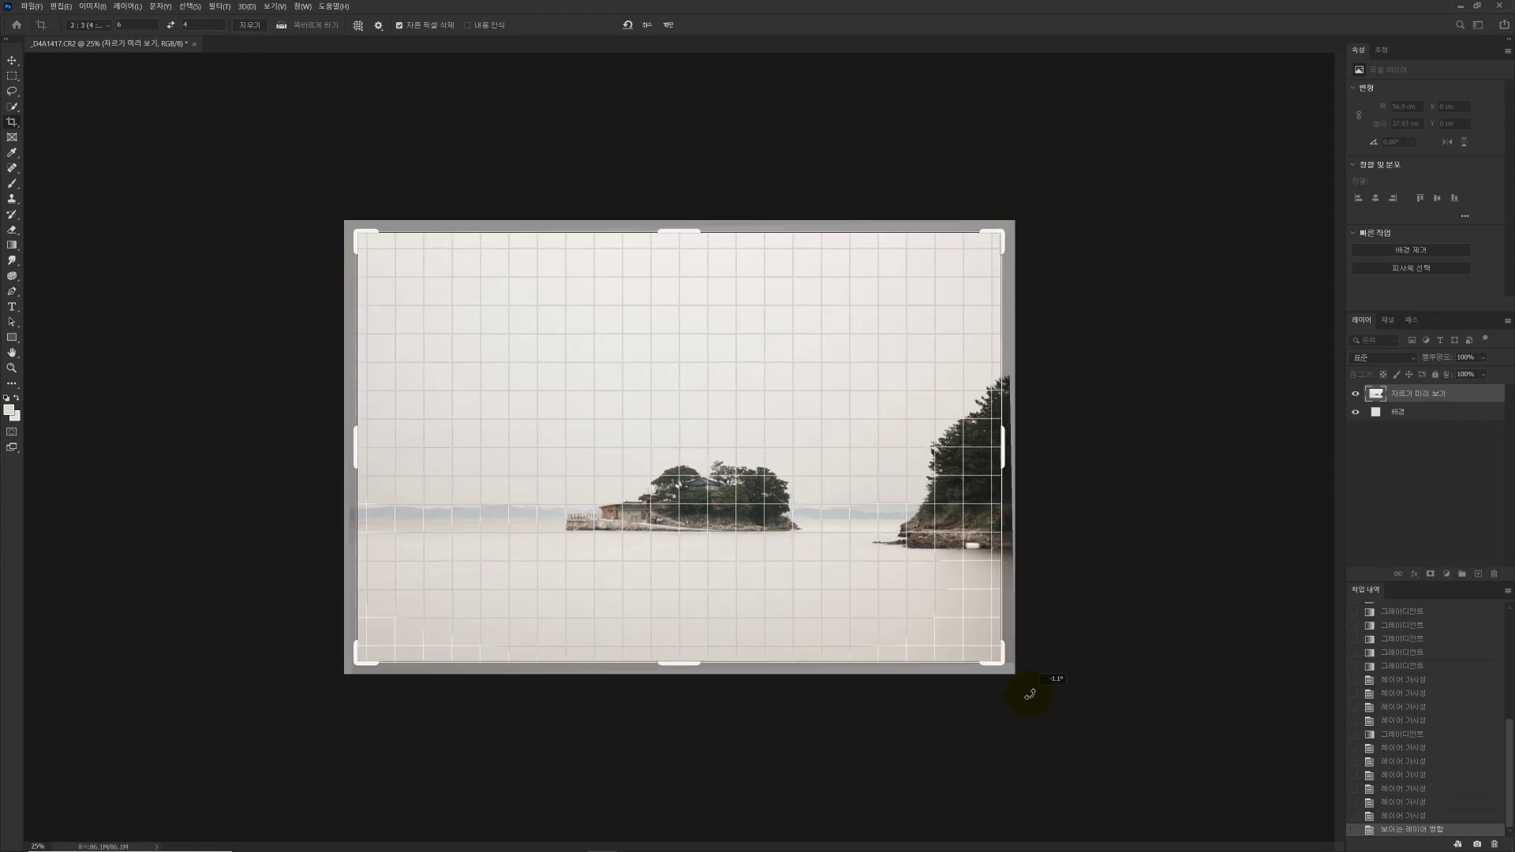
drag(1030, 693, 1028, 693)
double_click(782, 598)
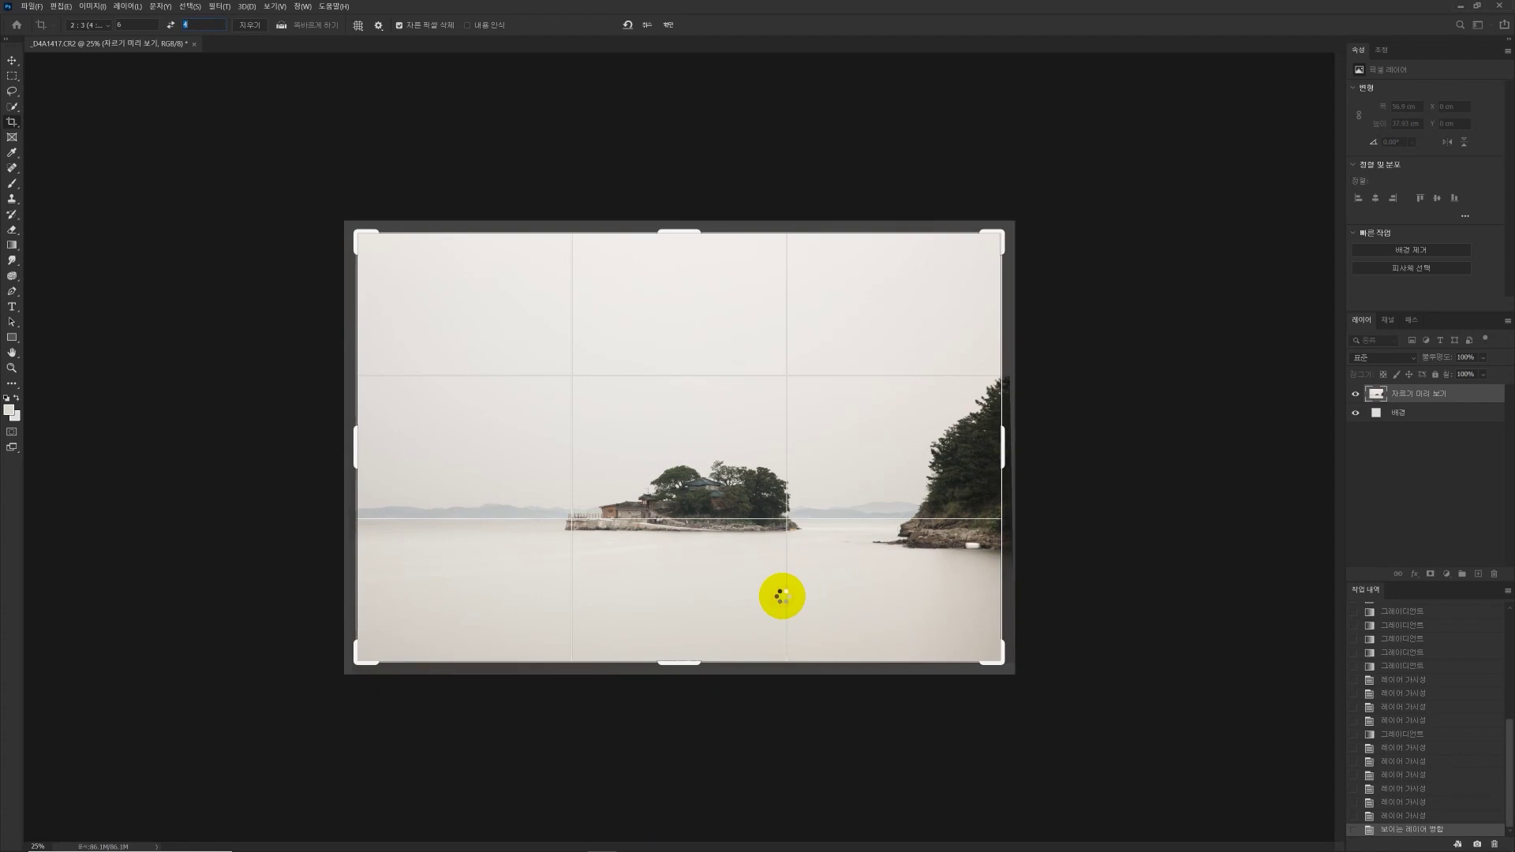
key(z)
click(781, 597)
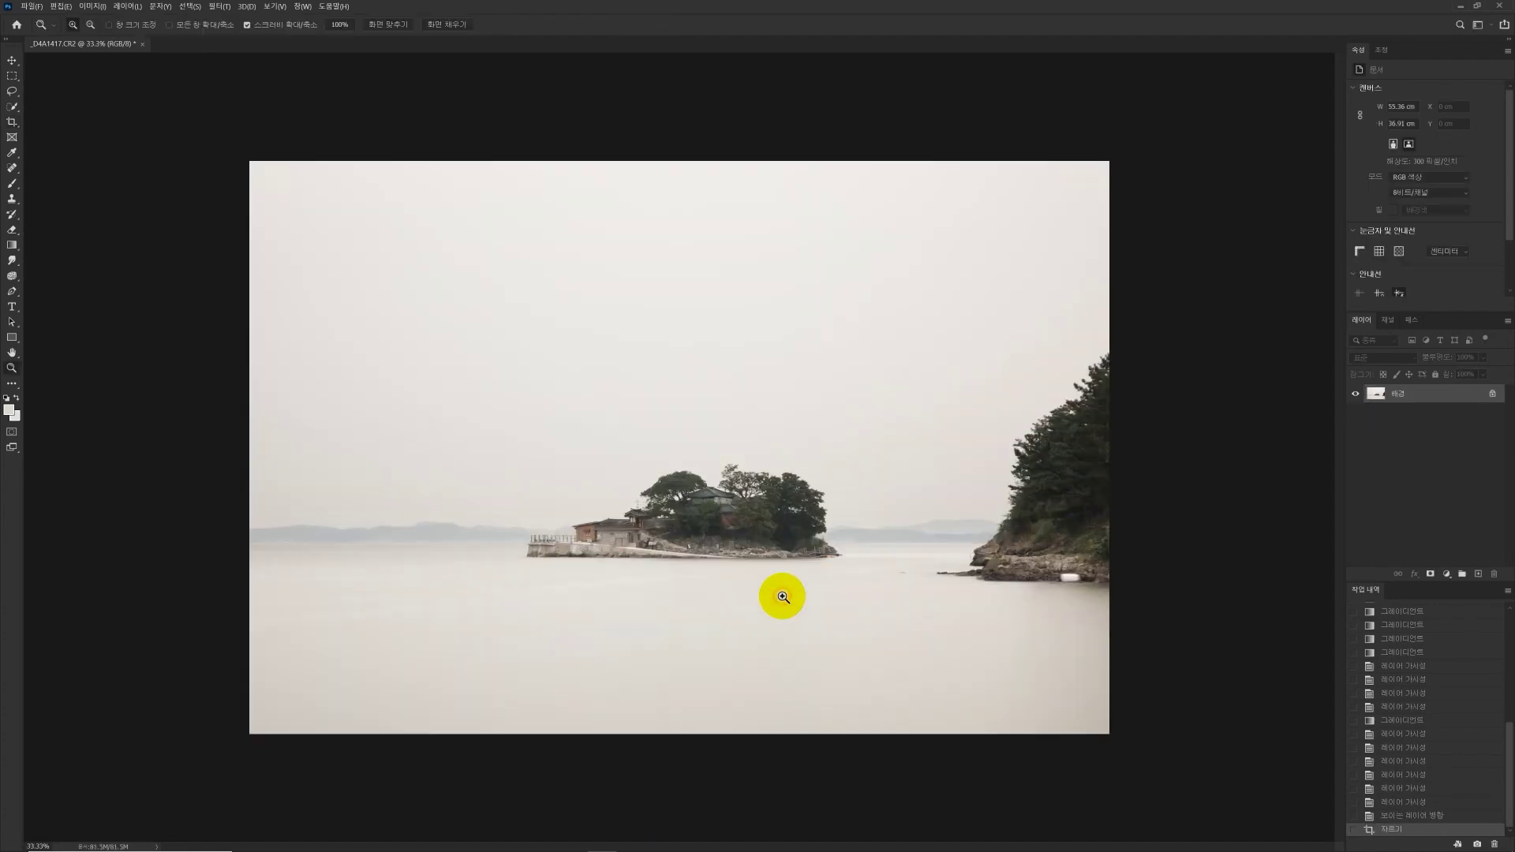
Step: Try a square 4 by 4 crop centred near the island, and return the crop ratio to 6 by 4
alt+click(826, 612)
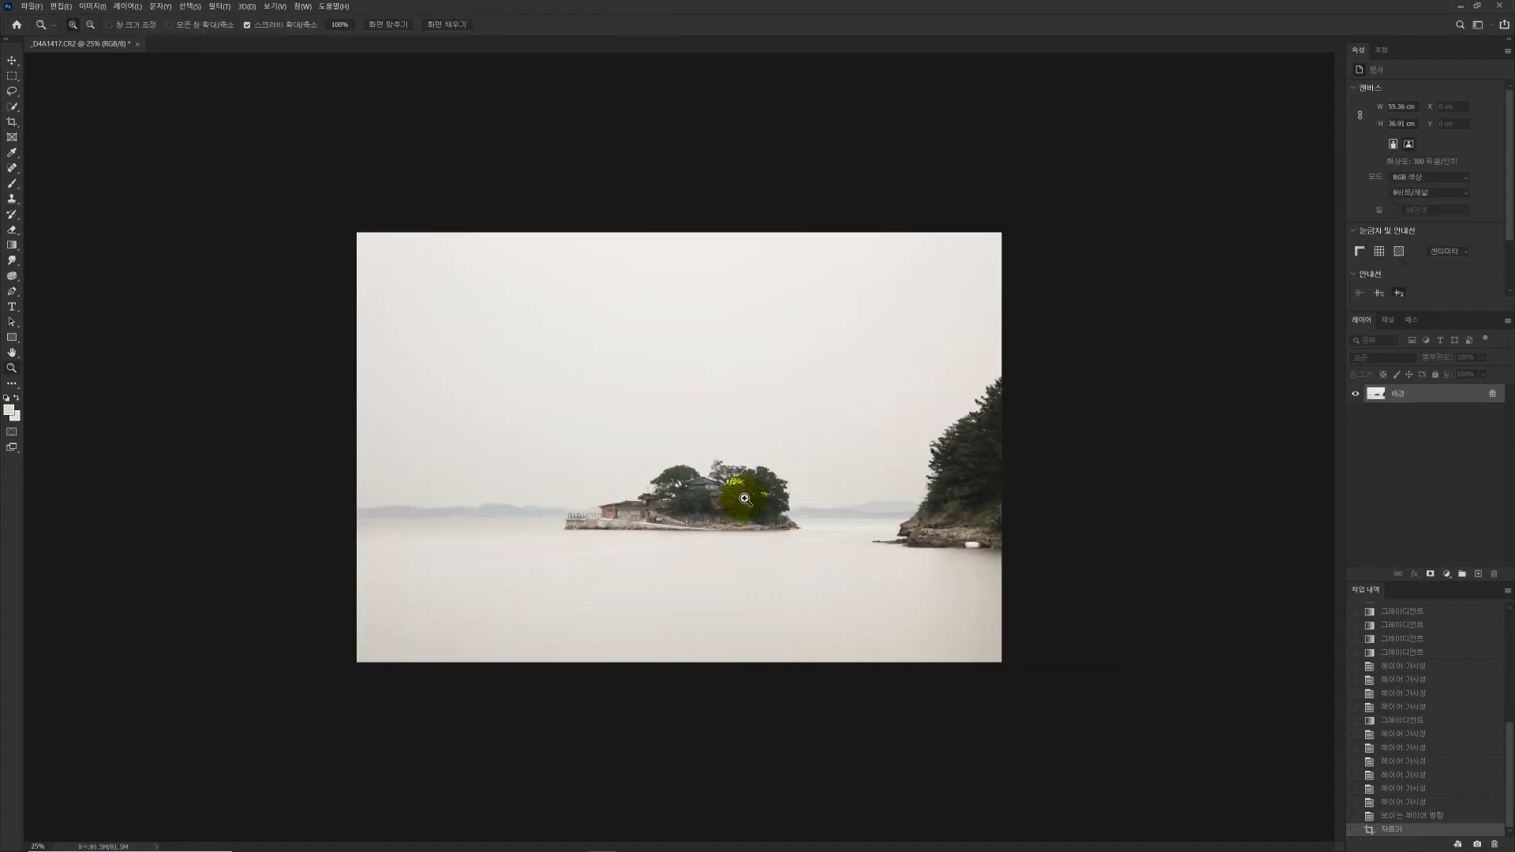
key(c)
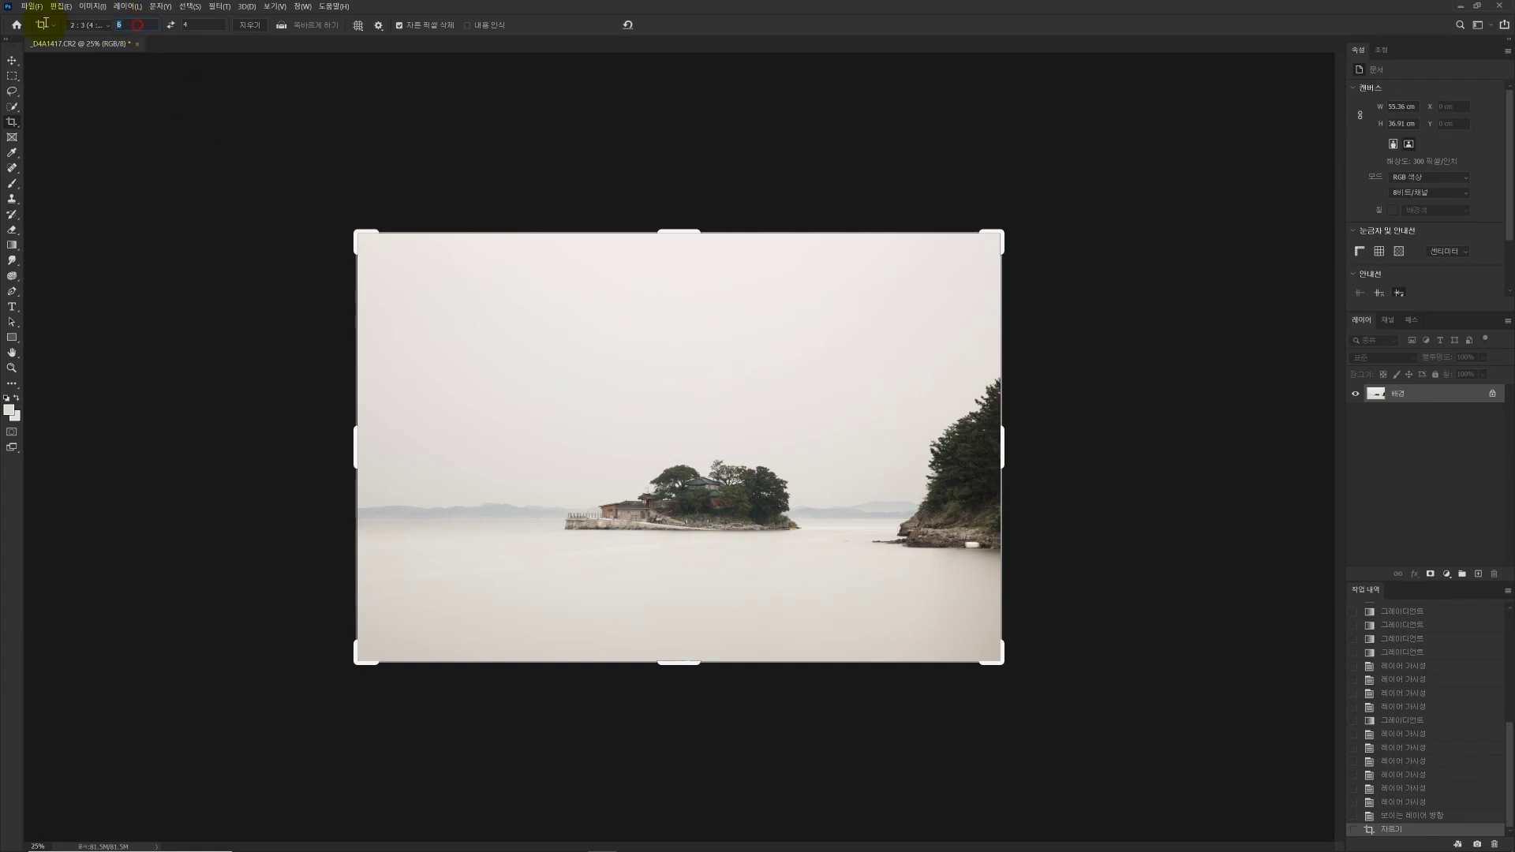
text(4)
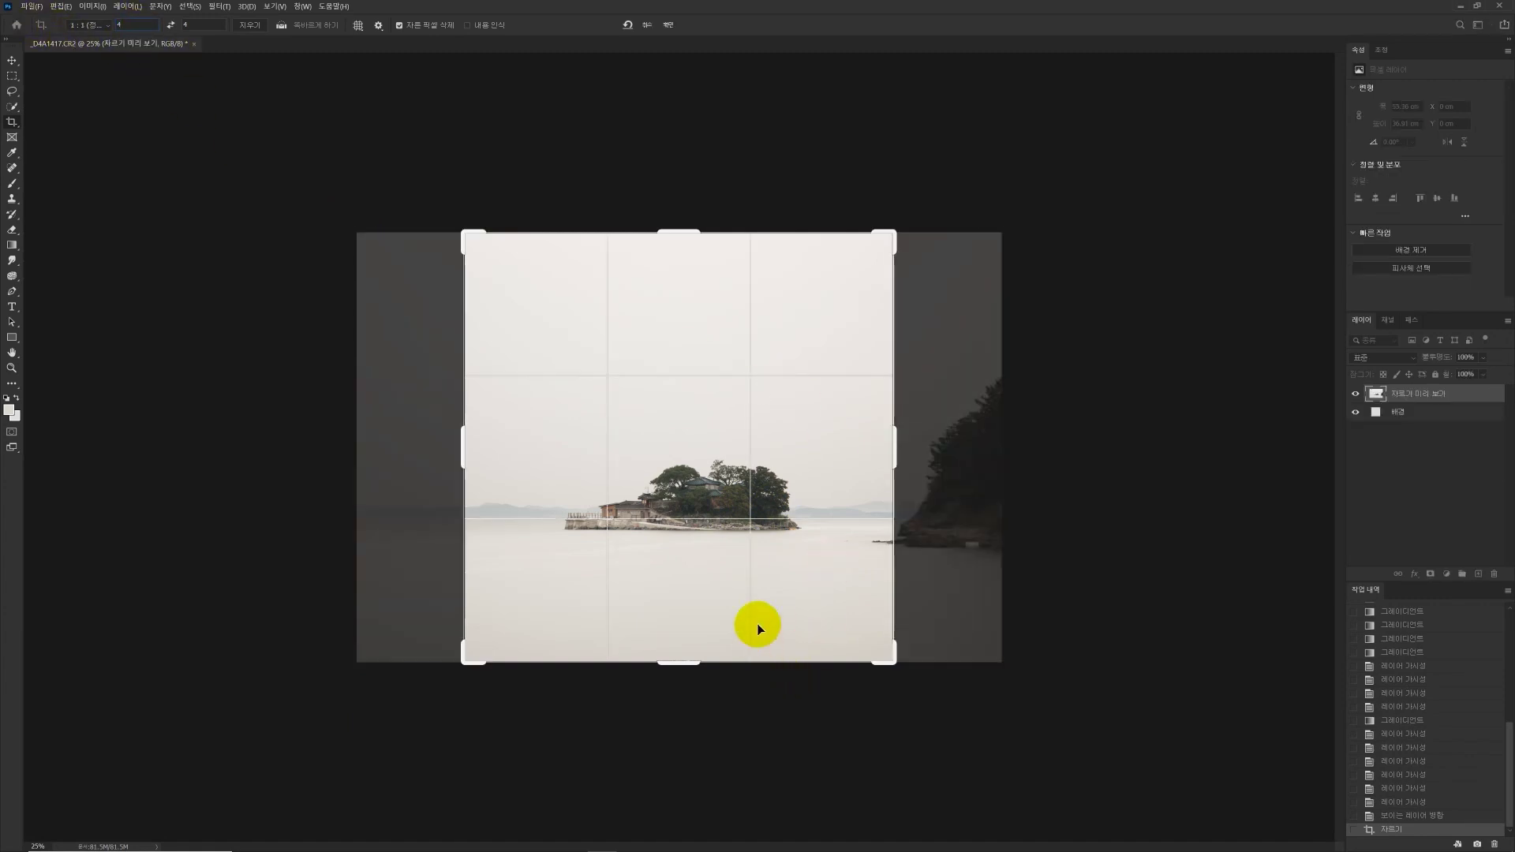
click(695, 625)
drag(694, 626, 686, 623)
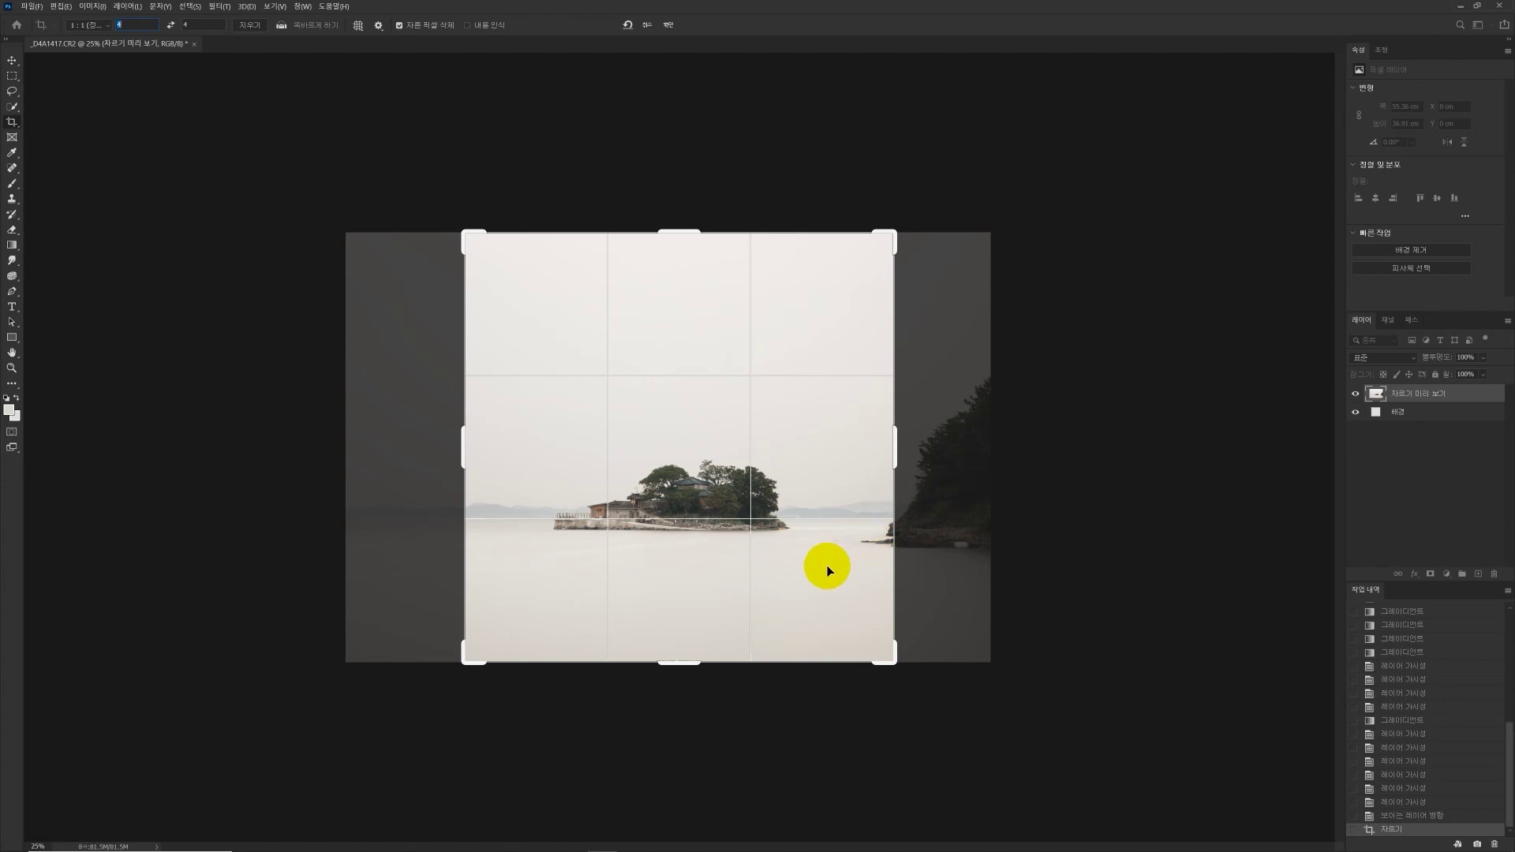
text(6)
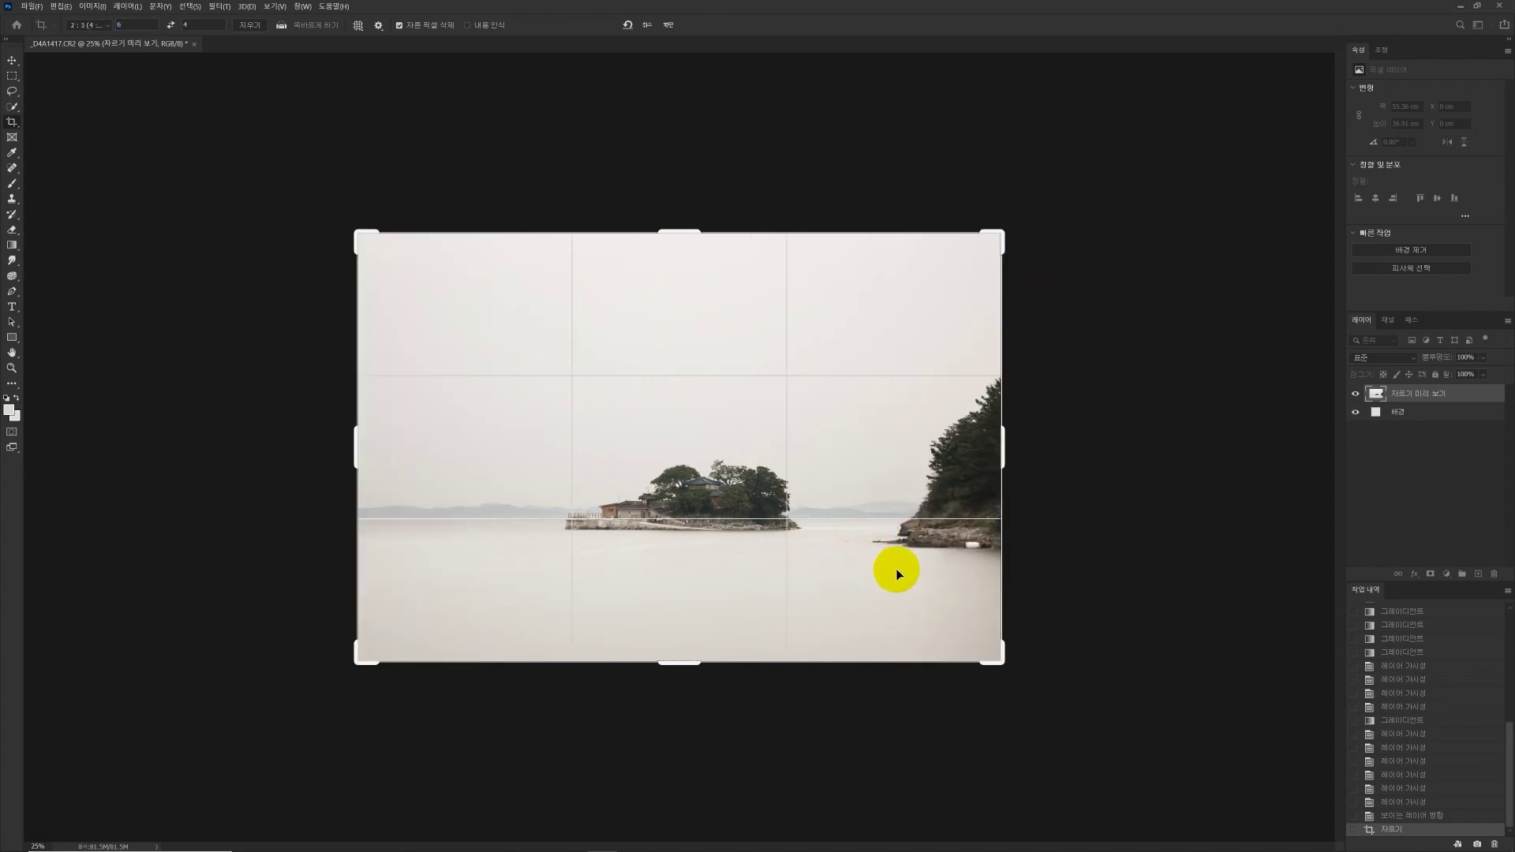
key(Return)
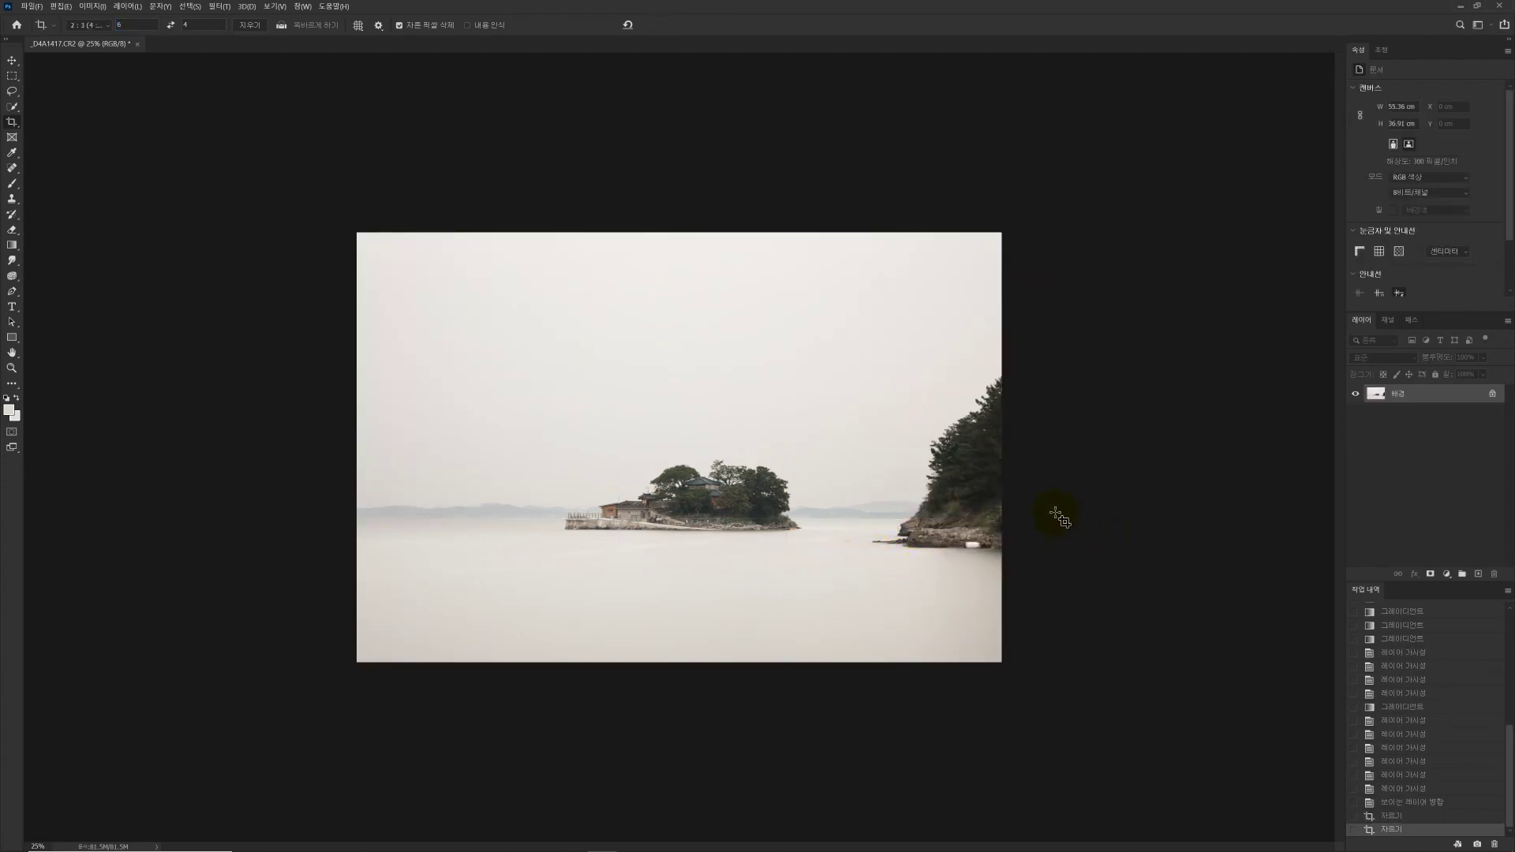
Step: Select the full-height rectangular strip from just beyond the island to the photo's right edge, including the wooded headland
key(m)
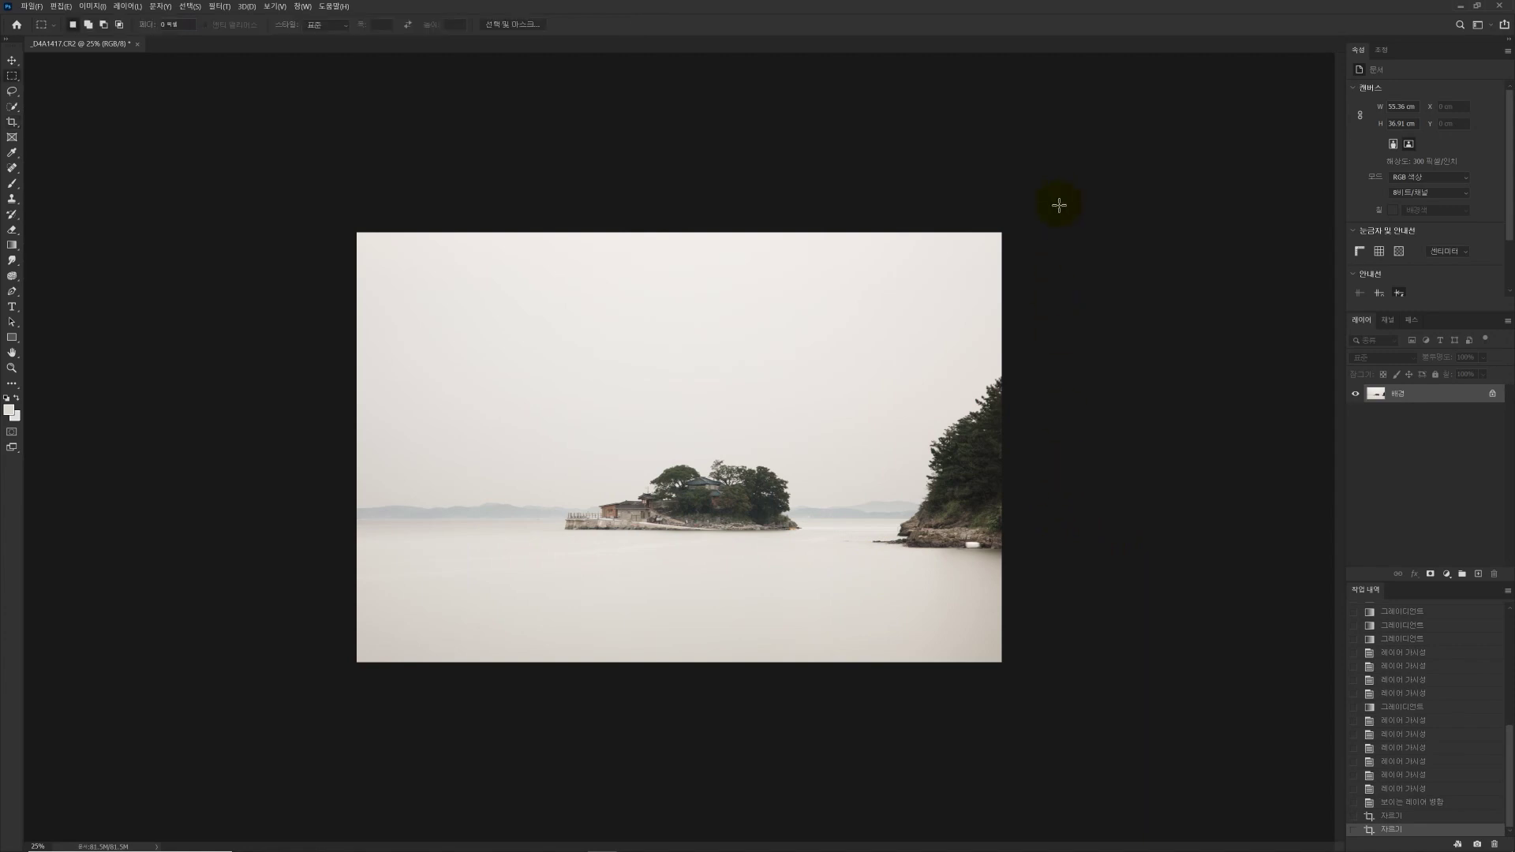
drag(1014, 446, 351, 667)
click(1171, 237)
drag(1151, 134, 1117, 164)
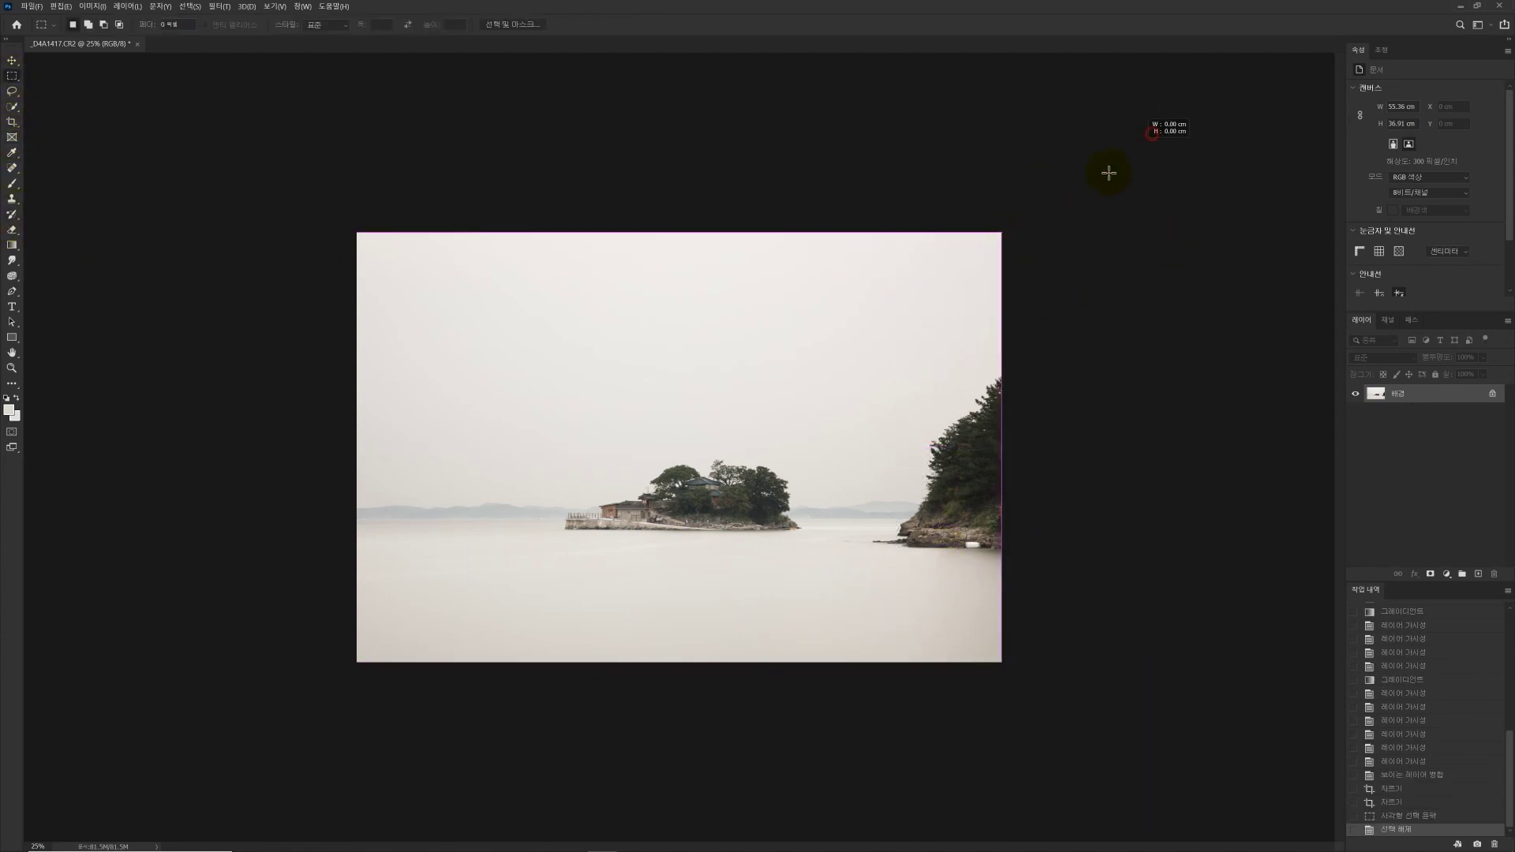
drag(1012, 407, 809, 785)
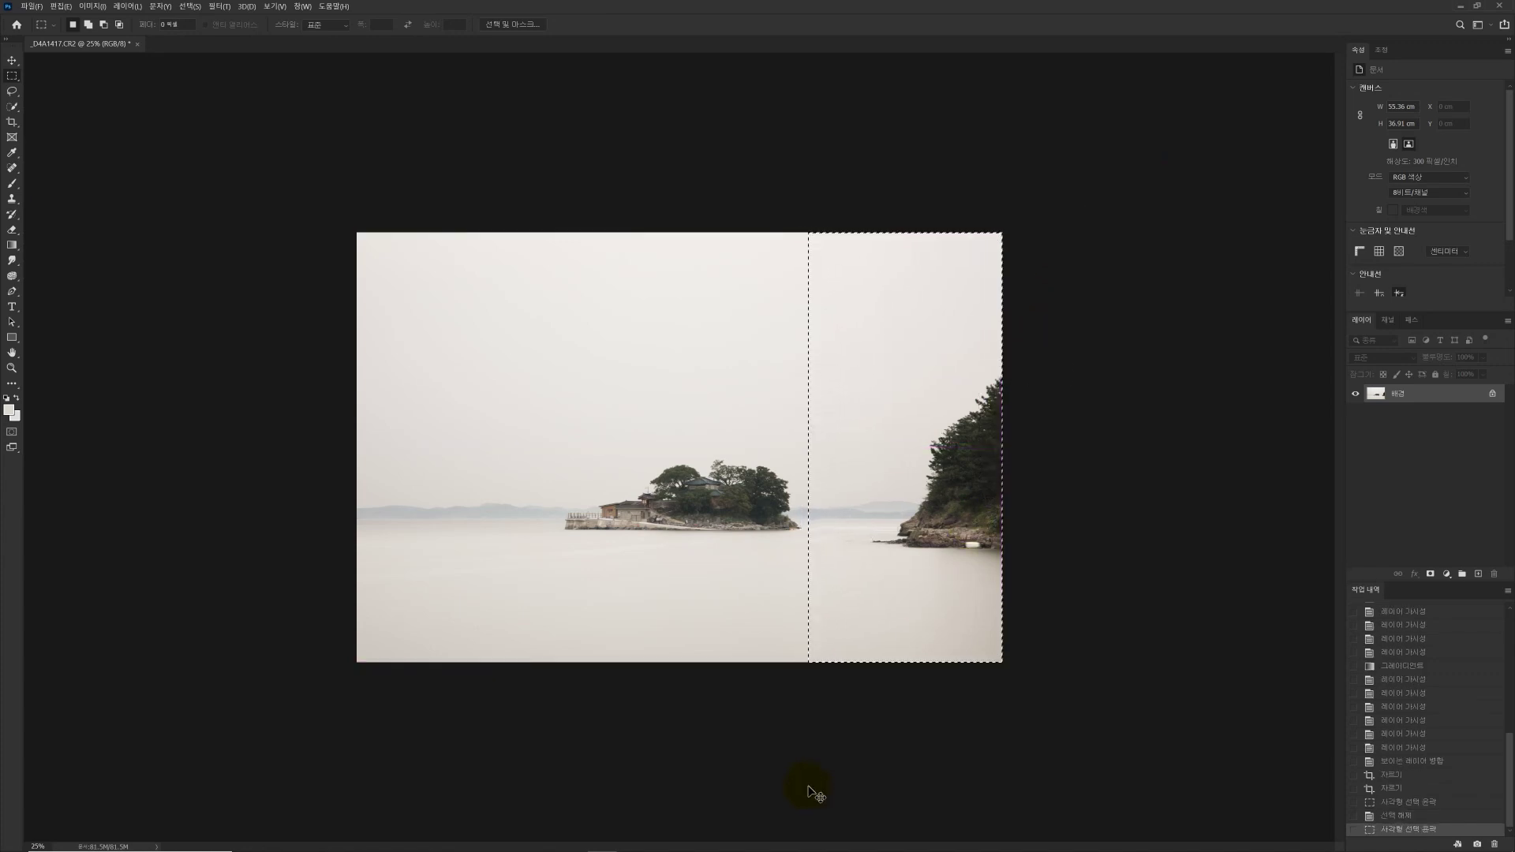
Step: Stretch the selected strip horizontally outward to about 220% with Free Transform to push the headland off the canvas, and deselect it
key(ctrl+t)
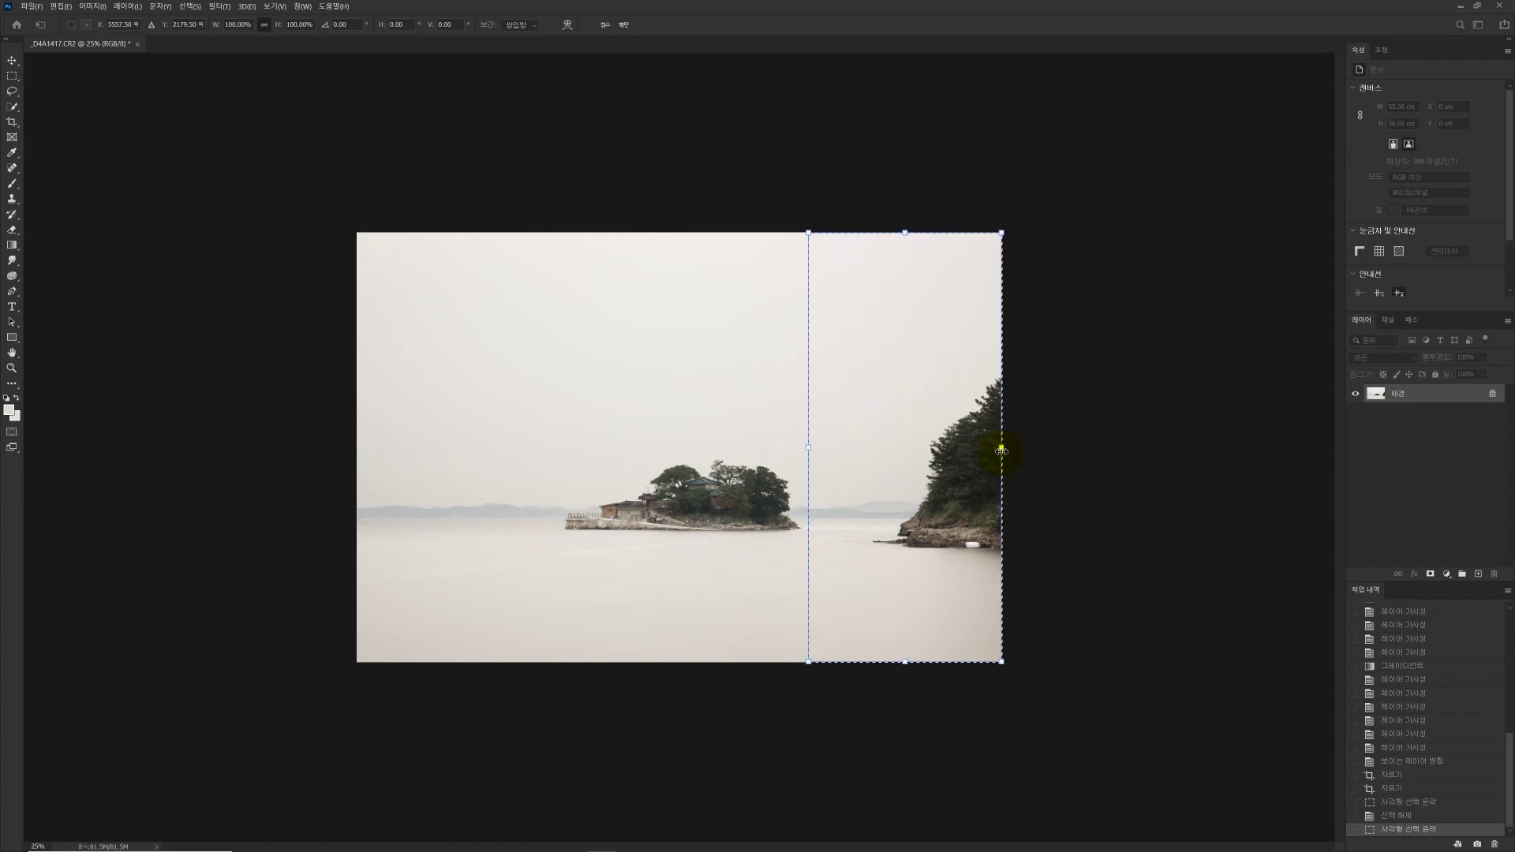
drag(1002, 447, 1226, 448)
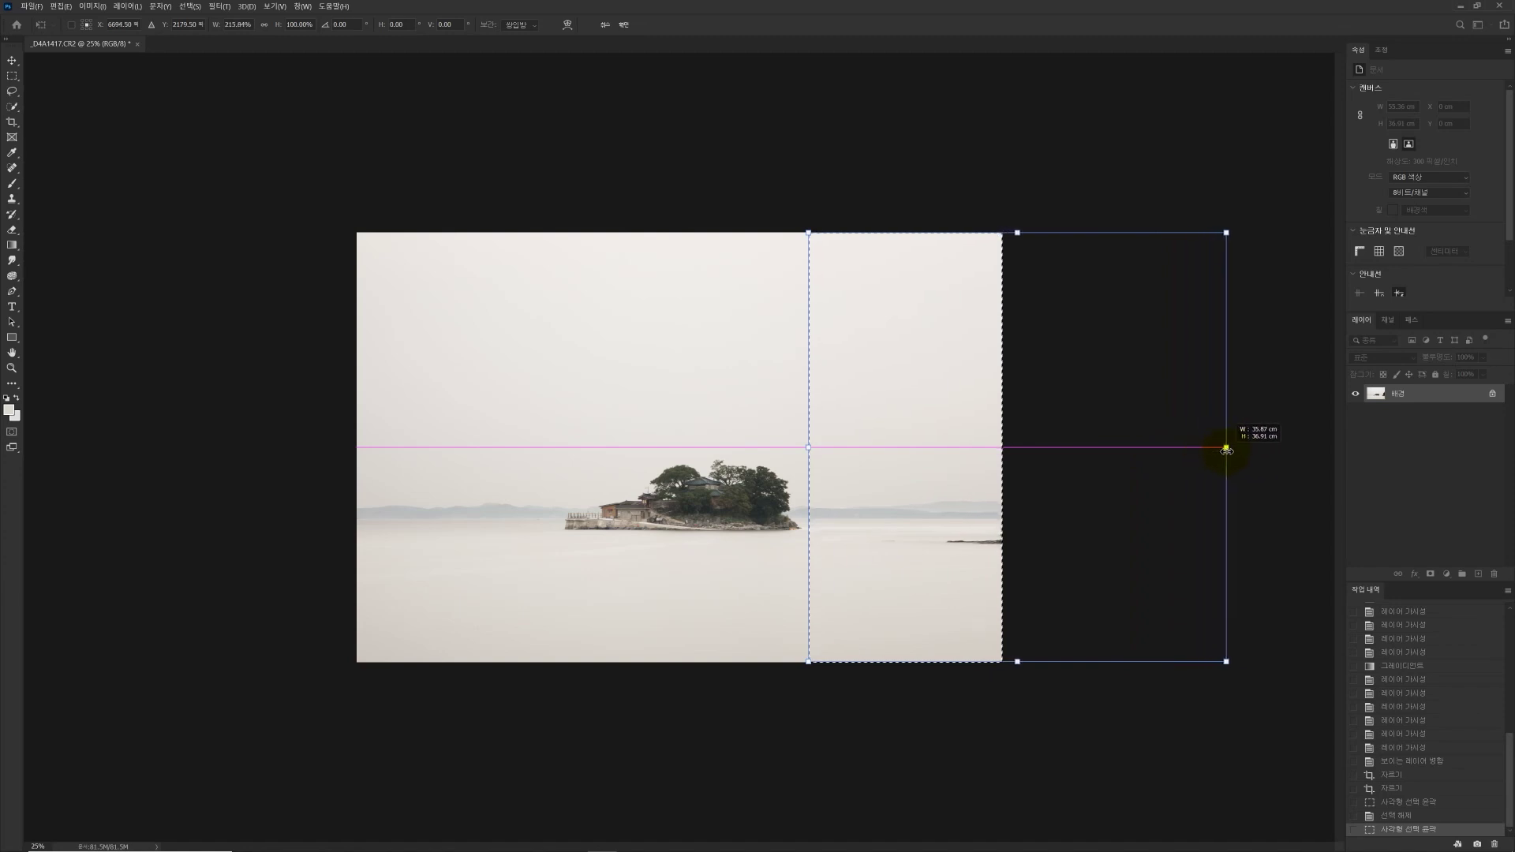
drag(1226, 448, 1001, 449)
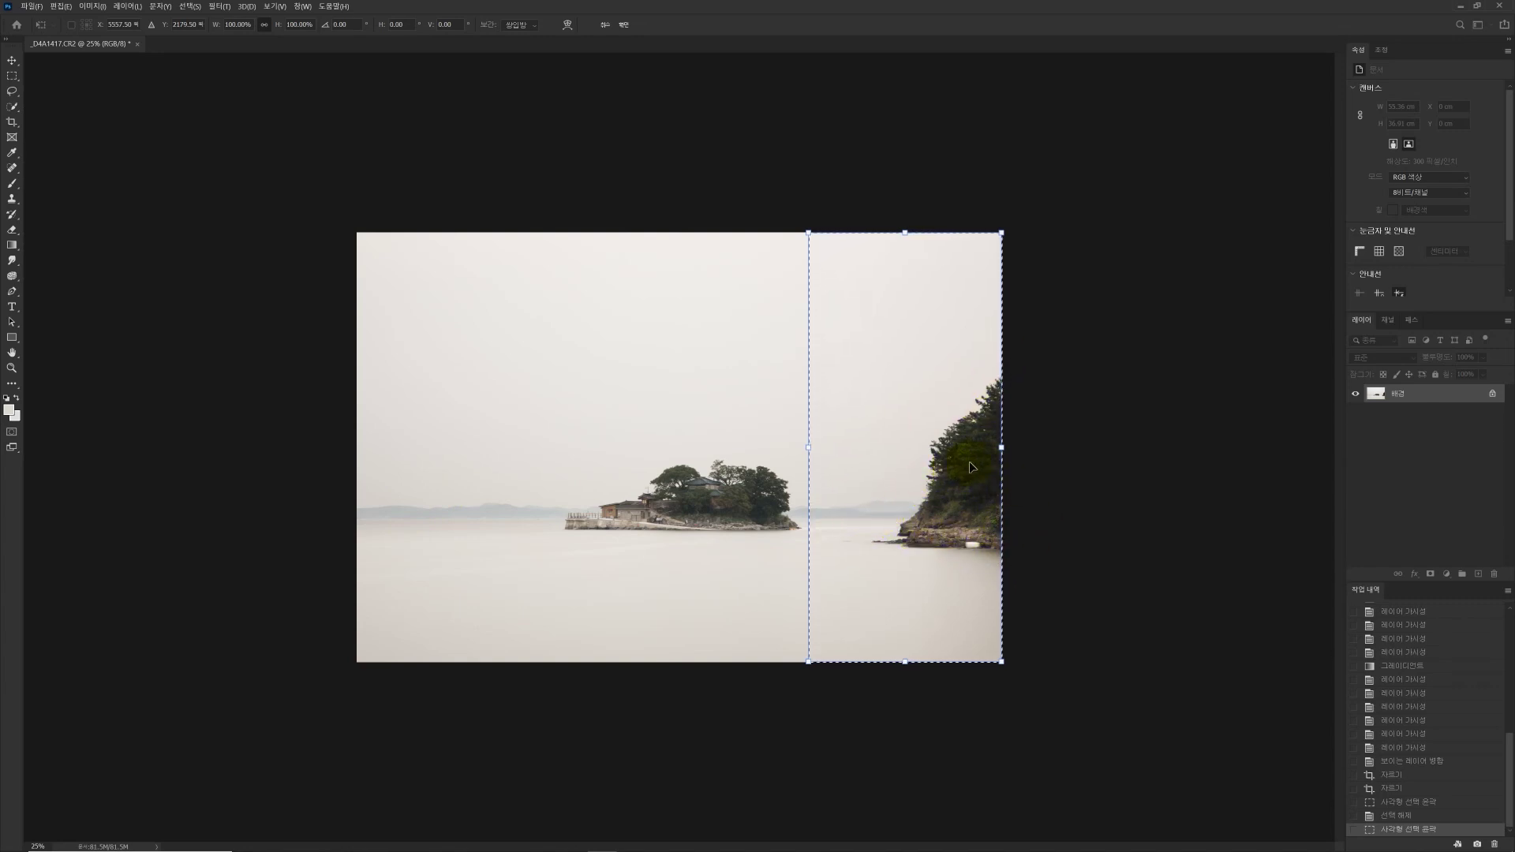
drag(1002, 449, 1240, 459)
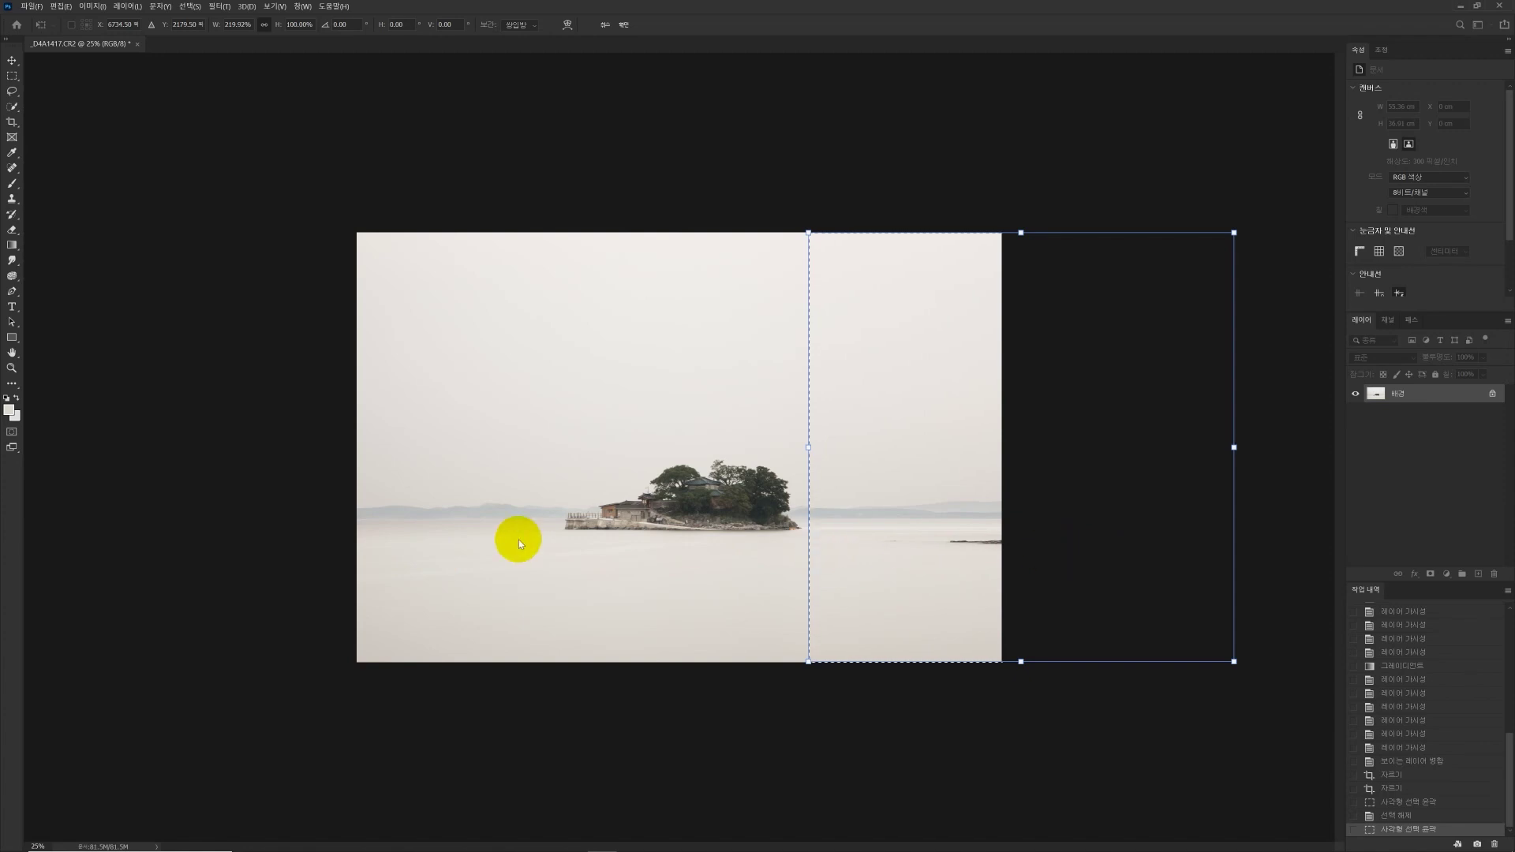
drag(1234, 448, 1239, 448)
key(Return)
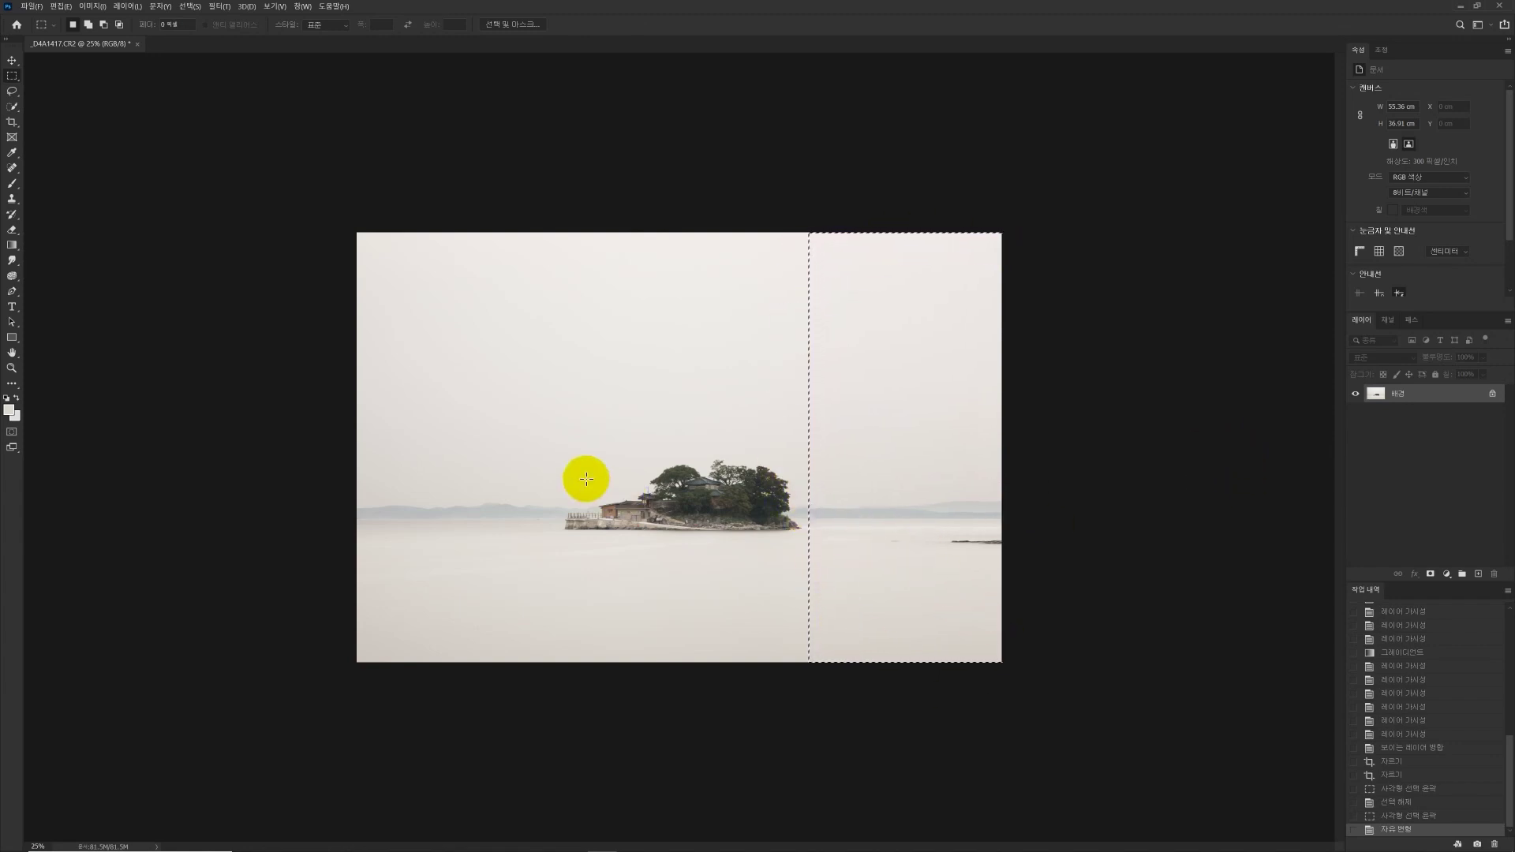
key(l)
click(737, 404)
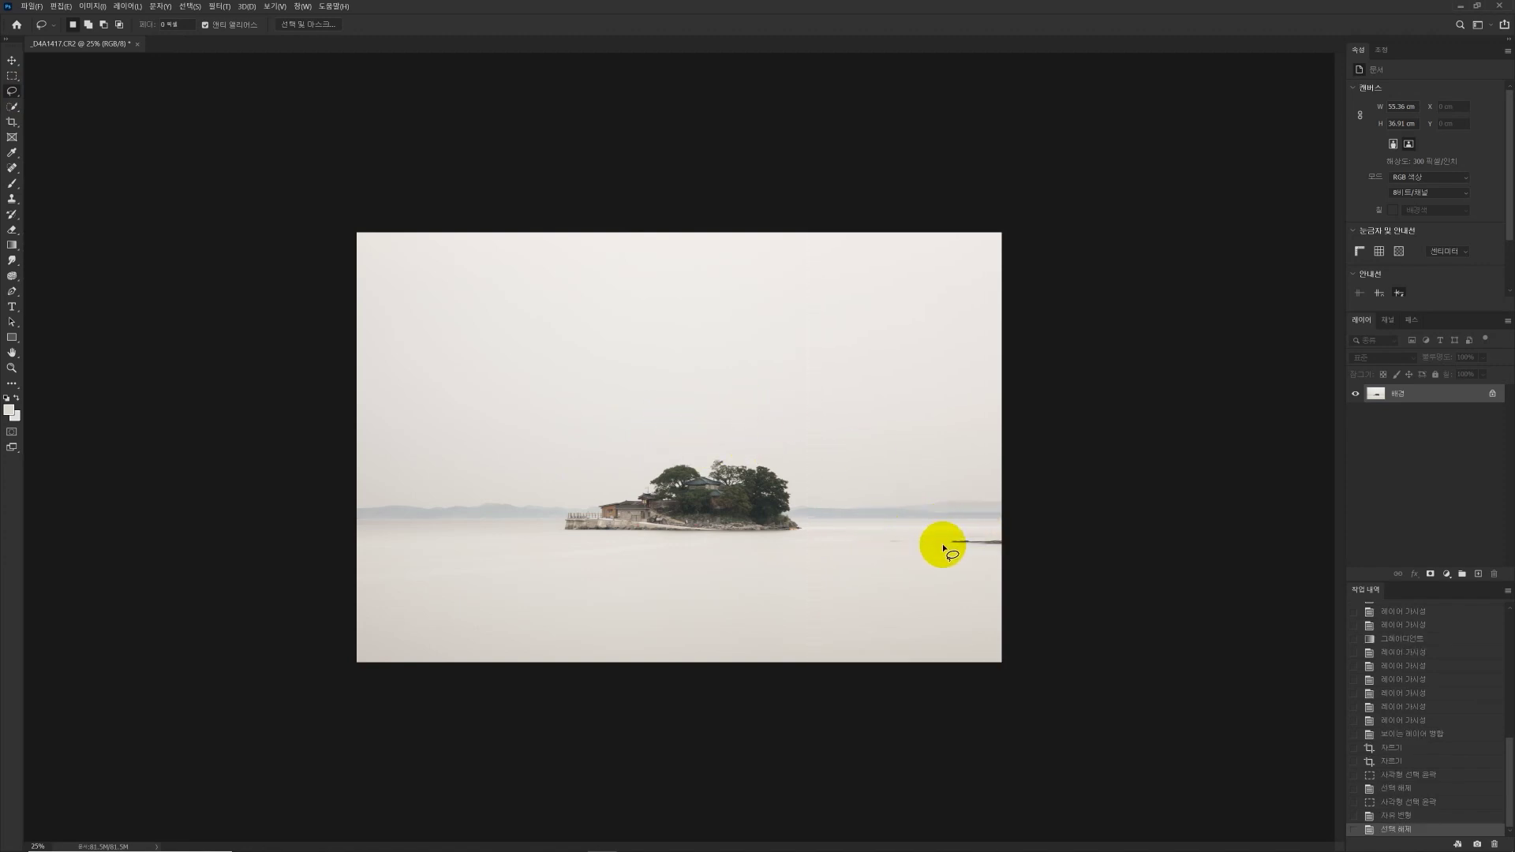
Step: Remove the leftover rocks from the water to the right of the island with the Spot Healing Brush
key(z)
click(1024, 581)
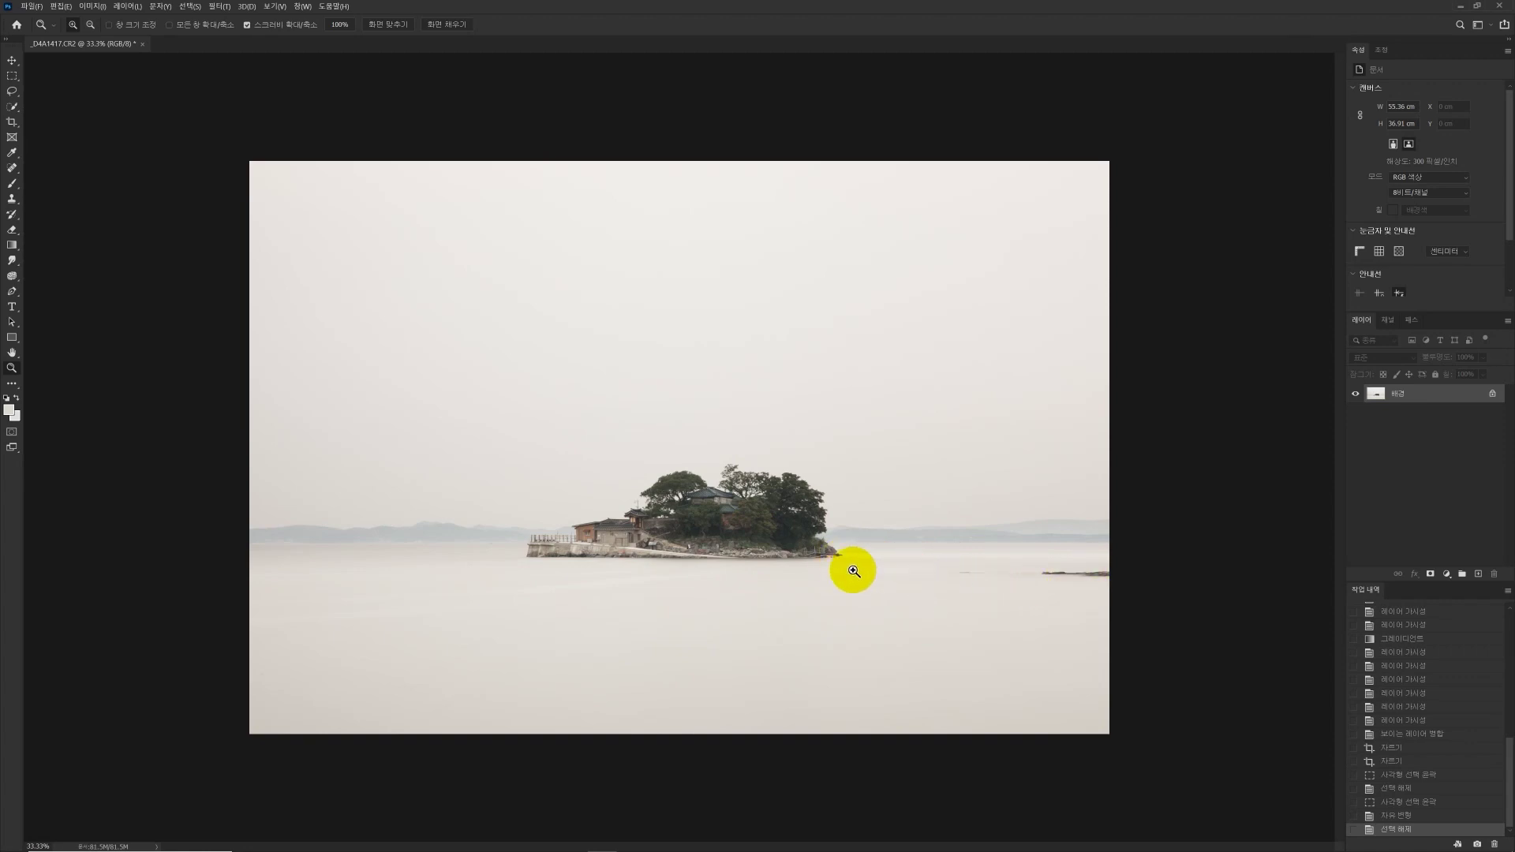
key(j)
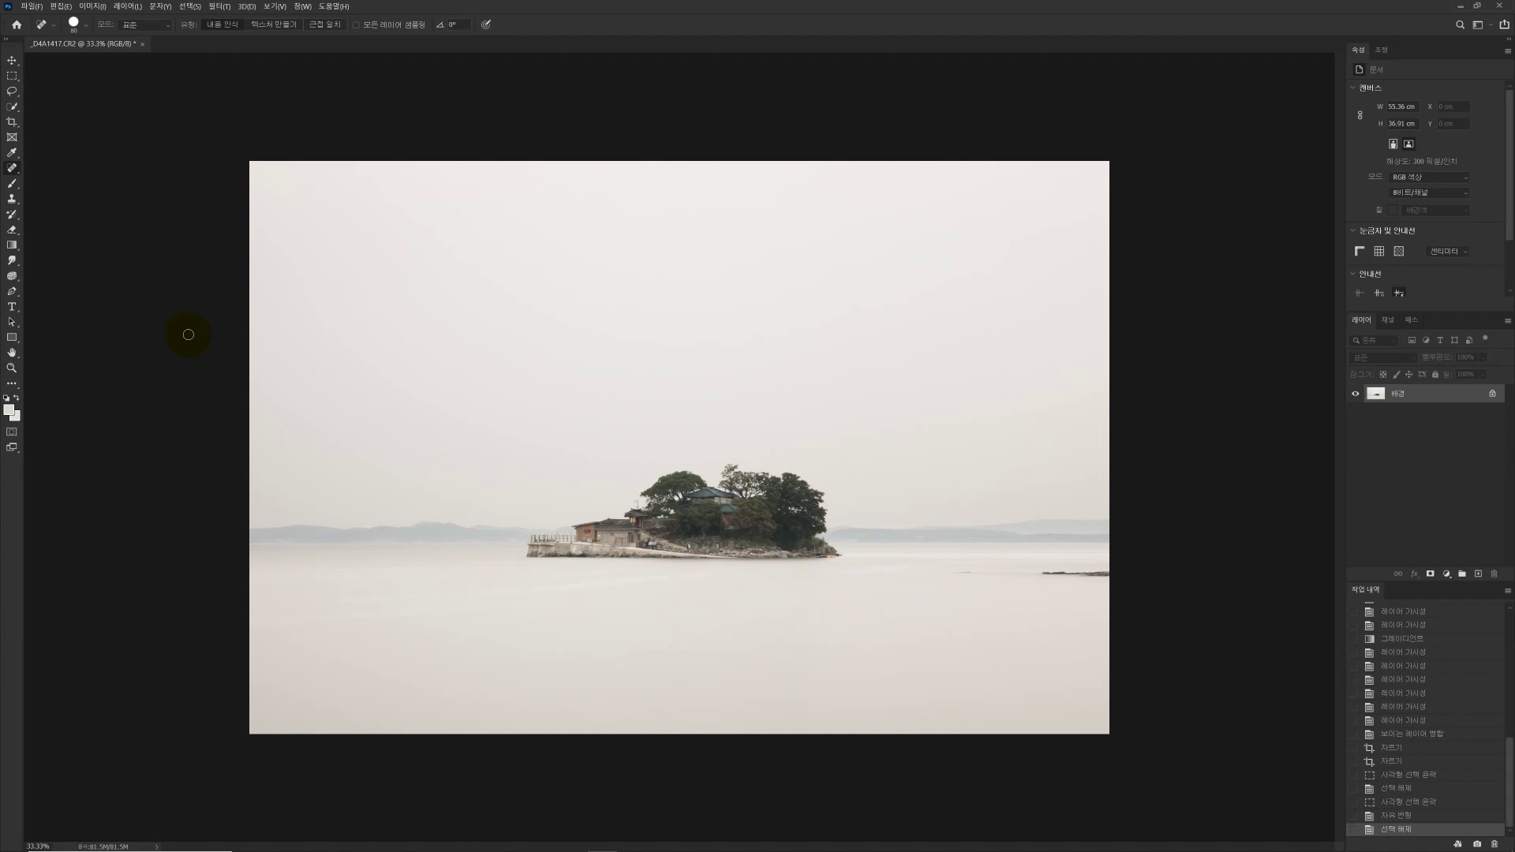
right_click(16, 173)
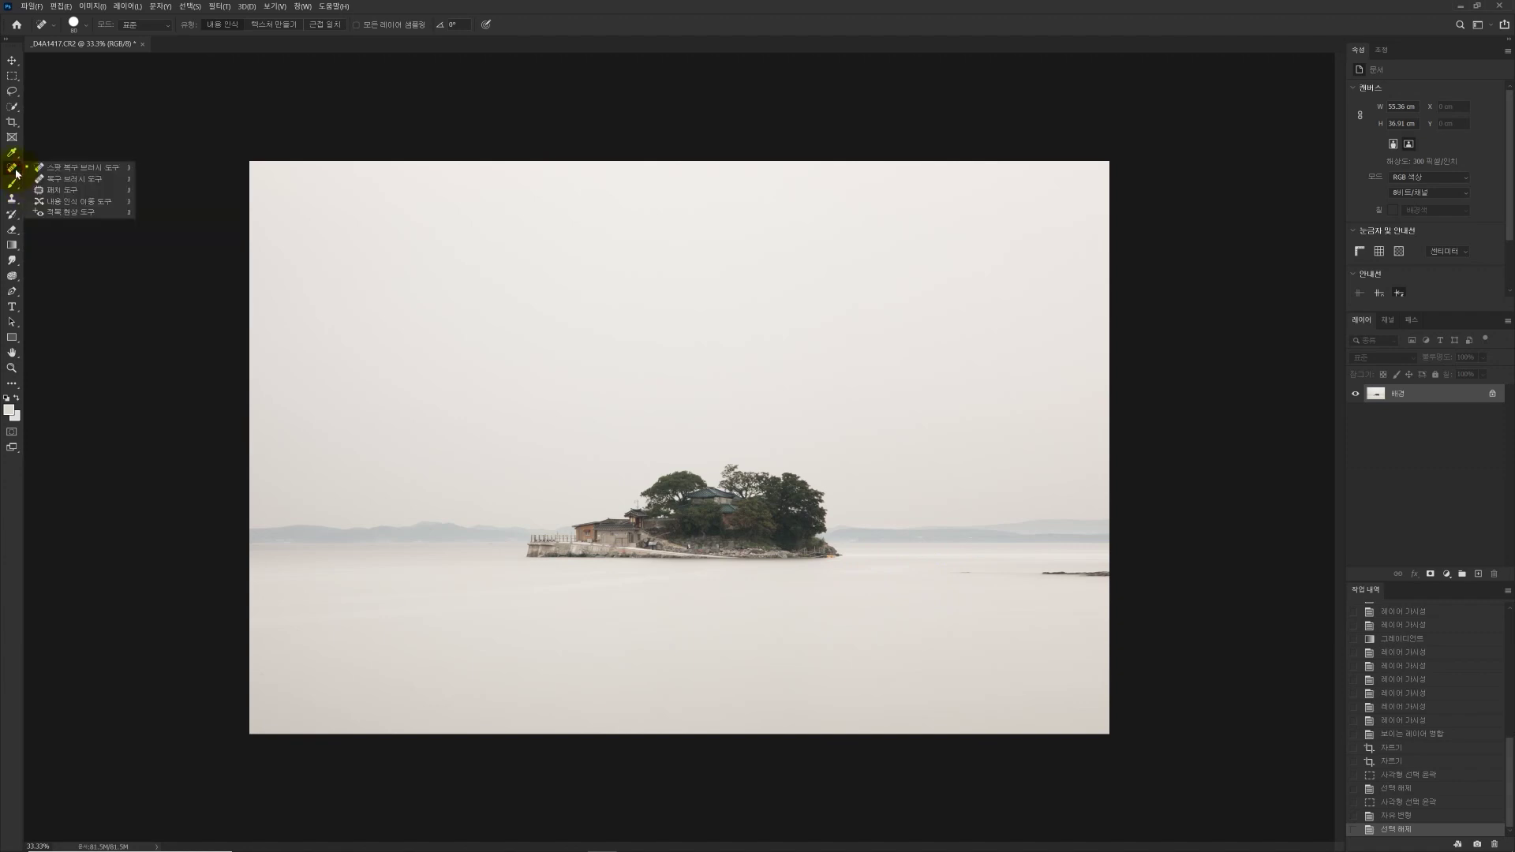
click(80, 167)
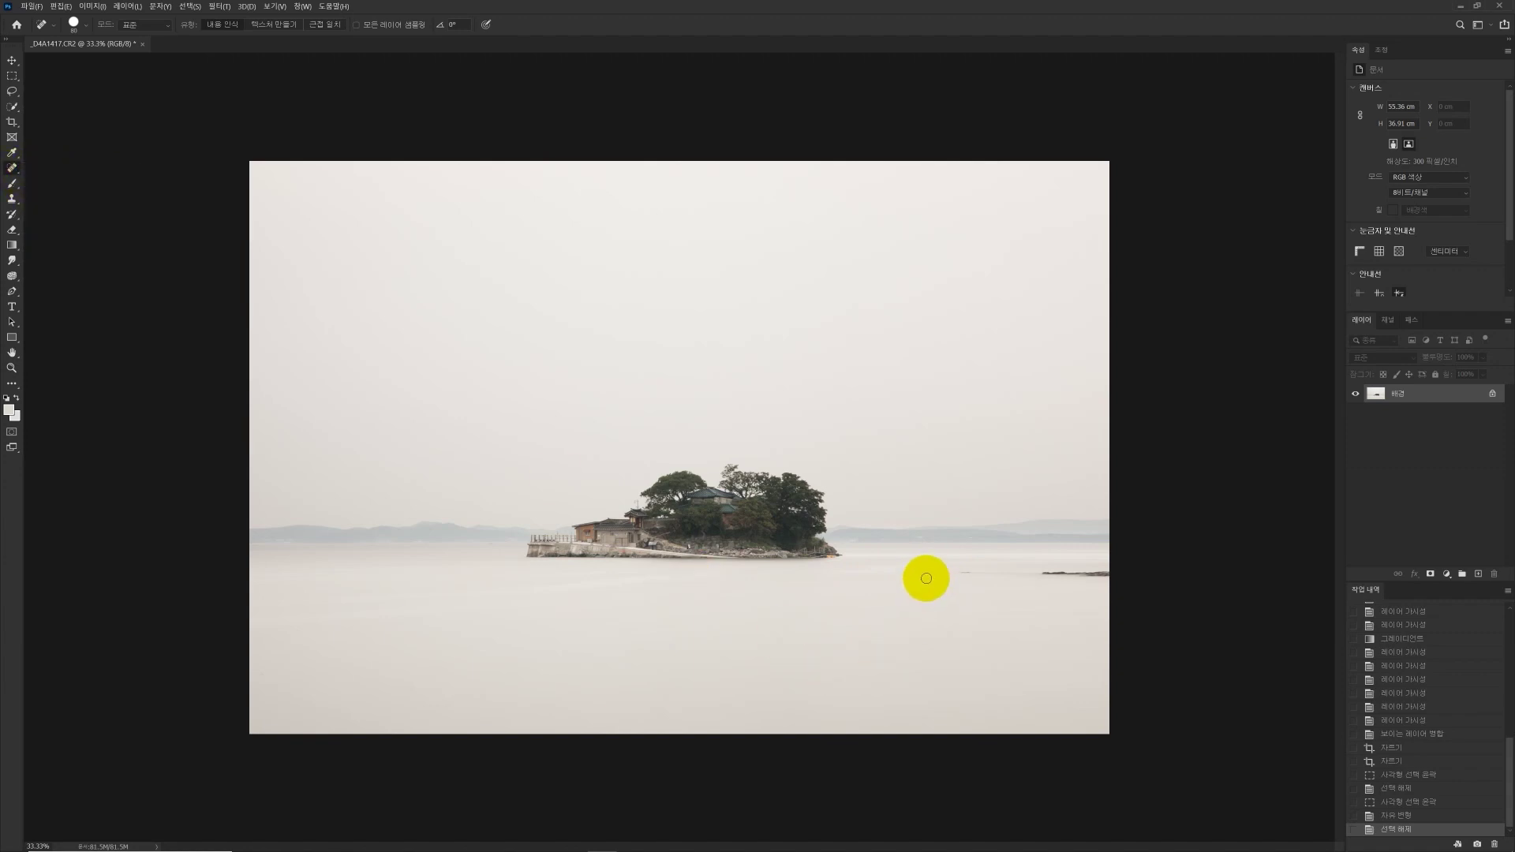
drag(940, 573, 1117, 576)
click(1092, 576)
click(1001, 576)
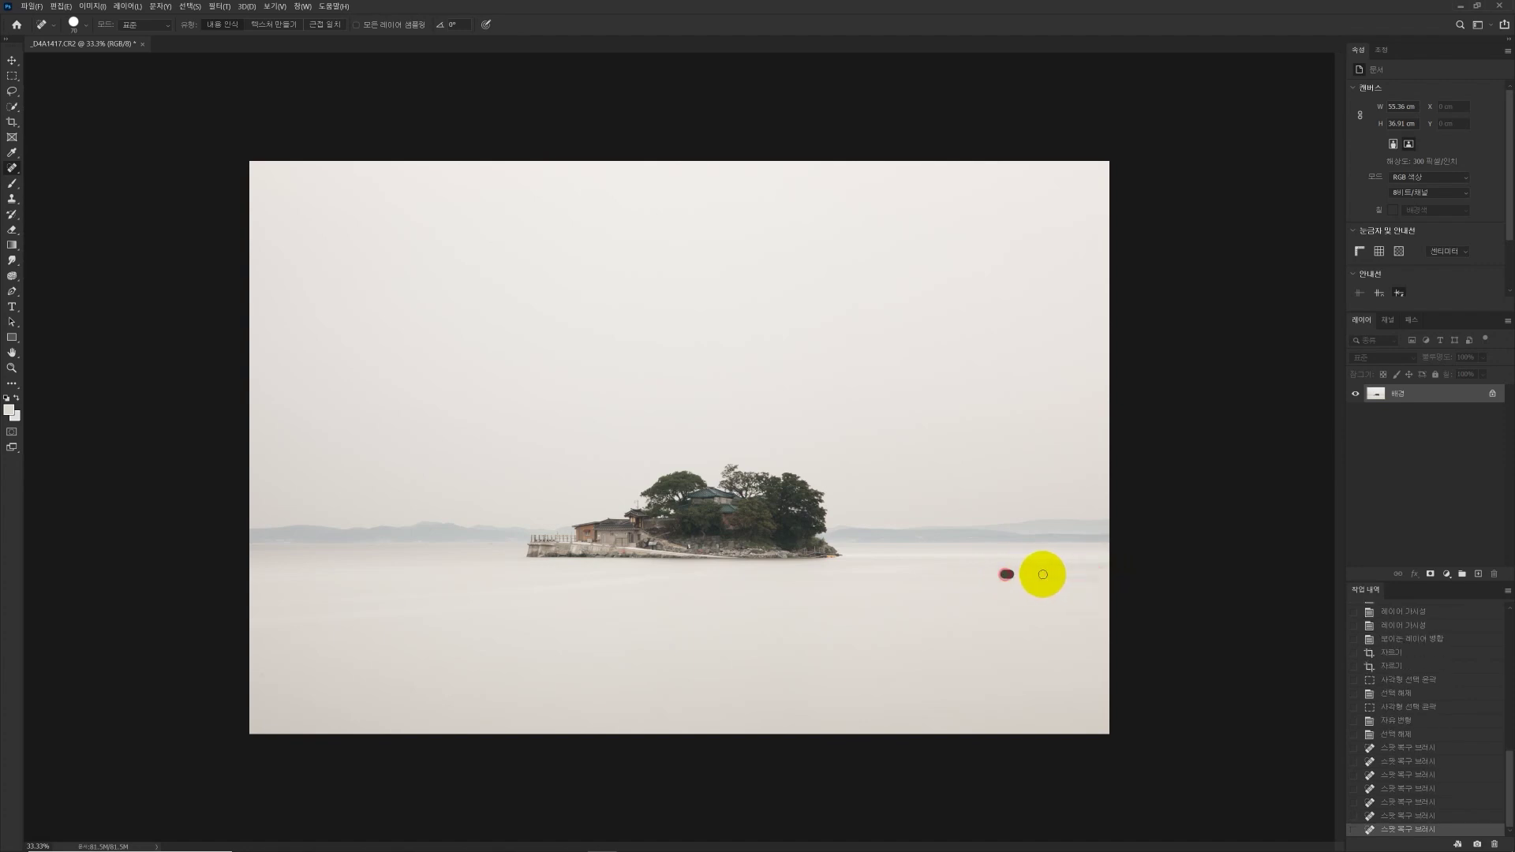
click(1066, 577)
Step: Duplicate the background layer and apply Surface Blur to the copy with a radius of 60 pixels
key(z)
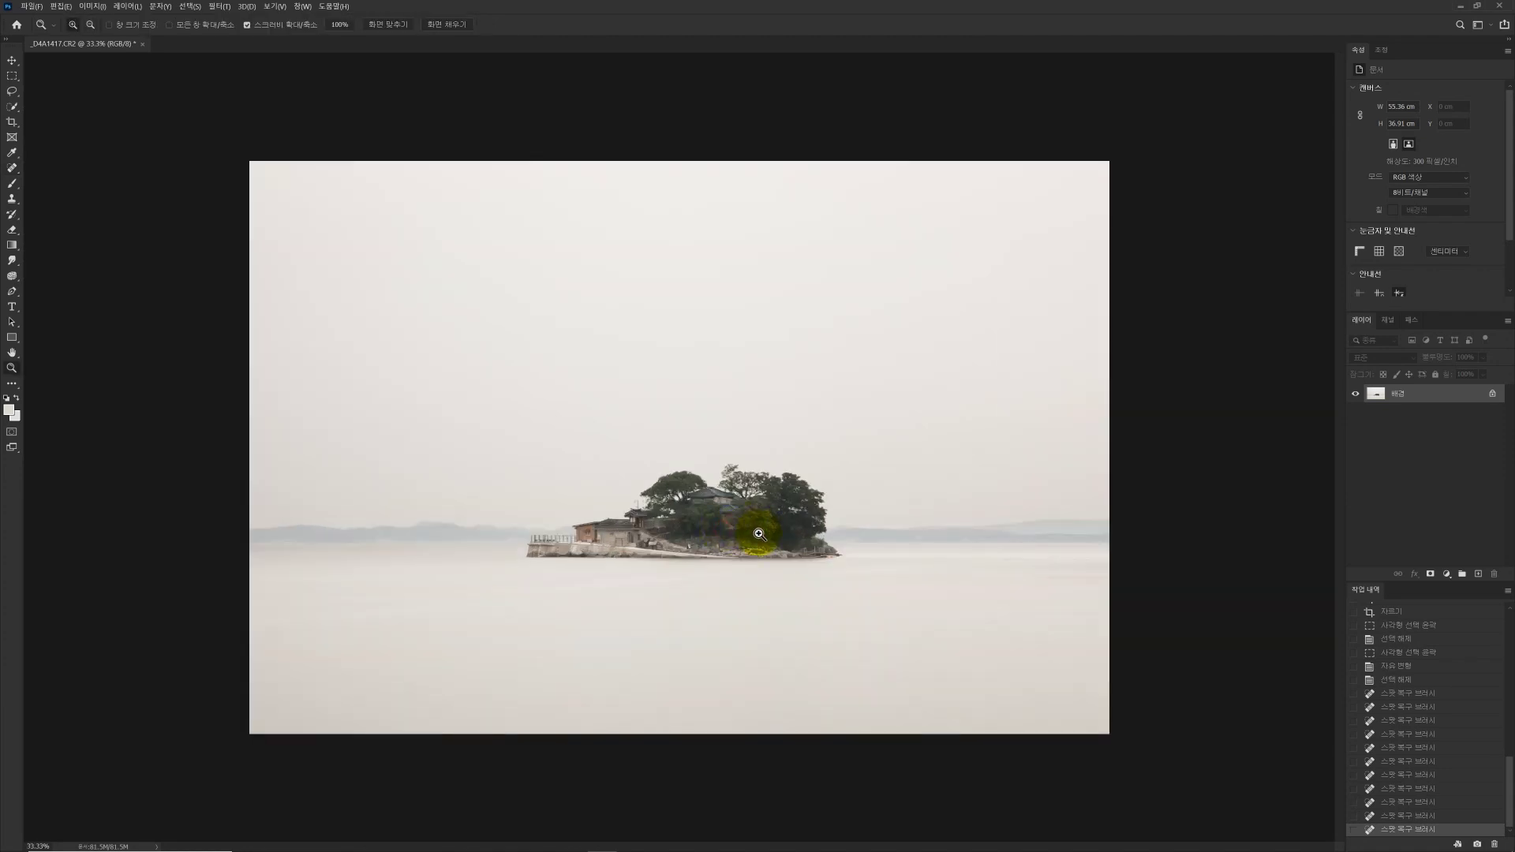
click(590, 607)
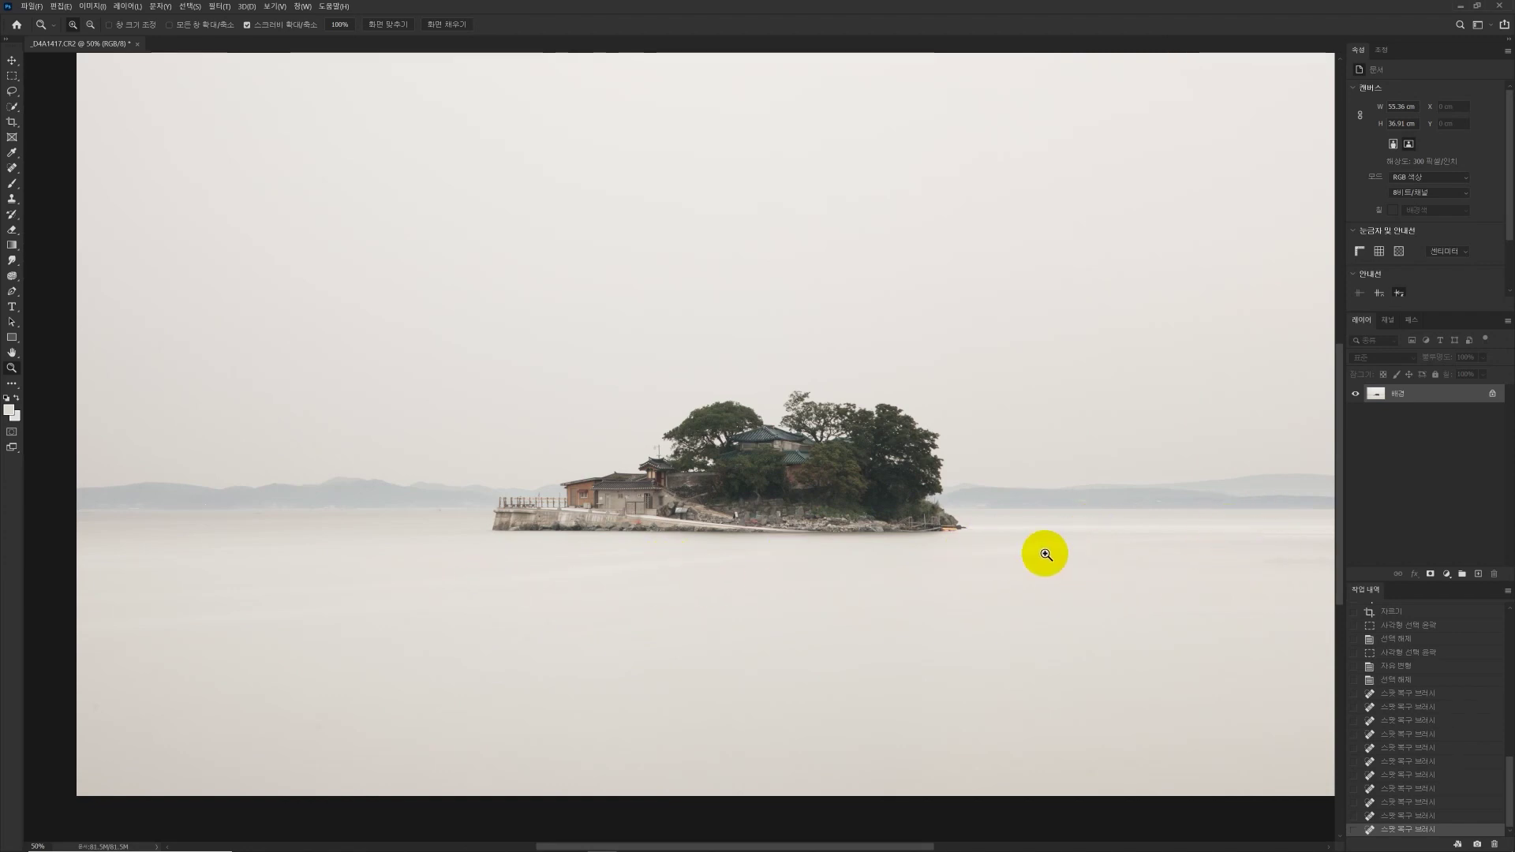
alt+click(762, 591)
key(ctrl+j)
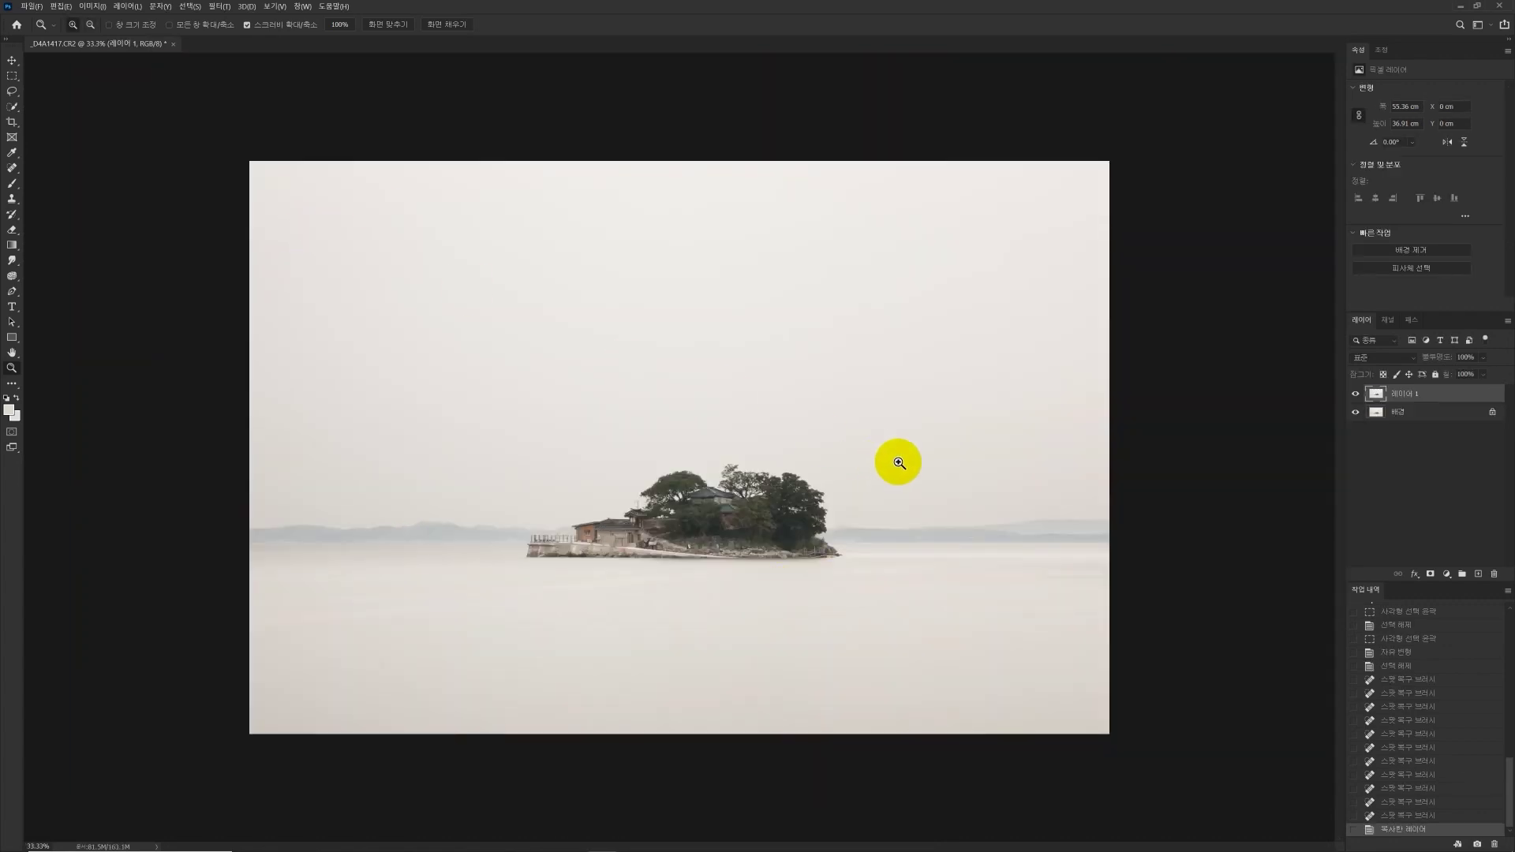
click(219, 5)
mouse_move(321, 209)
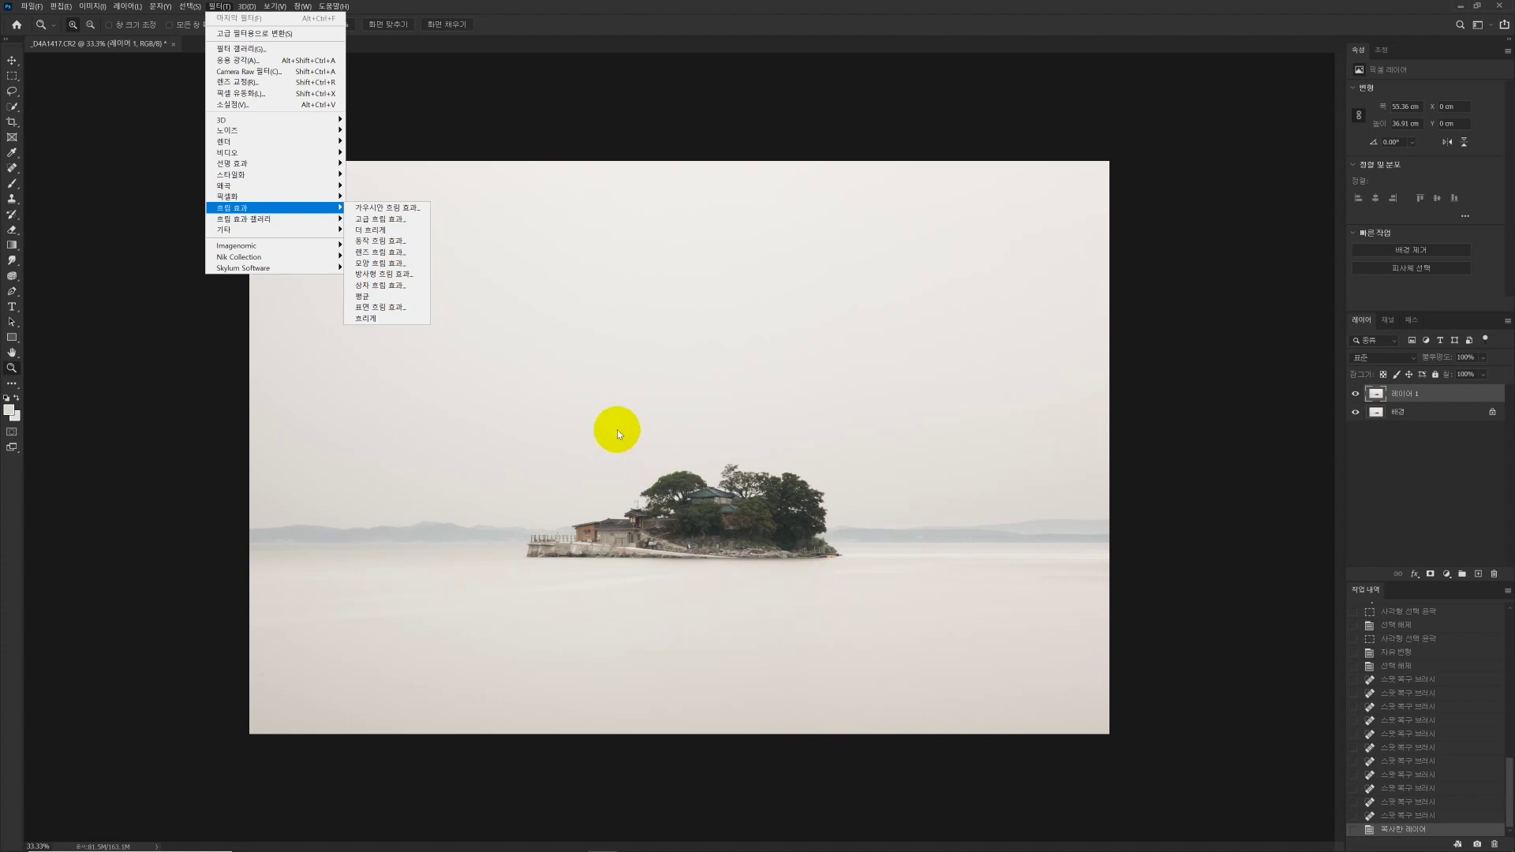
click(370, 308)
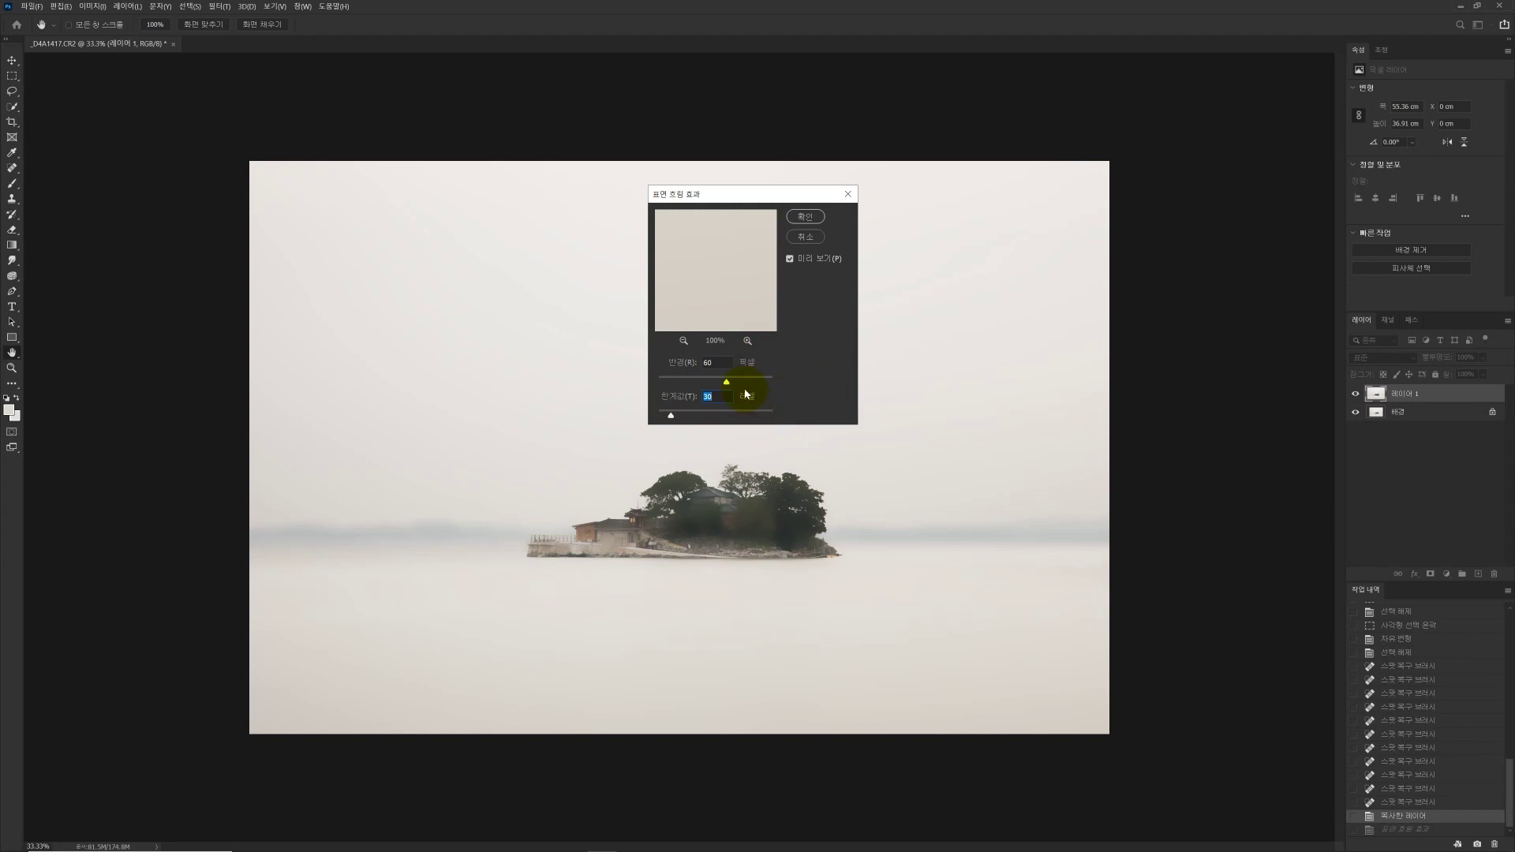
click(802, 239)
click(804, 219)
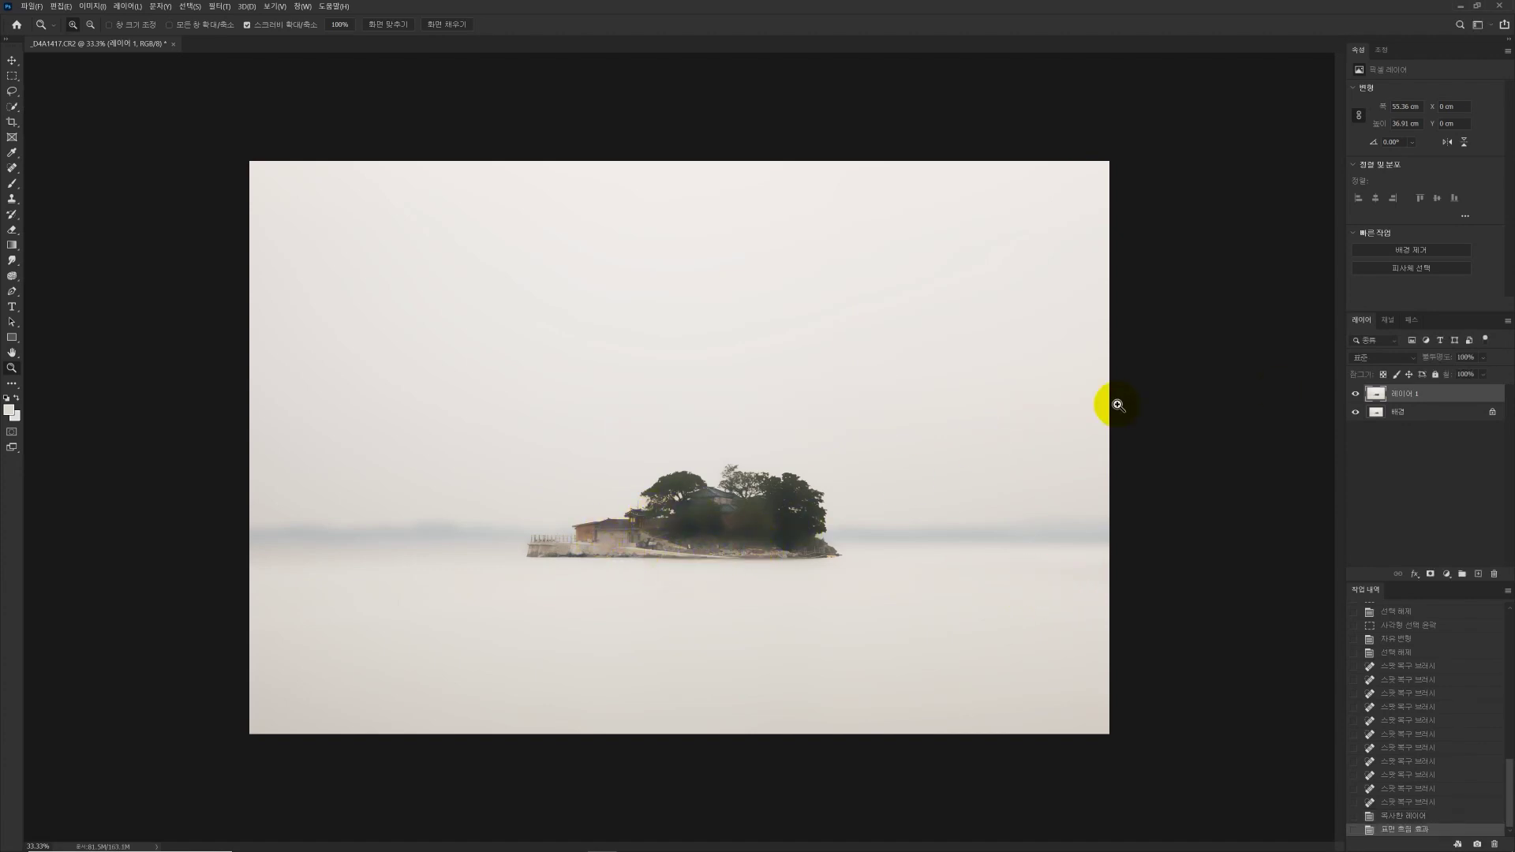
Step: Compare the photo with the surface-blurred layer shown and hidden
click(1355, 394)
click(1356, 394)
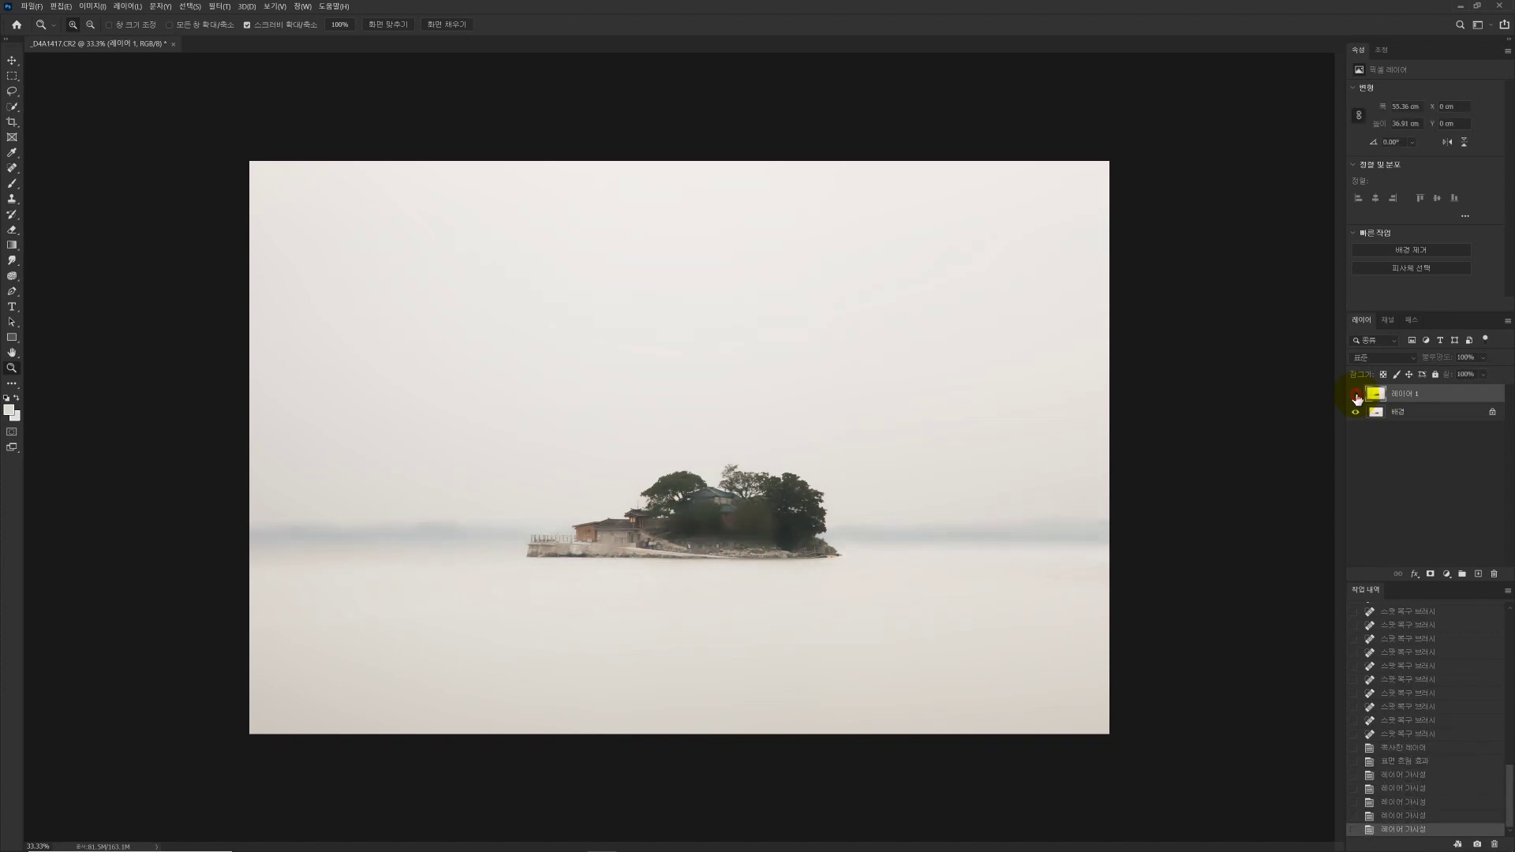
click(1356, 394)
click(1356, 394)
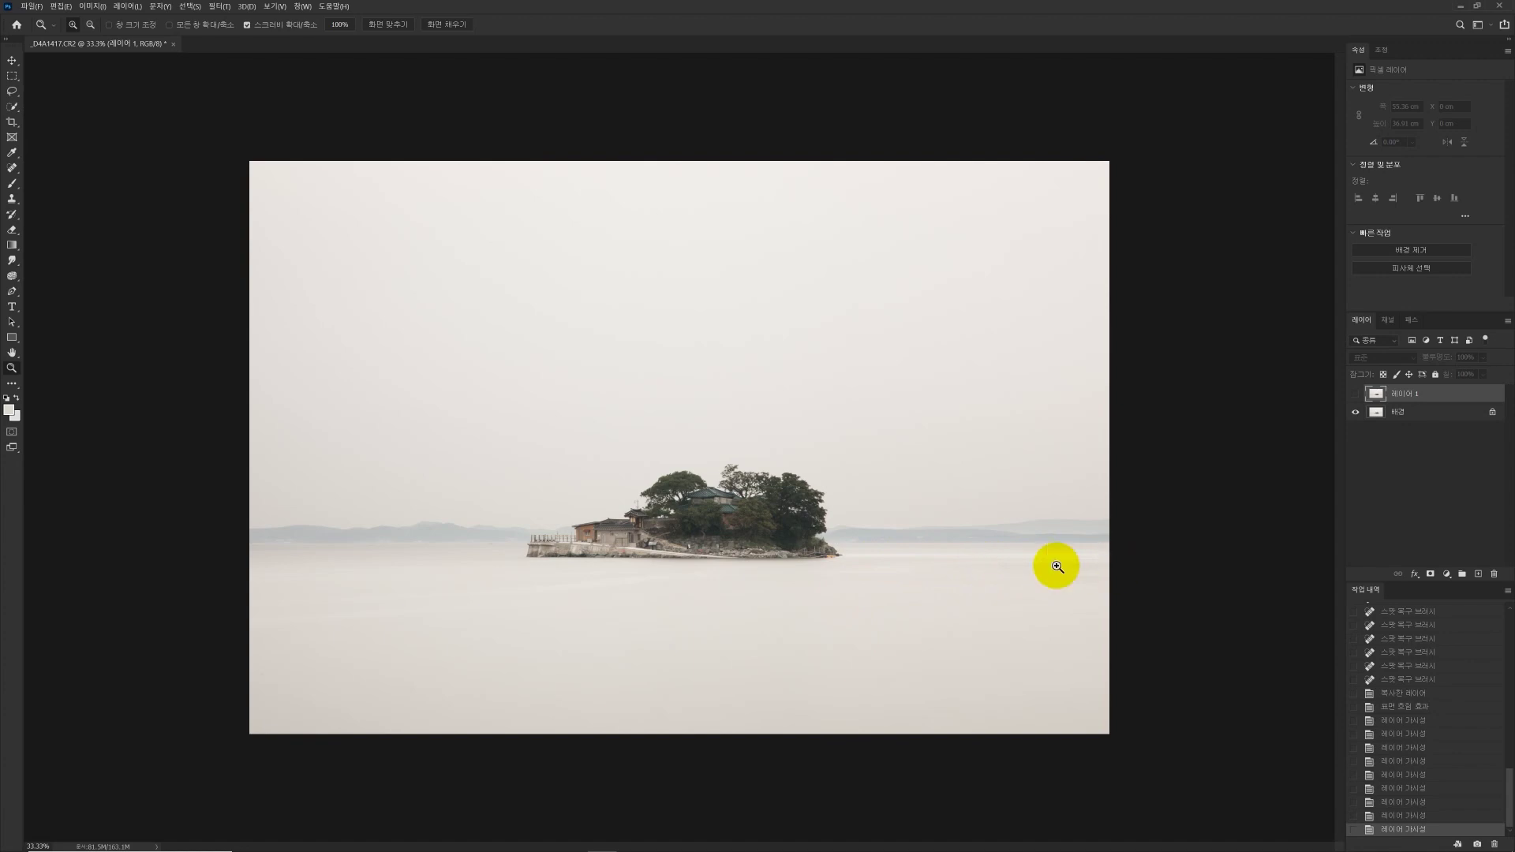
click(1356, 394)
click(1358, 395)
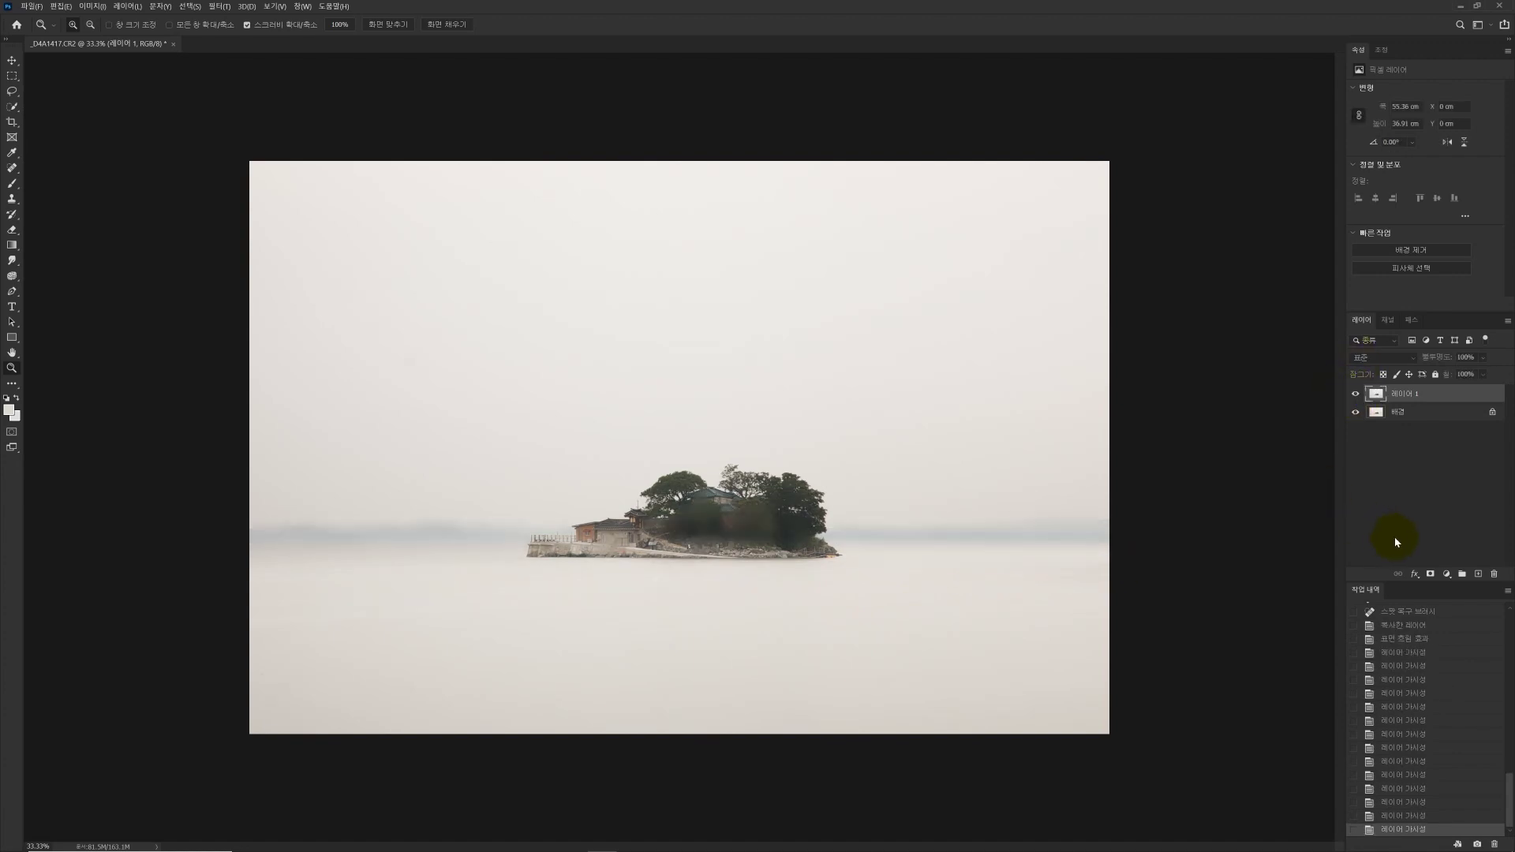
Step: Add a black mask to the blurred layer and paint white at 20% opacity along the horizon and nearby water
click(1432, 575)
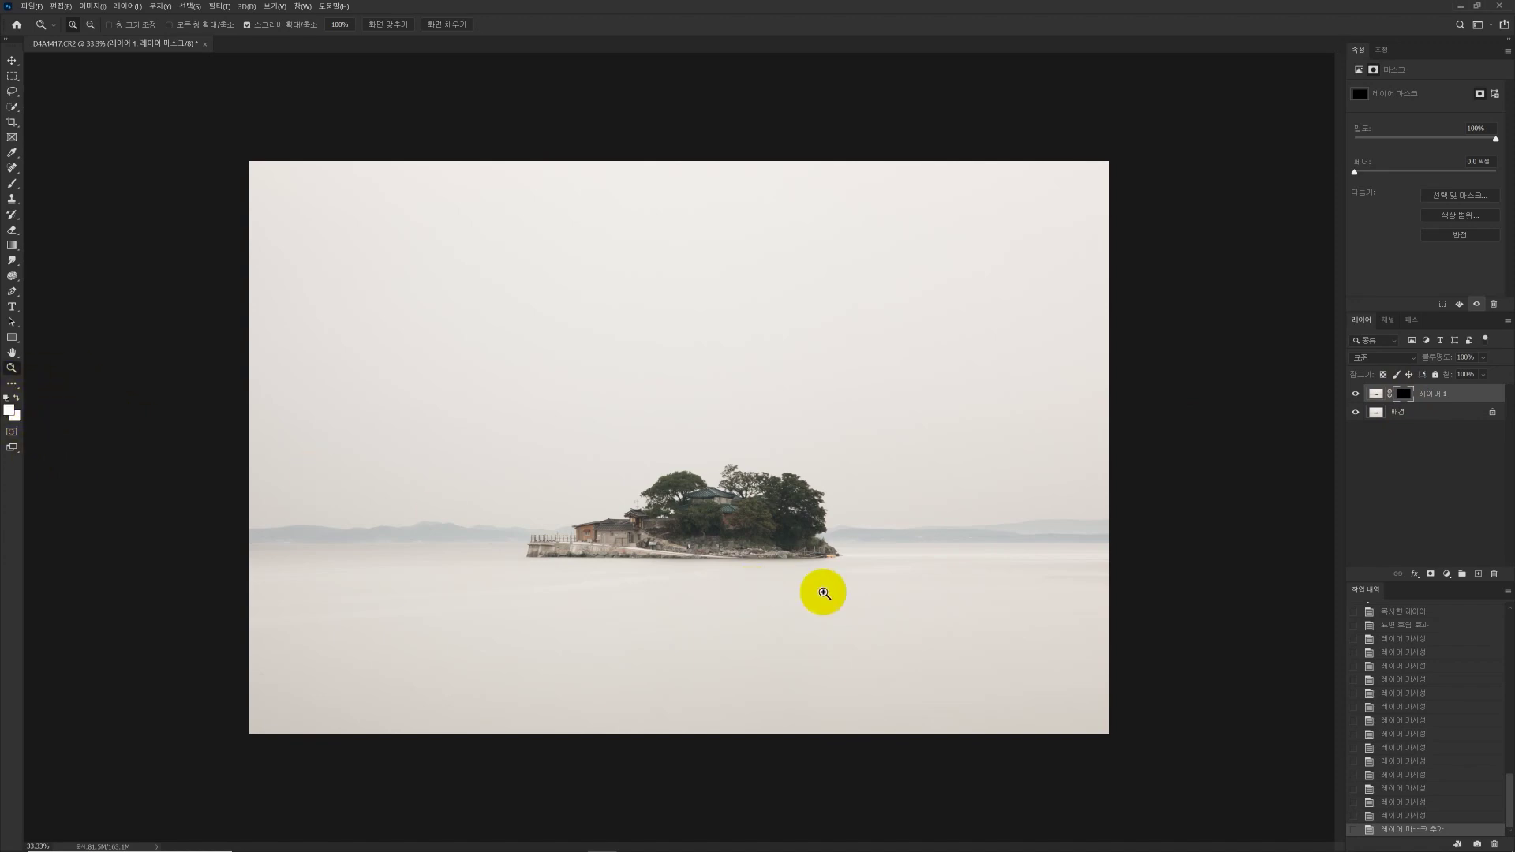
key(b)
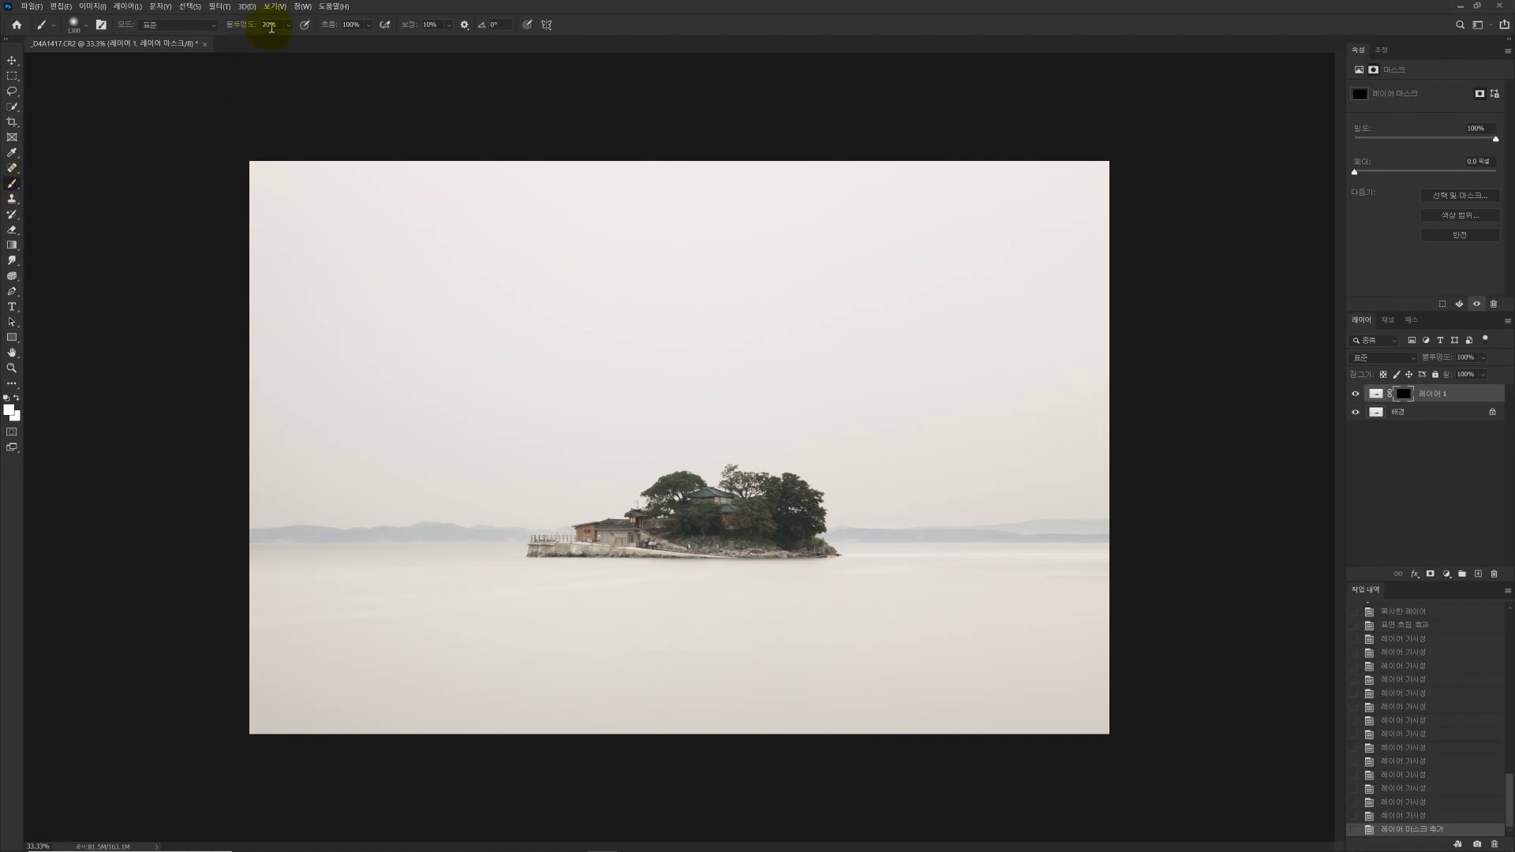
click(798, 367)
key(bracketleft)
key(bracketleft)
key(bracketleft)
key(bracketleft)
mouse_move(536, 606)
mouse_down()
mouse_move(764, 564)
mouse_move(607, 555)
mouse_move(679, 563)
mouse_move(567, 580)
mouse_move(646, 587)
mouse_move(284, 642)
mouse_move(487, 620)
mouse_move(230, 617)
mouse_move(654, 612)
mouse_move(221, 599)
mouse_move(703, 608)
mouse_move(254, 598)
mouse_move(954, 587)
mouse_move(1081, 568)
mouse_up()
mouse_move(627, 560)
mouse_down()
mouse_move(698, 533)
mouse_move(450, 565)
mouse_move(537, 599)
mouse_move(588, 556)
mouse_move(518, 595)
mouse_move(635, 605)
mouse_move(438, 634)
mouse_move(437, 609)
mouse_move(524, 605)
mouse_move(388, 617)
mouse_move(802, 595)
mouse_move(363, 591)
mouse_move(561, 599)
mouse_move(329, 568)
mouse_move(393, 547)
mouse_up()
mouse_move(259, 531)
mouse_down()
mouse_move(324, 561)
mouse_move(463, 524)
mouse_move(308, 544)
mouse_move(355, 534)
mouse_move(889, 599)
mouse_move(828, 664)
mouse_move(81, 642)
mouse_move(1095, 573)
mouse_up()
key(bracketright)
mouse_move(1191, 572)
mouse_down()
mouse_move(879, 568)
mouse_move(873, 537)
mouse_move(900, 545)
mouse_up()
mouse_move(1172, 542)
mouse_down()
mouse_move(889, 528)
mouse_move(842, 494)
mouse_move(879, 547)
mouse_move(902, 552)
mouse_move(1014, 561)
mouse_move(879, 535)
mouse_move(1110, 534)
mouse_move(902, 518)
mouse_move(1072, 541)
mouse_move(825, 584)
mouse_move(973, 585)
mouse_up()
Step: Paint more of the blur into the mask over the foreground water, varying the brush size
key(bracketright)
key(bracketright)
key(bracketright)
key(bracketright)
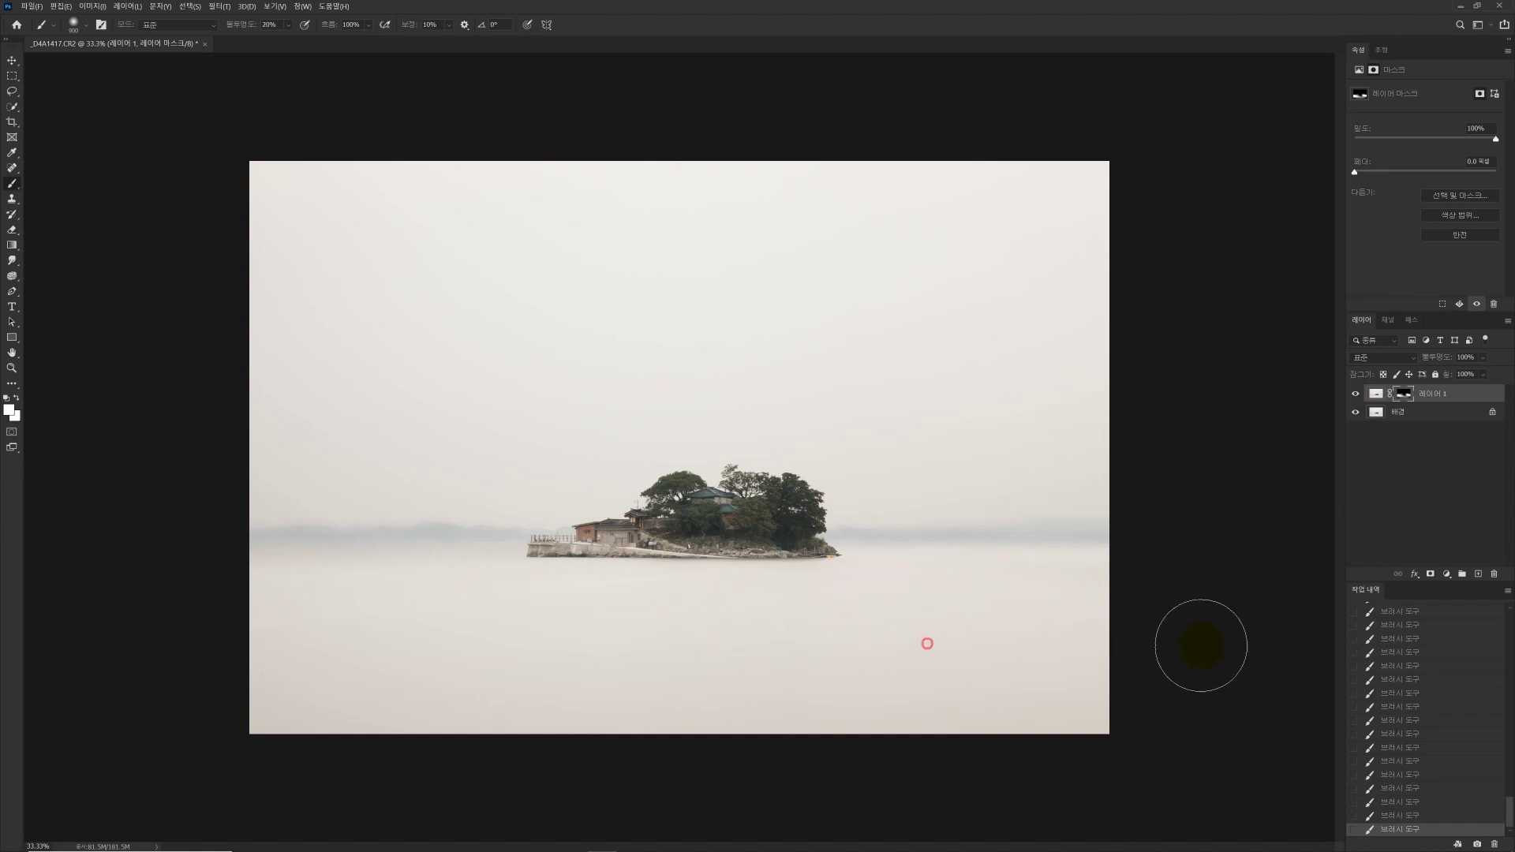
key(bracketleft)
mouse_move(1125, 715)
mouse_down()
mouse_move(879, 700)
mouse_move(872, 673)
mouse_move(500, 670)
mouse_move(676, 672)
mouse_move(268, 595)
mouse_move(225, 556)
mouse_move(327, 534)
mouse_move(402, 557)
mouse_move(446, 524)
mouse_move(345, 514)
mouse_move(252, 404)
mouse_move(297, 307)
mouse_move(162, 175)
mouse_move(253, 287)
mouse_move(620, 355)
mouse_move(957, 358)
mouse_move(1099, 500)
mouse_move(1015, 639)
mouse_move(951, 615)
mouse_move(119, 663)
mouse_move(301, 663)
mouse_move(338, 618)
mouse_move(390, 613)
mouse_up()
key(bracketleft)
key(bracketright)
key(bracketright)
key(bracketright)
mouse_move(1002, 656)
mouse_down()
mouse_move(1059, 649)
mouse_move(868, 582)
mouse_move(998, 629)
mouse_move(249, 604)
mouse_move(686, 697)
mouse_move(876, 693)
mouse_up()
key(bracketleft)
key(bracketleft)
key(bracketleft)
key(bracketleft)
Step: Check the smoothed water and horizon by toggling the masked blur layer's visibility
click(1375, 416)
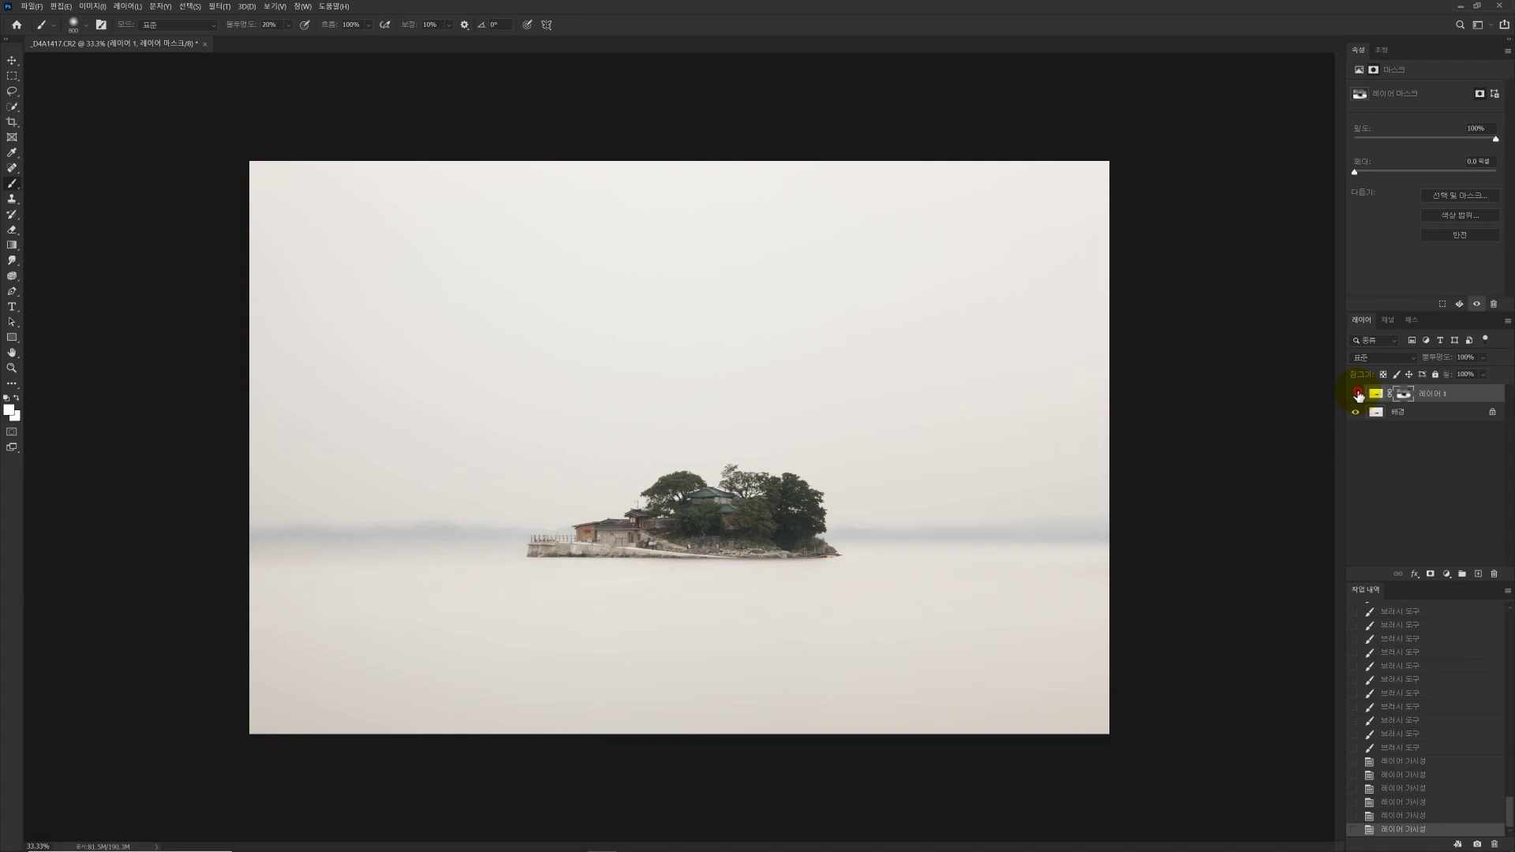
mouse_move(1077, 492)
mouse_down()
mouse_move(1039, 531)
mouse_move(839, 599)
mouse_move(804, 569)
mouse_move(355, 531)
mouse_move(410, 534)
mouse_move(390, 545)
mouse_move(416, 535)
mouse_move(392, 552)
mouse_move(423, 561)
mouse_up()
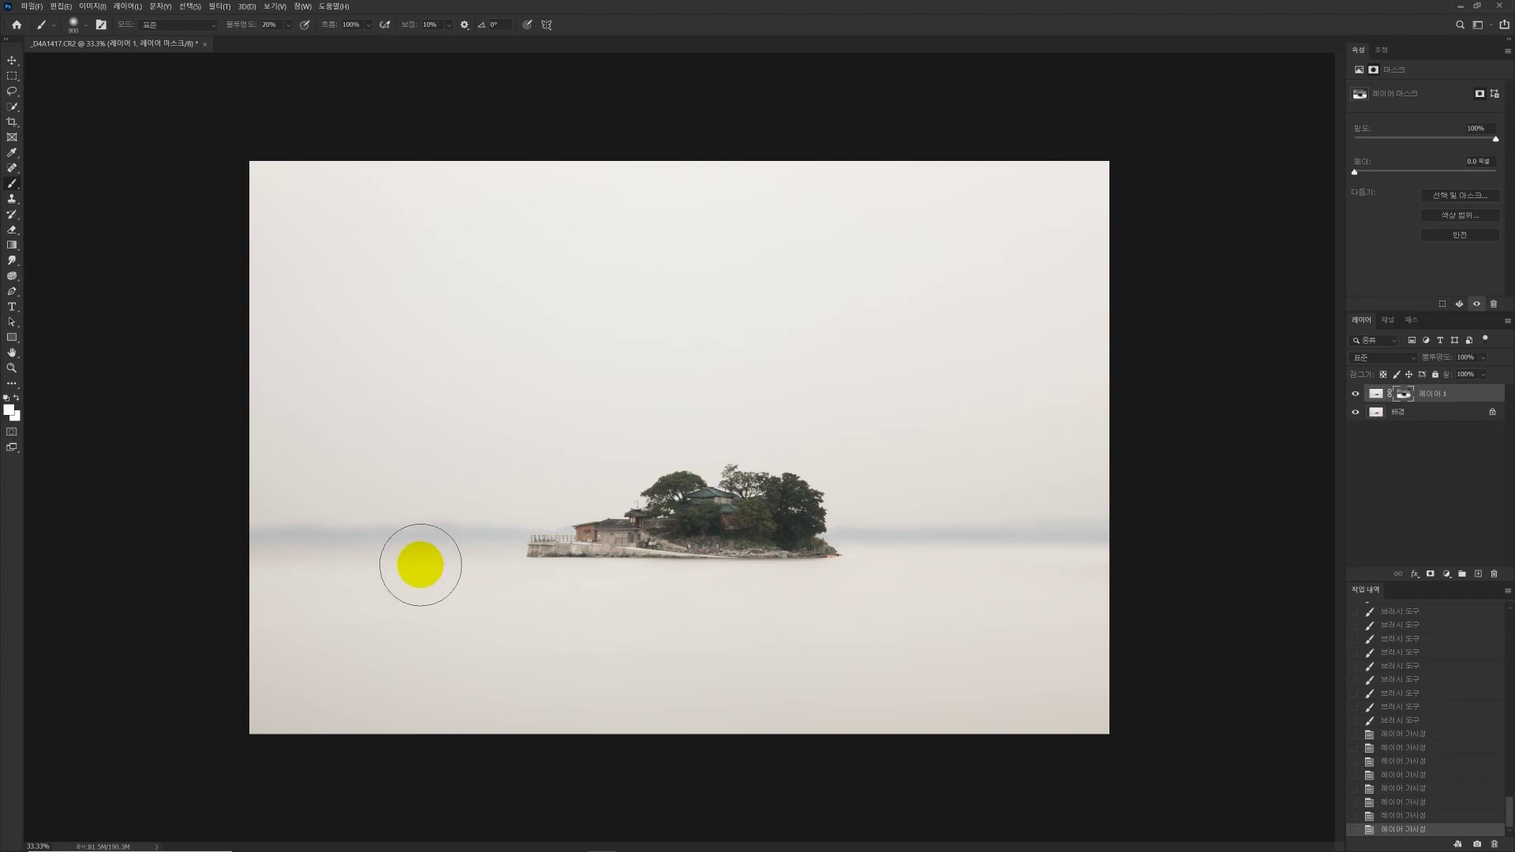
drag(417, 565, 417, 565)
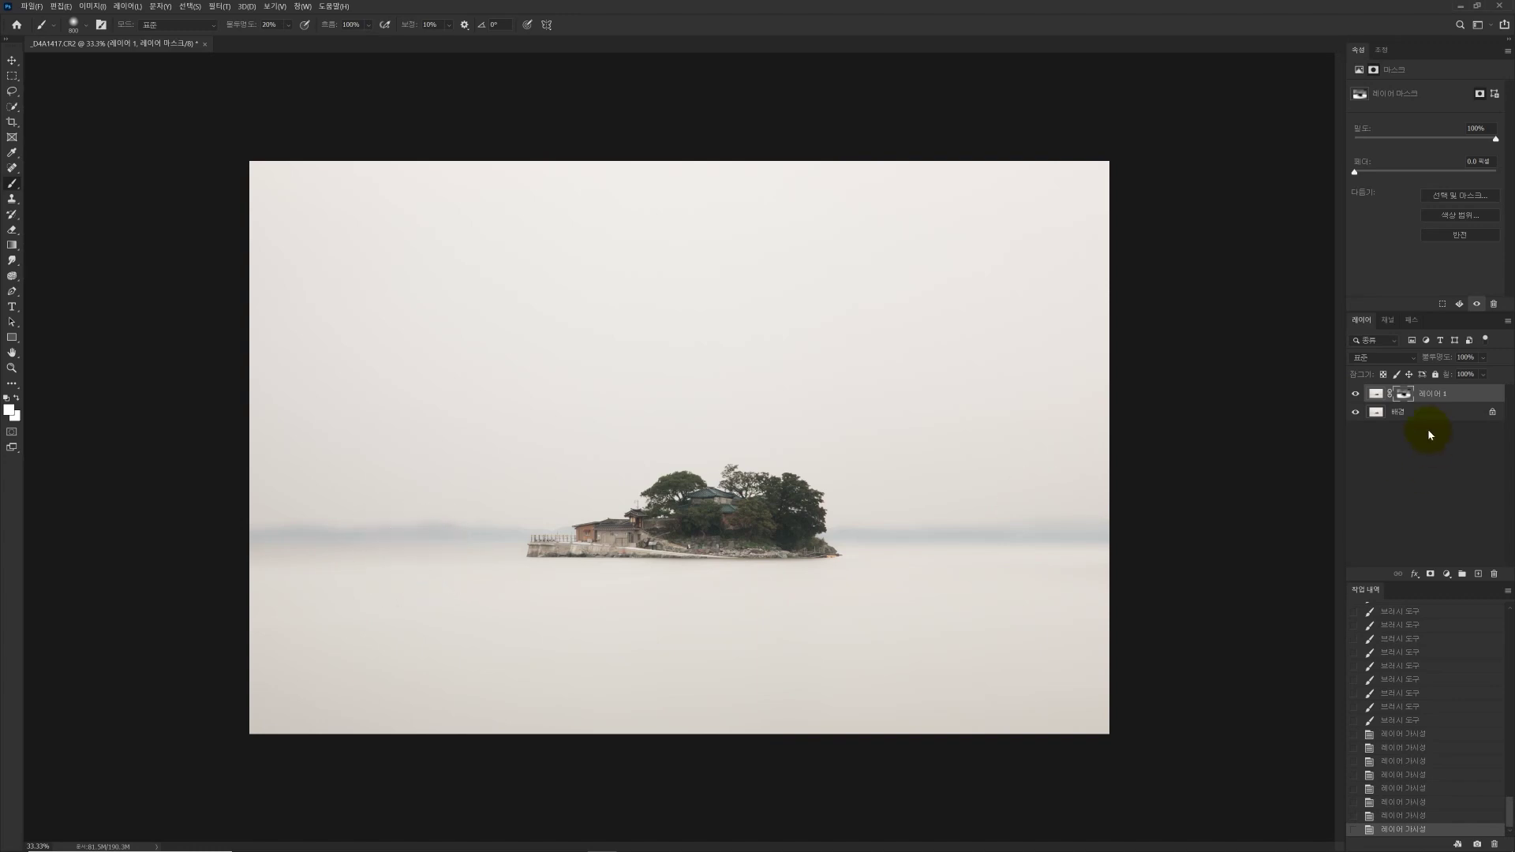
Step: Set the foreground colour to black (000000) and paint the layer mask along the horizon to restore the distant hills
click(9, 410)
drag(937, 582, 842, 737)
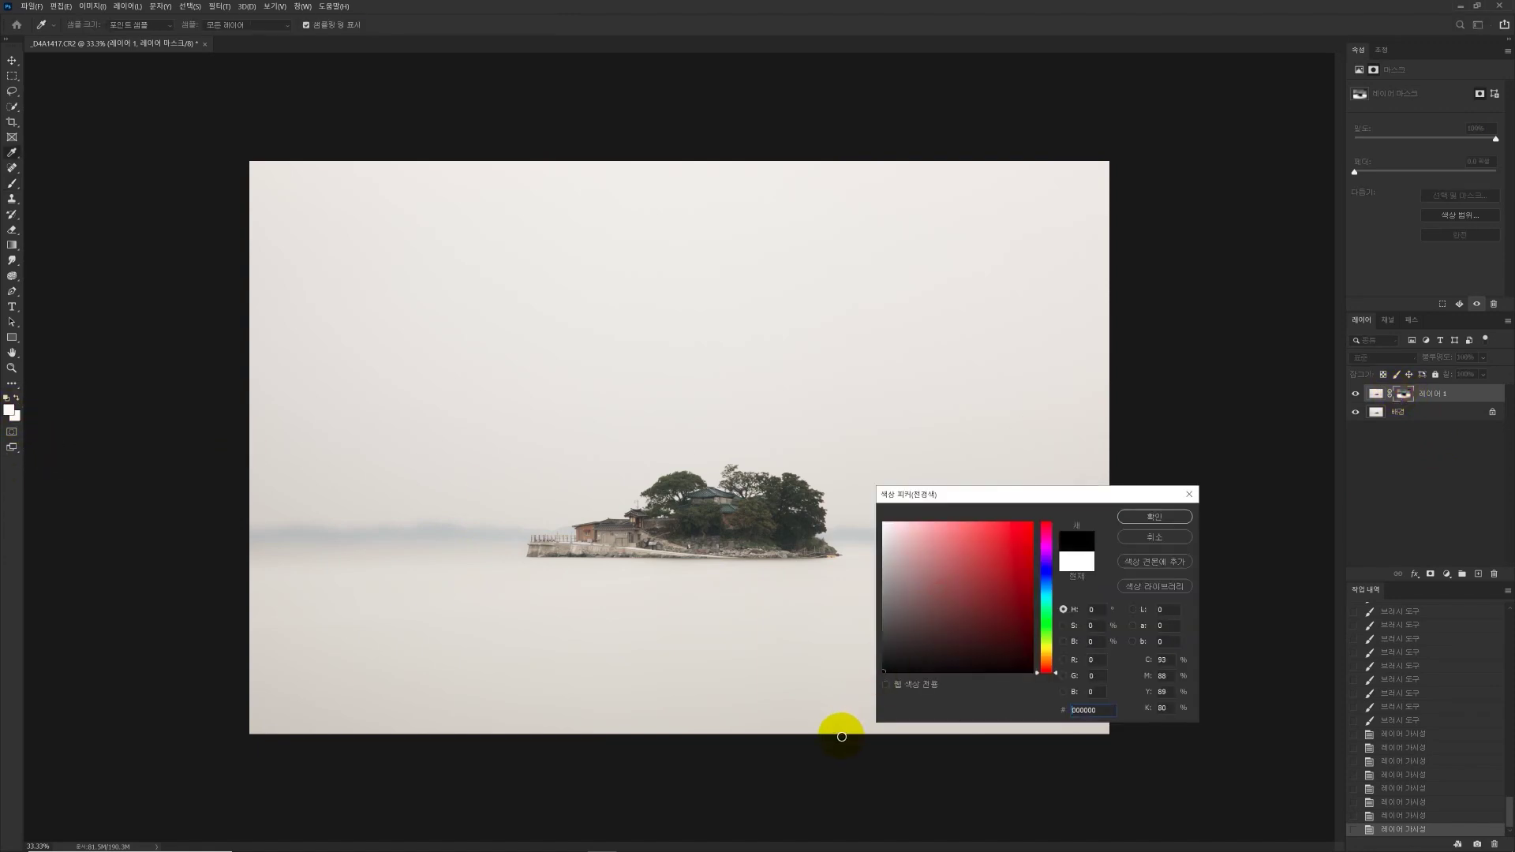
click(1153, 516)
drag(725, 522, 905, 510)
key(bracketleft)
mouse_move(541, 605)
mouse_down()
mouse_move(517, 528)
mouse_move(463, 534)
mouse_move(573, 540)
mouse_move(345, 473)
mouse_move(543, 491)
mouse_up()
mouse_move(437, 492)
mouse_down()
mouse_move(663, 501)
mouse_move(1010, 592)
mouse_up()
Step: Switch back to white and paint the mask with a larger brush over the water and horizon right of the island
key(x)
key(bracketright)
key(bracketright)
mouse_move(879, 564)
mouse_down()
mouse_move(907, 565)
mouse_move(913, 537)
mouse_move(878, 555)
mouse_move(1082, 558)
mouse_move(859, 527)
mouse_up()
mouse_move(1009, 560)
mouse_down()
mouse_move(1076, 568)
mouse_move(876, 569)
mouse_up()
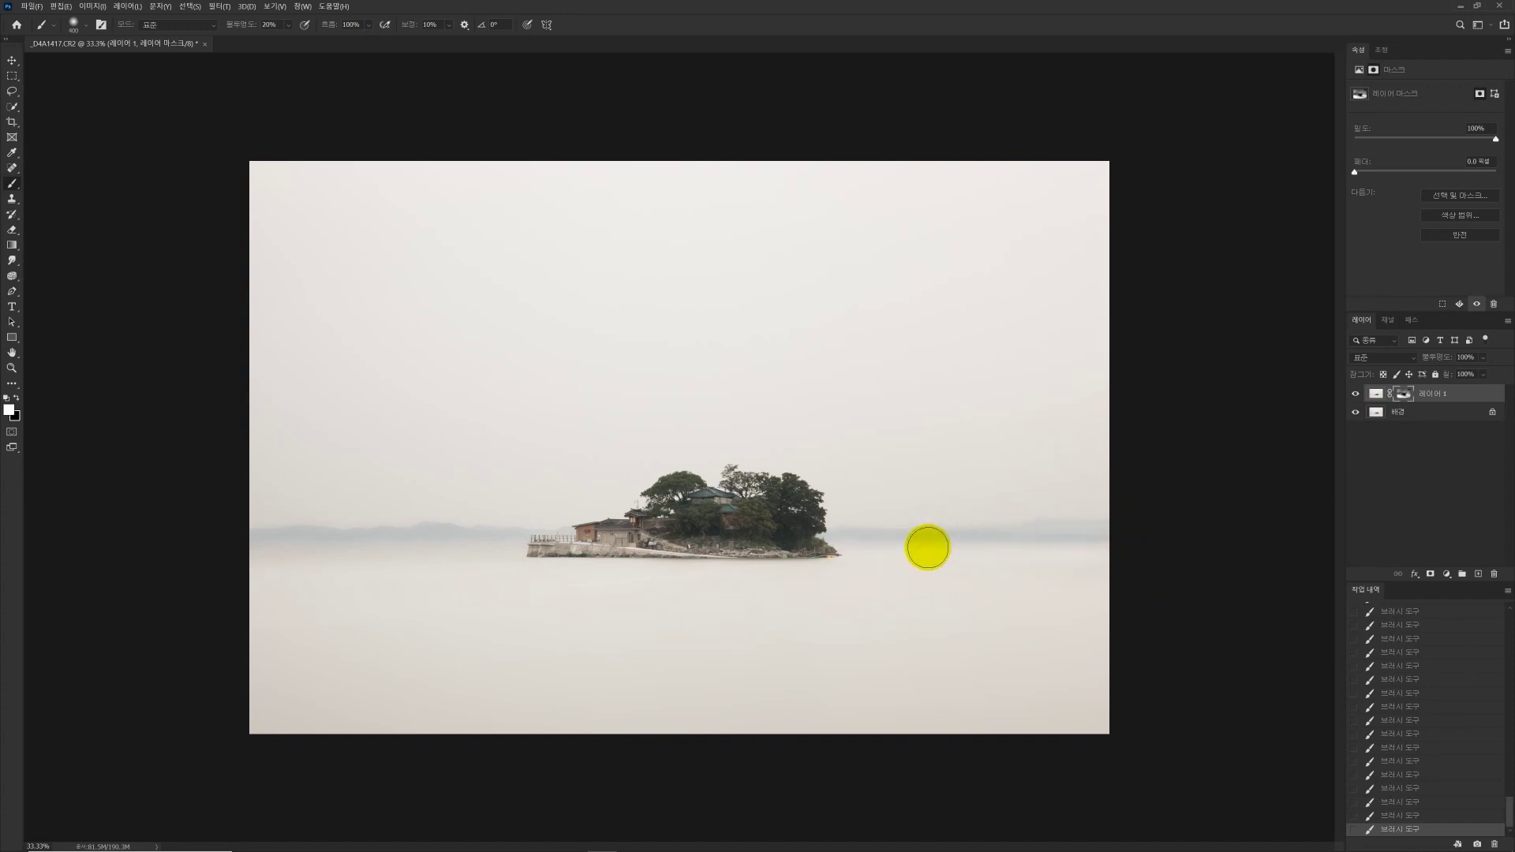
drag(831, 556, 854, 561)
mouse_move(1133, 501)
mouse_down()
mouse_move(759, 513)
mouse_move(904, 577)
mouse_up()
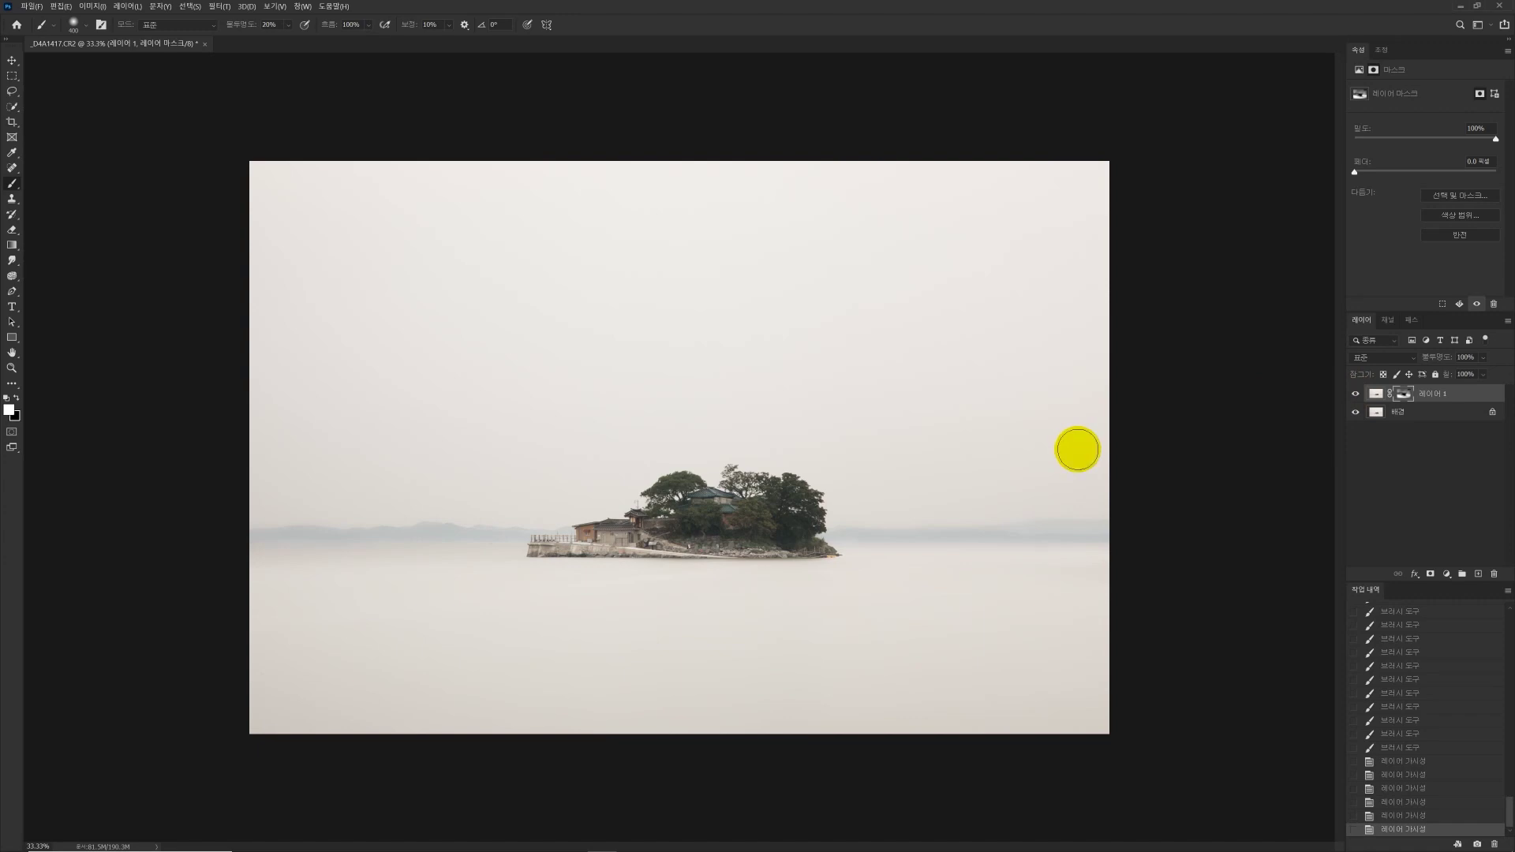
Step: Merge the visible layers and duplicate the merged photo onto a new layer
key(ctrl+shift+e)
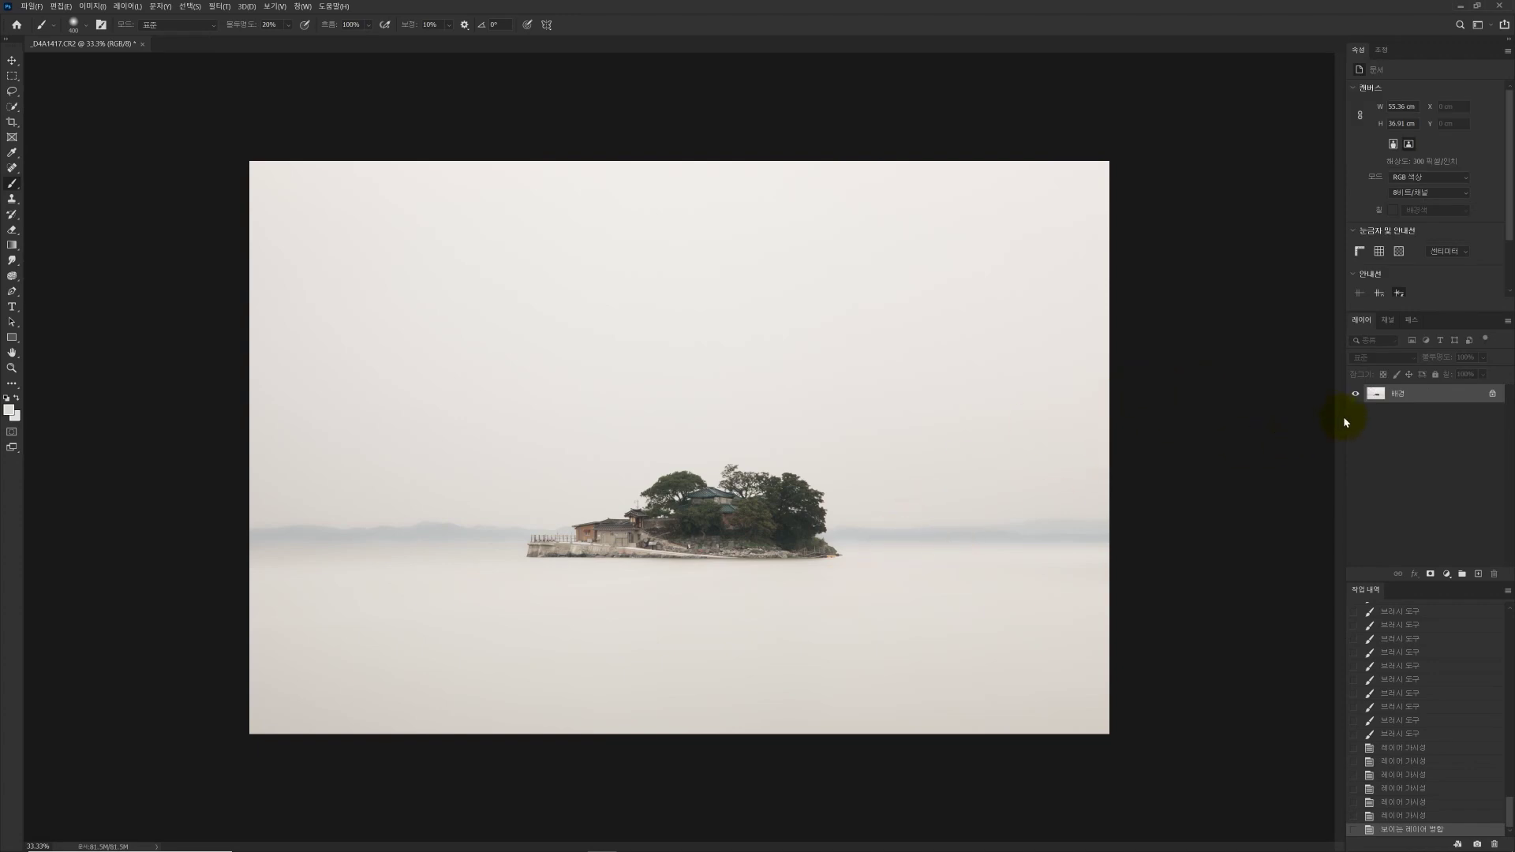
key(ctrl+j)
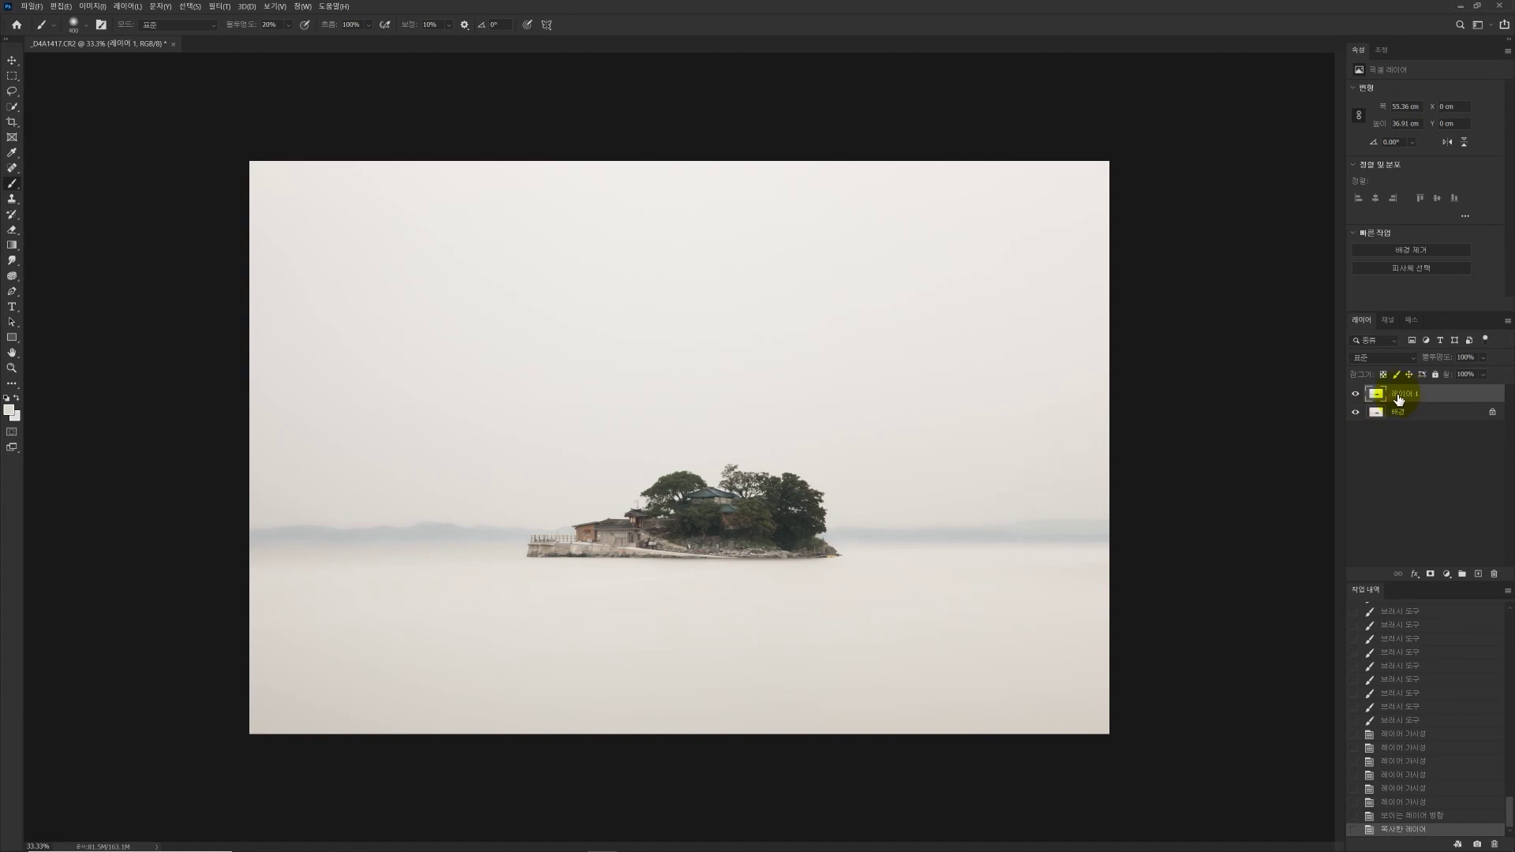
Step: Sample the sky colour and paint it at 20% opacity with a larger brush over the distant hills right of the island
key(z)
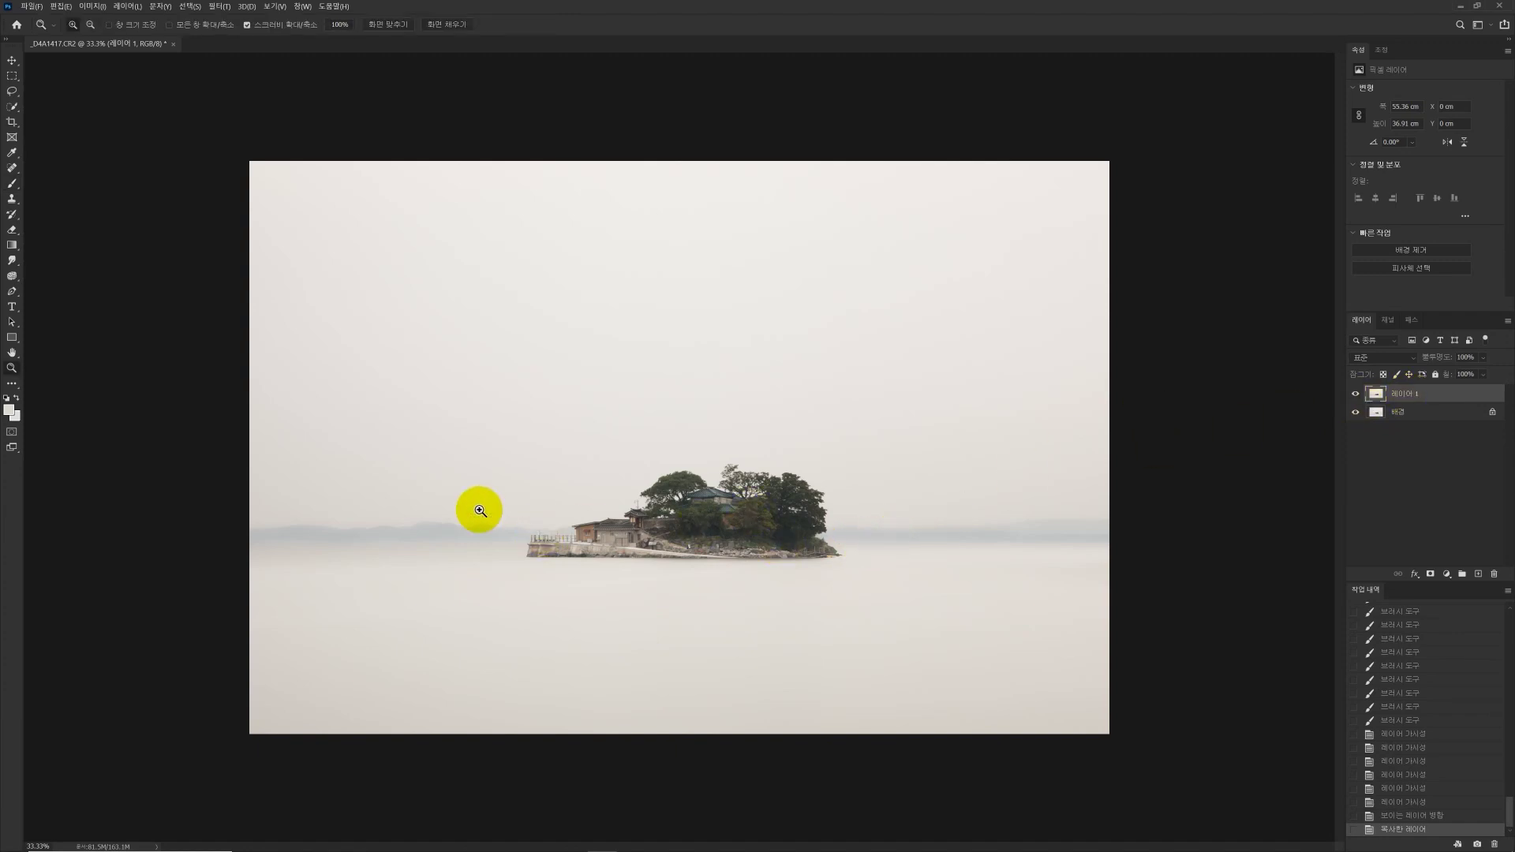
click(902, 519)
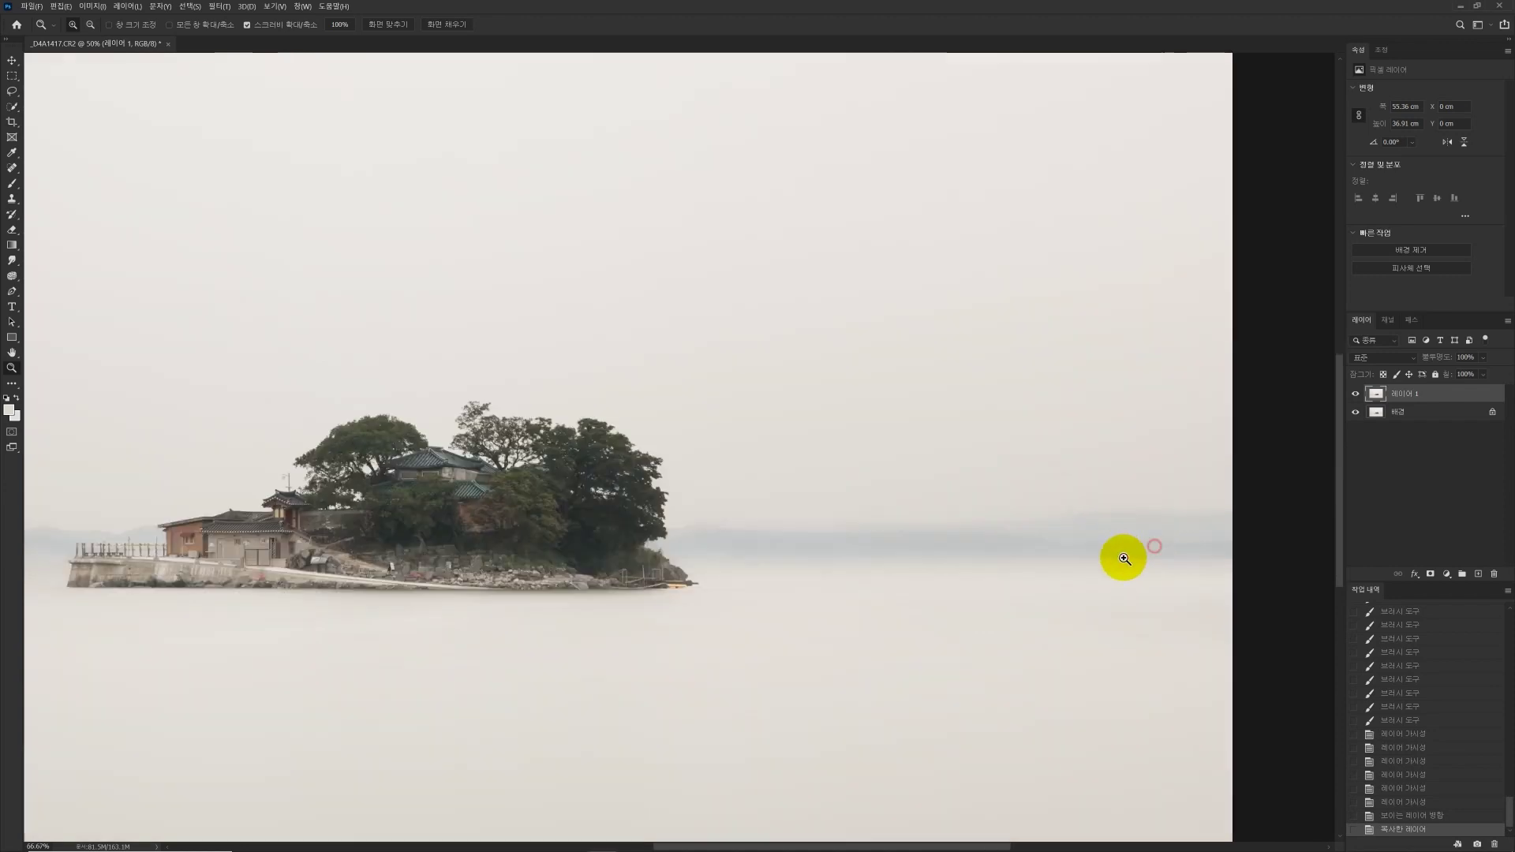
alt+click(998, 582)
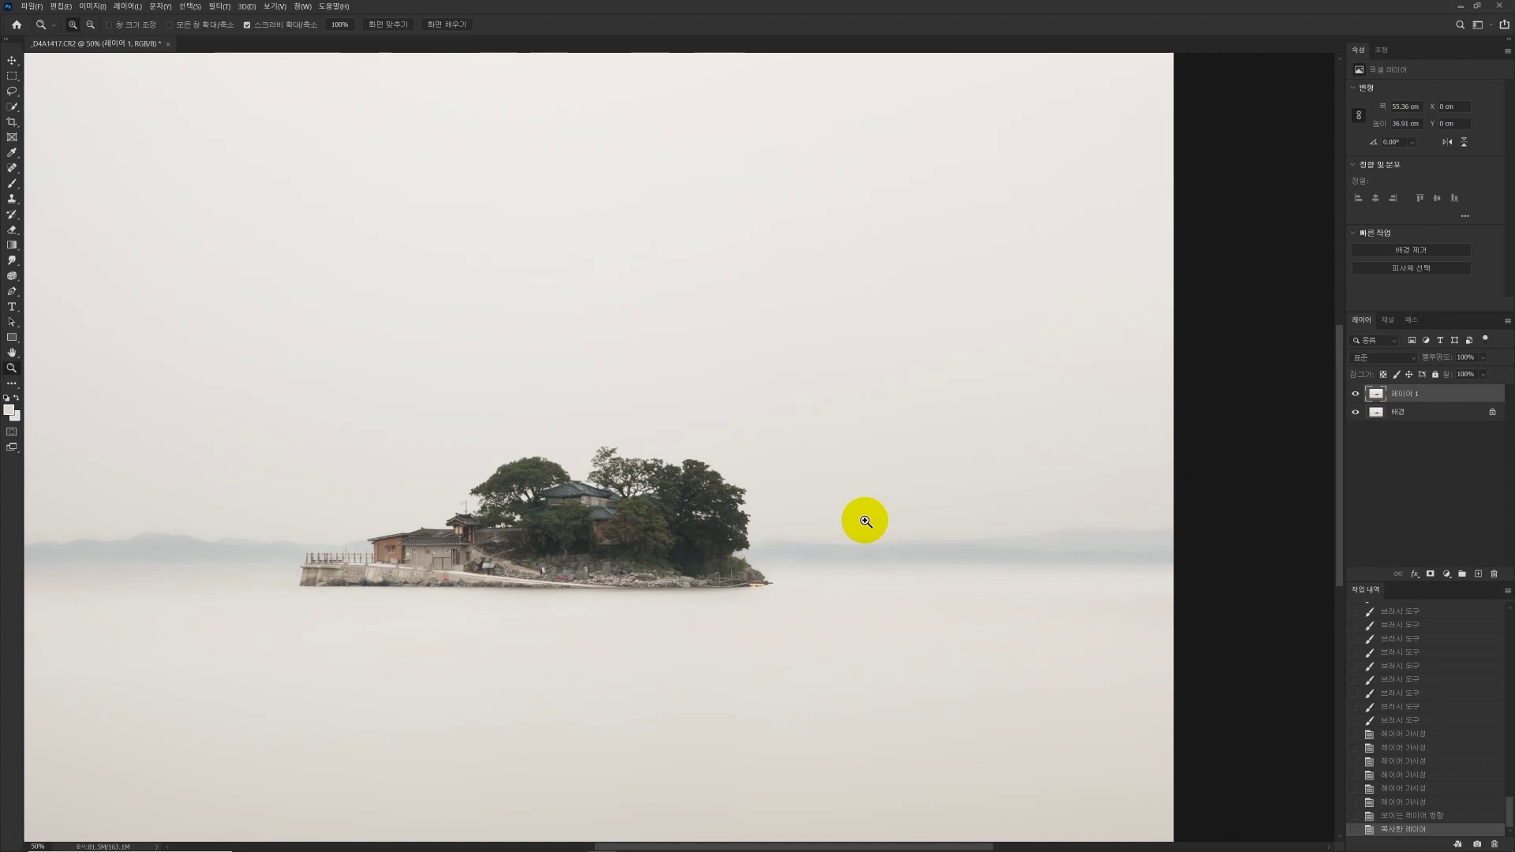
key(b)
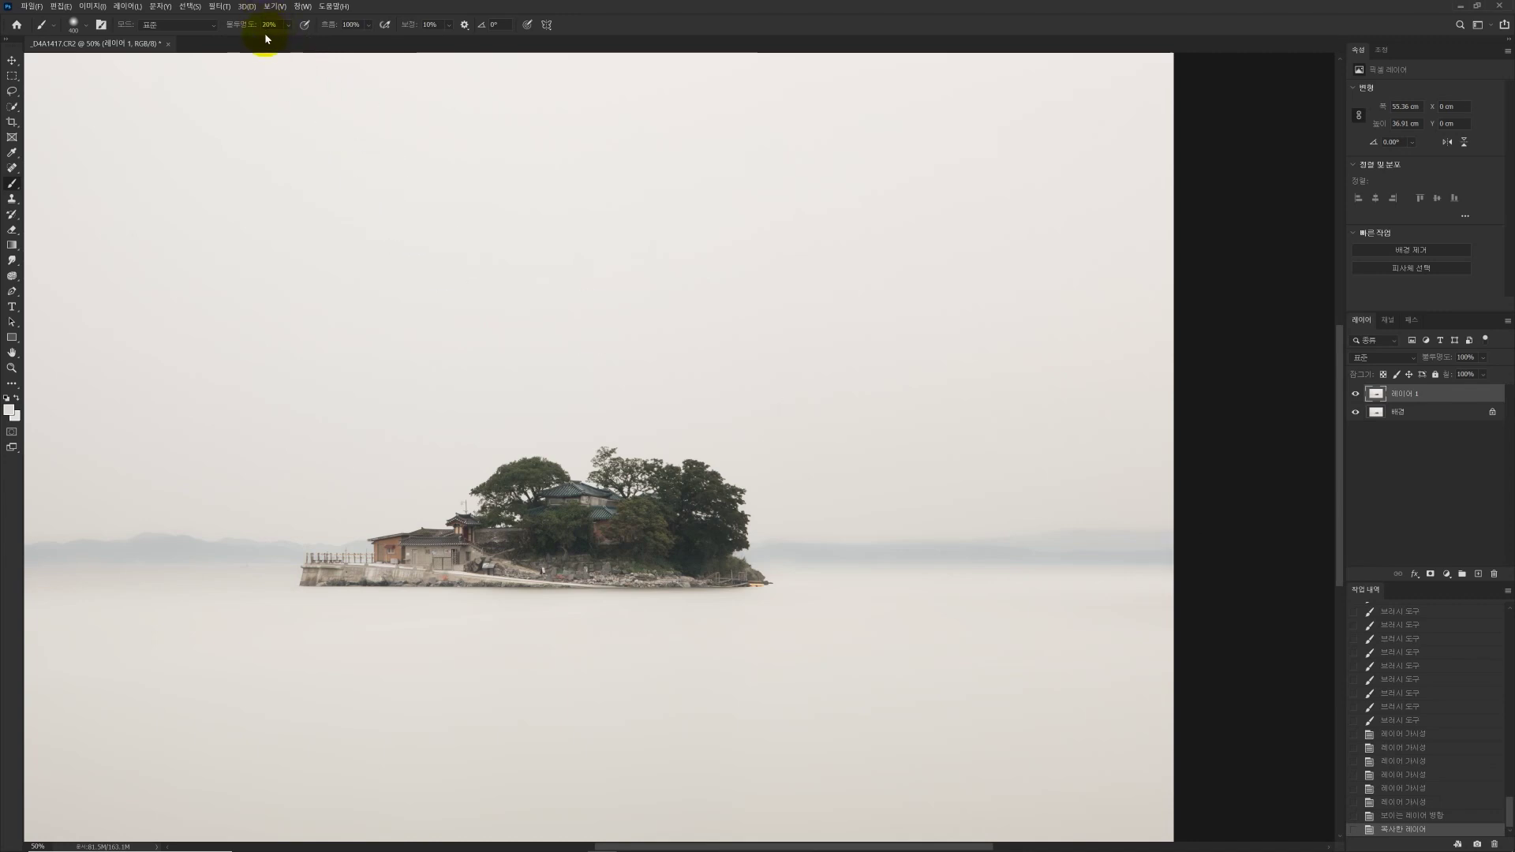
alt+click(839, 515)
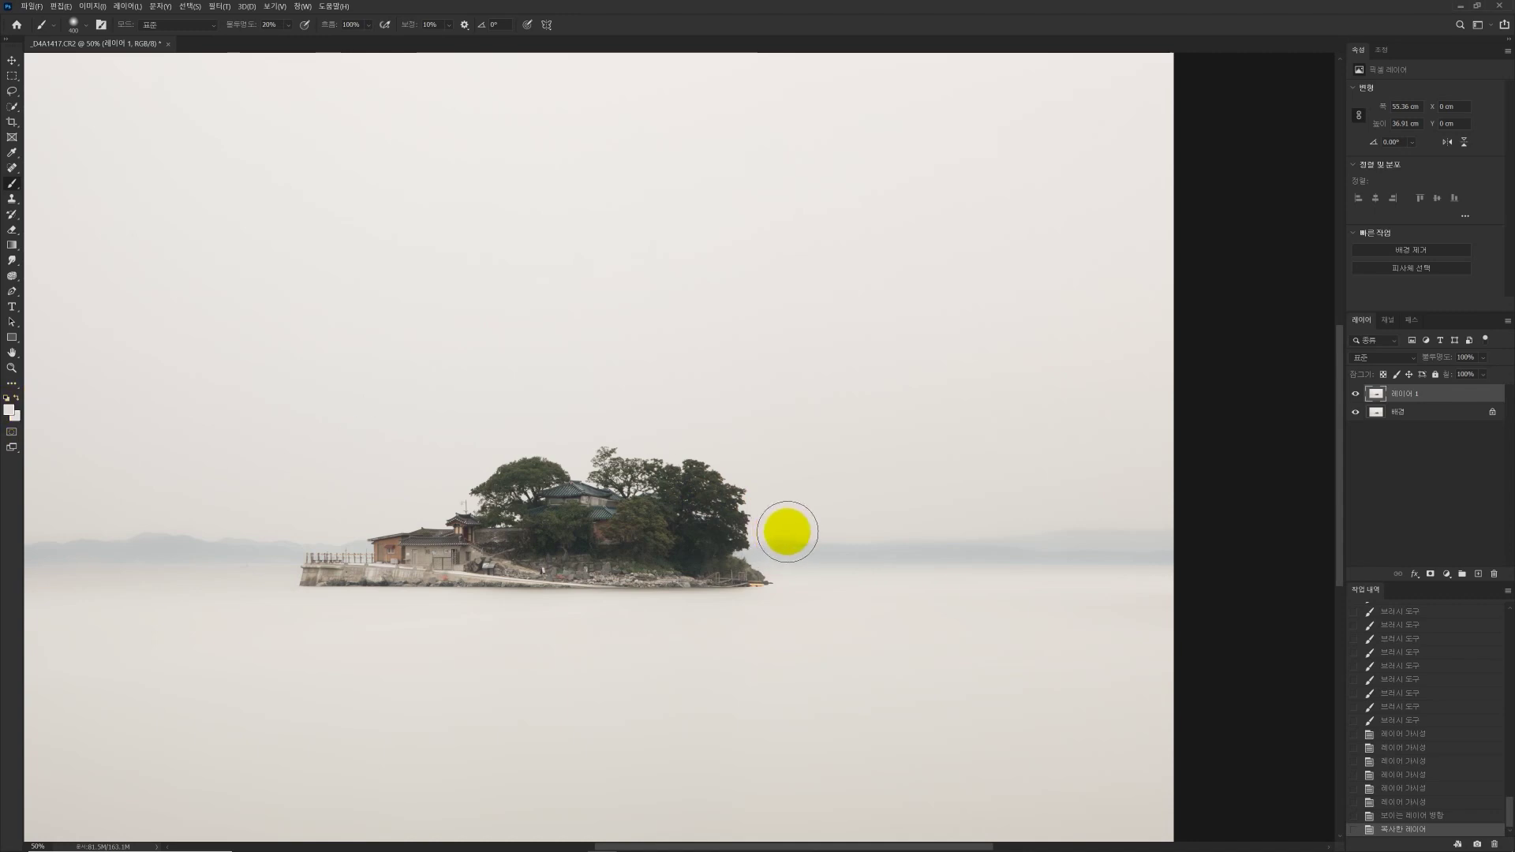
key(bracketright)
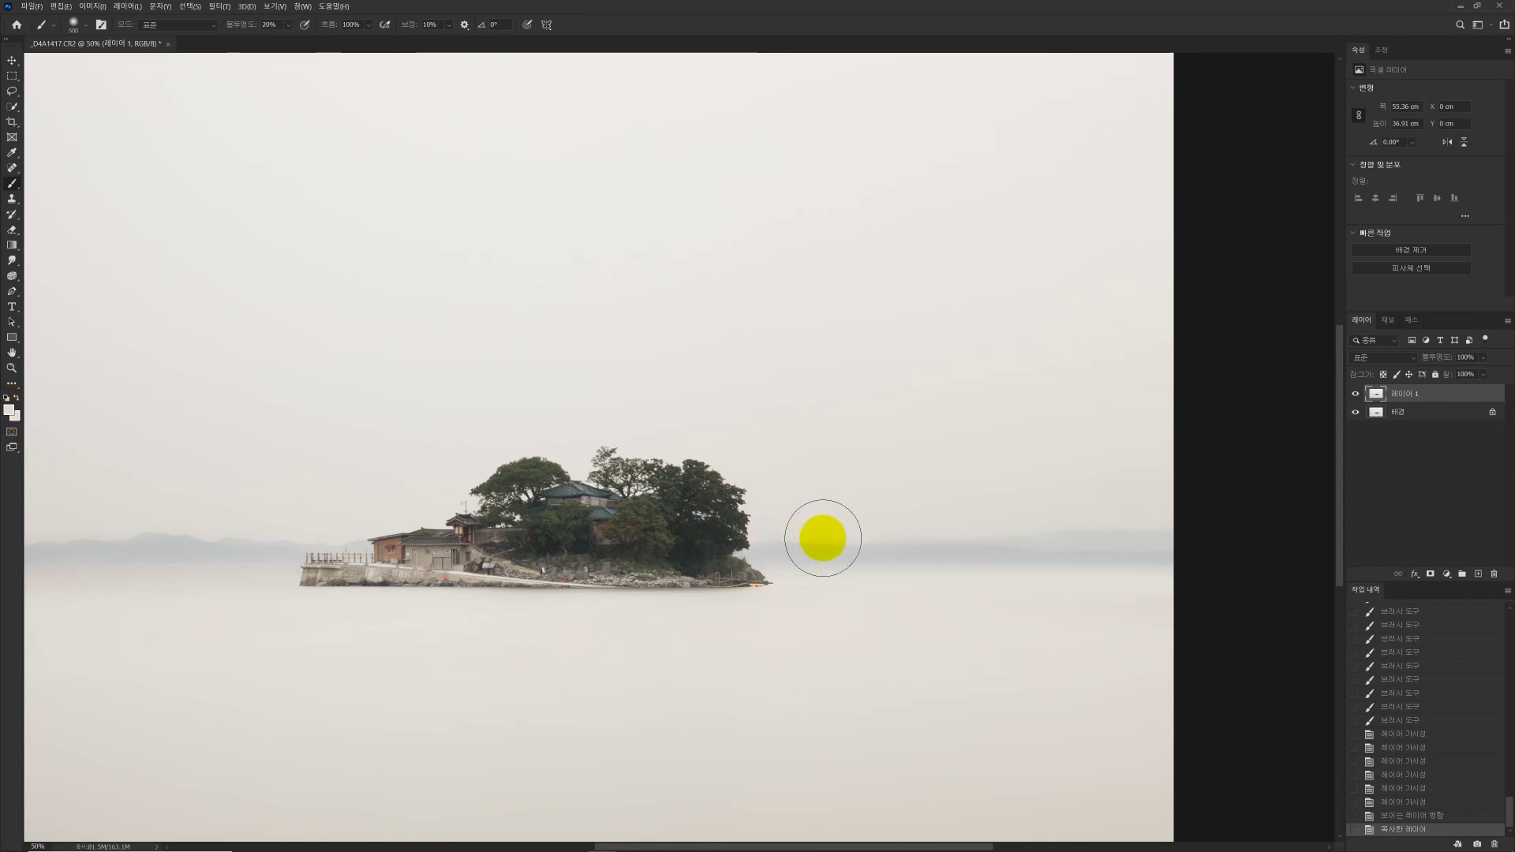
mouse_move(1160, 551)
mouse_down()
mouse_move(798, 541)
mouse_move(1073, 544)
mouse_up()
click(949, 543)
click(769, 537)
click(1081, 549)
mouse_move(1054, 599)
mouse_down()
mouse_move(881, 628)
mouse_move(838, 612)
mouse_move(839, 535)
mouse_move(899, 608)
mouse_move(891, 663)
mouse_move(970, 673)
mouse_move(866, 615)
mouse_up()
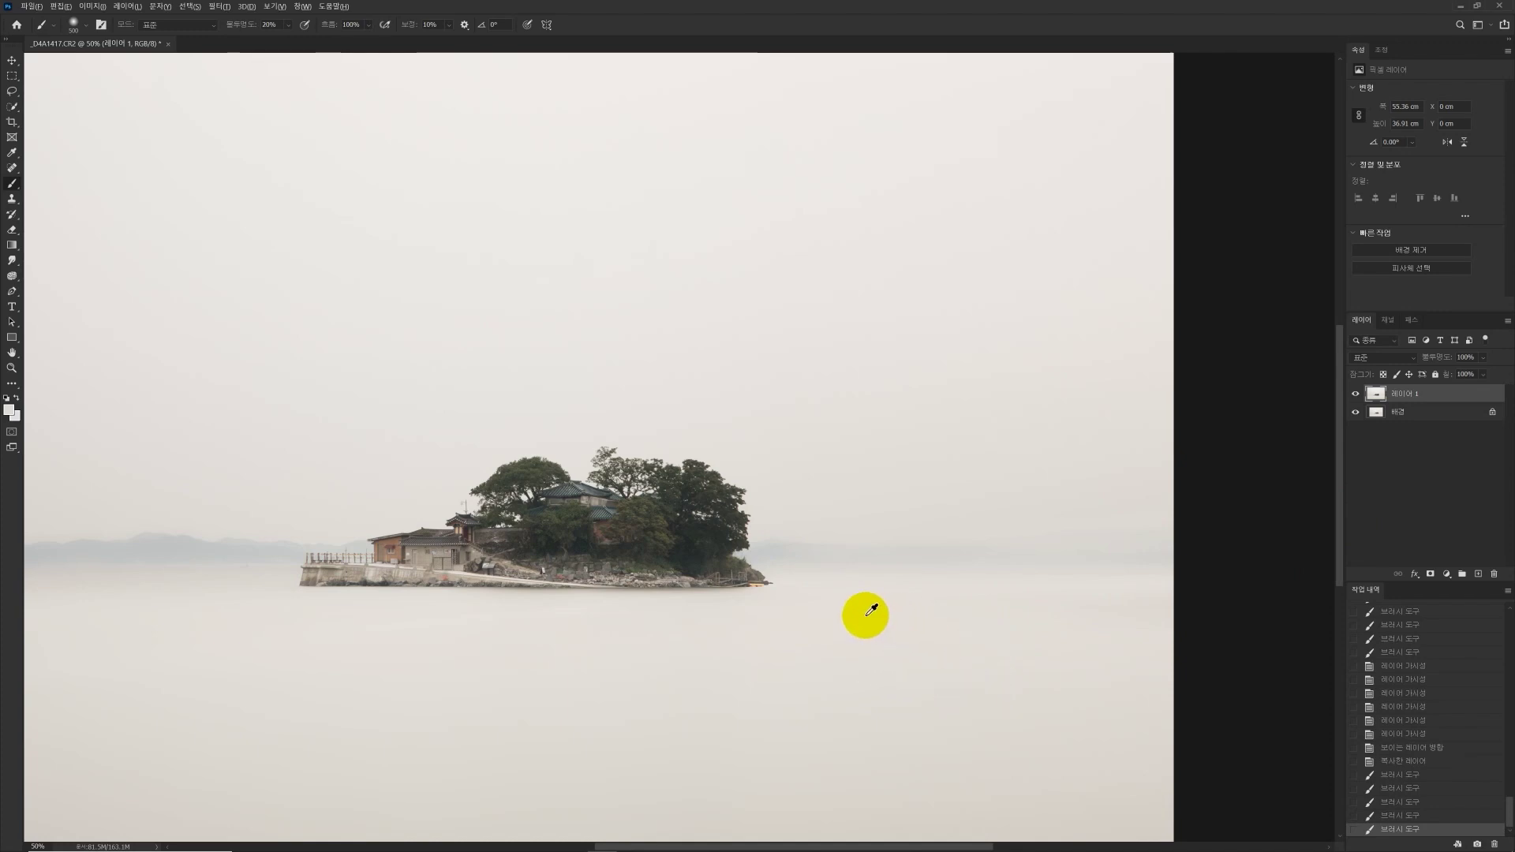
Step: Paint sampled water colour along the waterline right of the island and compare with the retouched layer hidden
alt+click(888, 625)
mouse_move(892, 622)
mouse_down()
mouse_move(826, 576)
mouse_move(1145, 570)
mouse_up()
drag(1242, 556, 1246, 552)
click(1354, 428)
click(1356, 394)
click(1356, 393)
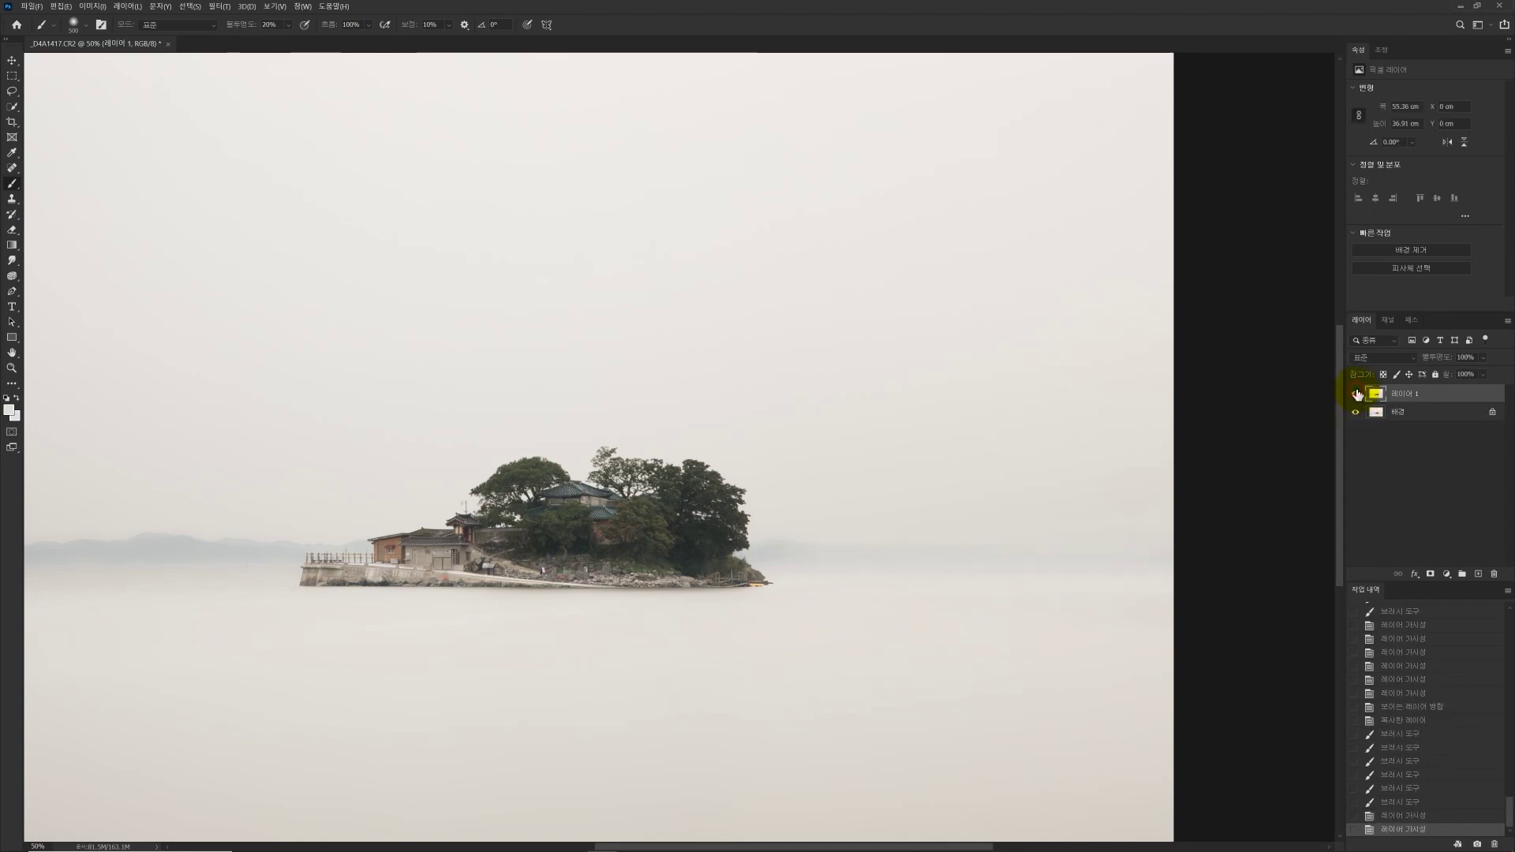
click(1357, 394)
click(1356, 394)
Step: Touch up the haze beside the island's right end with a smaller brush and compare by toggling the layer's visibility
mouse_move(791, 568)
mouse_down()
mouse_move(901, 506)
mouse_move(771, 544)
mouse_up()
key(bracketleft)
key(bracketleft)
key(bracketleft)
drag(863, 524, 919, 522)
click(1356, 395)
click(1355, 395)
click(1355, 395)
click(1355, 394)
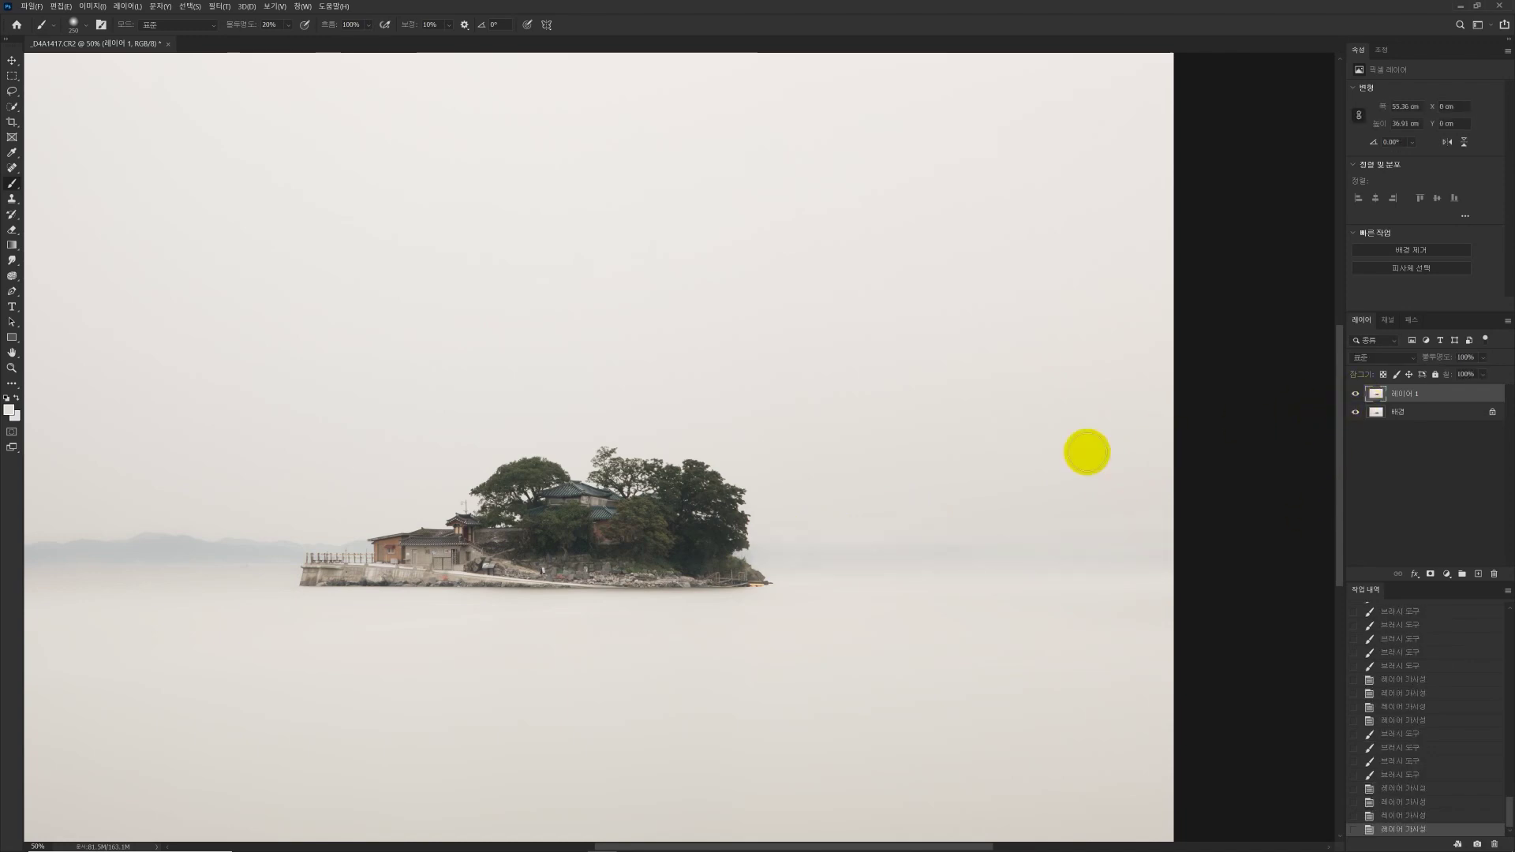
Step: Paint sampled sky colour over the distant hills left of the island, varying the brush size
key(z)
alt+click(551, 575)
click(441, 556)
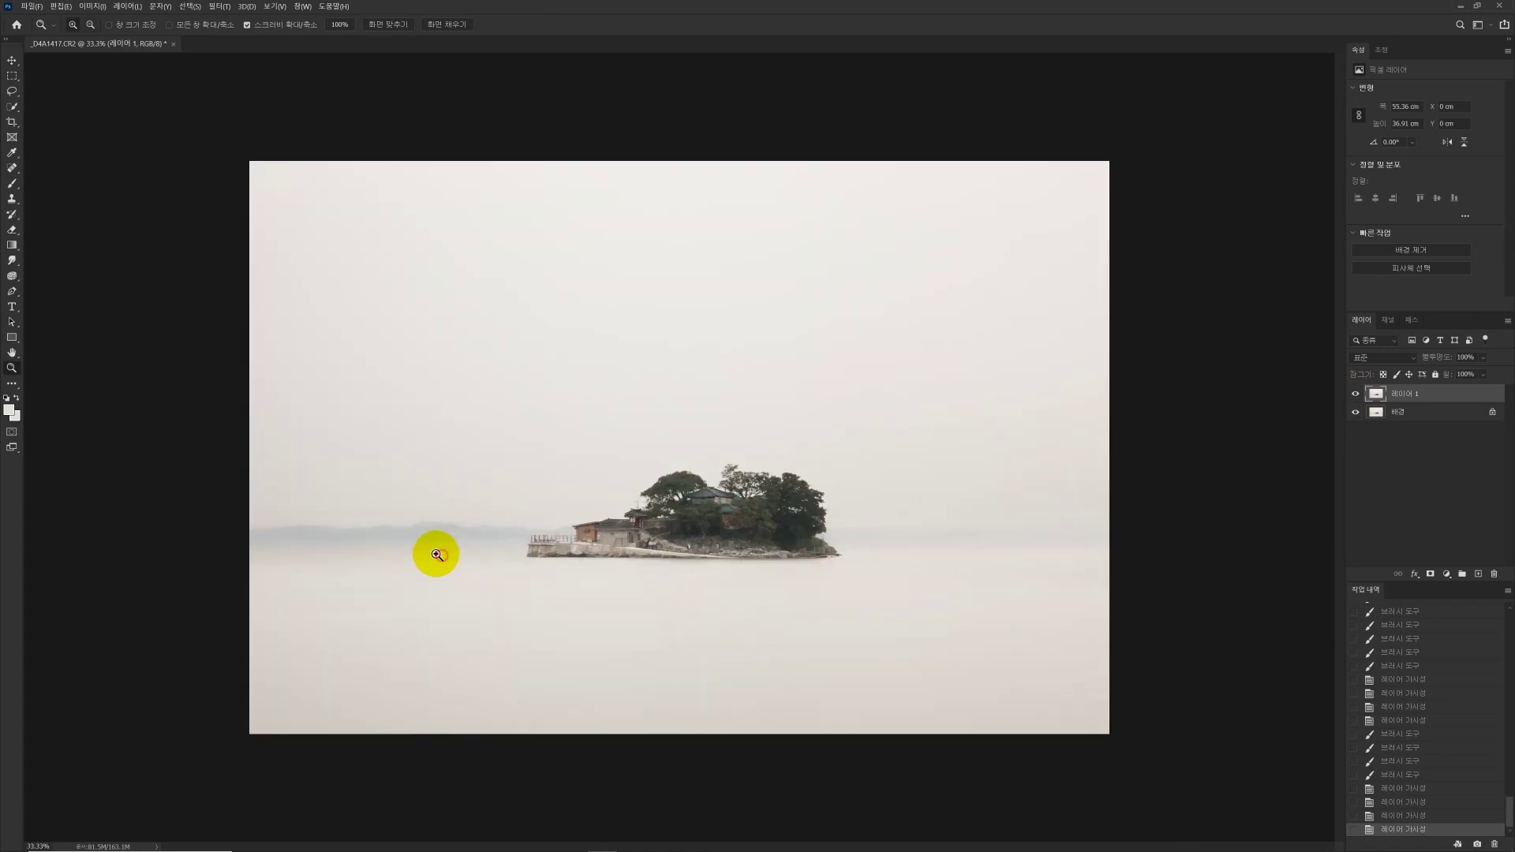
click(440, 556)
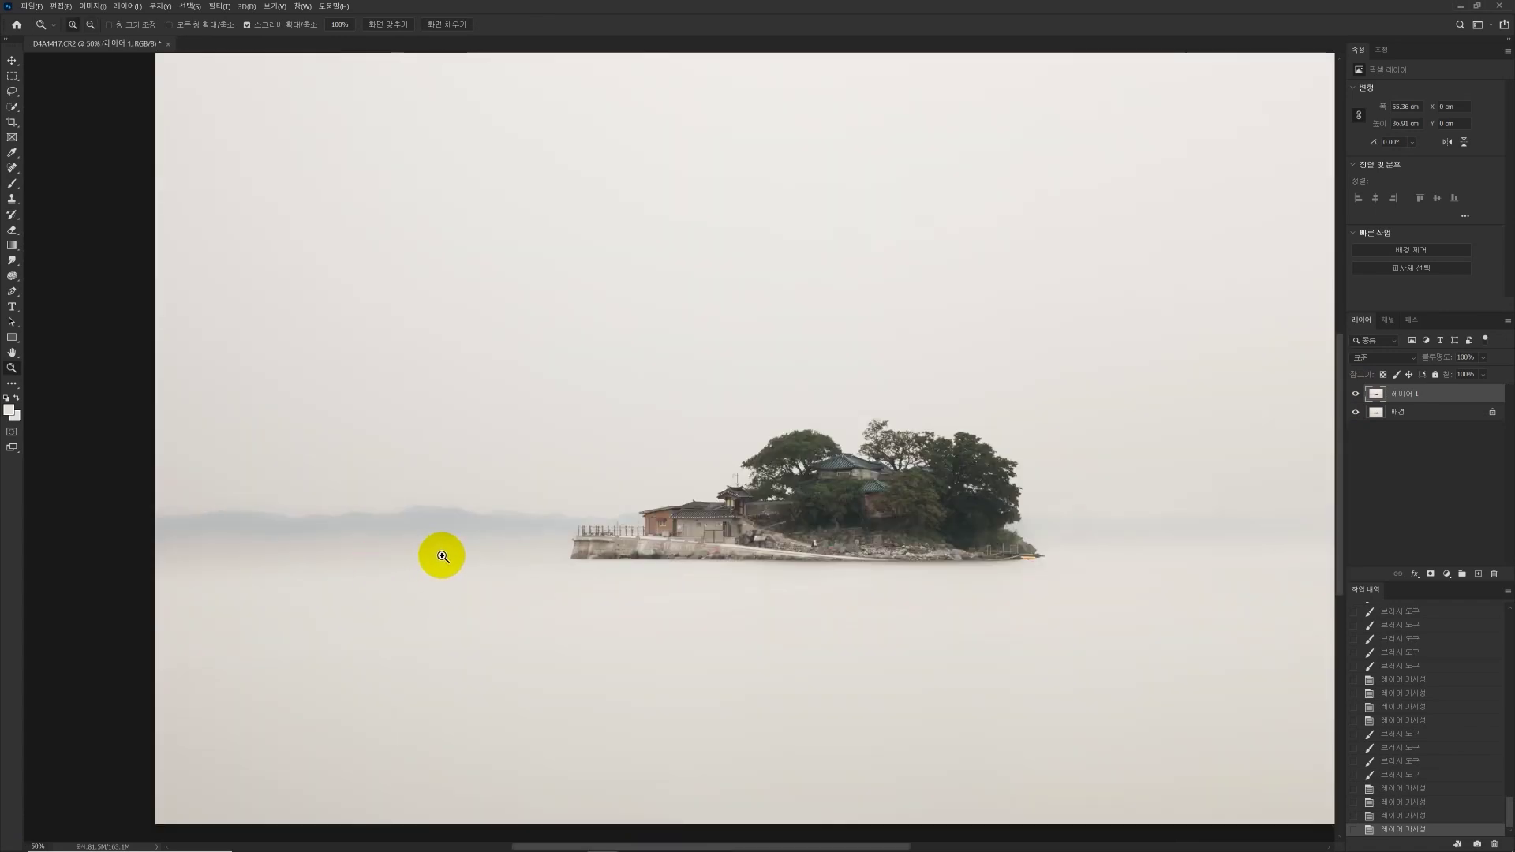
key(b)
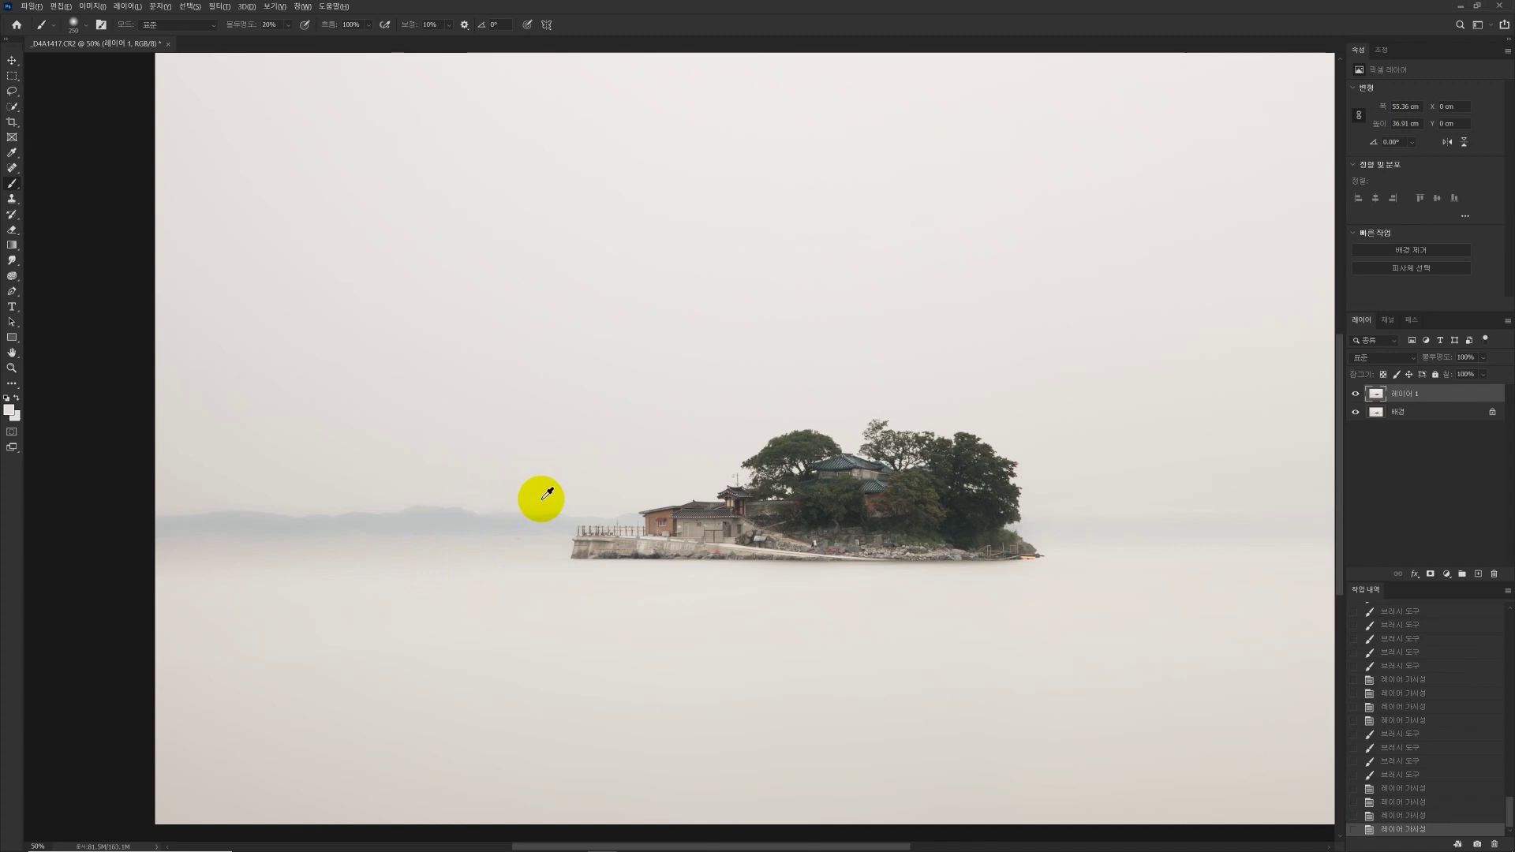
alt+click(543, 498)
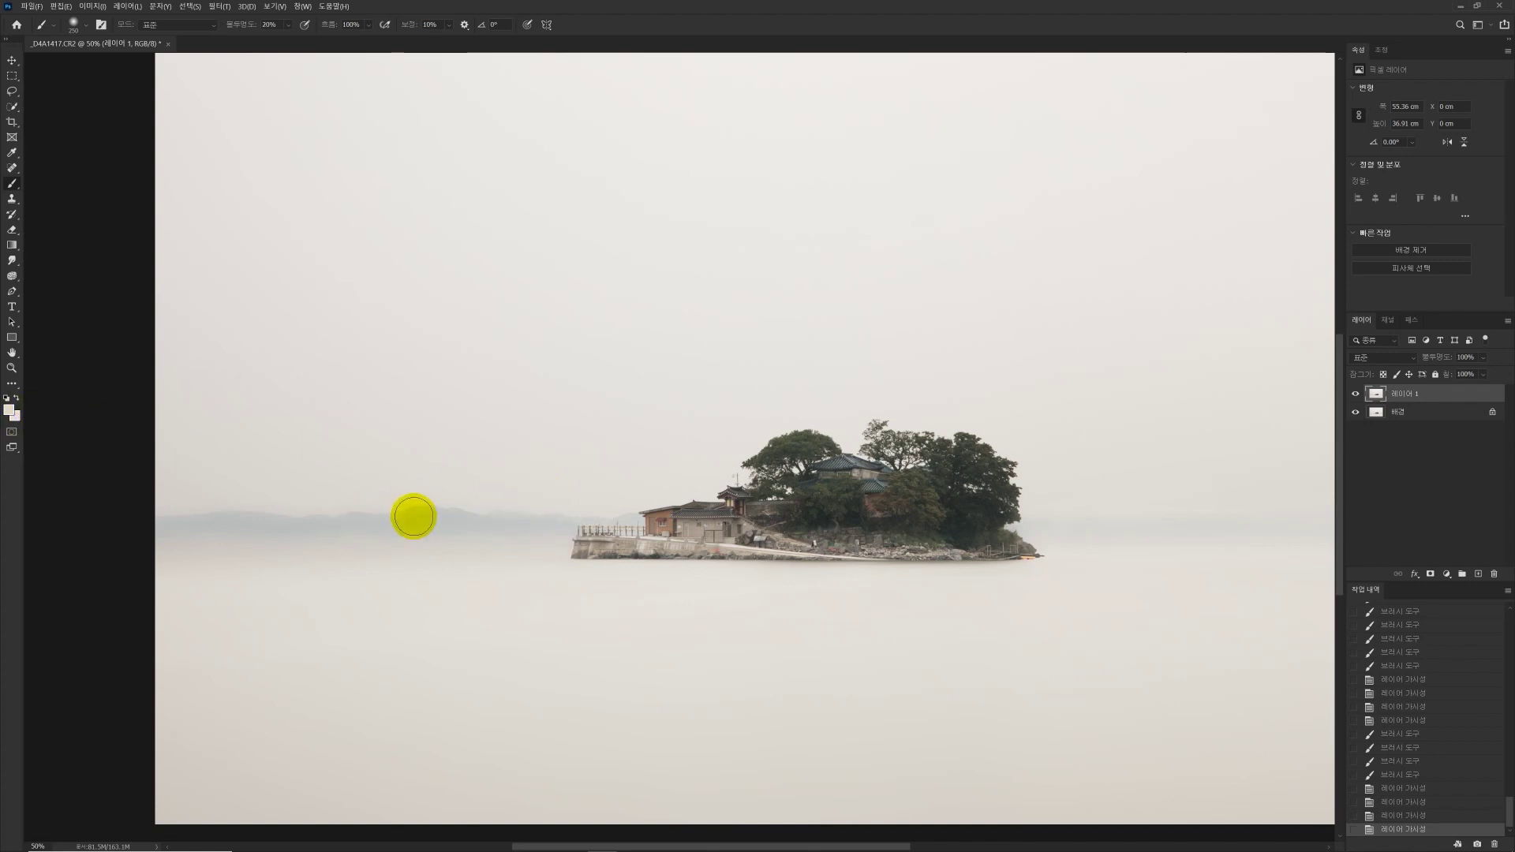
mouse_move(524, 514)
mouse_down()
mouse_move(544, 518)
mouse_move(135, 510)
mouse_move(615, 507)
mouse_move(115, 534)
mouse_move(626, 575)
mouse_move(404, 550)
mouse_up()
mouse_move(2, 511)
mouse_down()
mouse_move(325, 513)
mouse_move(642, 484)
mouse_move(552, 501)
mouse_move(629, 509)
mouse_move(518, 513)
mouse_move(223, 490)
mouse_move(493, 507)
mouse_up()
key(bracketleft)
key(bracketleft)
key(bracketleft)
key(bracketleft)
key(bracketright)
key(bracketright)
key(bracketright)
key(bracketright)
mouse_move(164, 524)
mouse_down()
mouse_move(526, 528)
mouse_move(487, 600)
mouse_move(629, 641)
mouse_move(480, 555)
mouse_up()
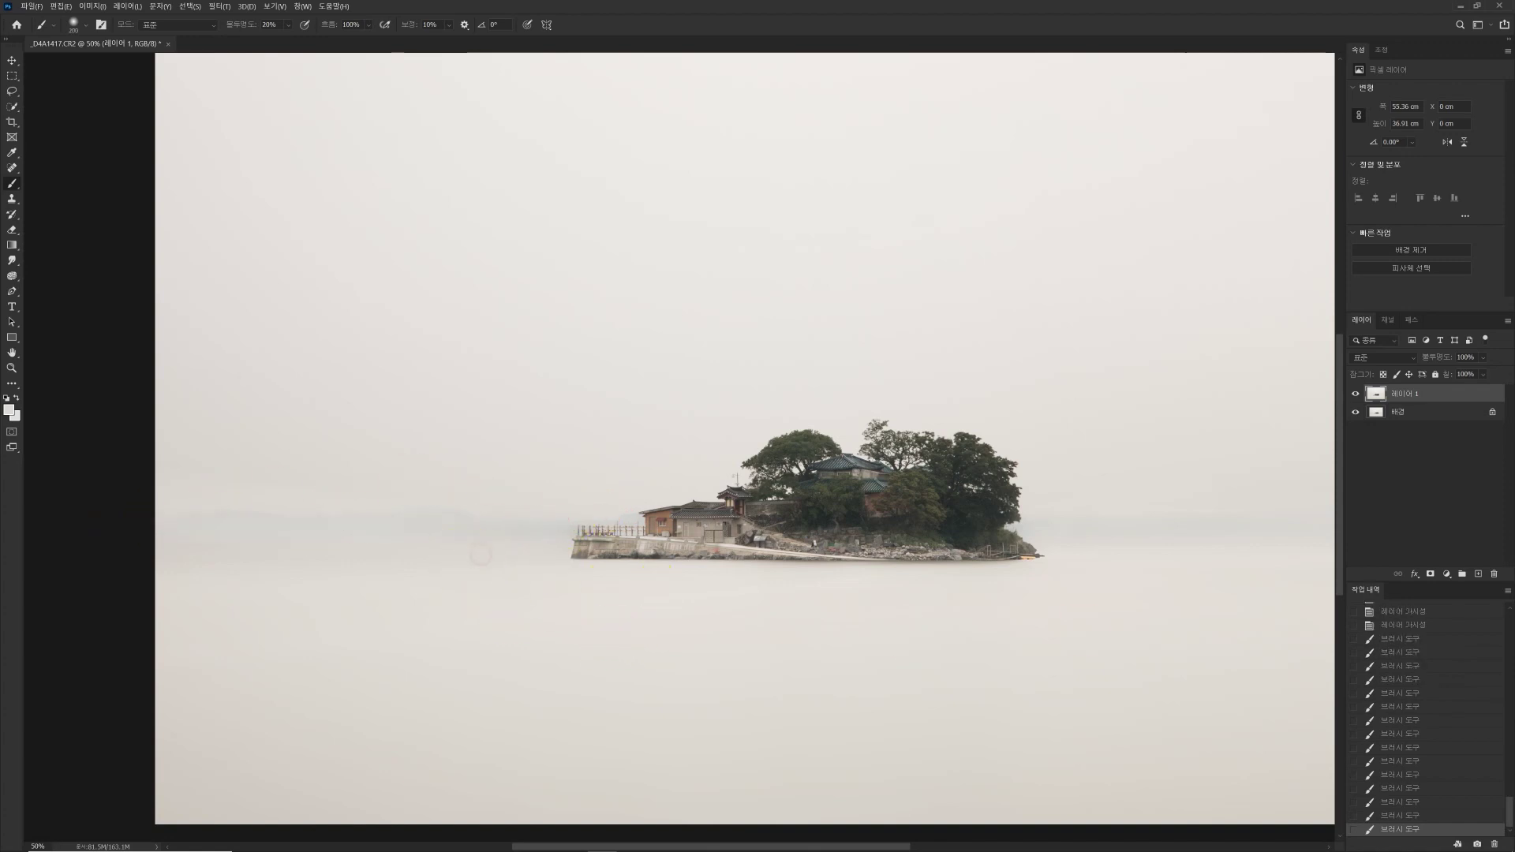
Step: Compare the whole photo with the hill-retouching layer shown and hidden
click(1354, 394)
click(1355, 394)
click(1355, 394)
click(1355, 394)
key(z)
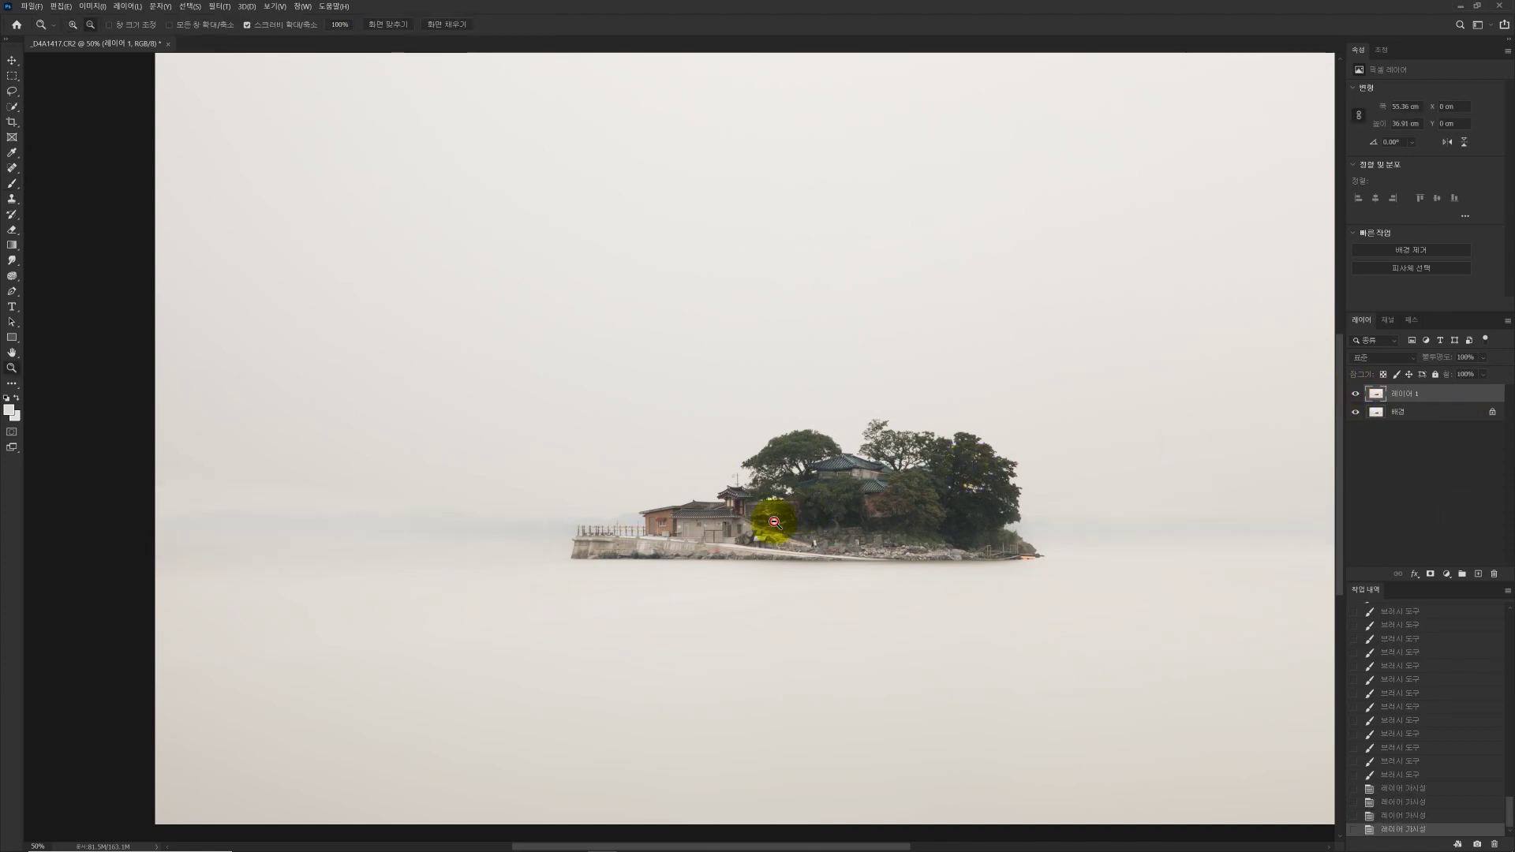
scroll(777, 523, down, 2)
scroll(835, 497, up, 1)
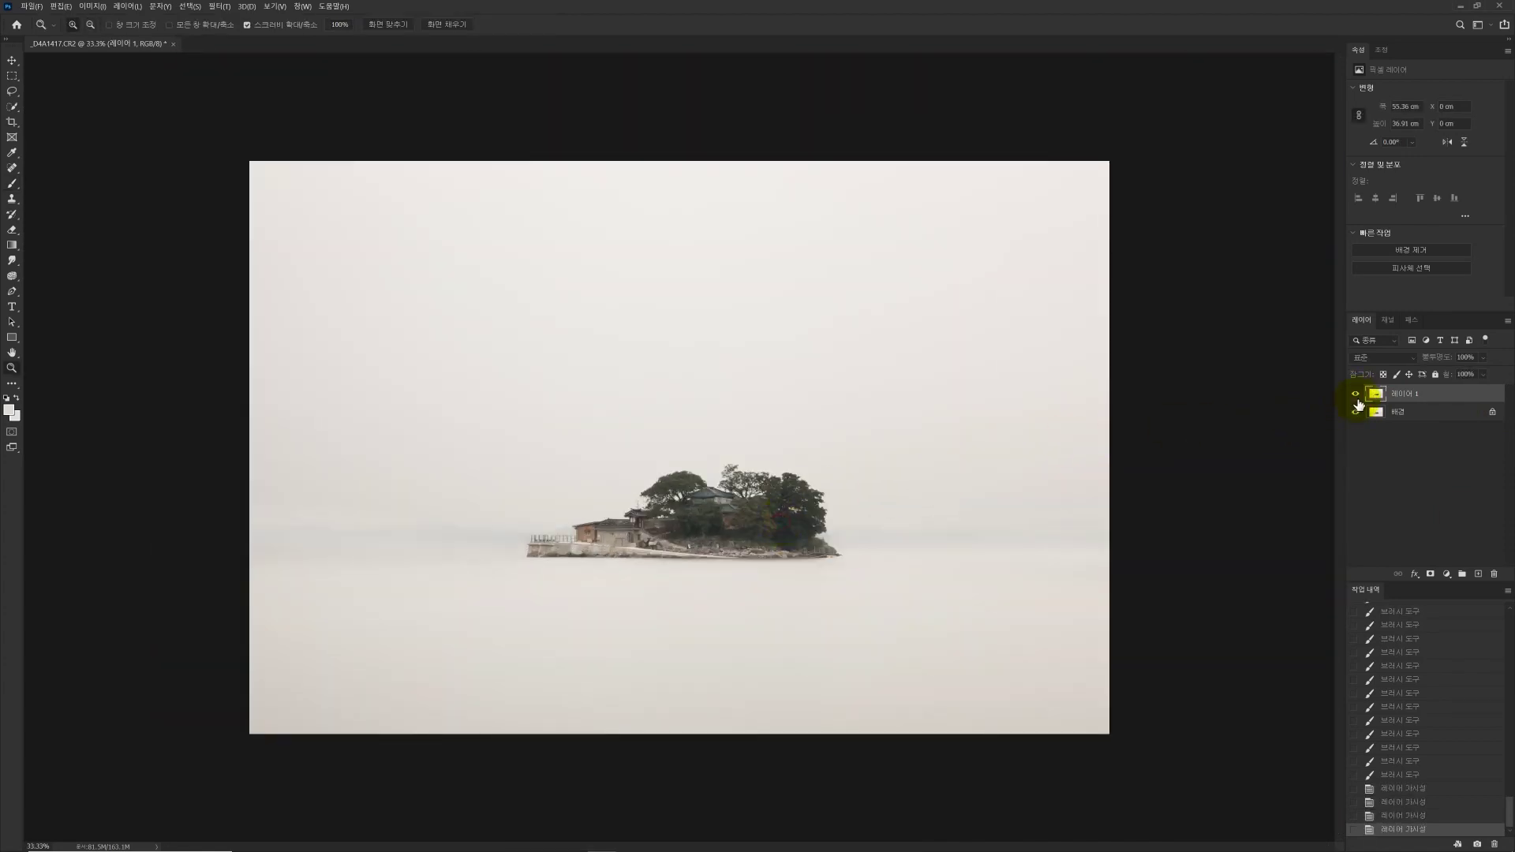
click(1355, 394)
click(1354, 393)
click(1355, 394)
click(1355, 394)
click(1355, 394)
click(1355, 393)
click(1355, 394)
click(1355, 394)
click(1355, 394)
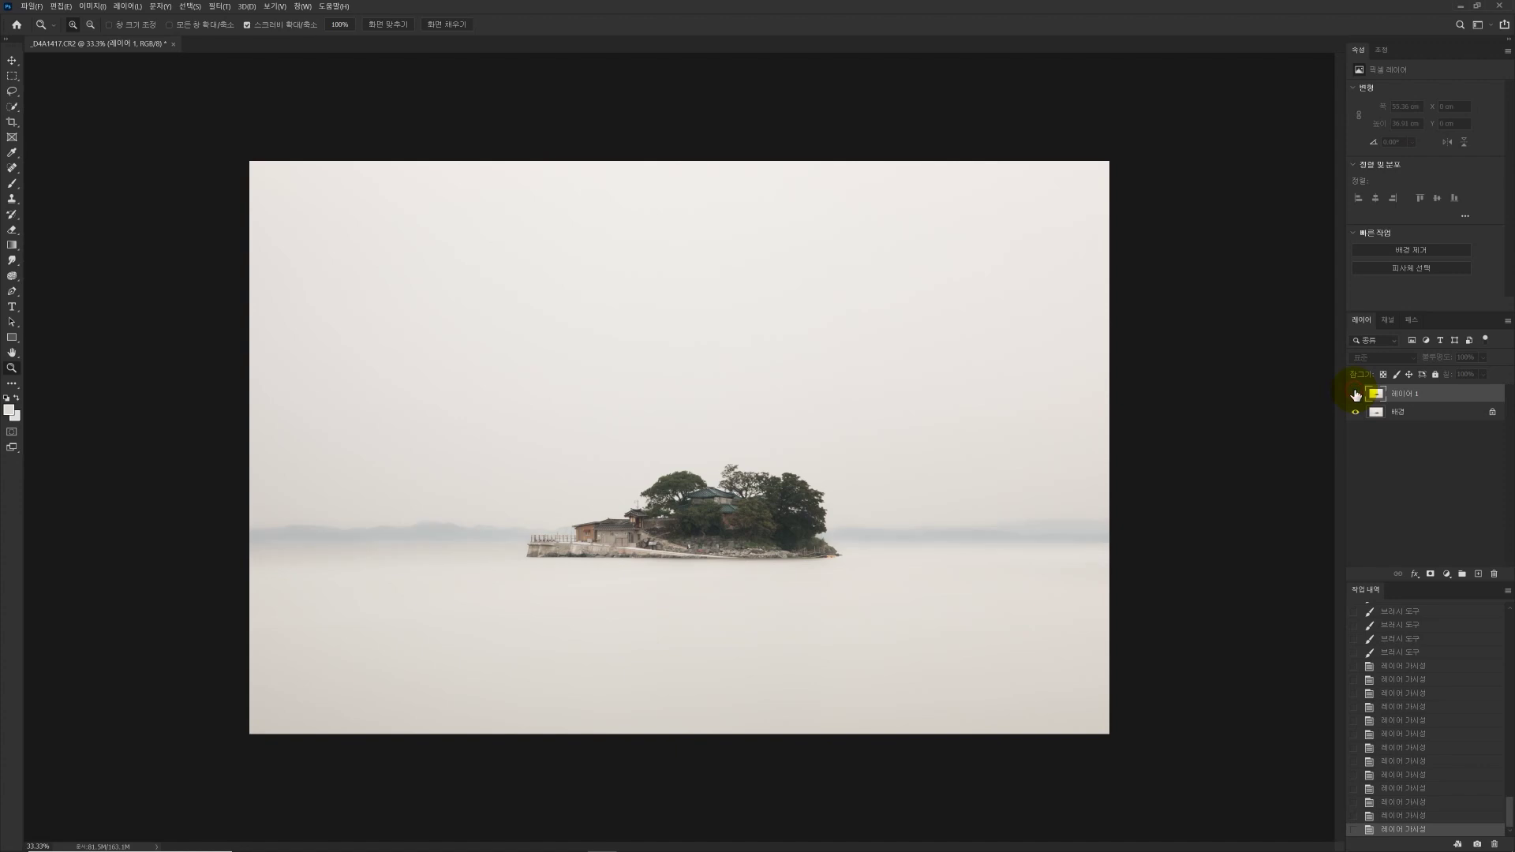
click(1355, 393)
click(1355, 394)
click(1355, 394)
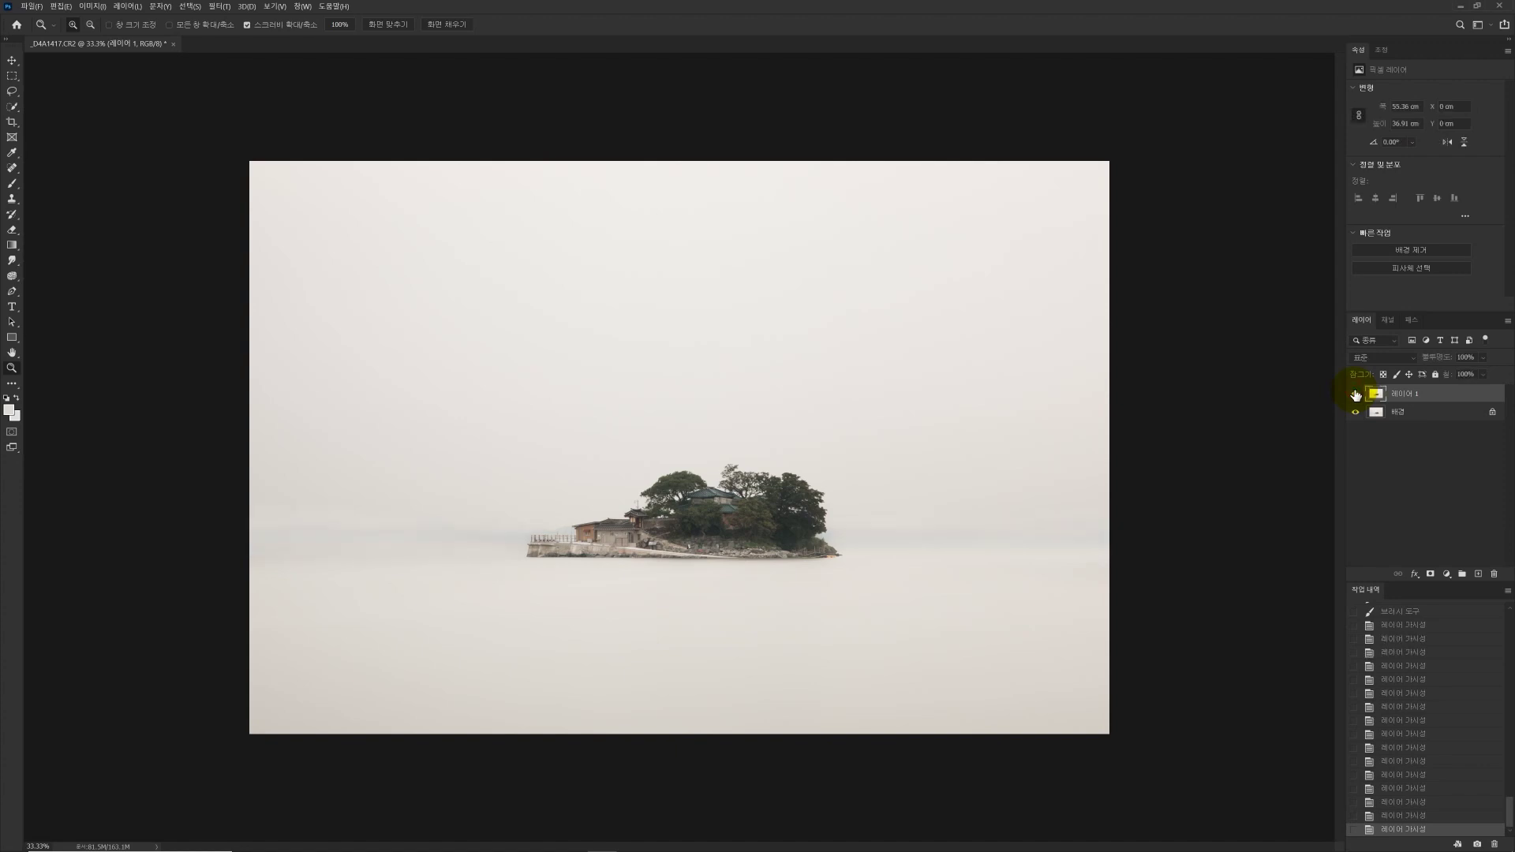
click(1355, 394)
click(1355, 394)
click(1354, 394)
click(1354, 394)
Step: Merge the retouched layer into the background and duplicate the result as a new layer
key(ctrl+shift+e)
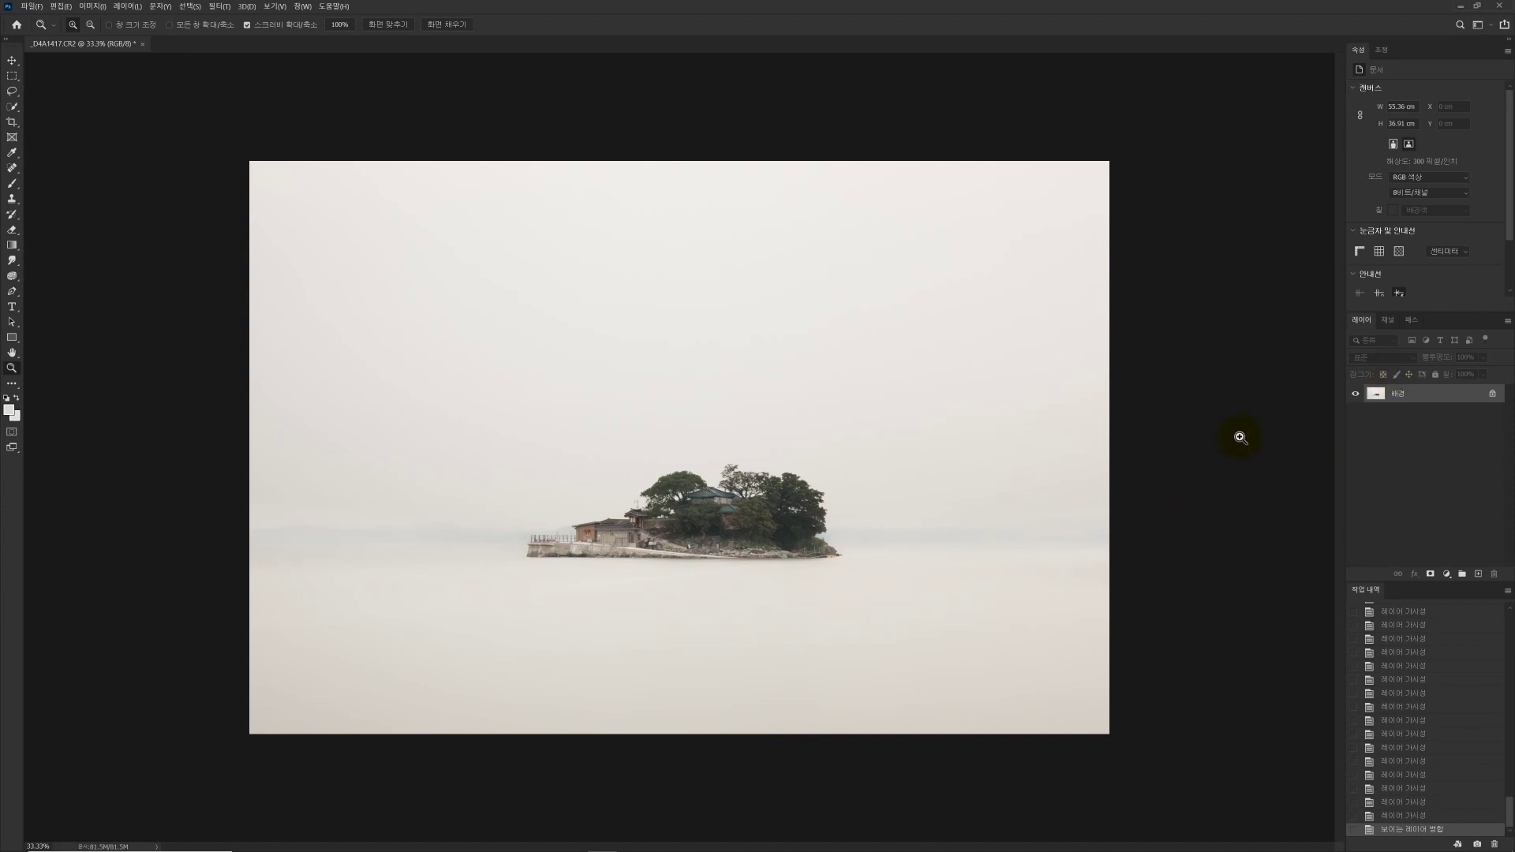
click(700, 560)
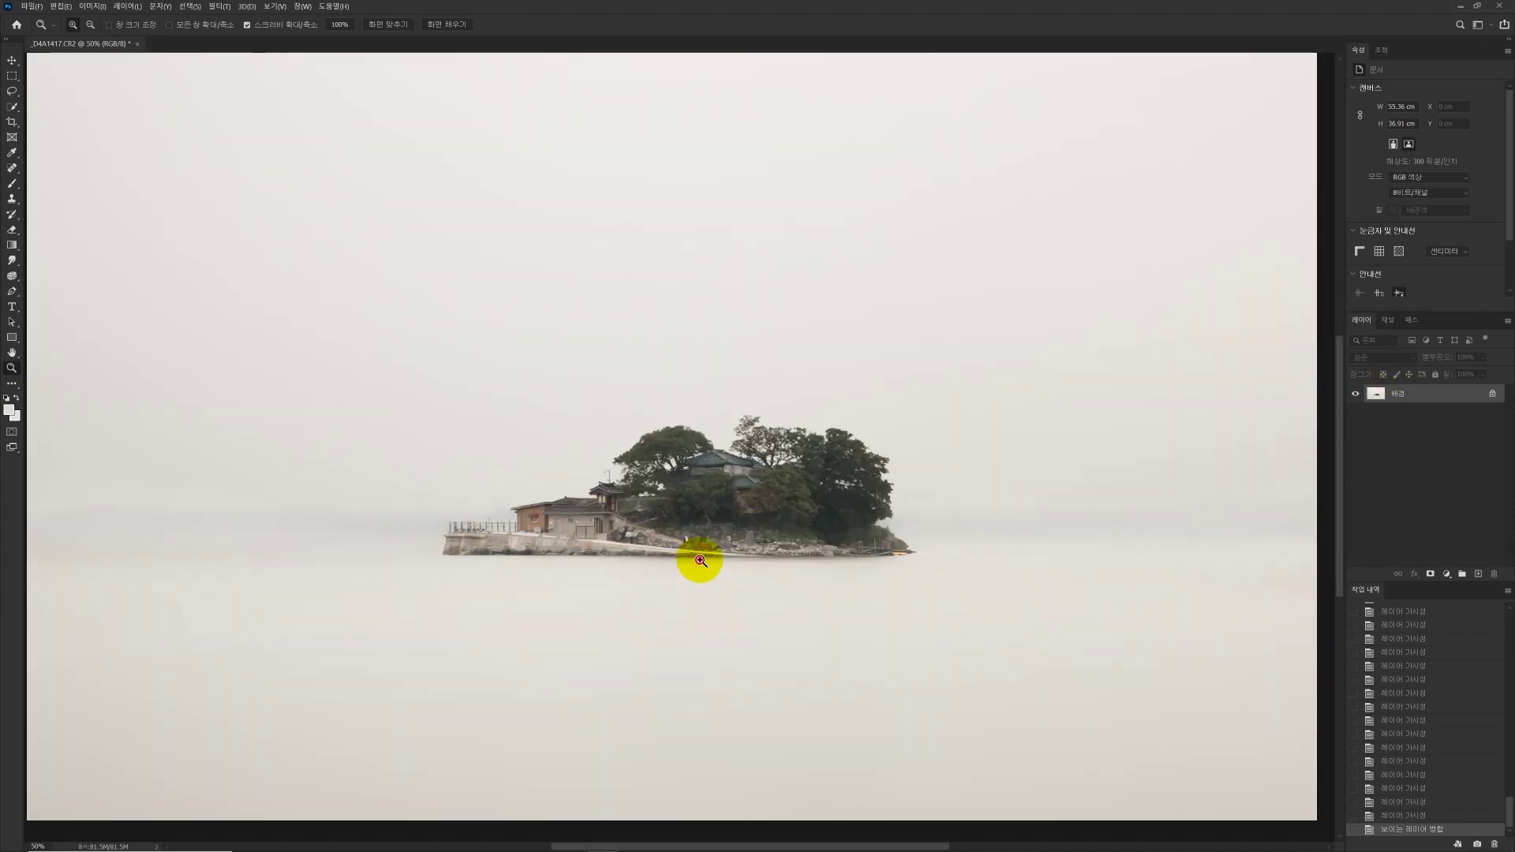
click(700, 555)
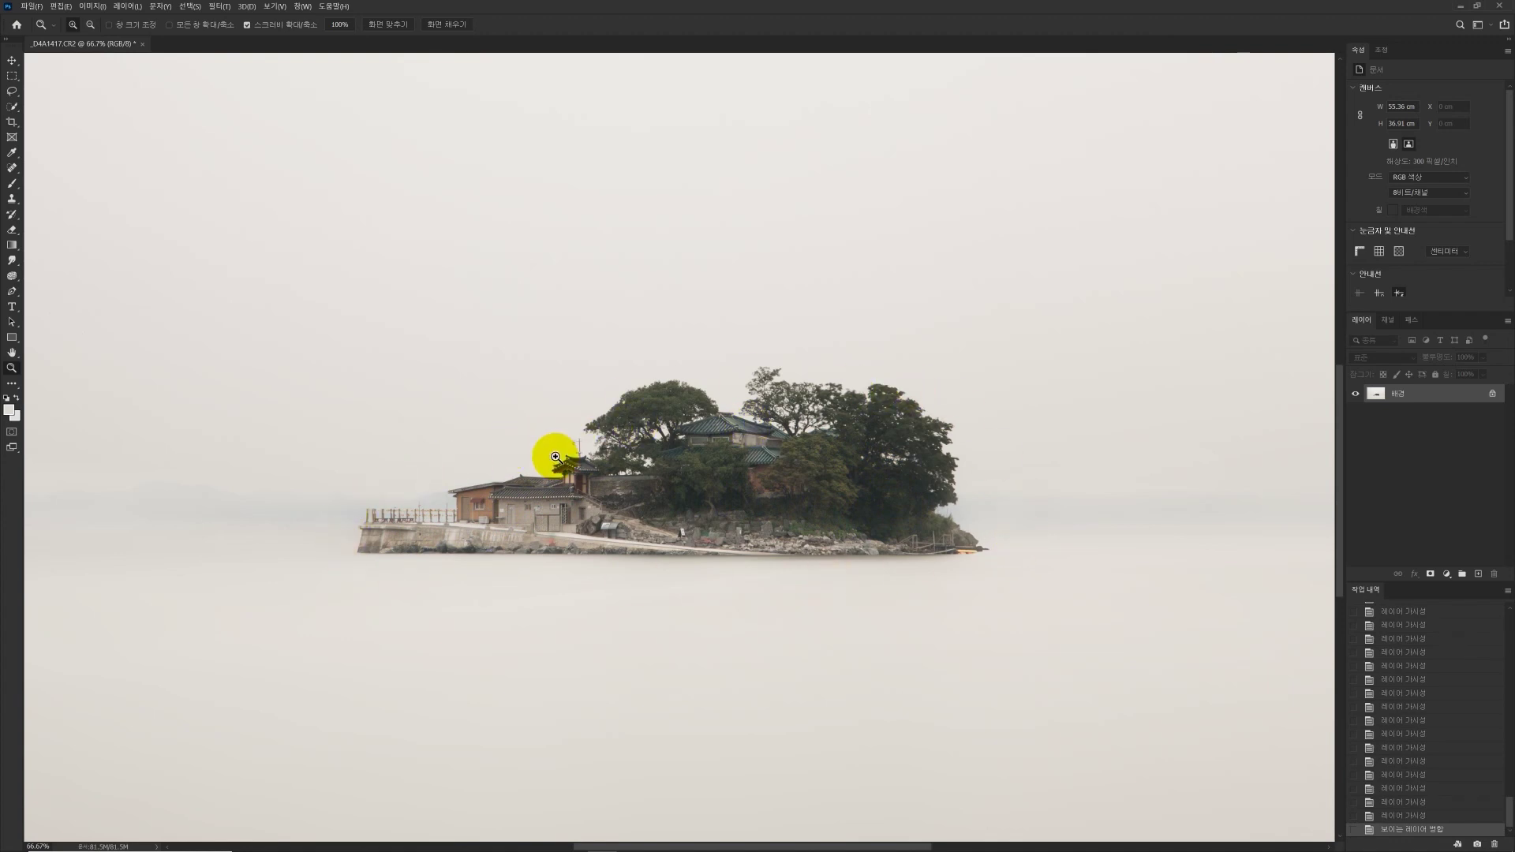
alt+click(687, 540)
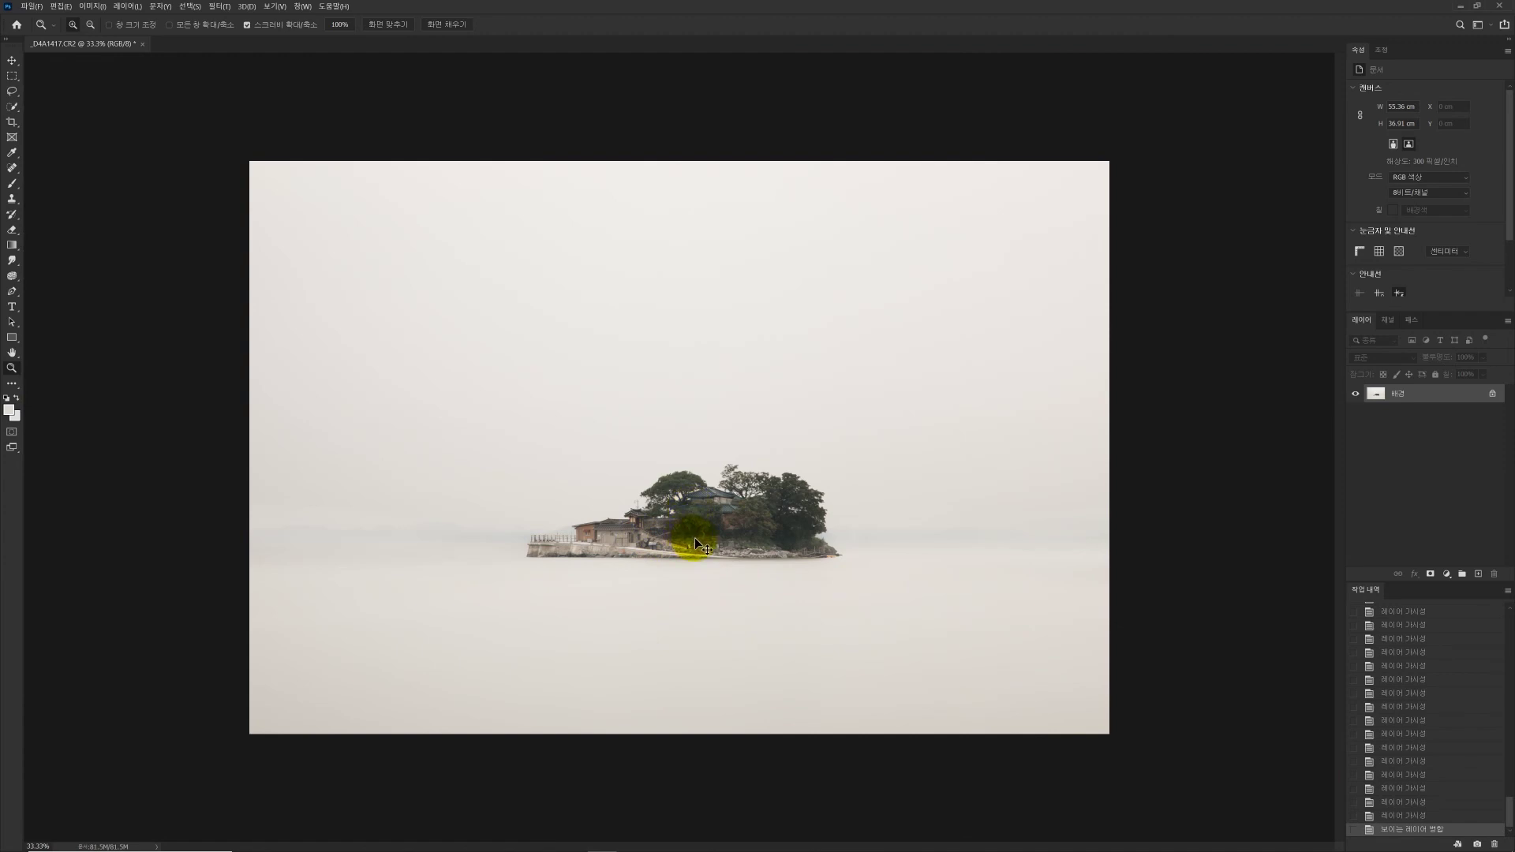
key(ctrl+j)
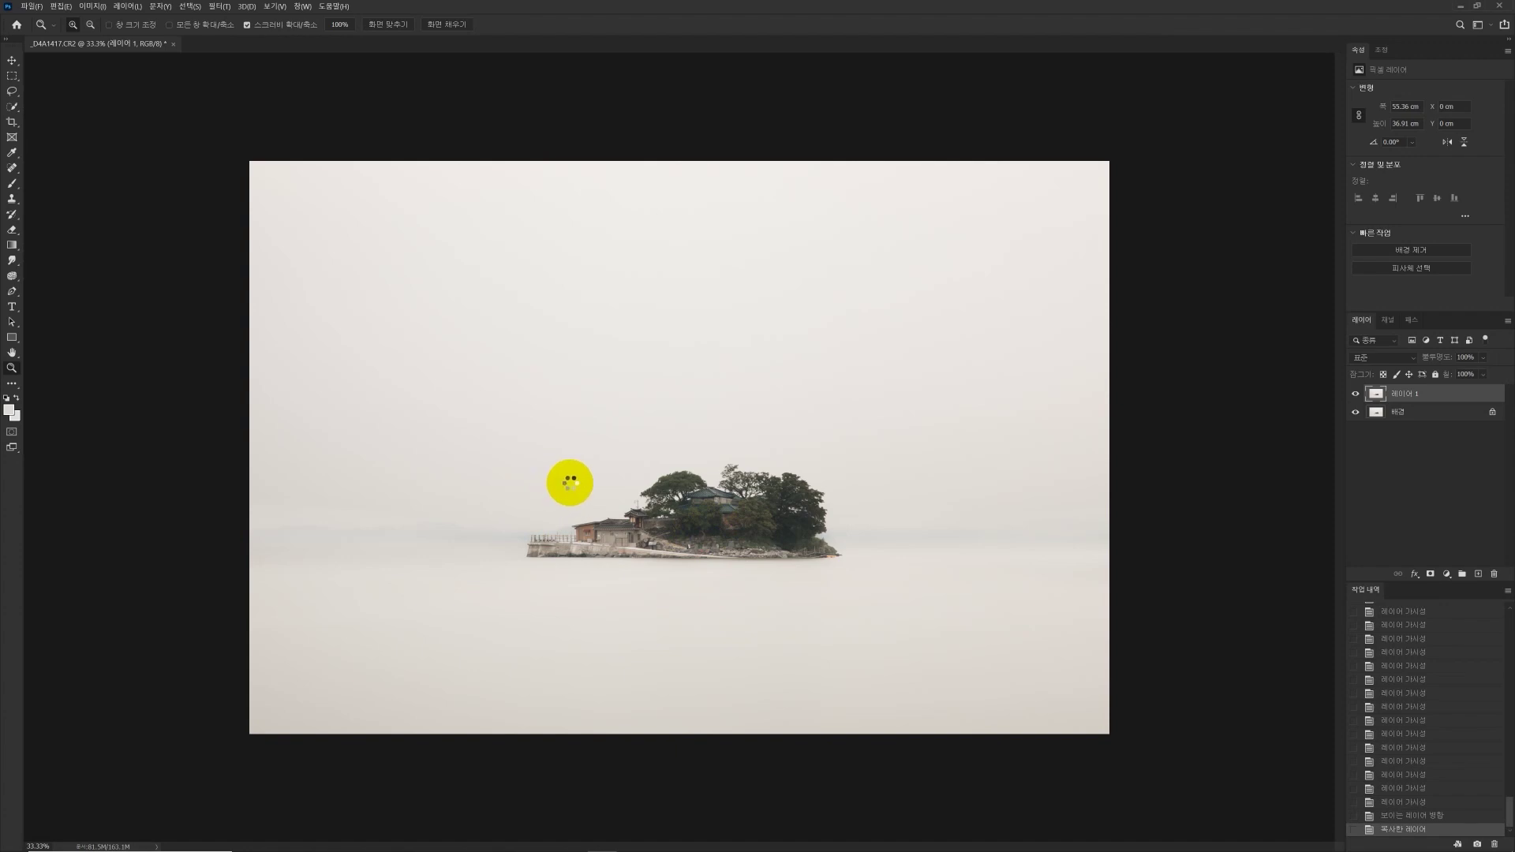
Step: Open the duplicate in the Camera Raw filter and set exposure to -0.15, contrast to +46 and shadows to +34
key(ctrl+shift+a)
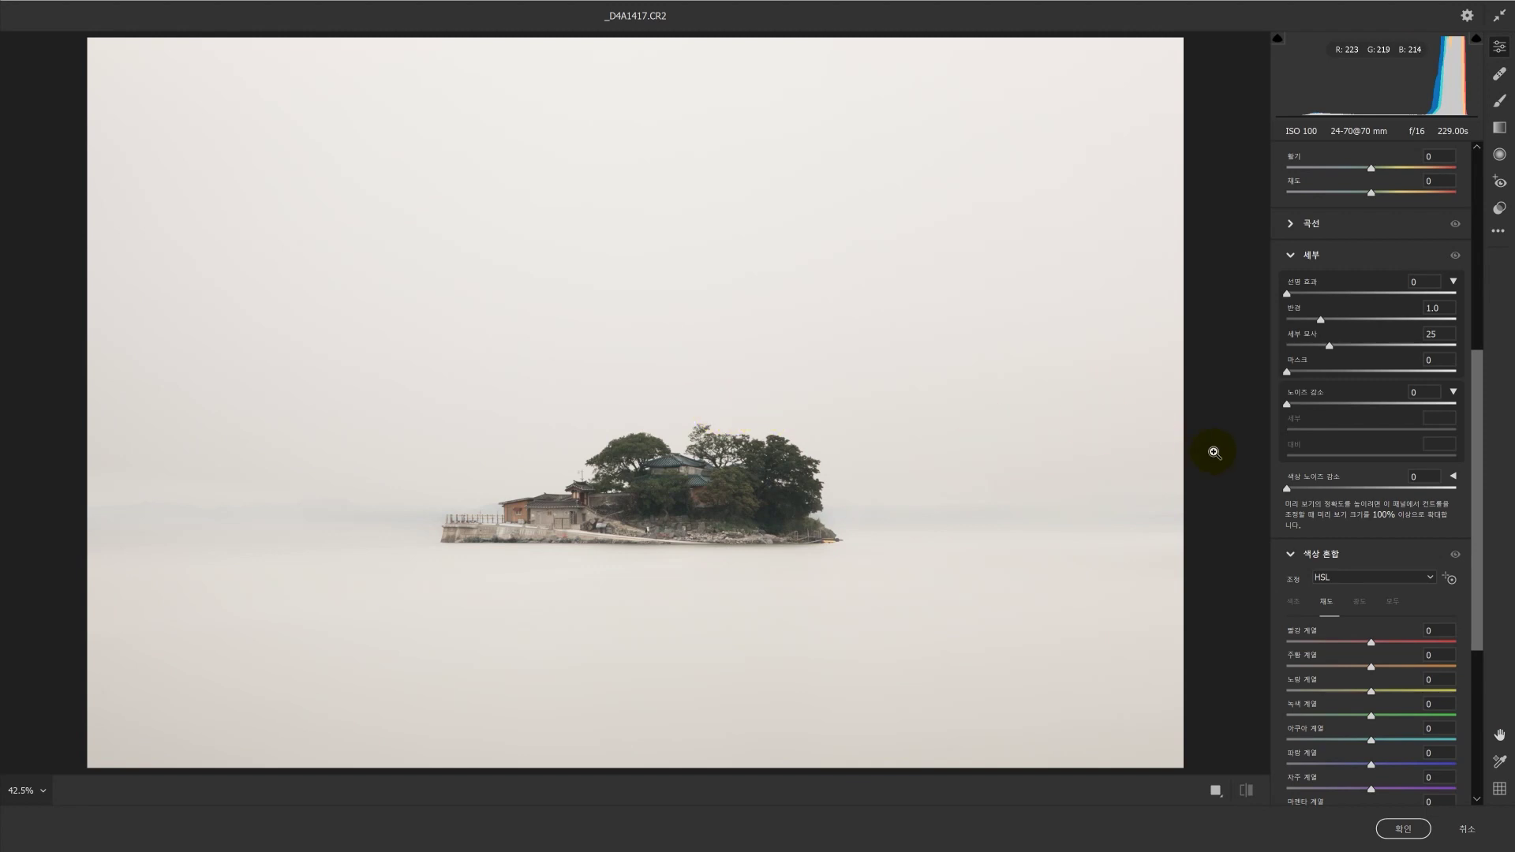
scroll(1399, 495, up, 10)
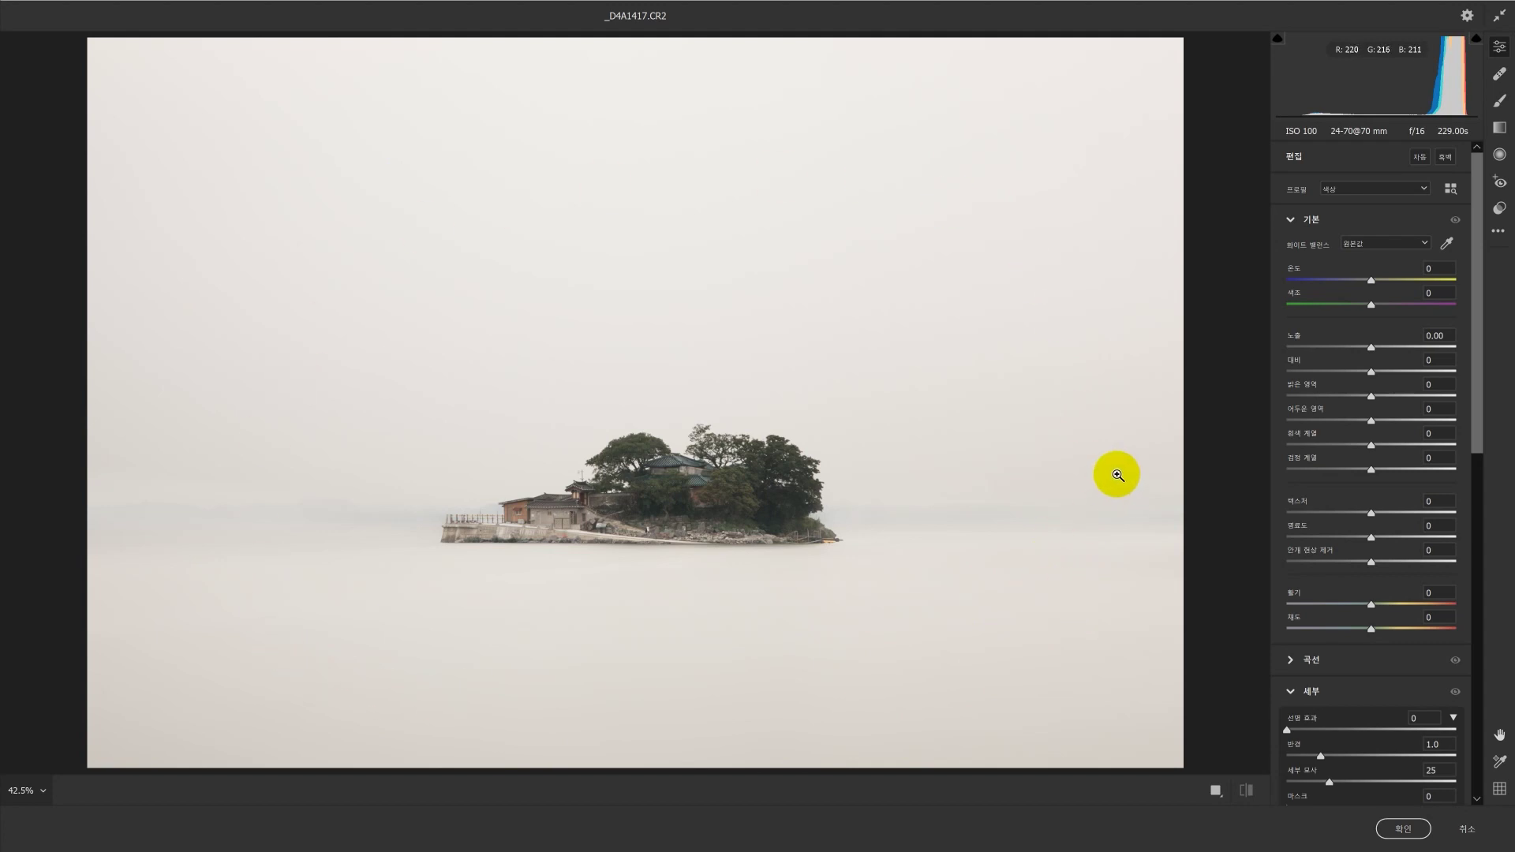
click(1395, 371)
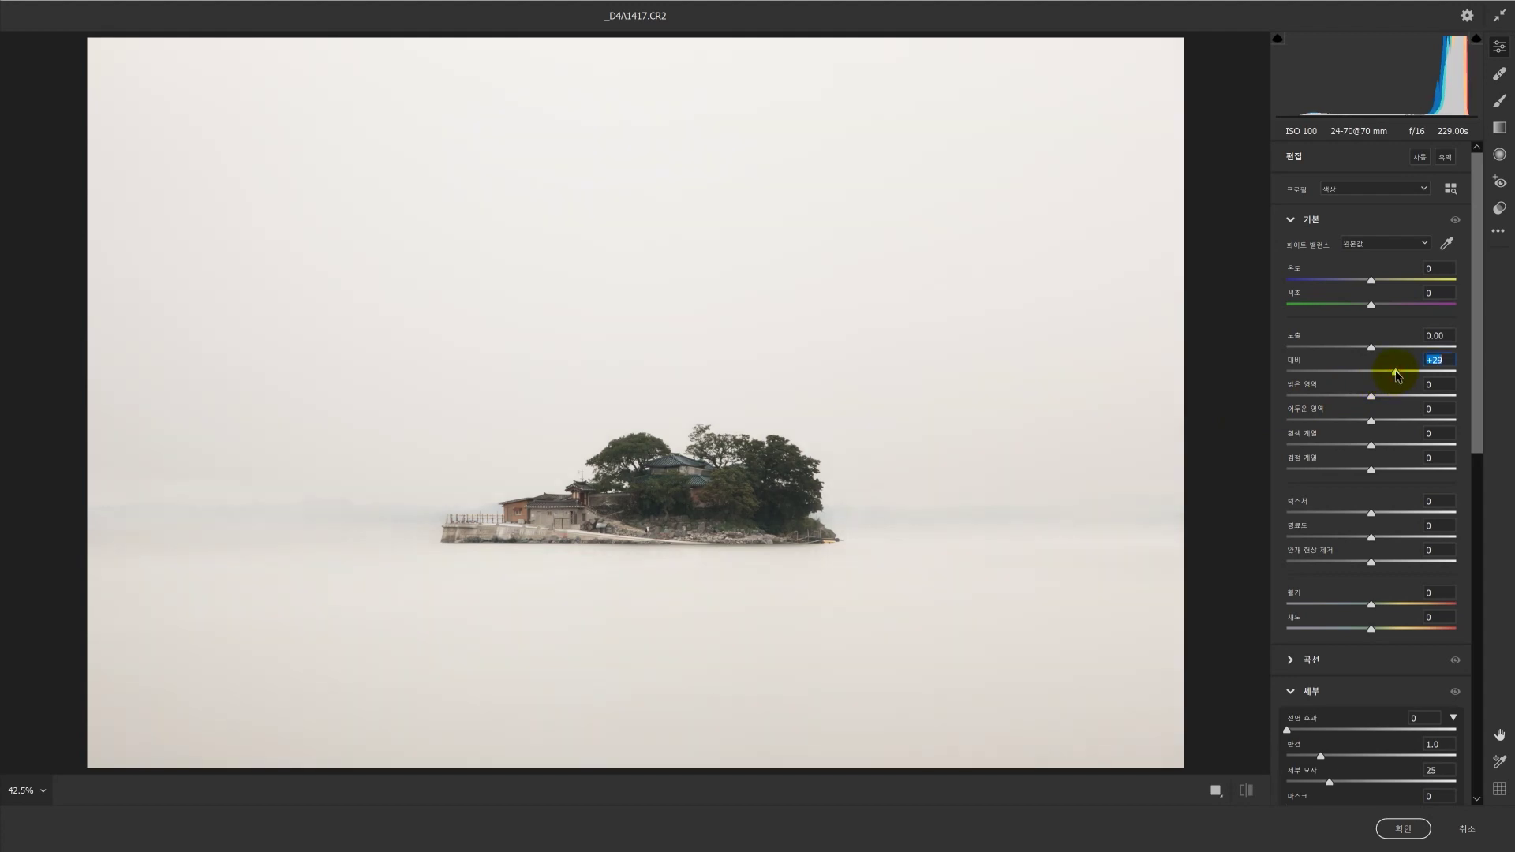
drag(1377, 427, 1386, 427)
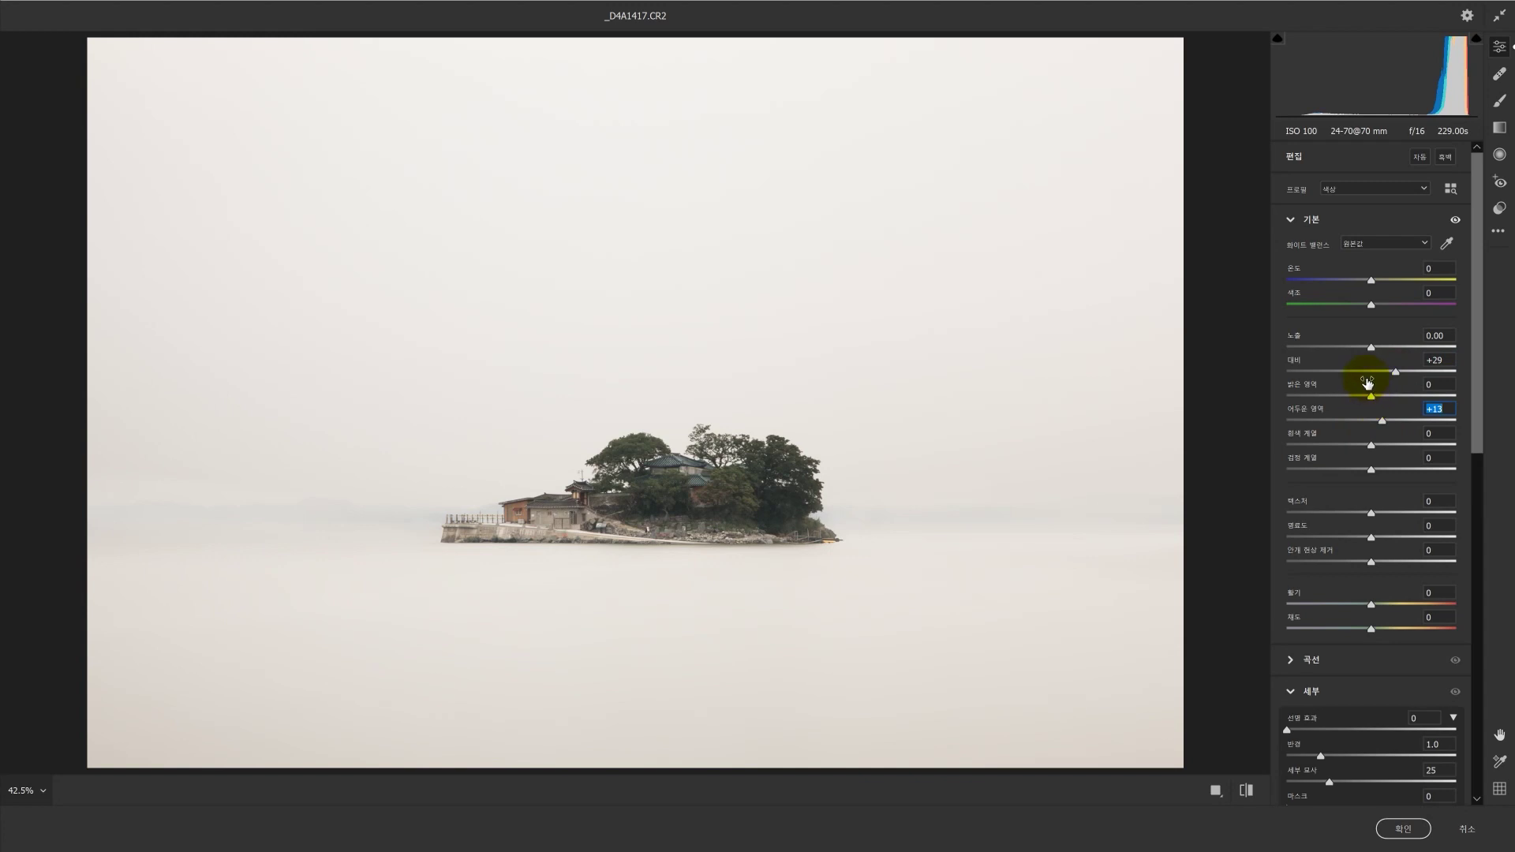
drag(1371, 348, 1398, 420)
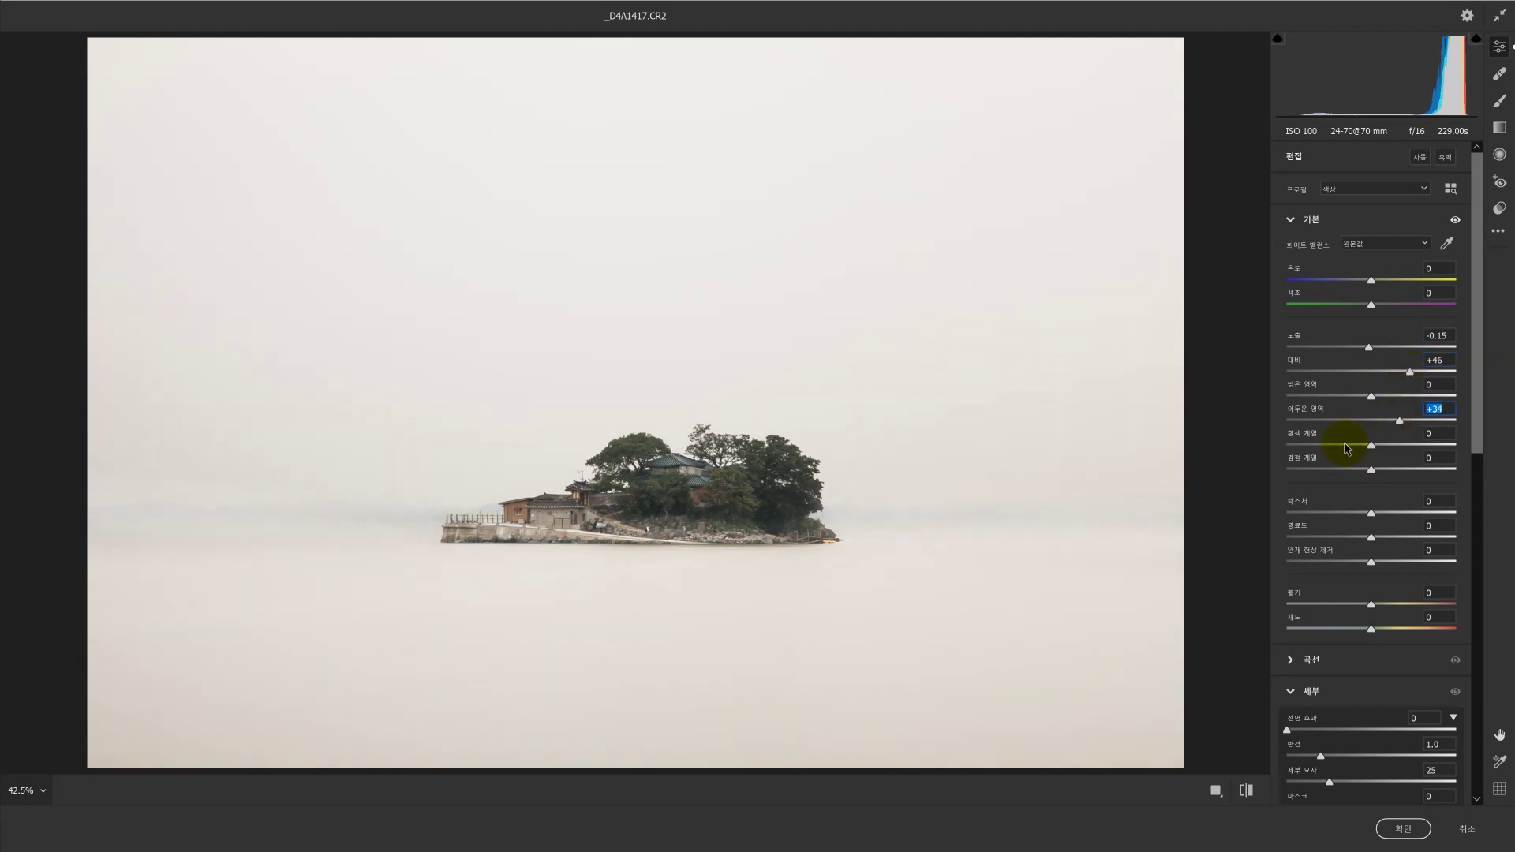
click(727, 508)
alt+click(602, 459)
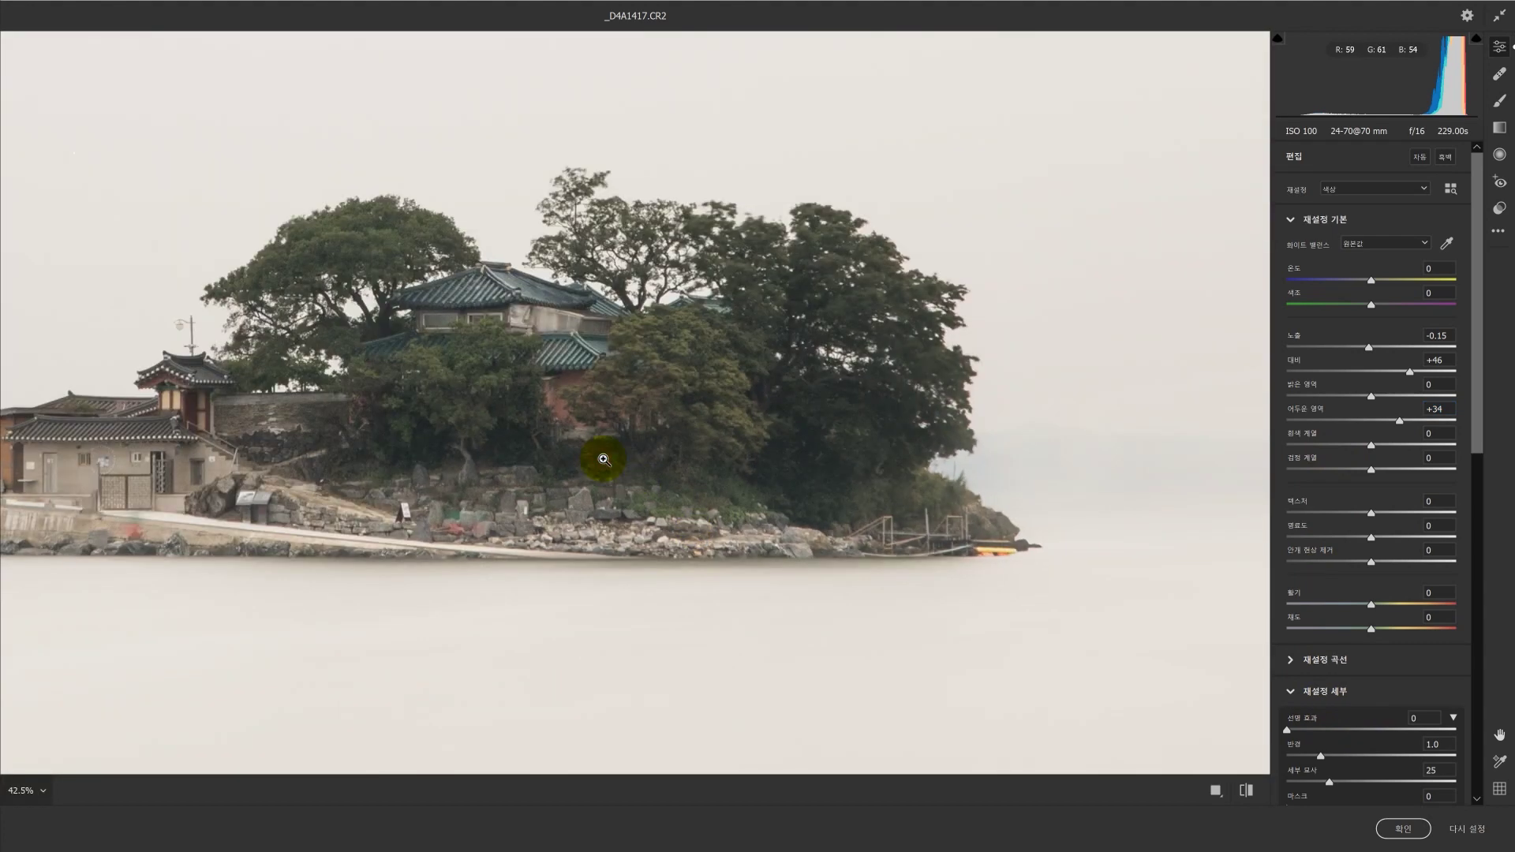
drag(665, 496, 864, 552)
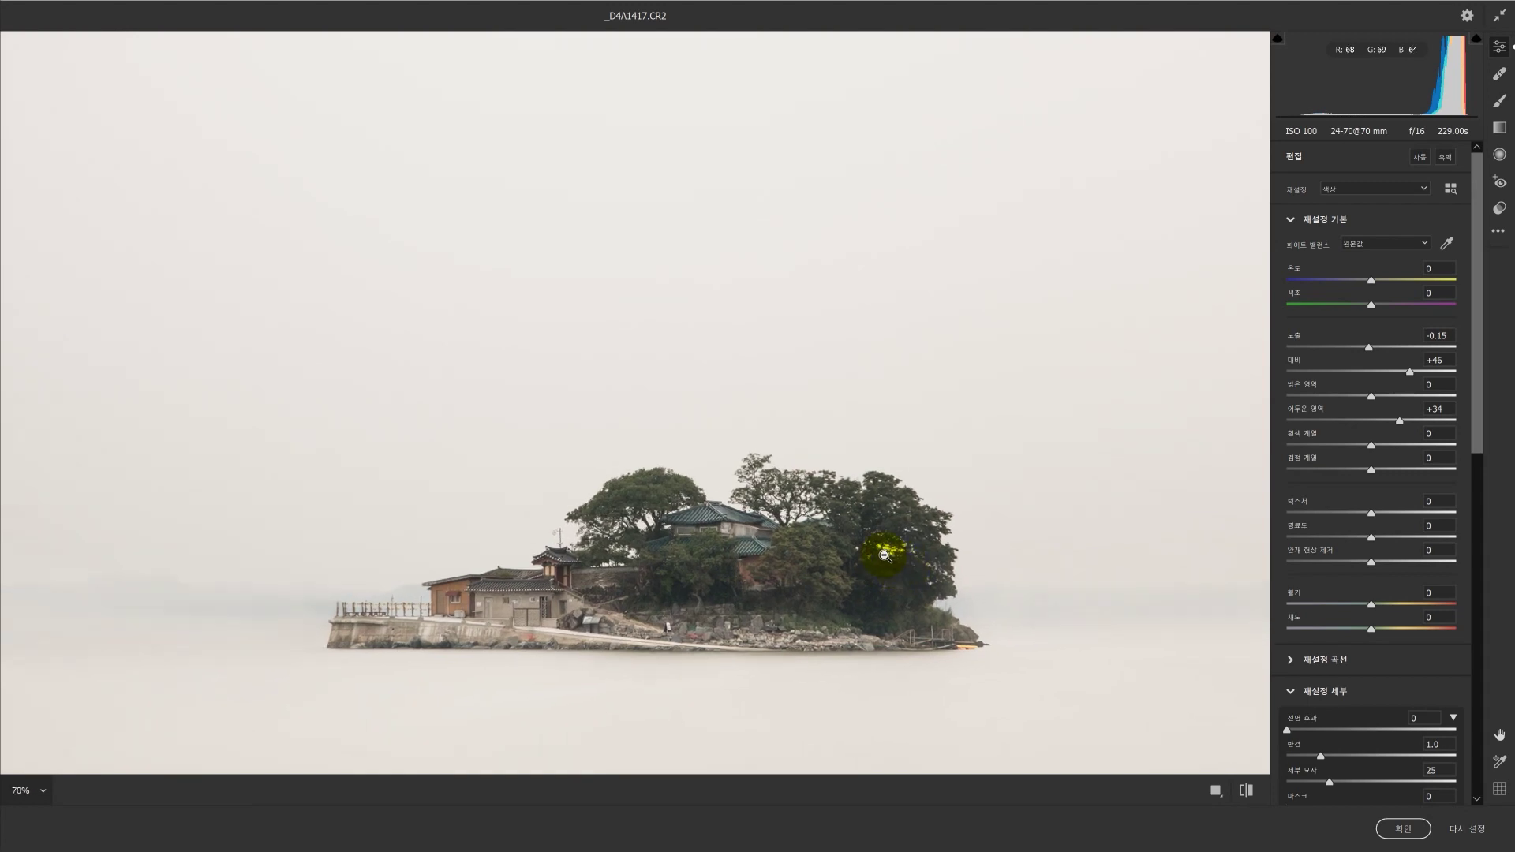
Step: Set sharpening to 62 with detail 29, luminance noise reduction to 9, texture to +16 and clarity to +7 in Camera Raw
drag(771, 547, 657, 457)
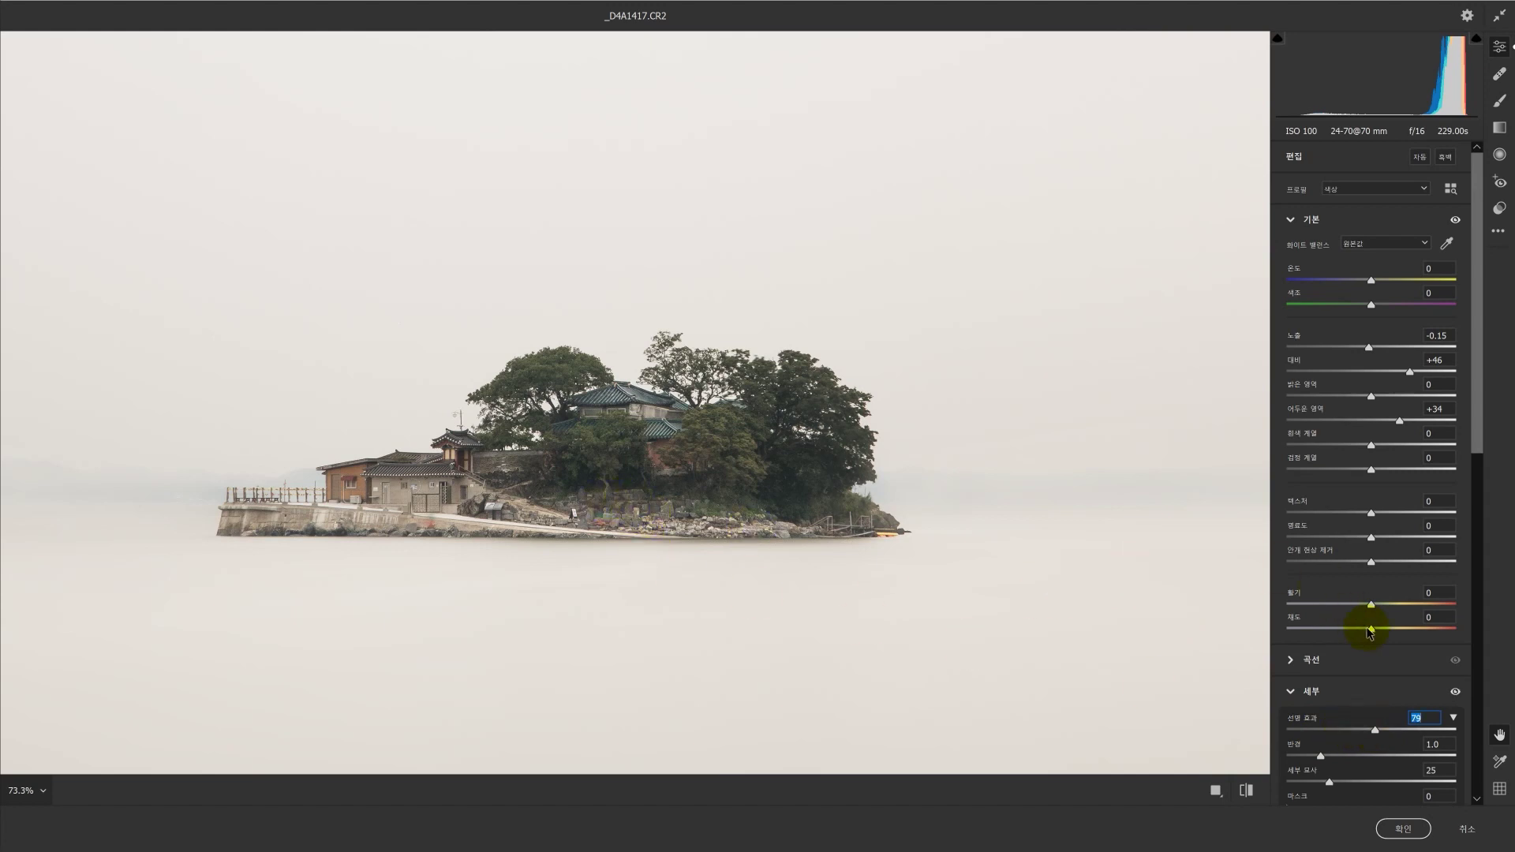
scroll(1370, 631, down, 3)
click(1328, 727)
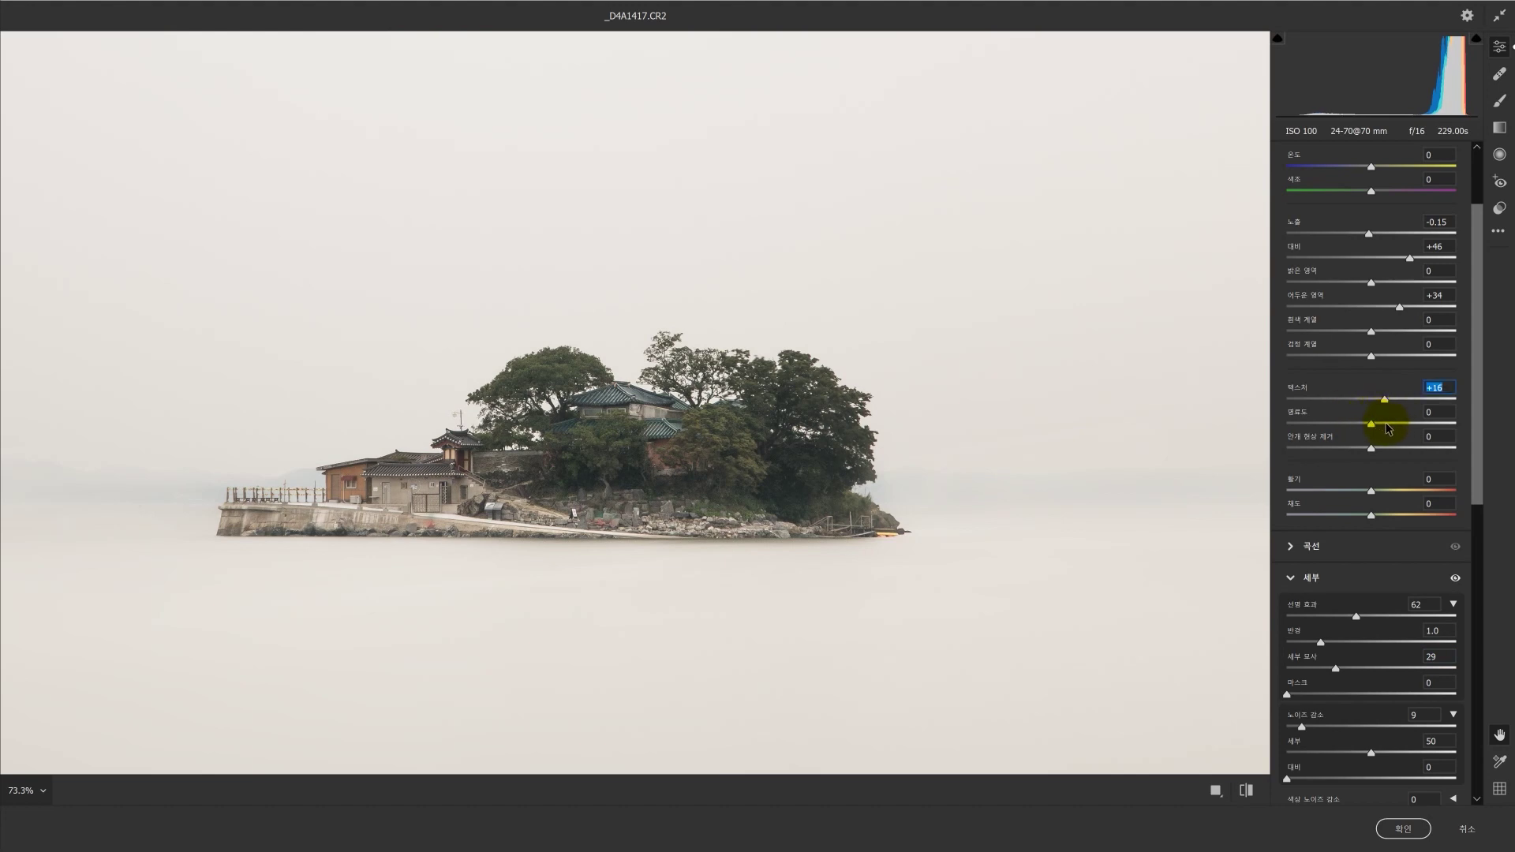
mouse_move(1389, 427)
mouse_down()
mouse_move(1362, 424)
mouse_move(1378, 428)
mouse_up()
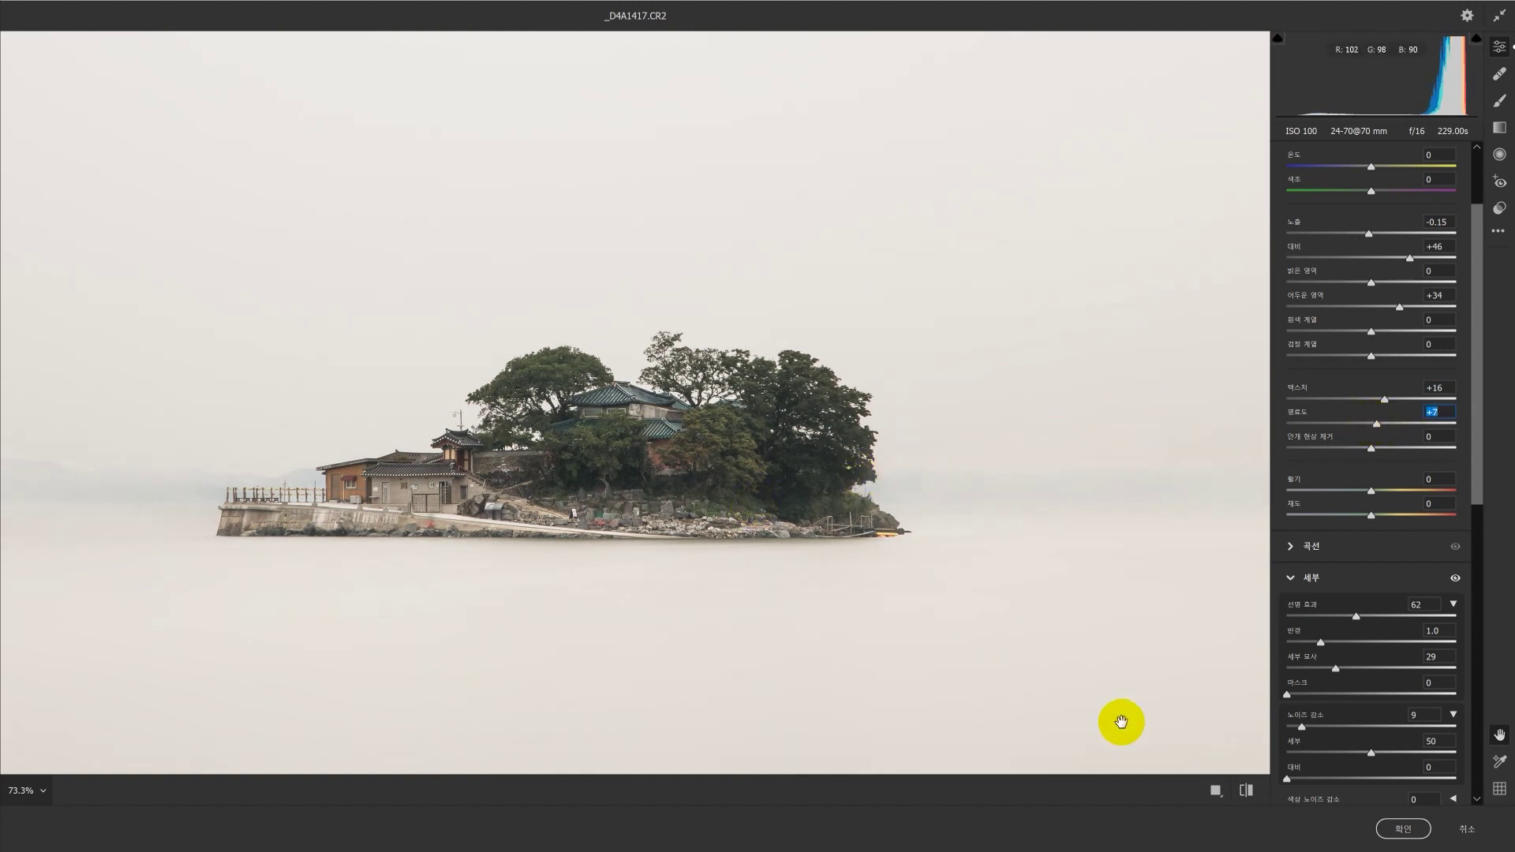
Step: Compare the photo before and after the Camera Raw adjustments repeatedly, and apply the filter to the duplicate layer
click(1247, 794)
click(1248, 794)
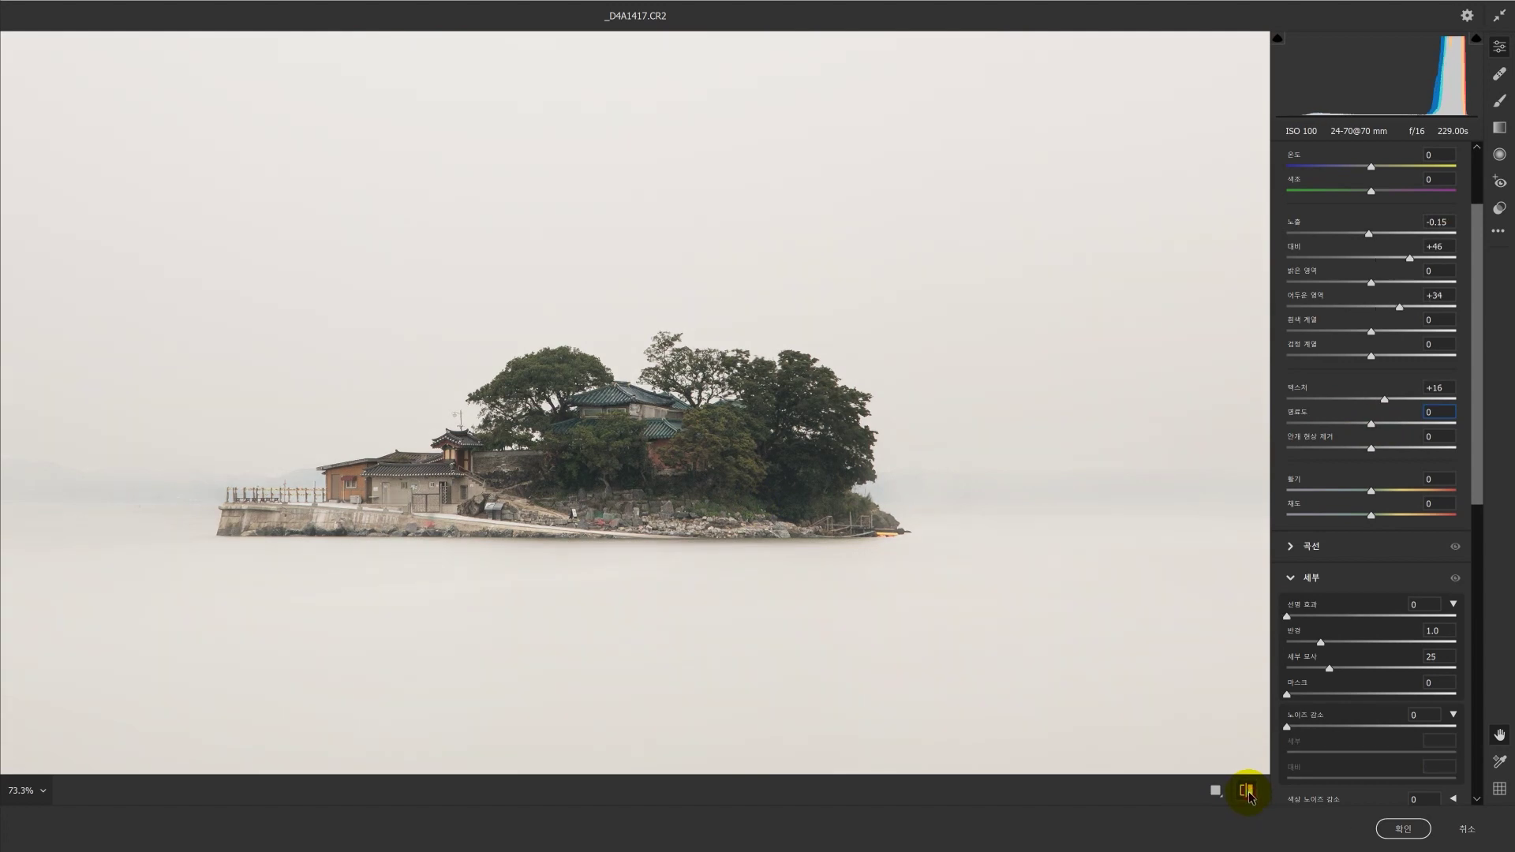
click(1251, 796)
click(1247, 792)
click(1248, 792)
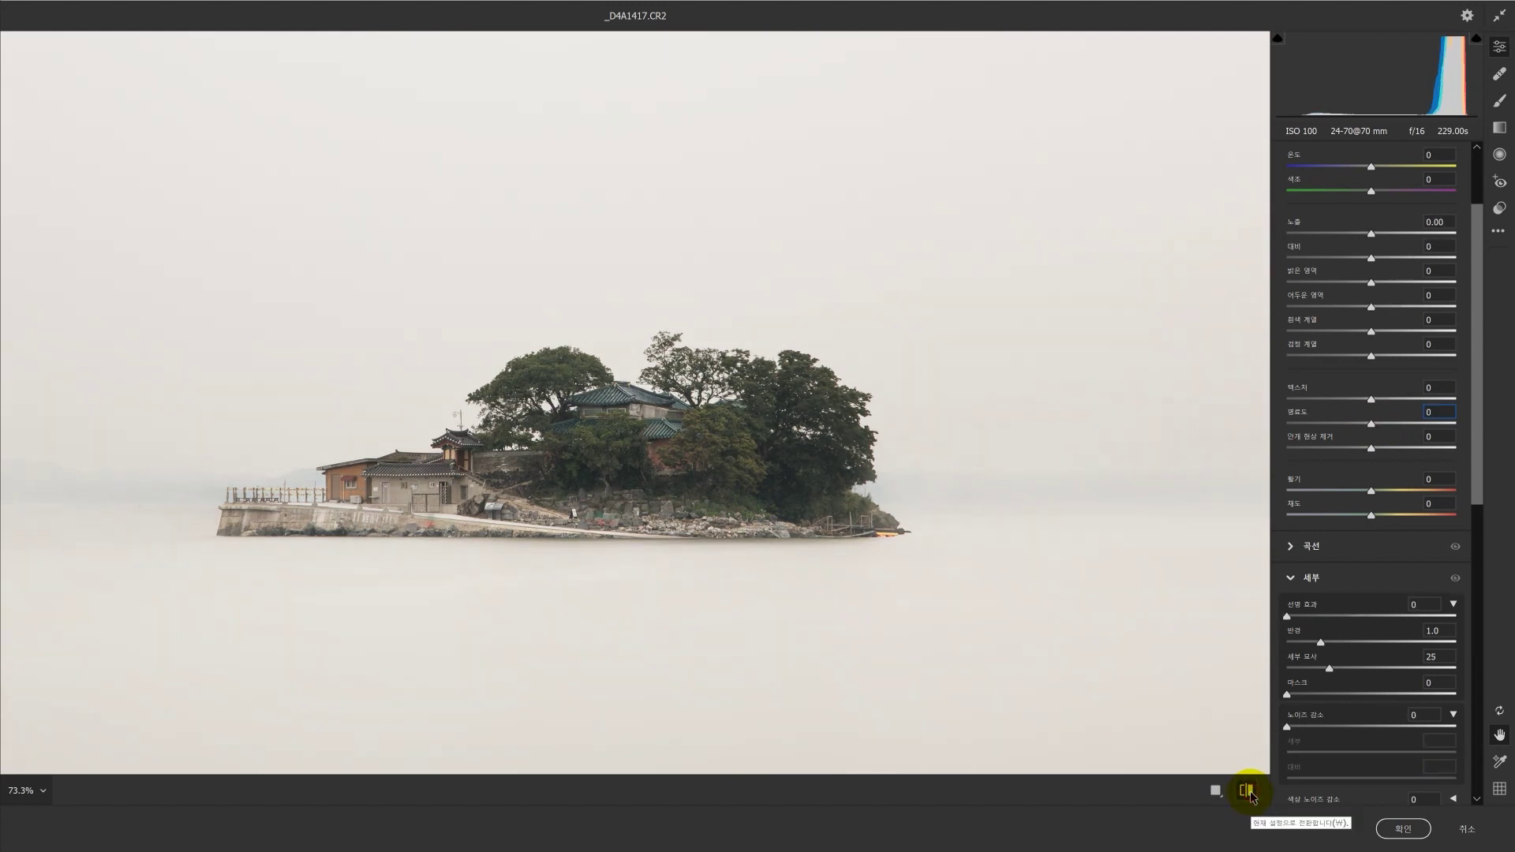
click(1248, 792)
click(1247, 792)
click(1248, 792)
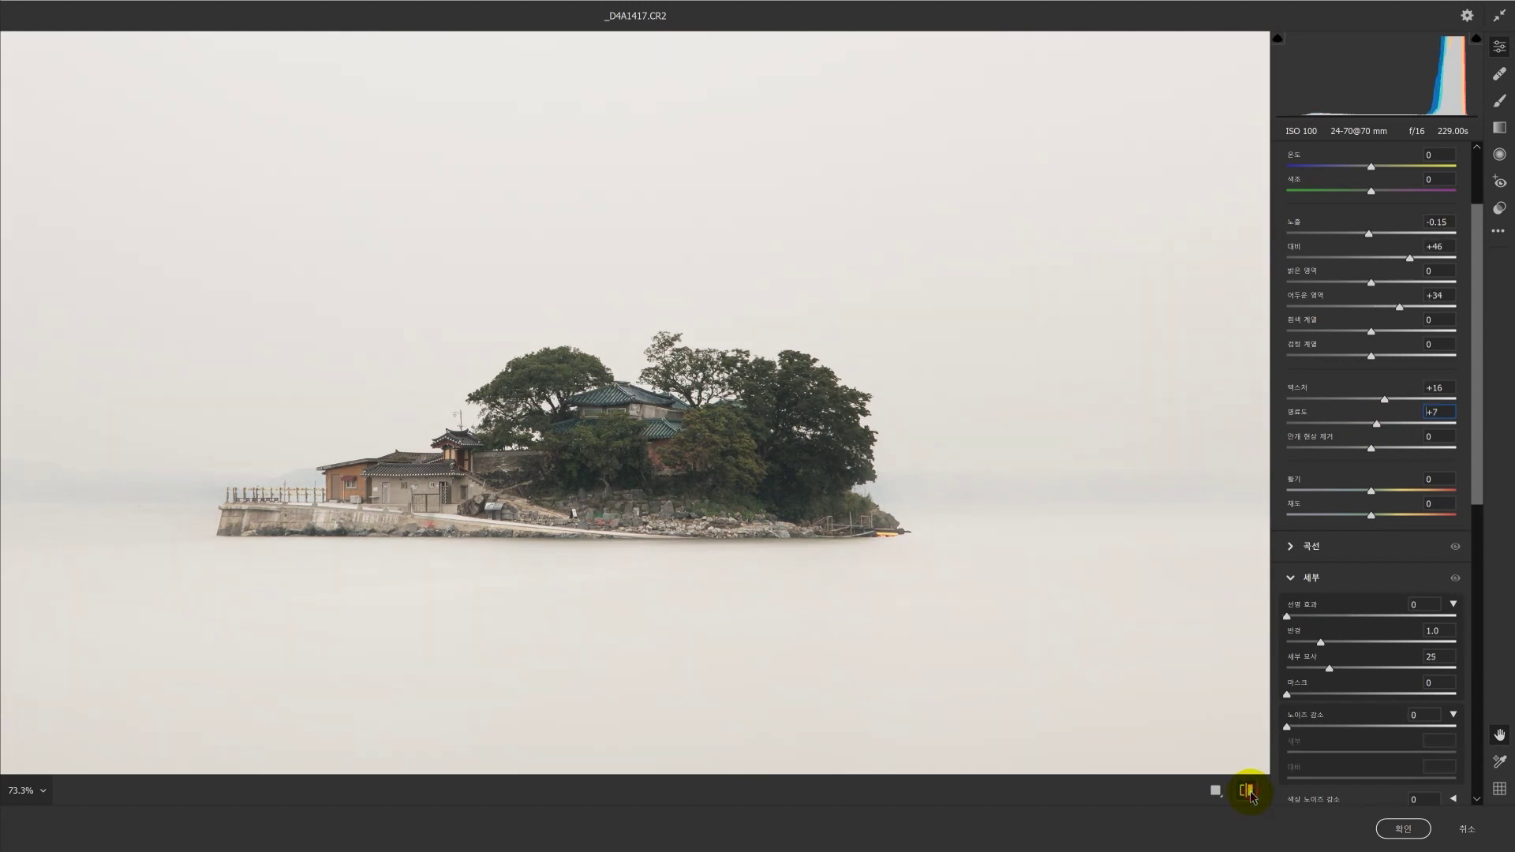
click(1248, 792)
click(1248, 792)
click(1248, 792)
click(1247, 793)
click(1247, 792)
click(1247, 792)
click(1403, 828)
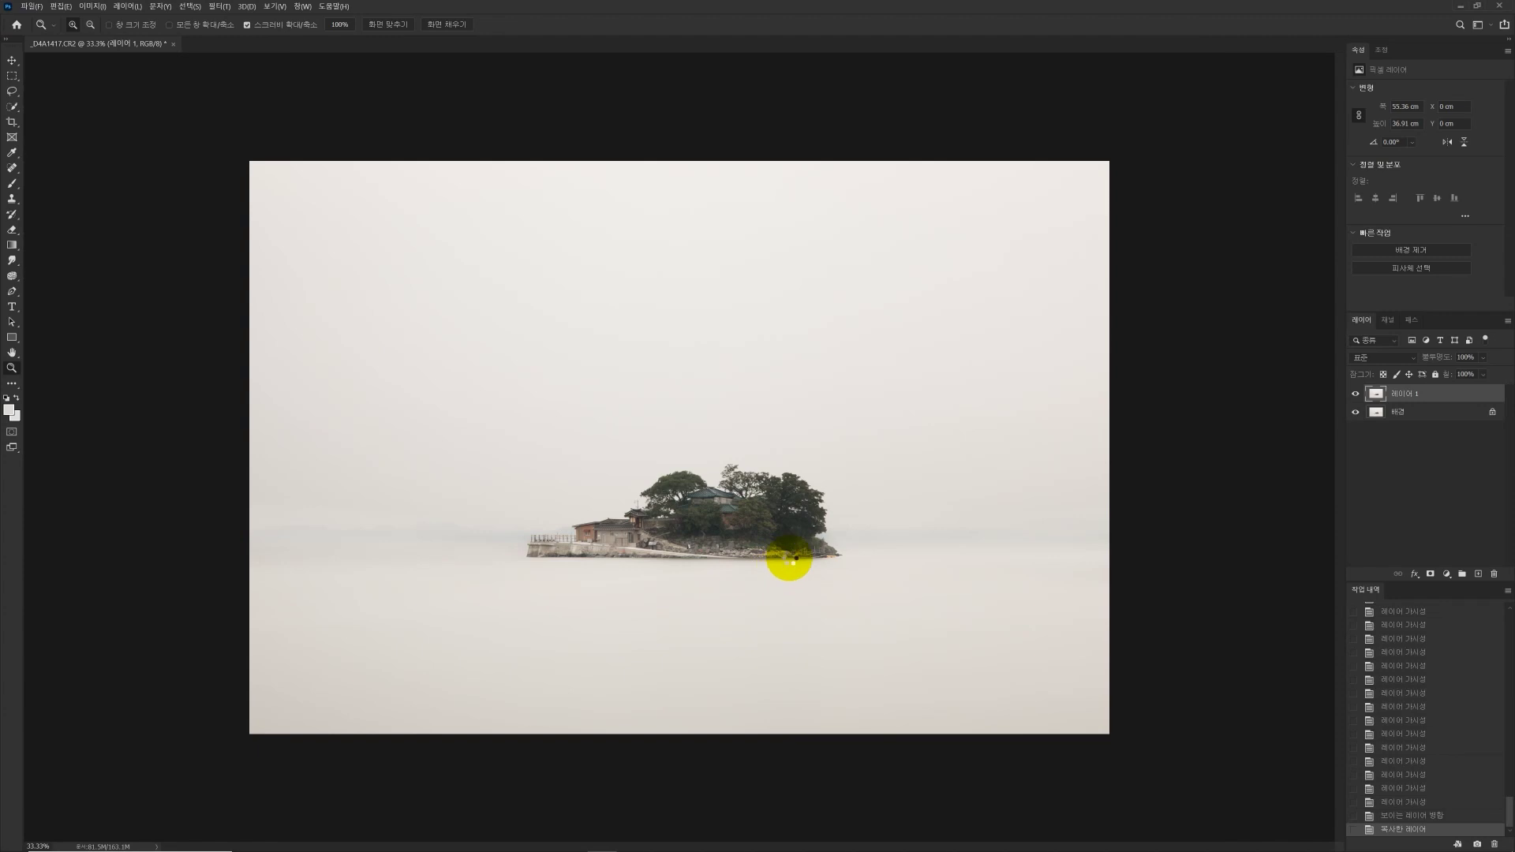
Step: Examine the filtered island's detail and the smooth water below it at high magnification
click(783, 559)
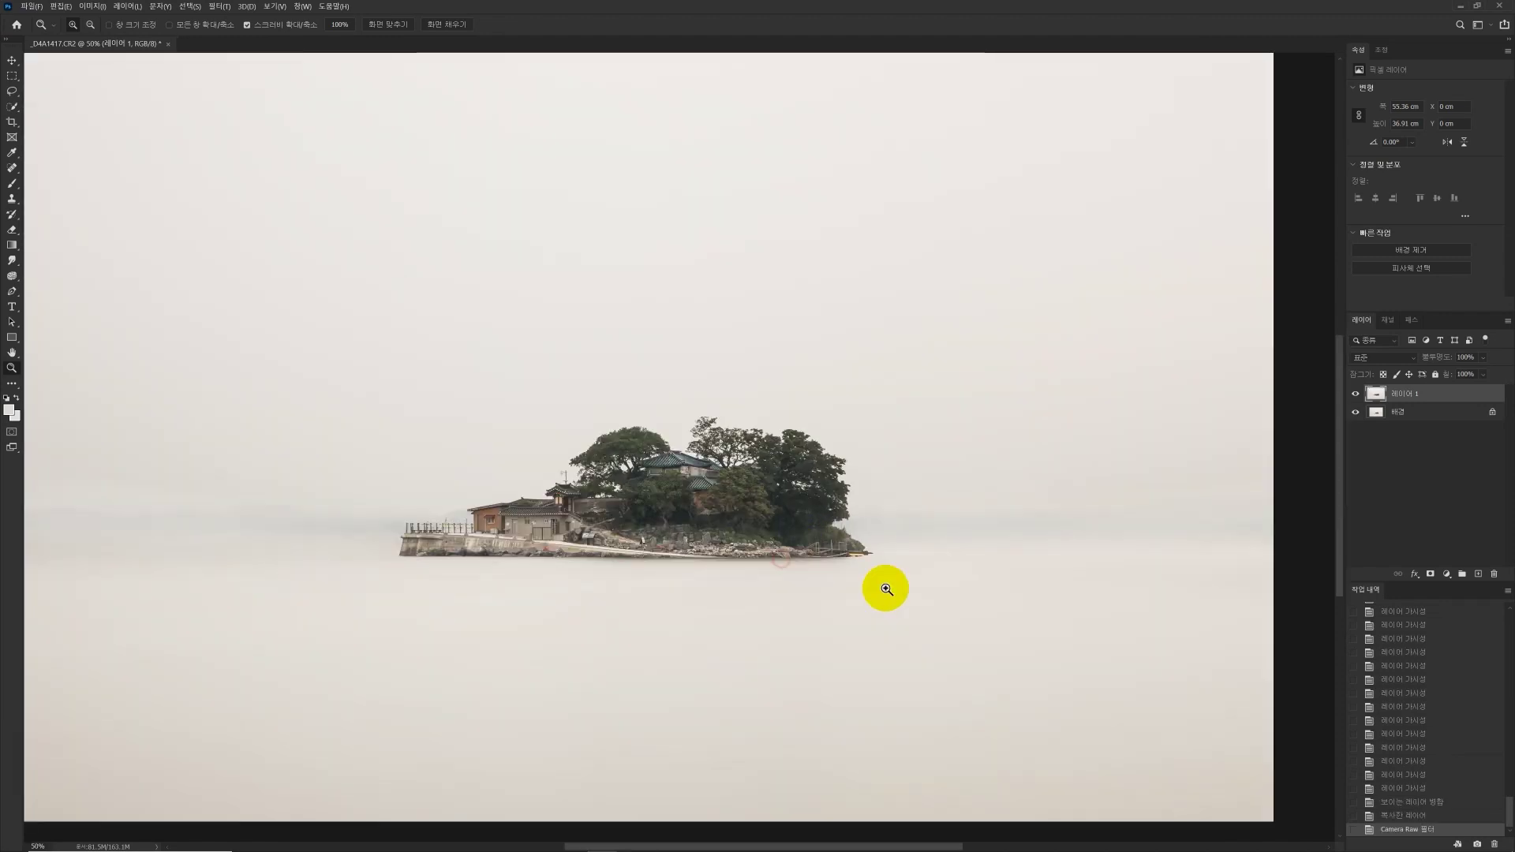
click(743, 552)
click(765, 562)
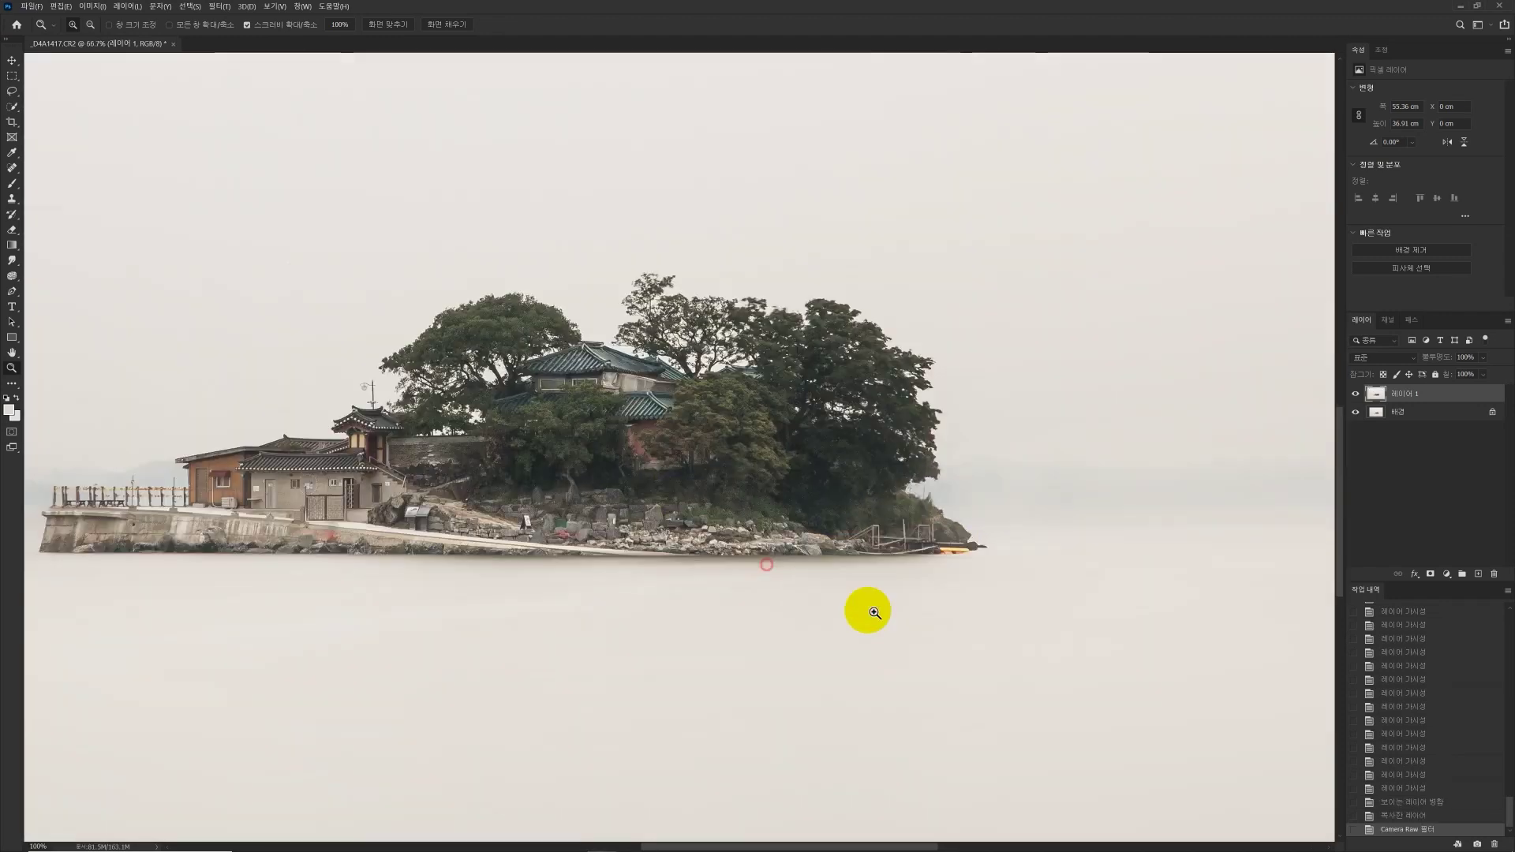
scroll(1014, 645, down, 2)
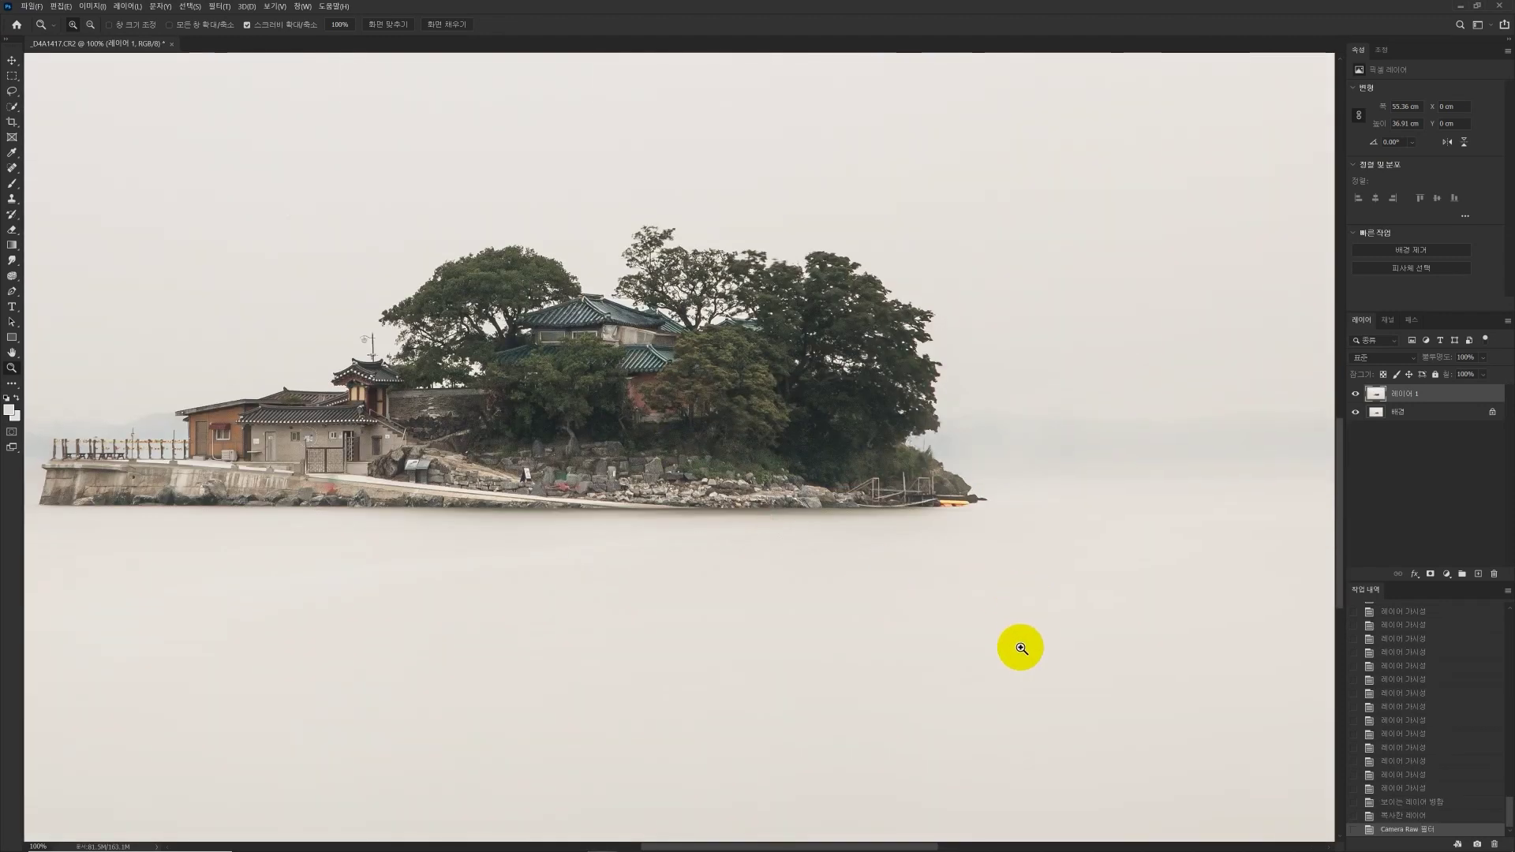
scroll(1011, 642, up, 1)
scroll(1012, 640, down, 6)
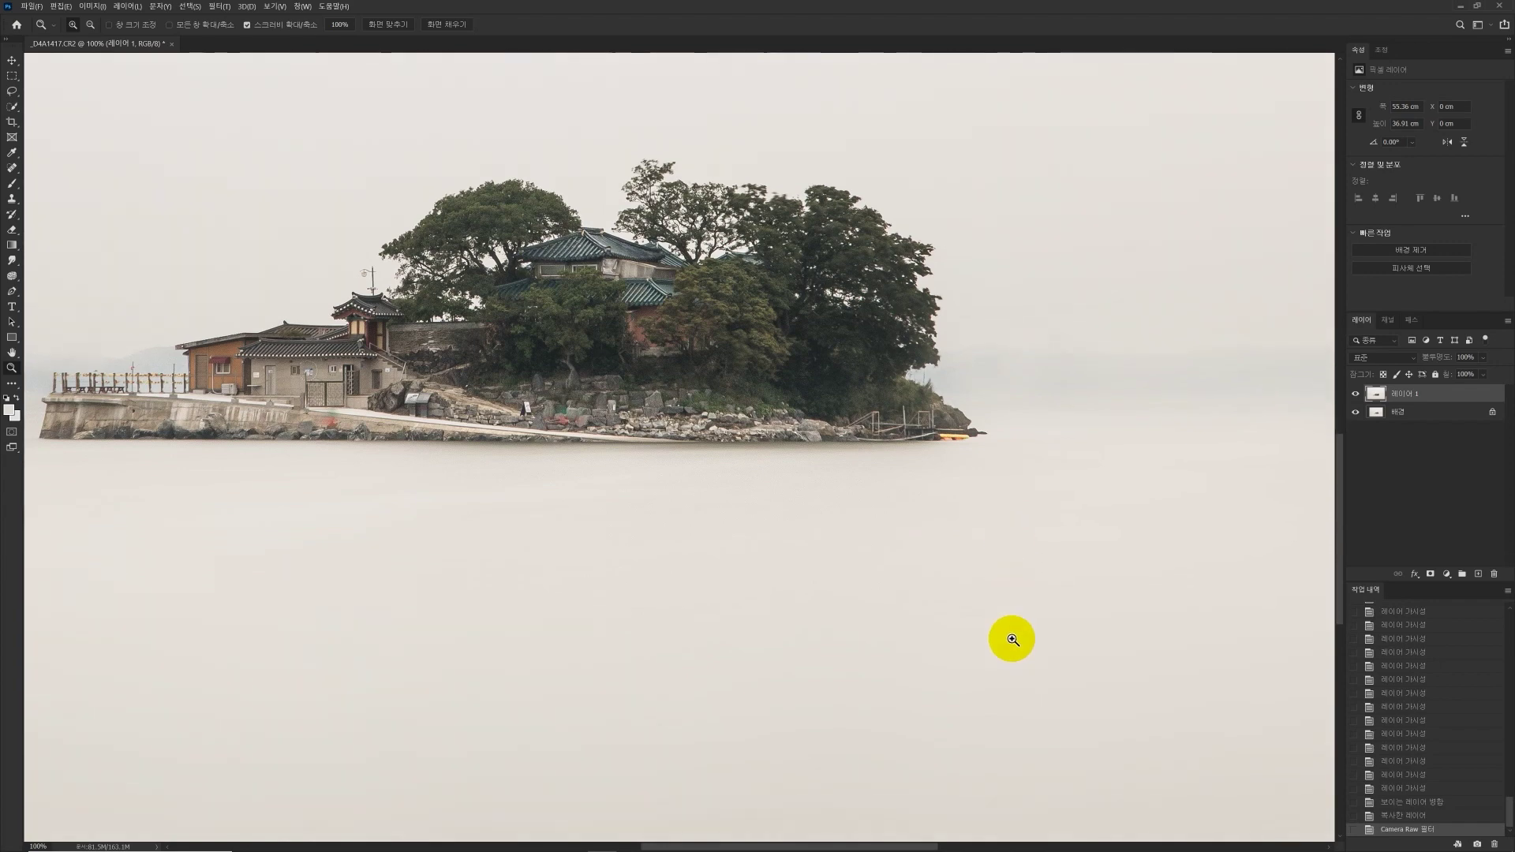
click(702, 645)
click(701, 644)
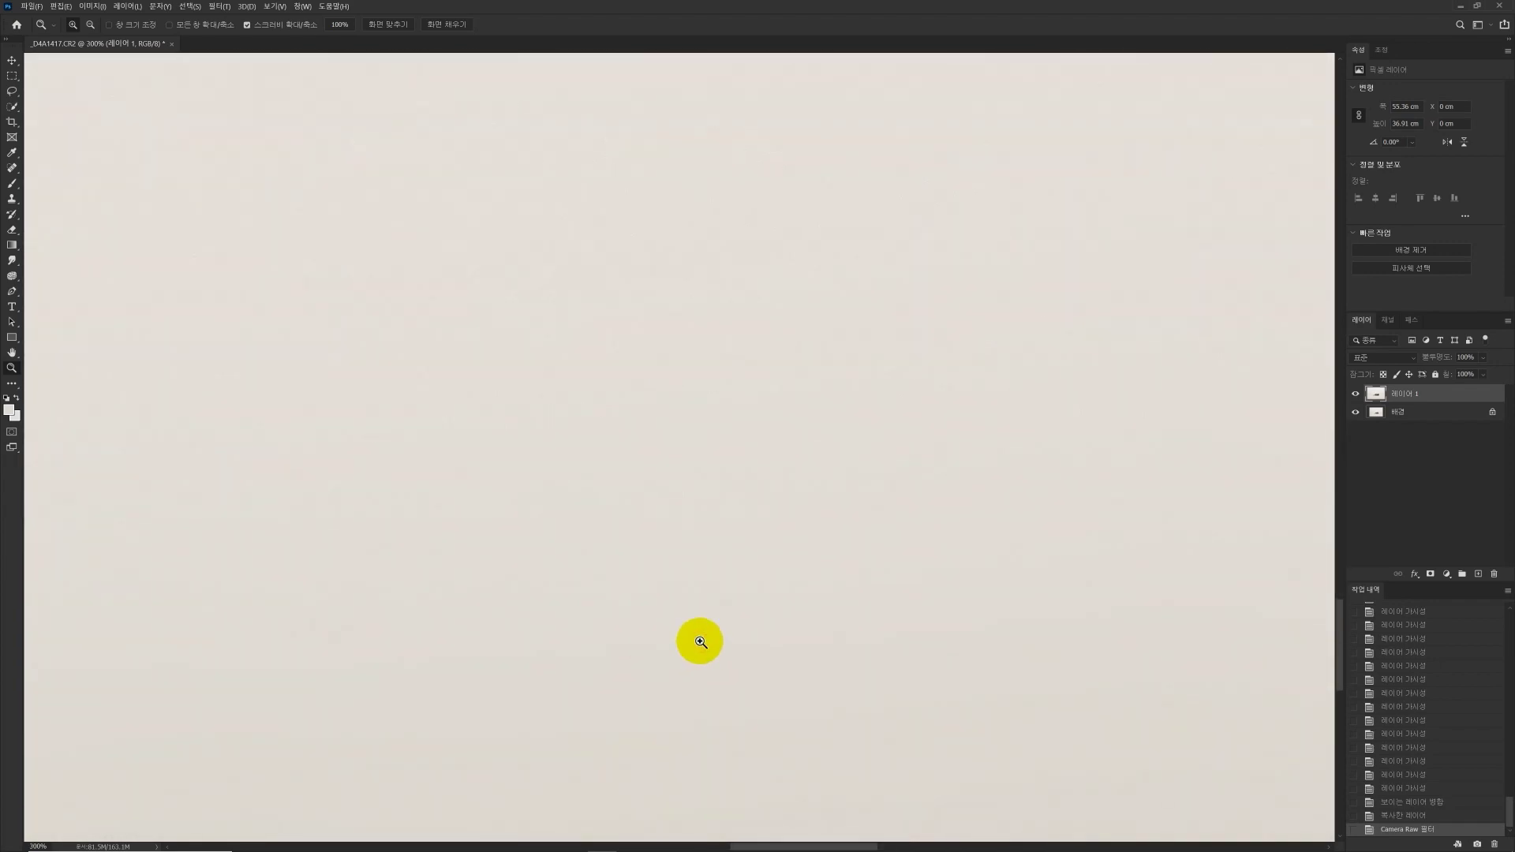
scroll(624, 548, down, 5)
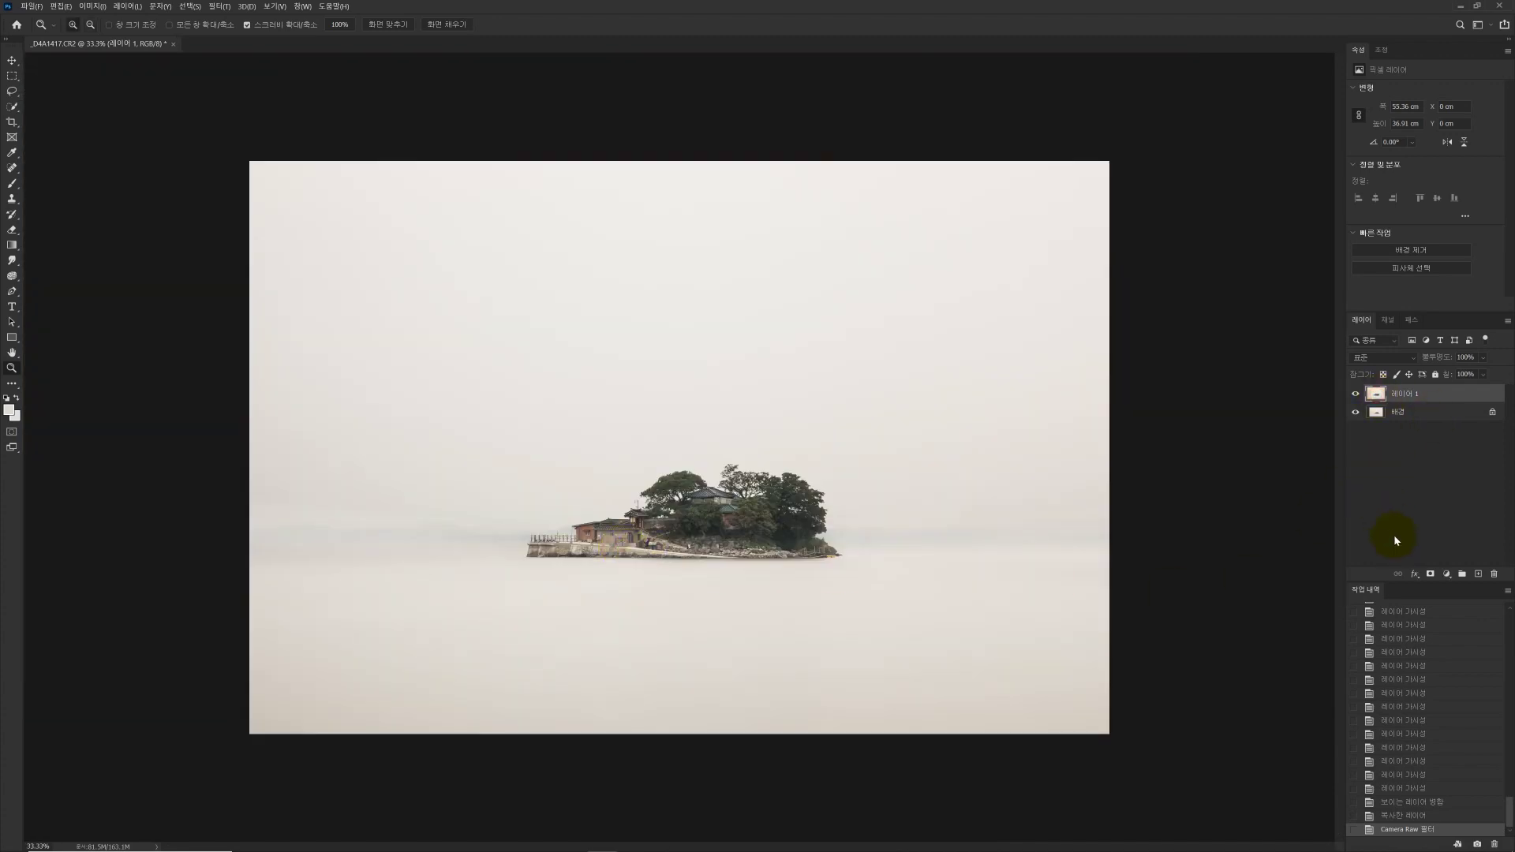
Step: Hide the filtered layer with a black mask and paint white over the island with a larger brush to reveal its adjustments only there
click(1431, 574)
click(716, 535)
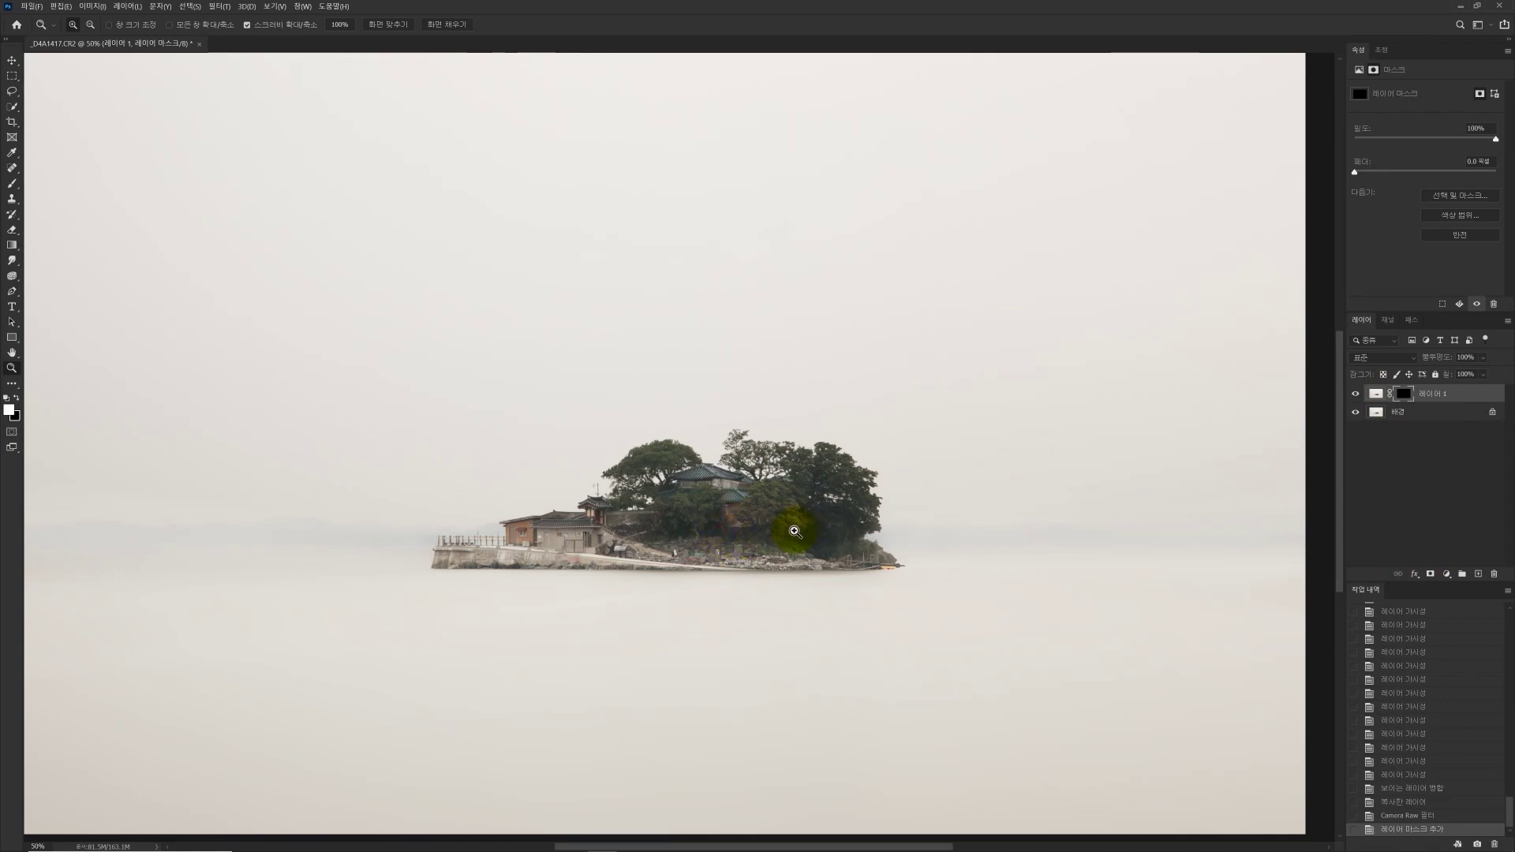
key(b)
key(bracketright)
key(bracketright)
key(bracketright)
key(bracketright)
mouse_move(799, 514)
mouse_down()
mouse_move(886, 531)
mouse_move(856, 533)
mouse_up()
click(490, 524)
click(770, 523)
click(679, 516)
mouse_move(710, 512)
mouse_down()
mouse_move(852, 478)
mouse_move(775, 499)
mouse_up()
click(797, 508)
click(820, 512)
click(886, 524)
click(894, 526)
click(784, 439)
click(600, 489)
click(523, 508)
click(298, 535)
click(710, 535)
click(785, 507)
click(666, 507)
click(836, 556)
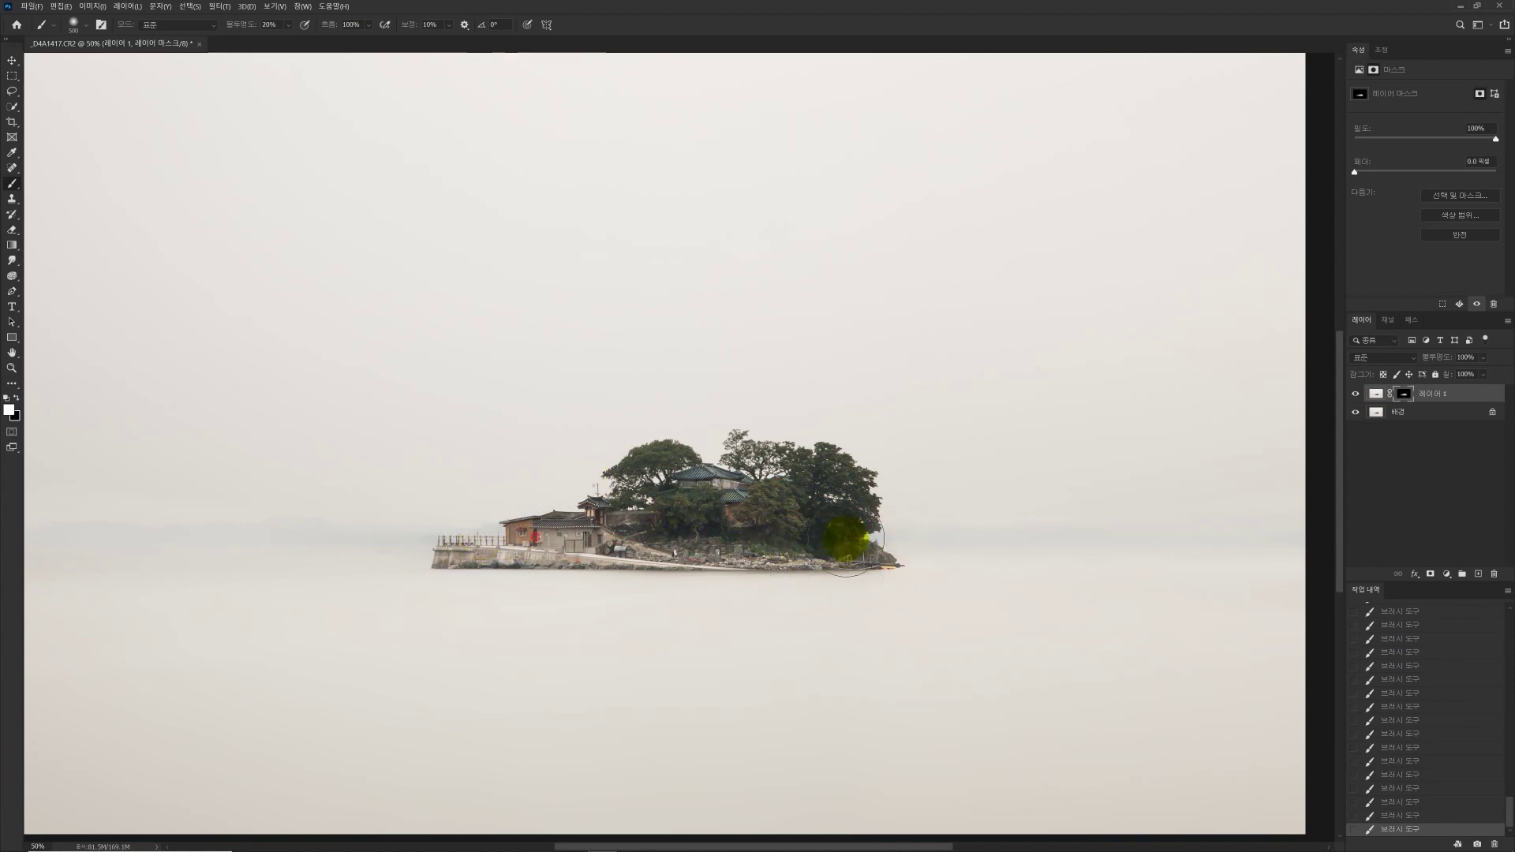
Step: Compare the island and the whole photo with the masked layer shown and hidden
click(1356, 394)
click(1355, 395)
key(z)
click(581, 538)
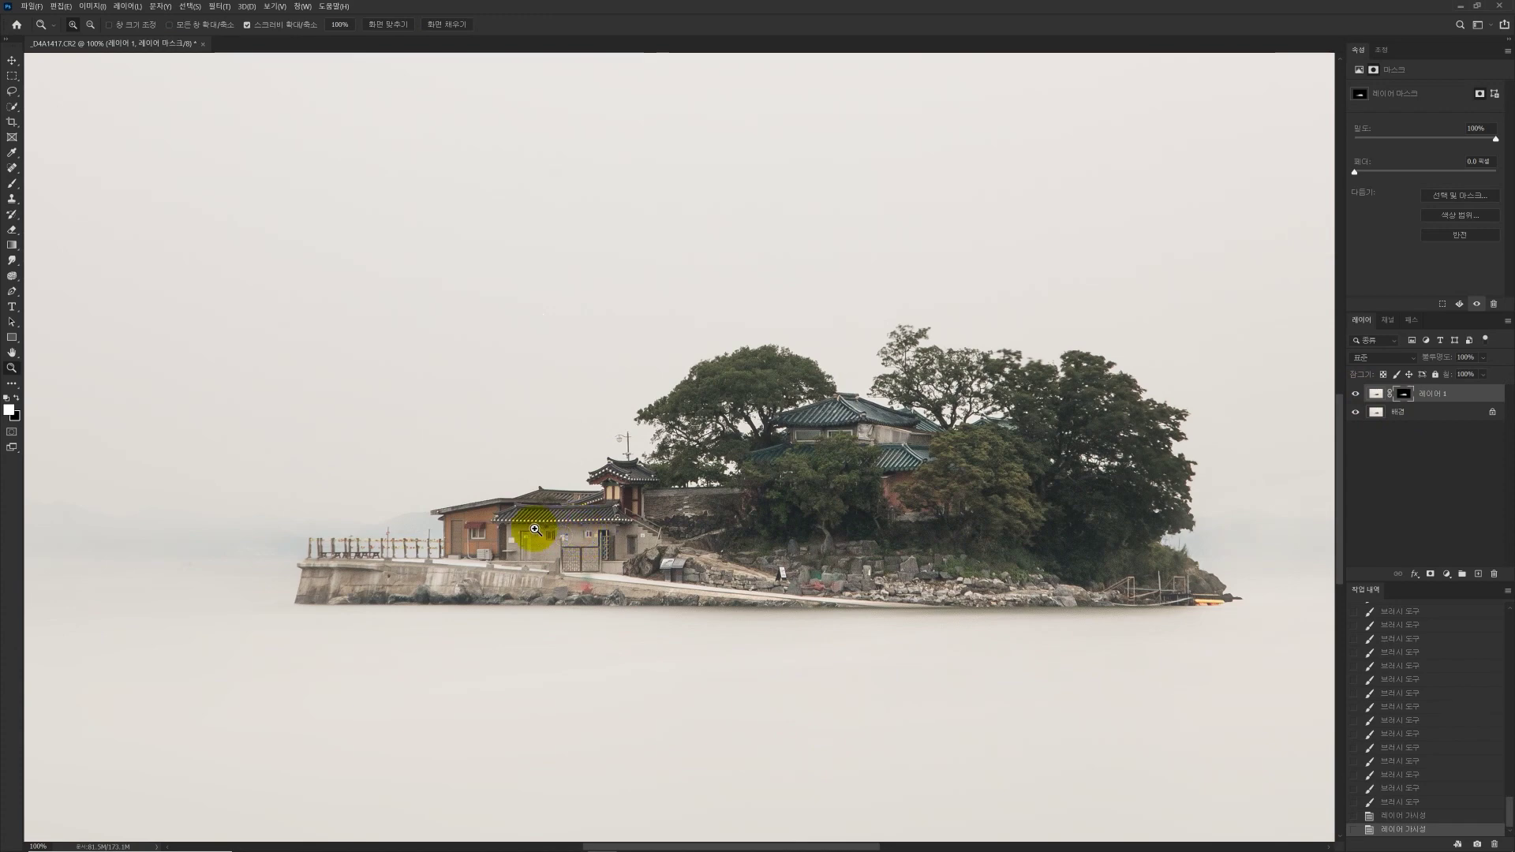
alt+click(582, 531)
click(599, 531)
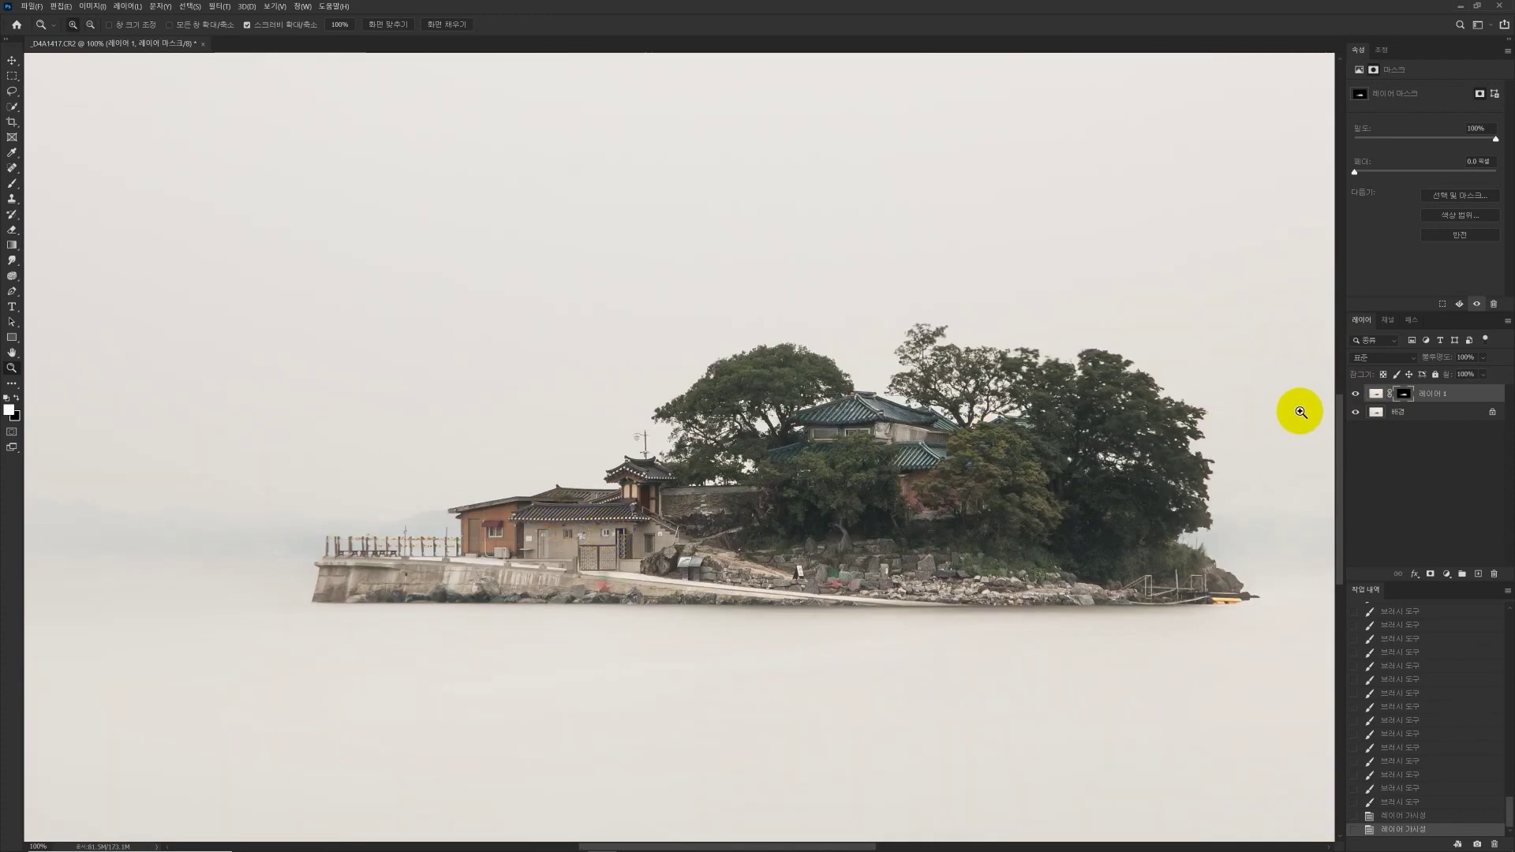
click(1356, 395)
click(1355, 394)
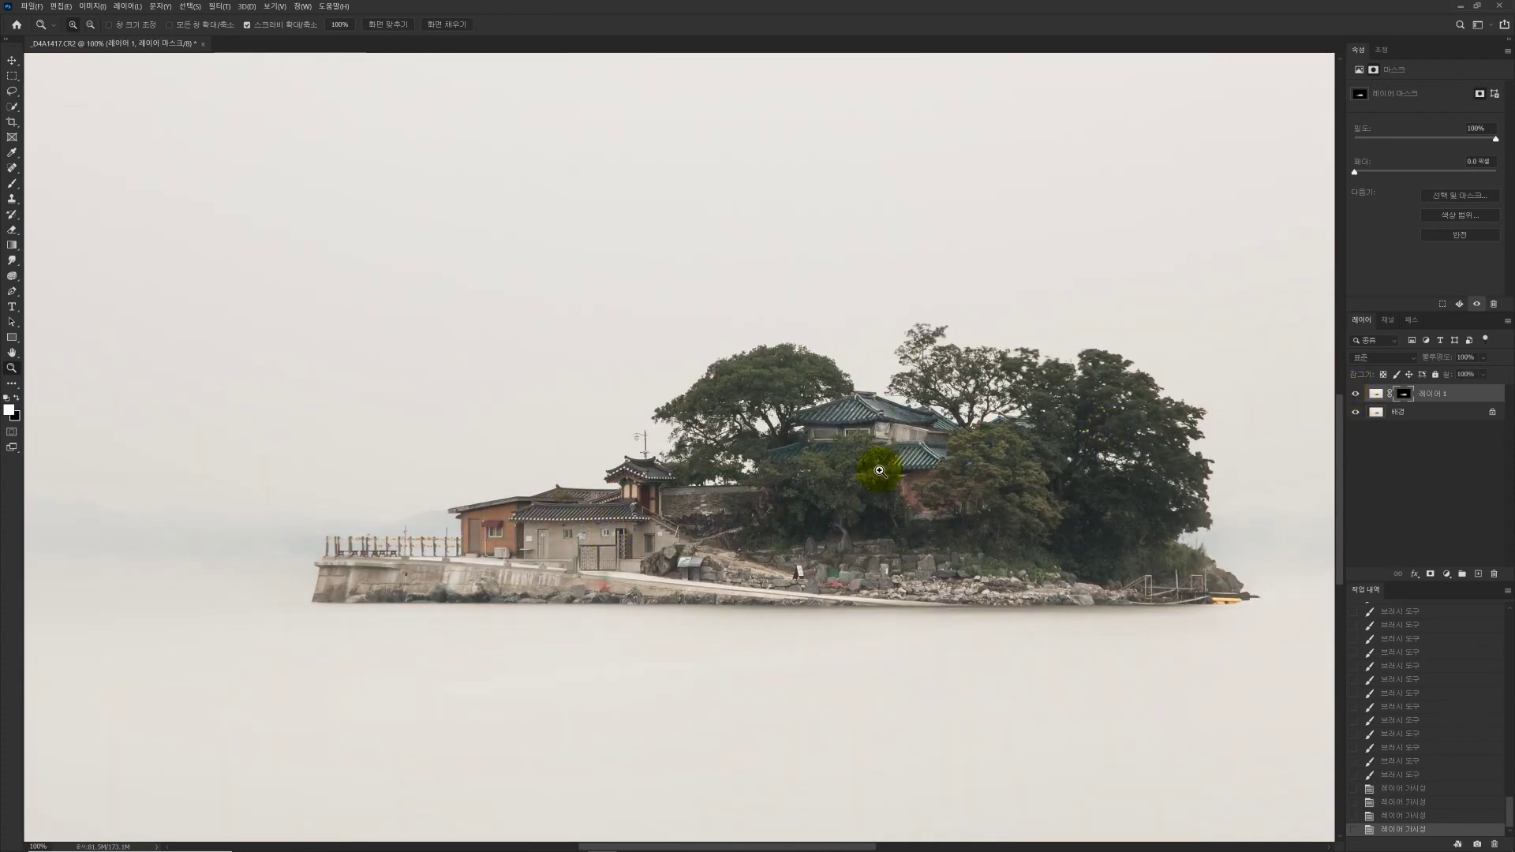
alt+click(720, 544)
click(731, 545)
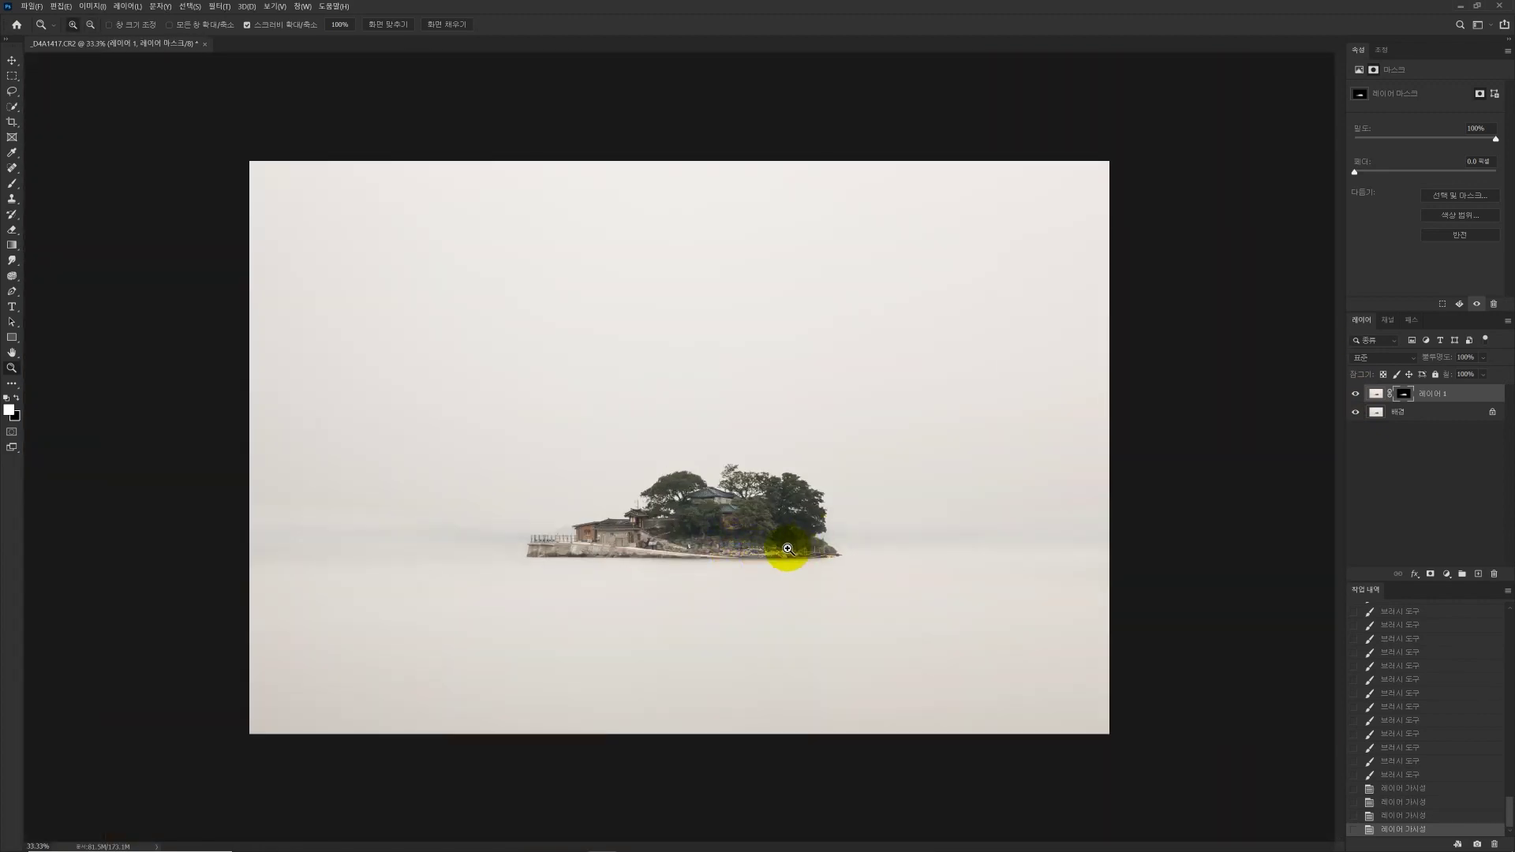
Step: Merge the masked layer into the background and switch to the Brush tool
key(ctrl+shift+e)
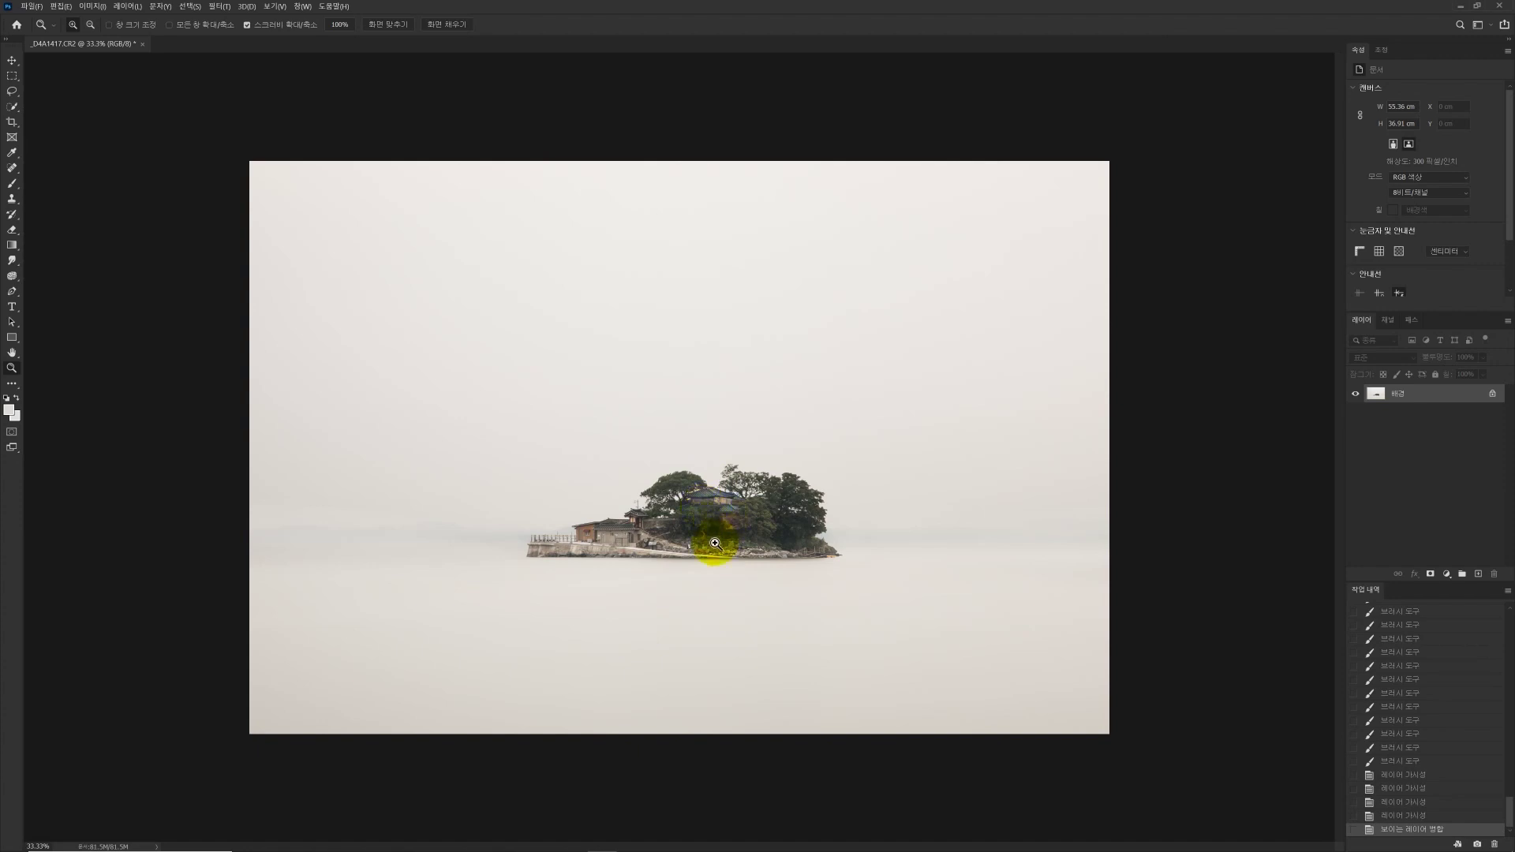
key(b)
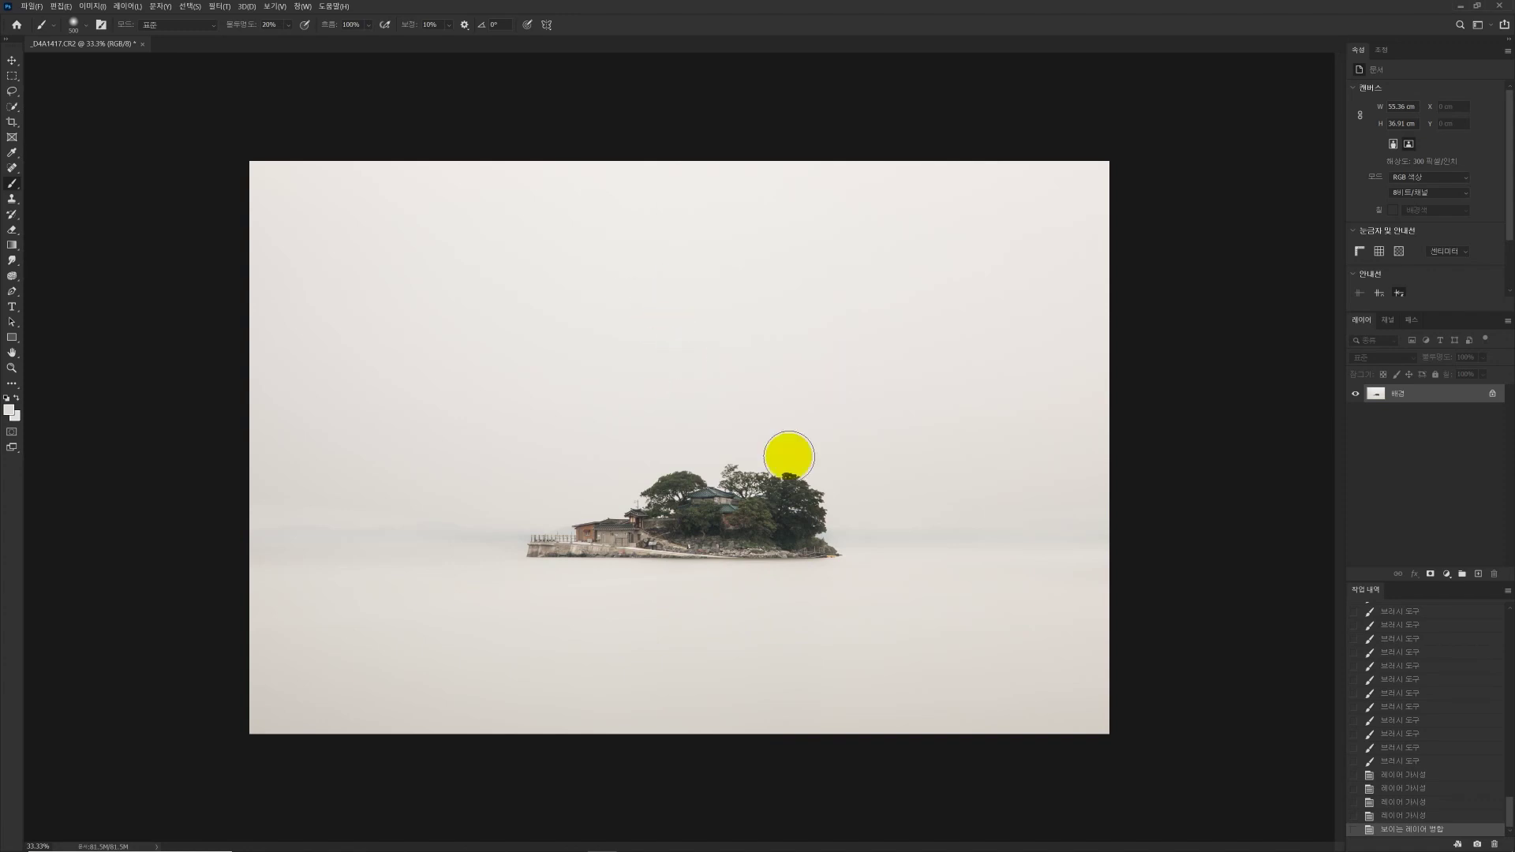
alt+click(711, 677)
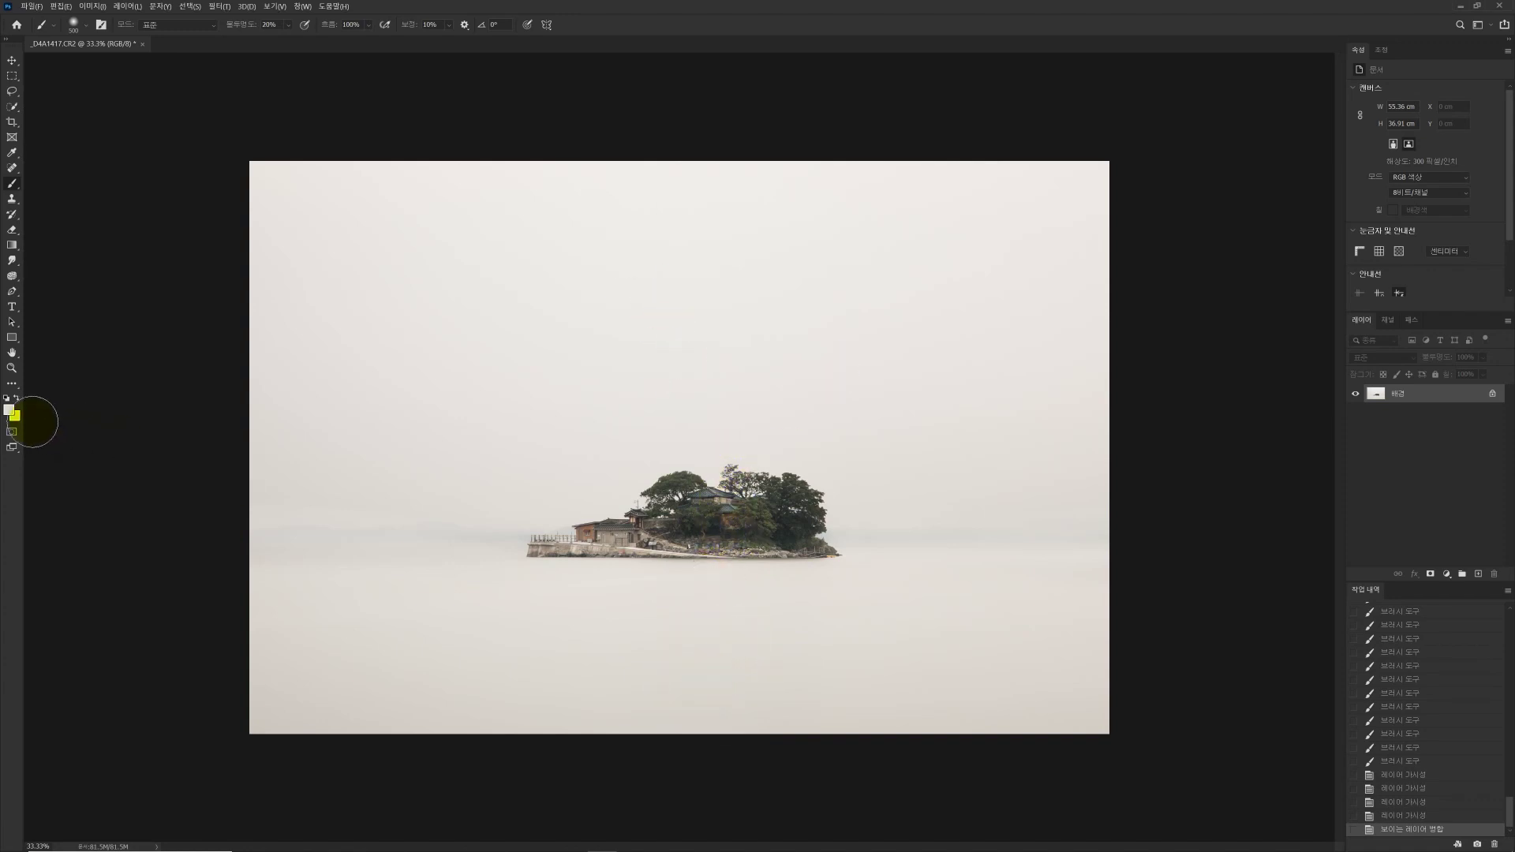
click(9, 411)
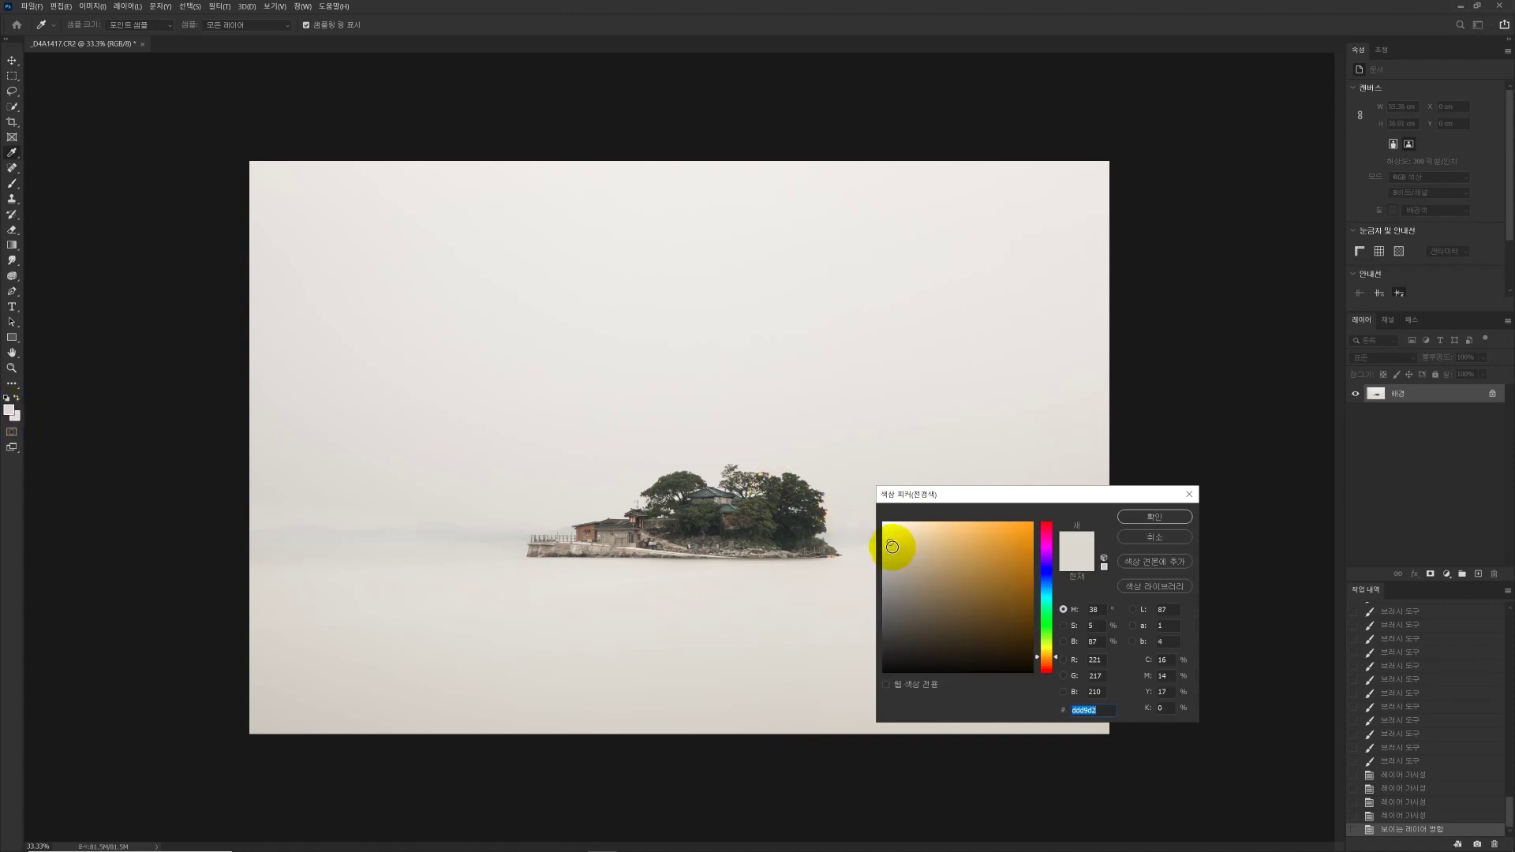
drag(890, 544, 889, 570)
click(1145, 542)
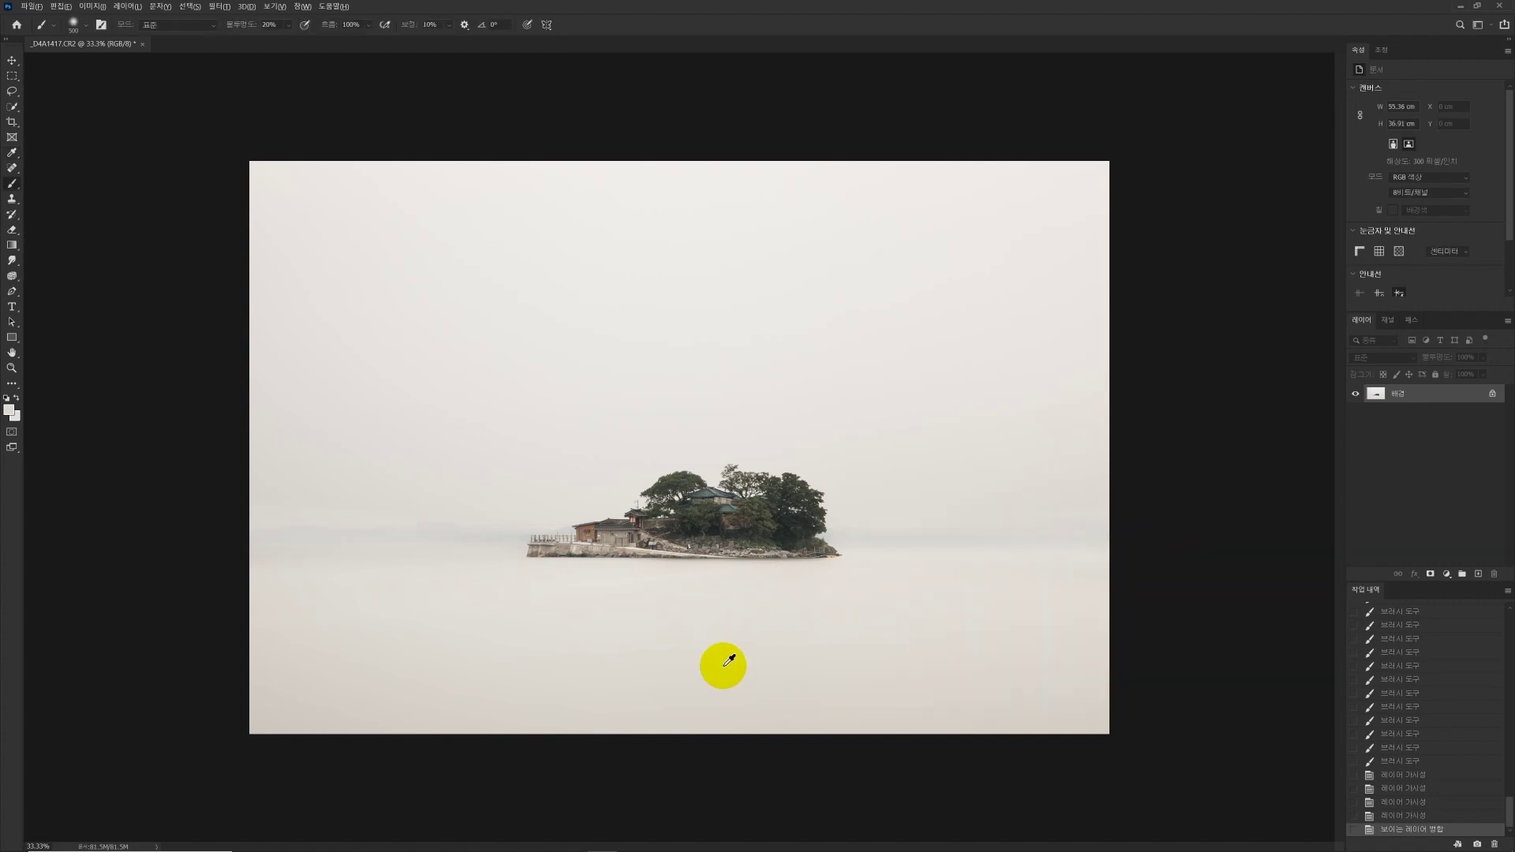
Step: Sample the water colour below the island, darken the foreground colour to #bdbbb7, and duplicate the background as a new layer for the Gradient tool
alt+click(722, 666)
click(11, 410)
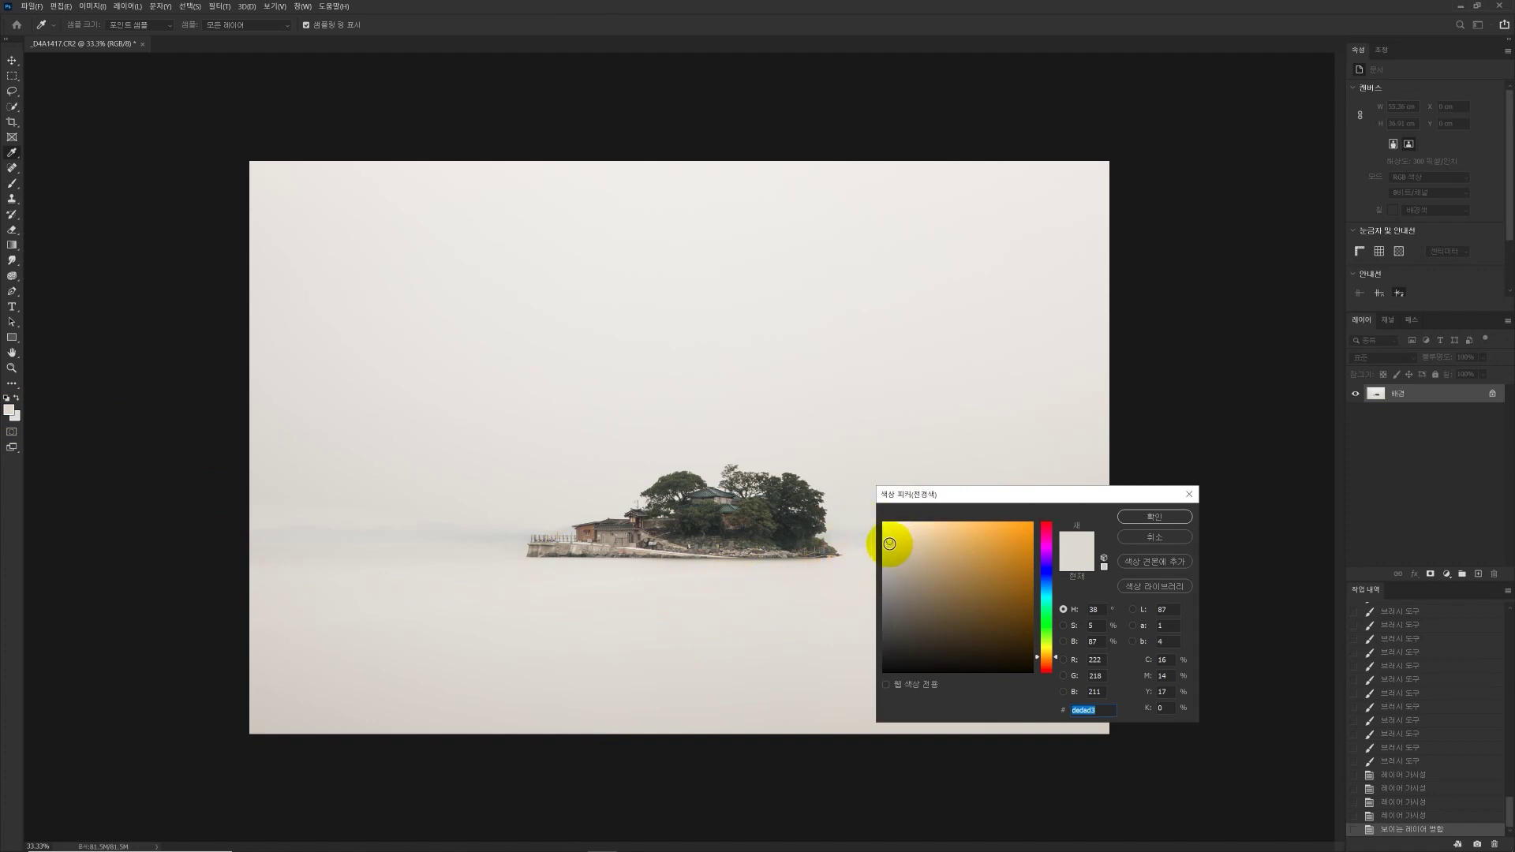
drag(890, 542, 890, 558)
click(887, 560)
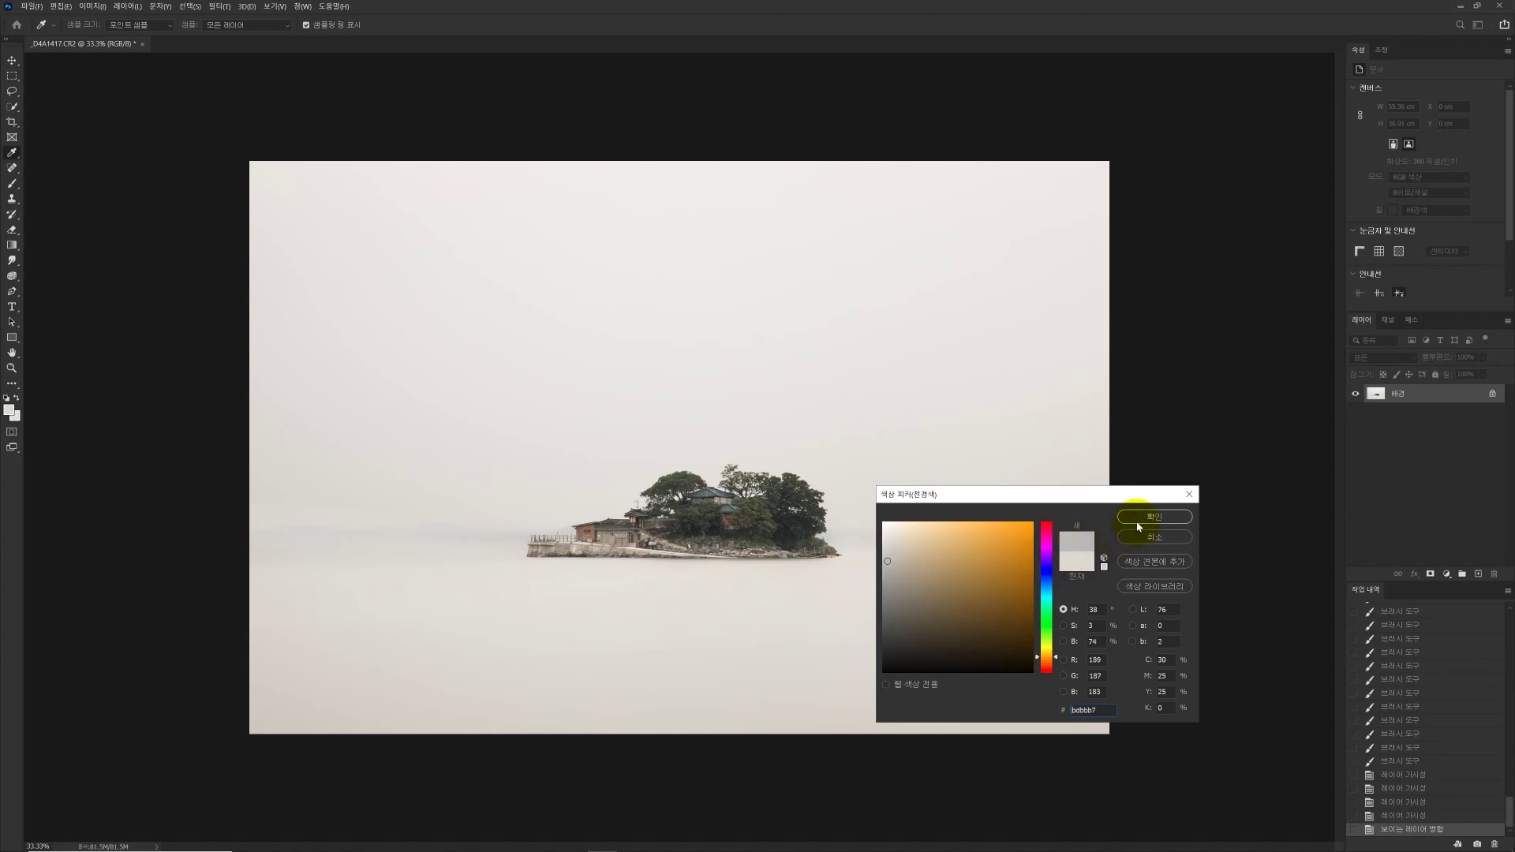
click(1151, 517)
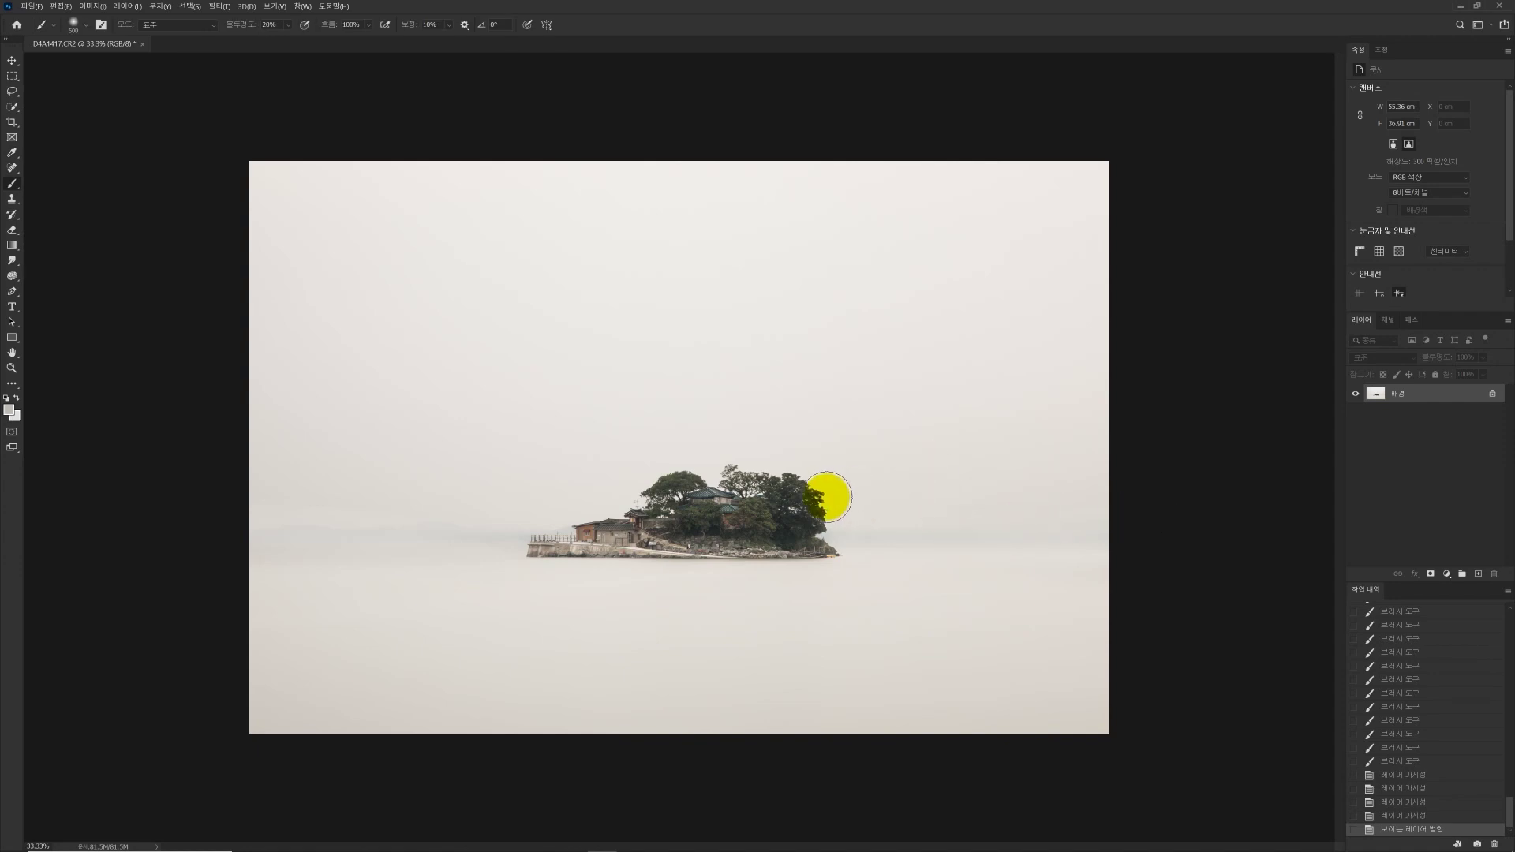
key(g)
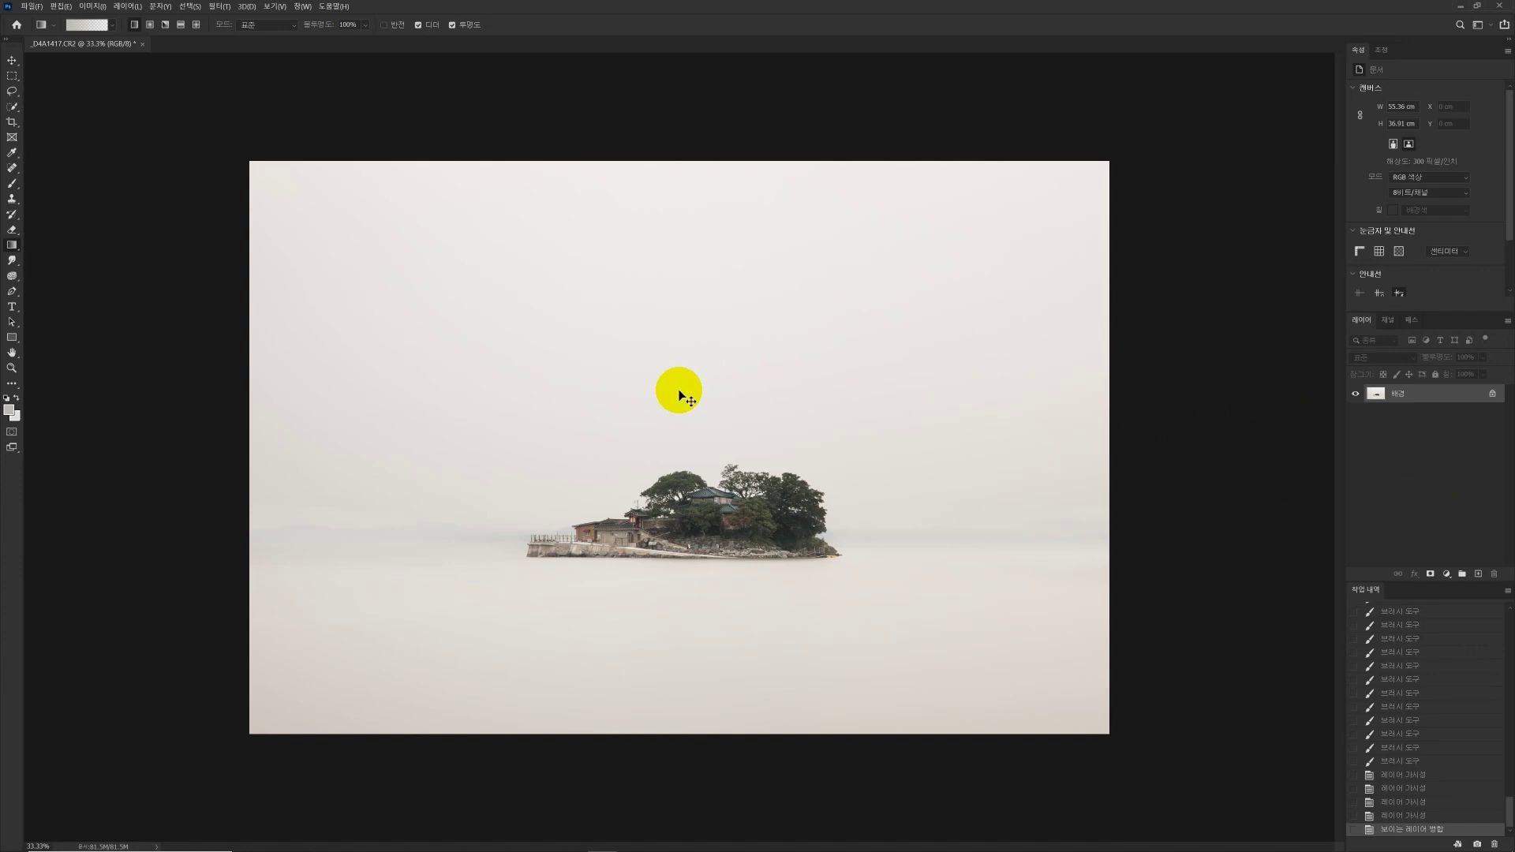
key(ctrl+j)
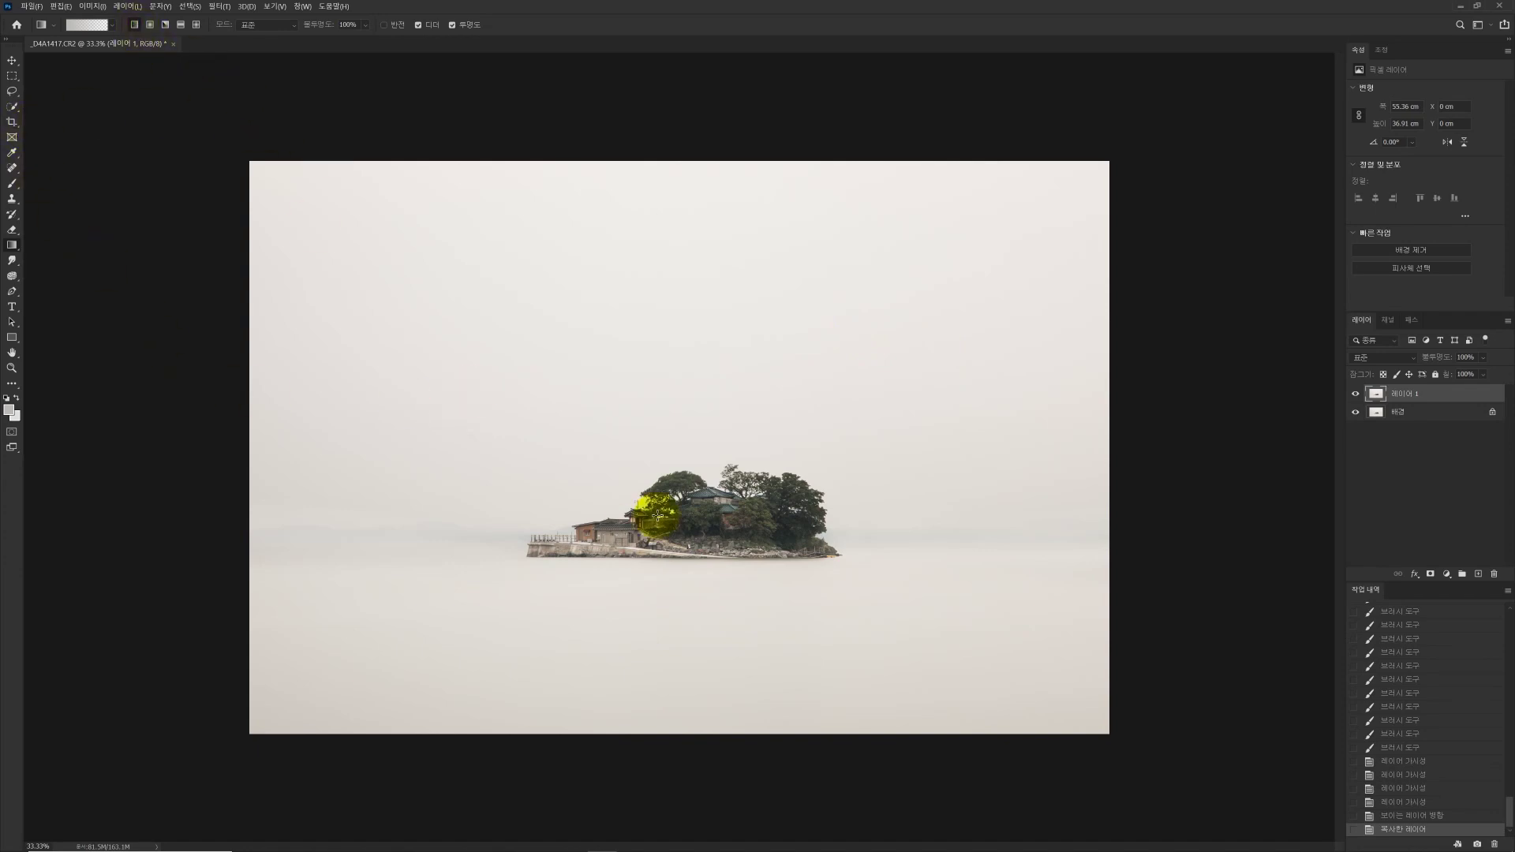
Step: Try grey gradients of different lengths rising from the photo's lower edge over the water, undoing each one
drag(708, 735, 721, 473)
key(ctrl+z)
drag(693, 769, 703, 588)
key(ctrl+z)
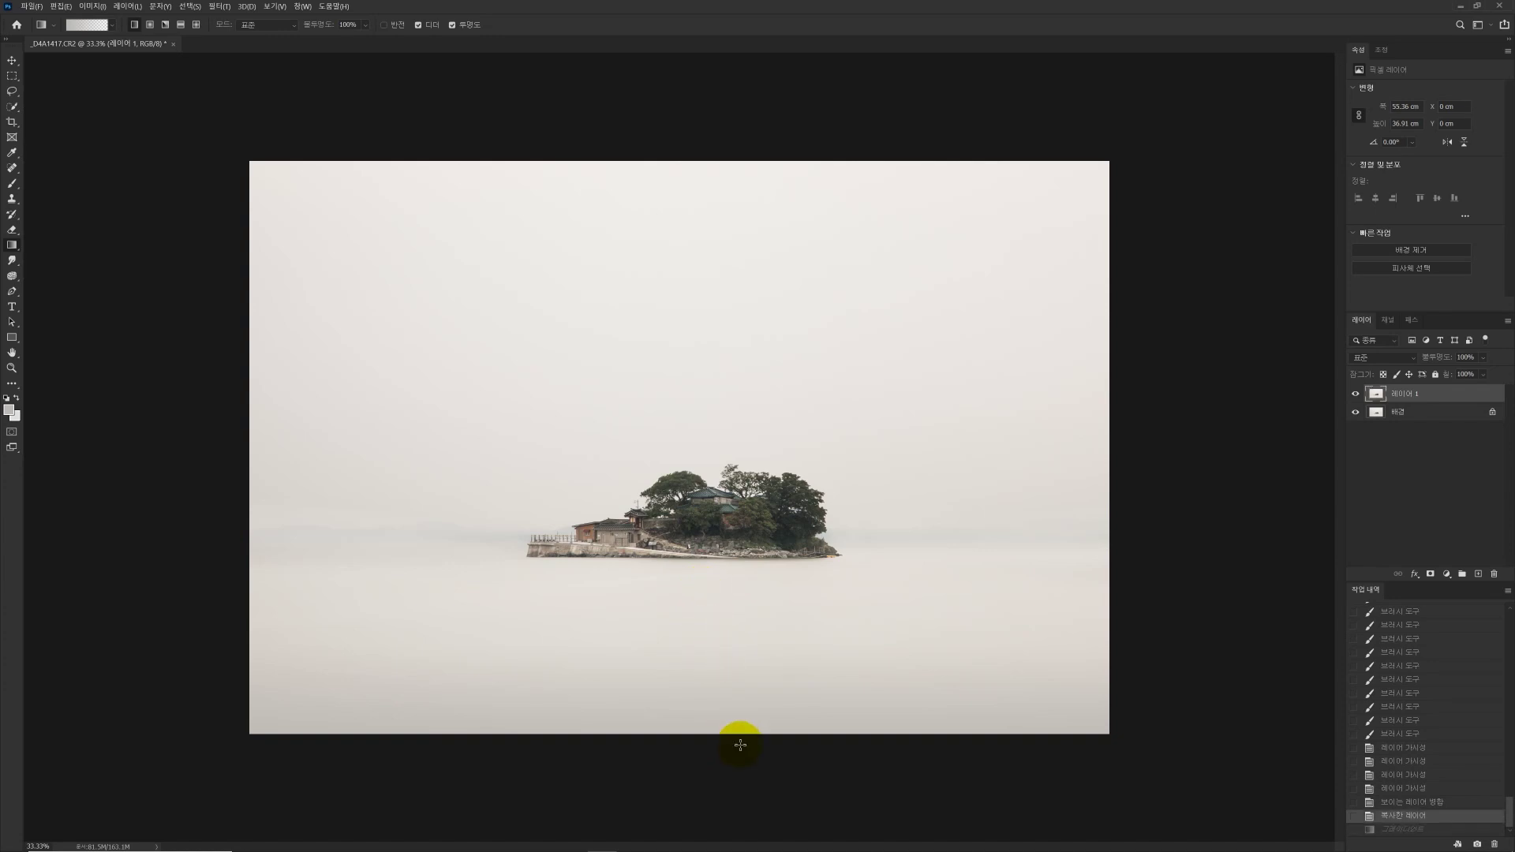
drag(734, 775, 740, 597)
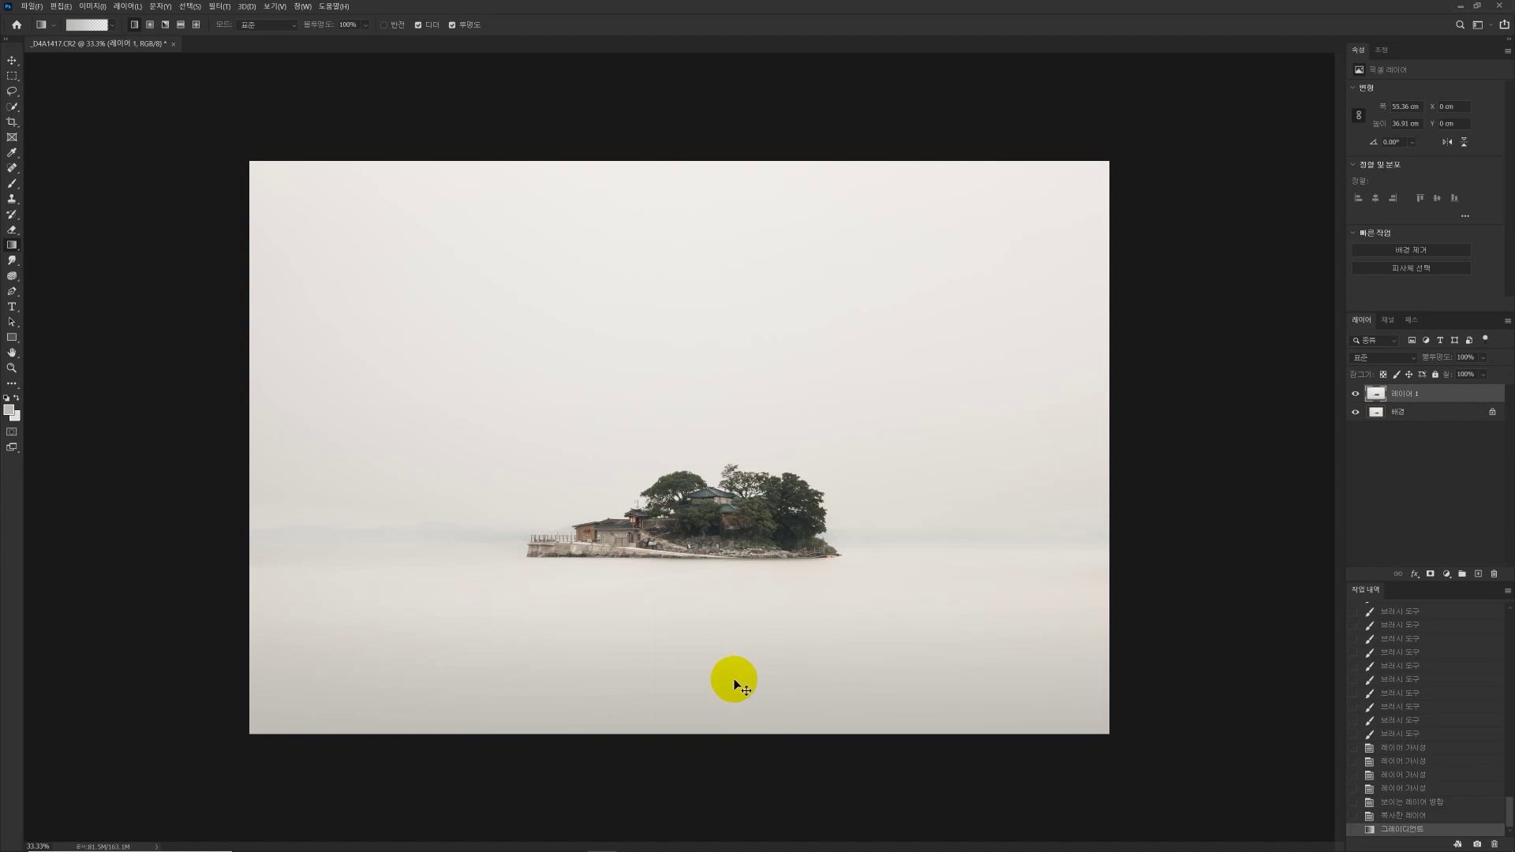
key(ctrl+z)
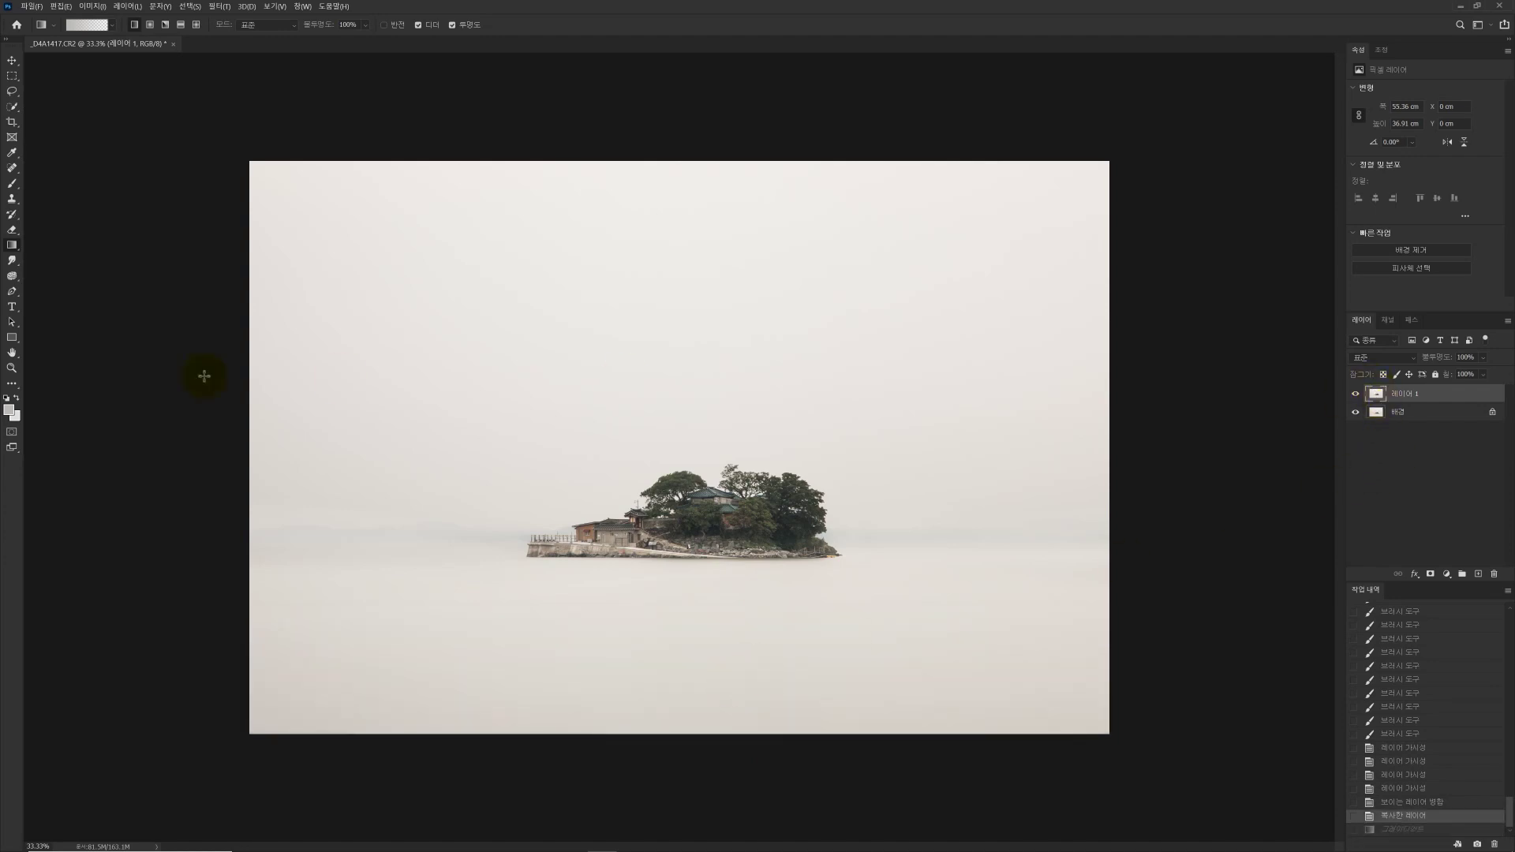
Step: Choose a darker grey foreground colour and draw a gradient over the foreground water that fades upward toward the island
click(8, 416)
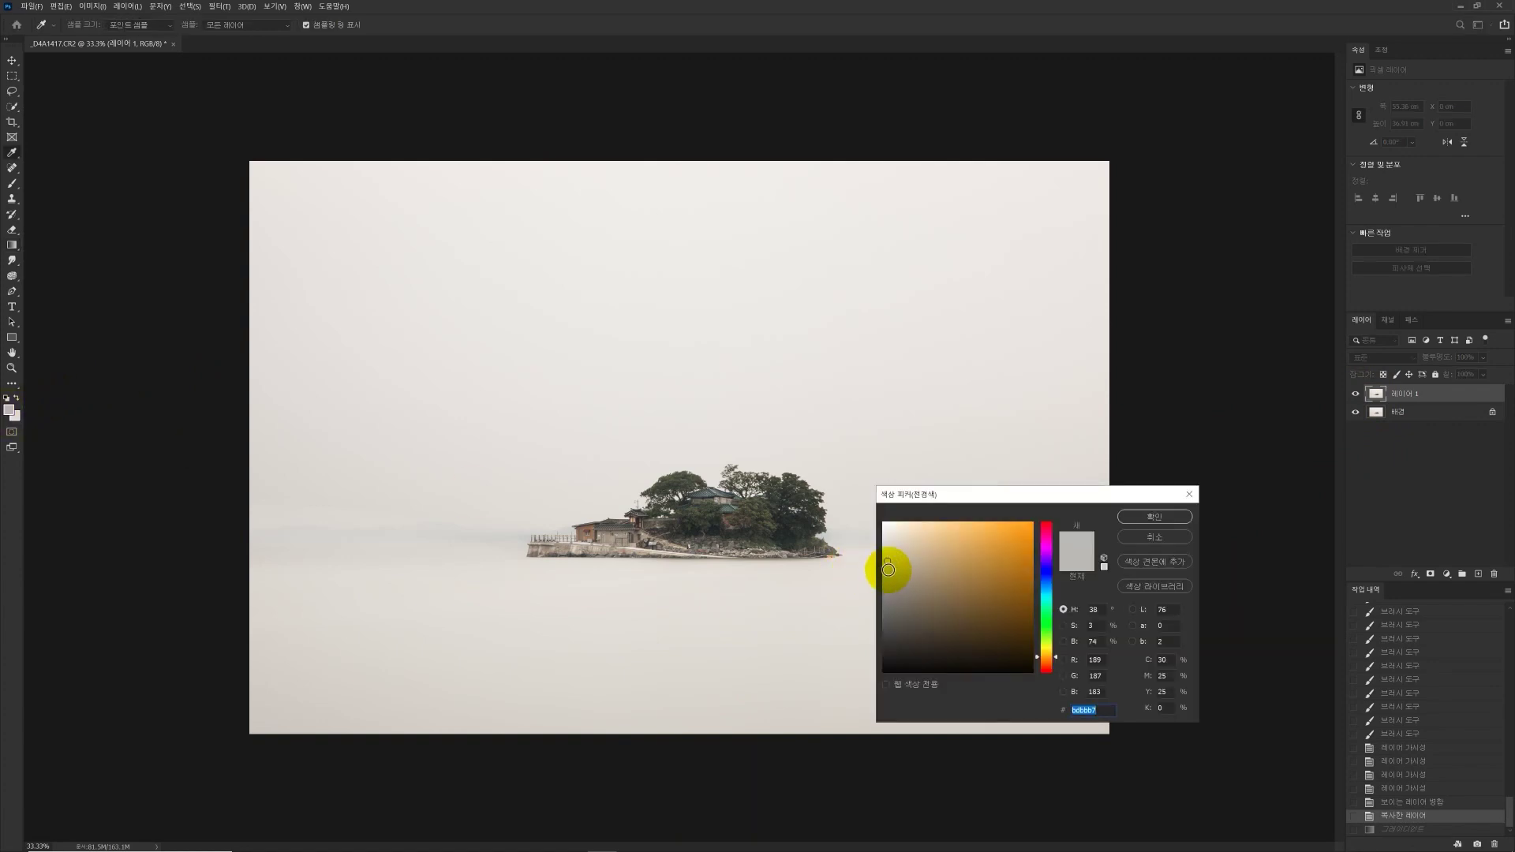
click(889, 571)
drag(885, 578, 886, 583)
click(1137, 518)
key(g)
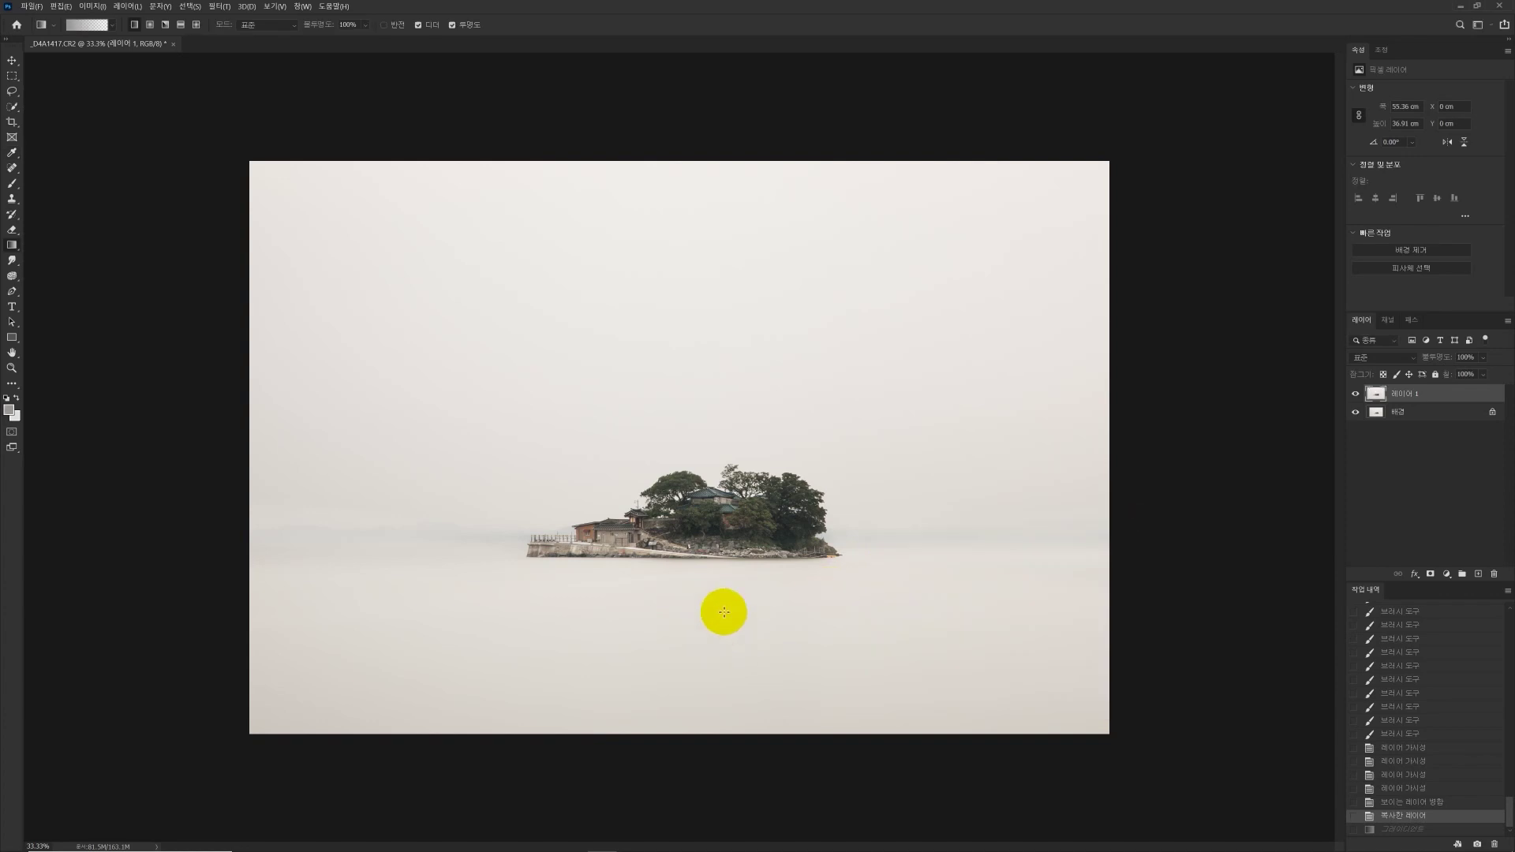
drag(706, 656, 726, 597)
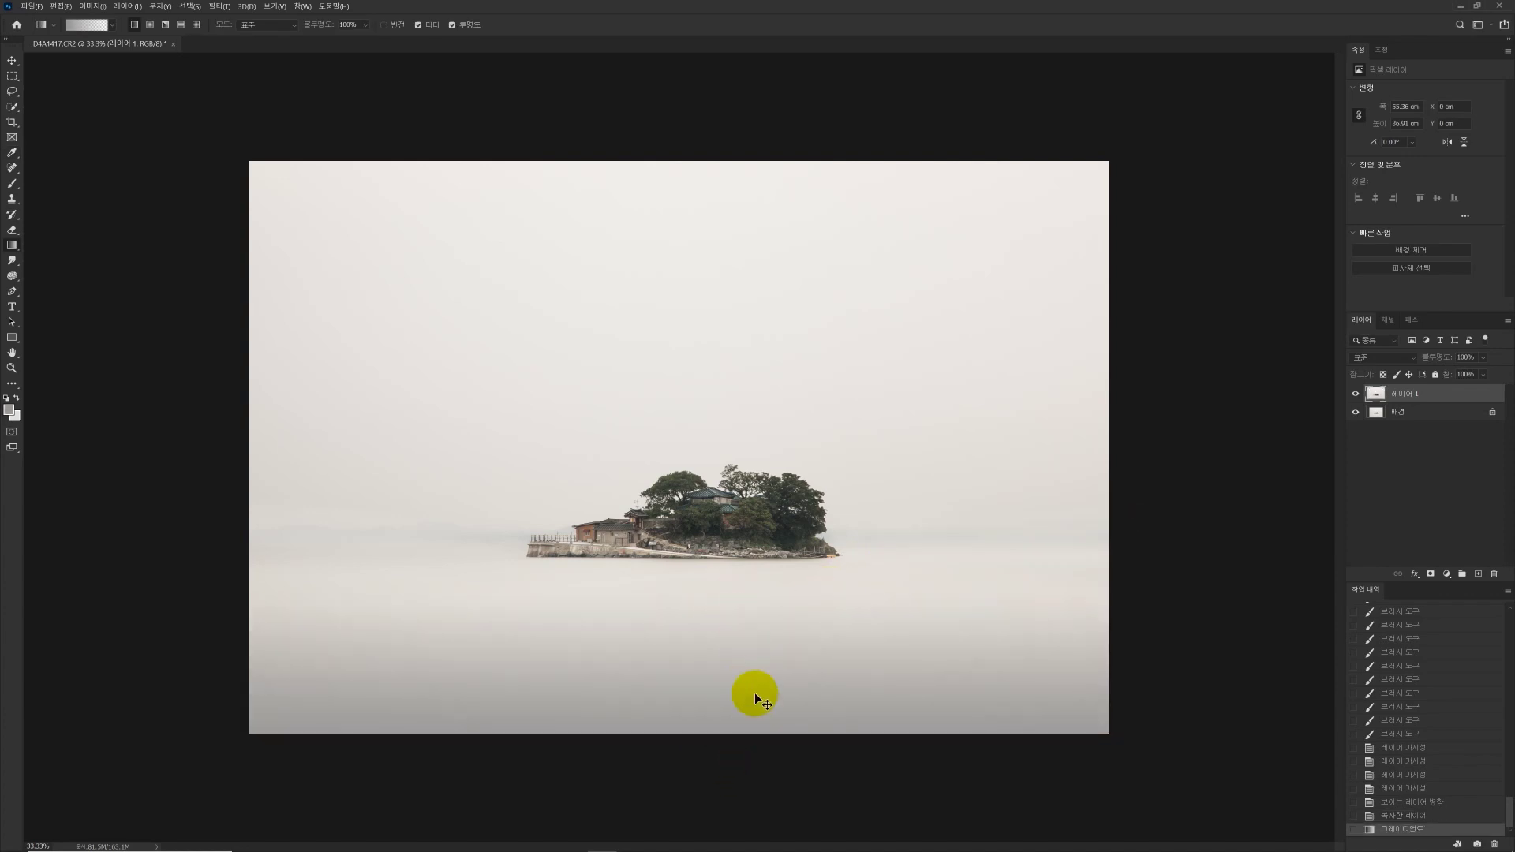
Step: Replace the gradient over the foreground water with a taller one rising from below the photo's lower edge to just beneath the island
key(ctrl+z)
drag(737, 759, 737, 652)
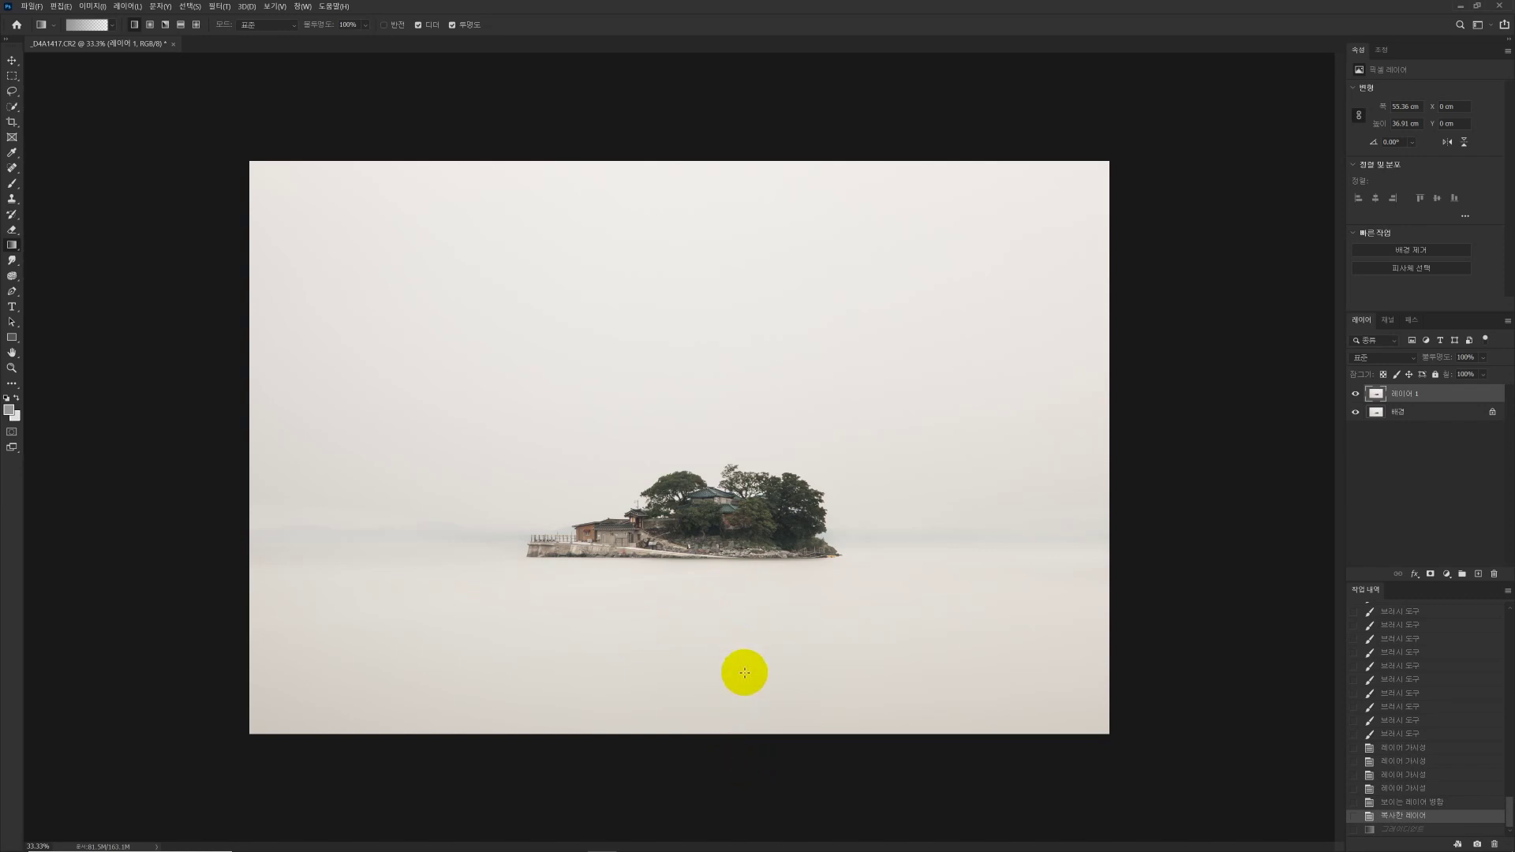
key(ctrl+z)
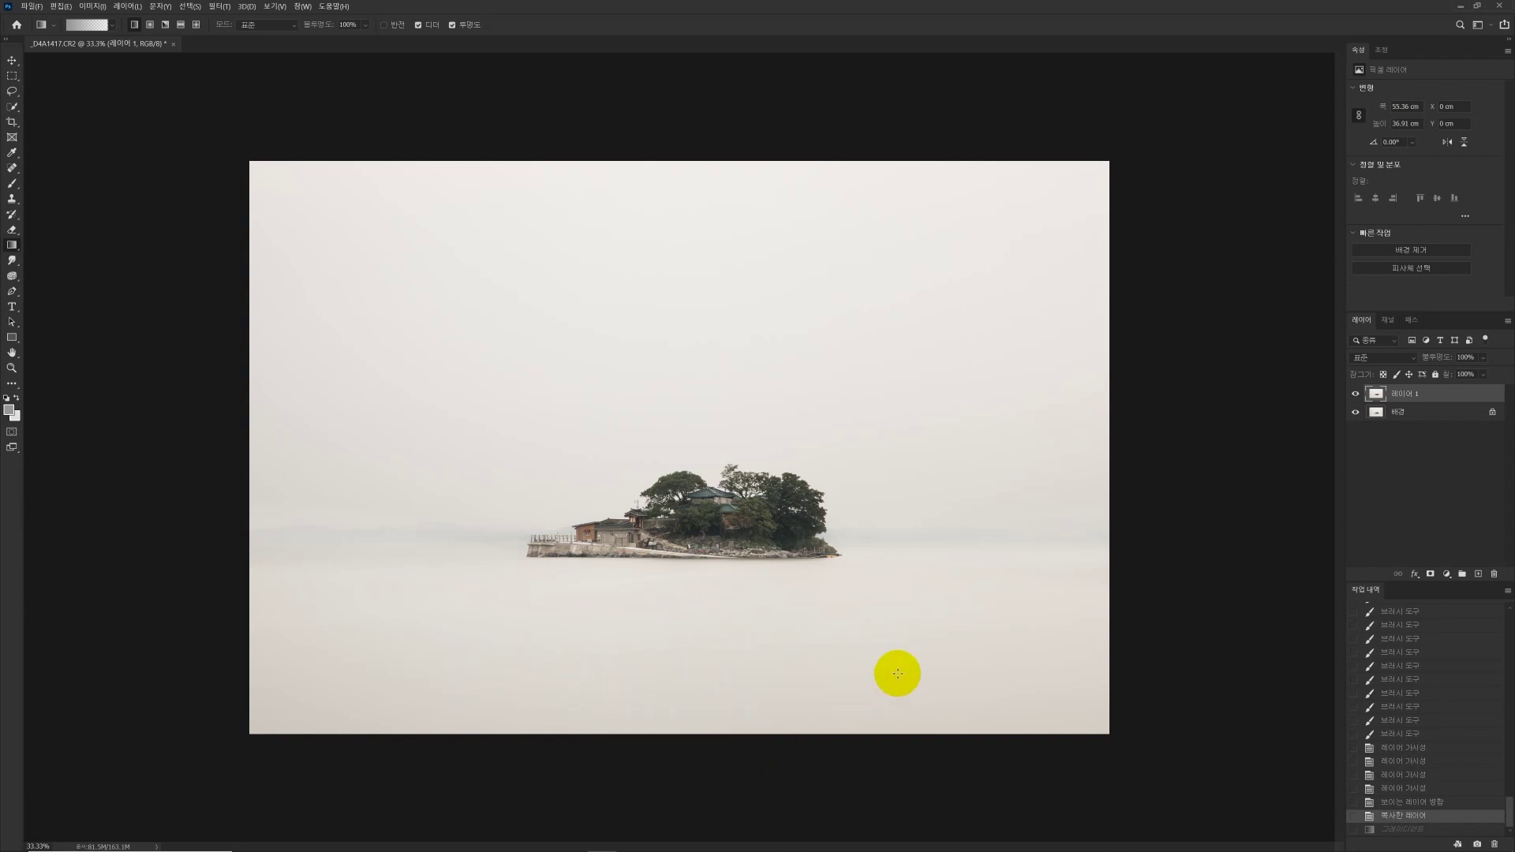
drag(725, 752, 720, 576)
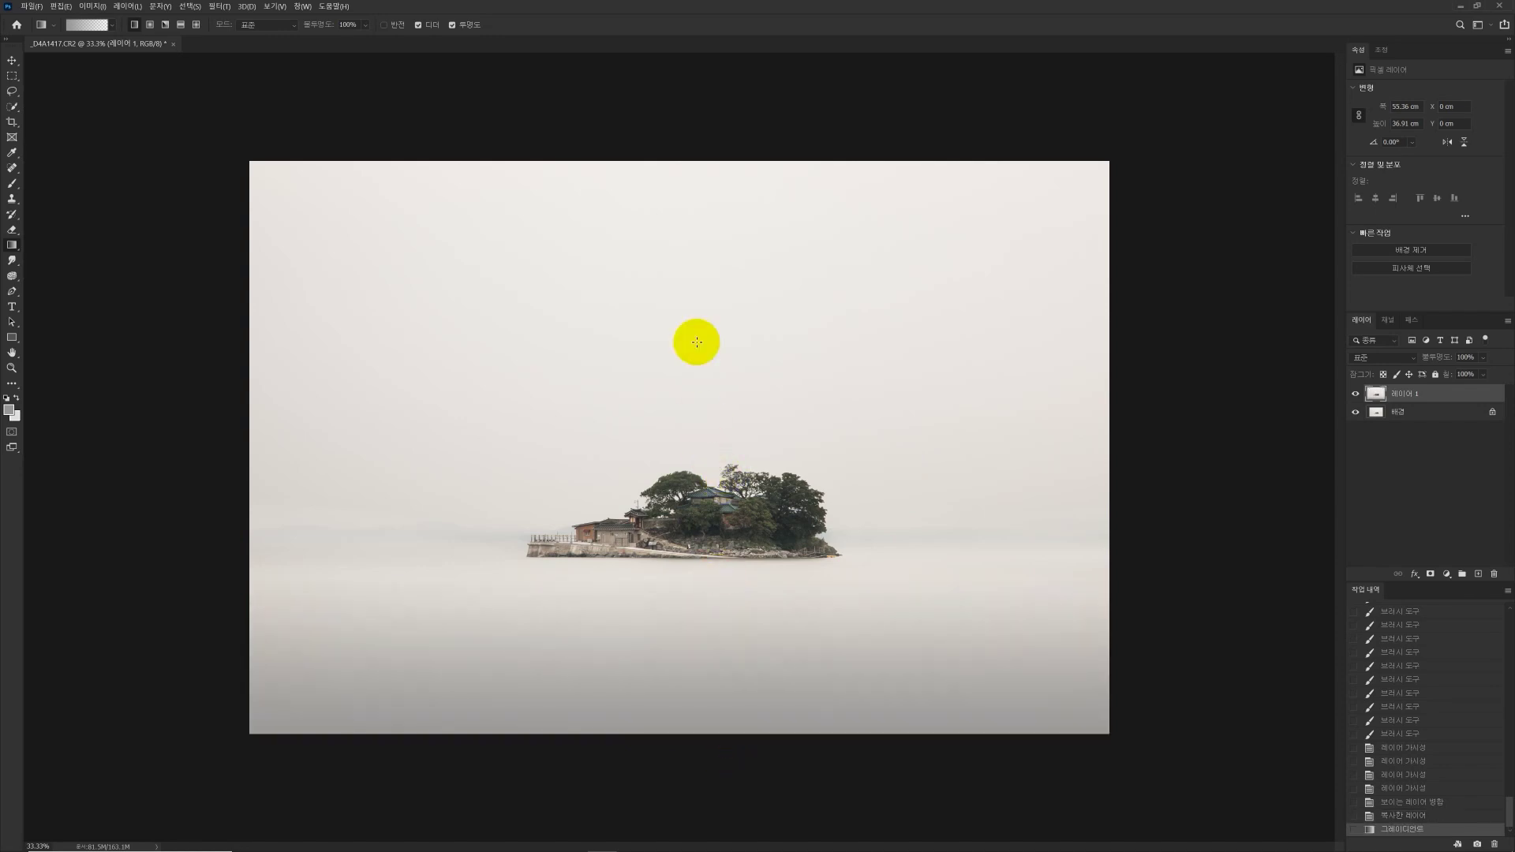
Step: Darken the upper sky with a grey gradient that starts well above the photo and fades downward, redrawing it for a lighter tone
drag(721, 111, 719, 363)
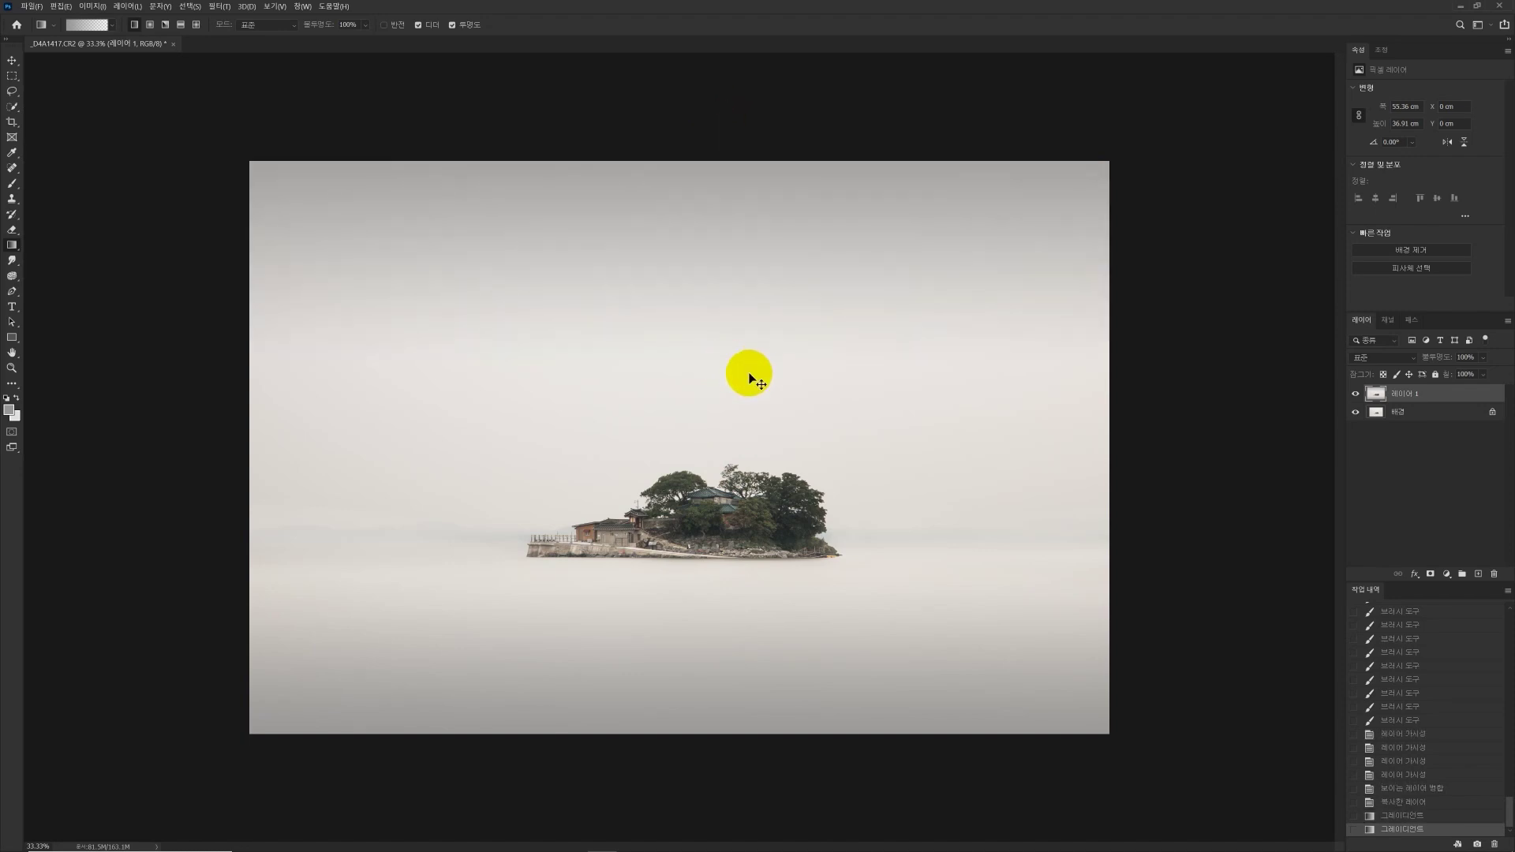
key(ctrl+z)
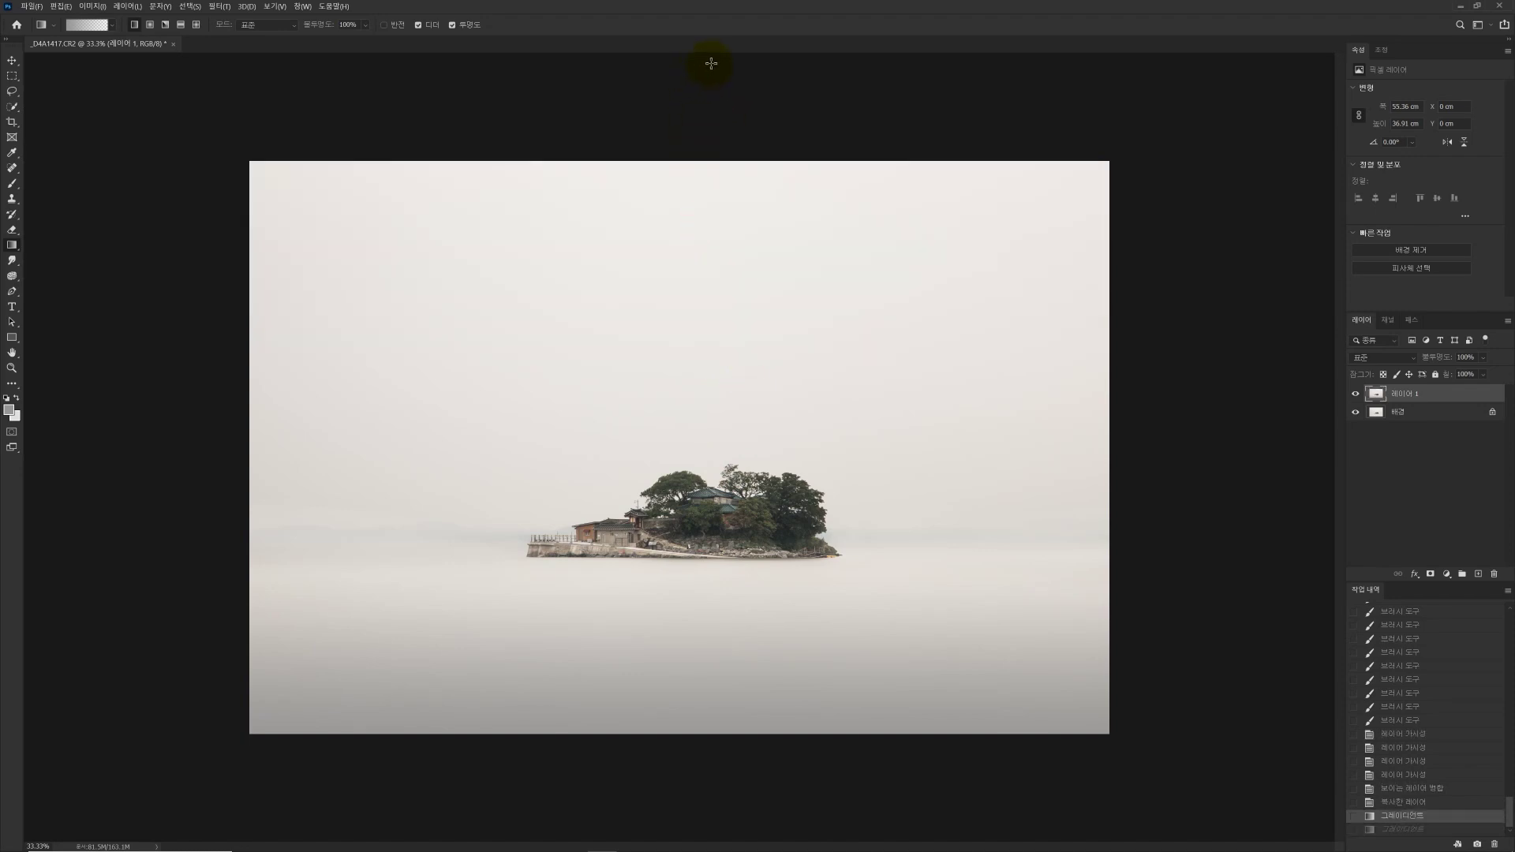
drag(710, 87, 707, 323)
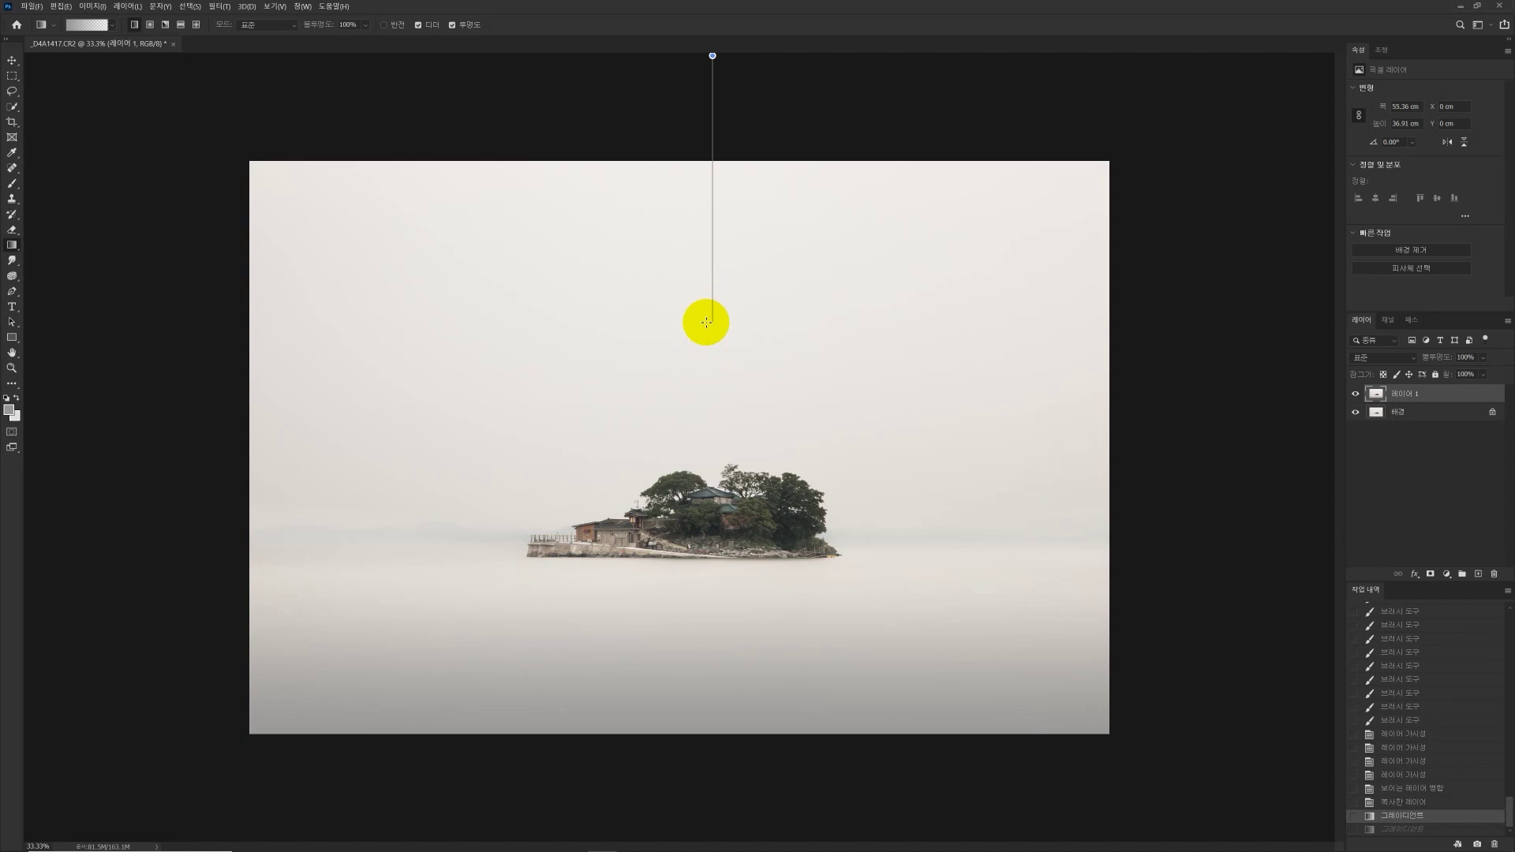
drag(706, 322, 706, 323)
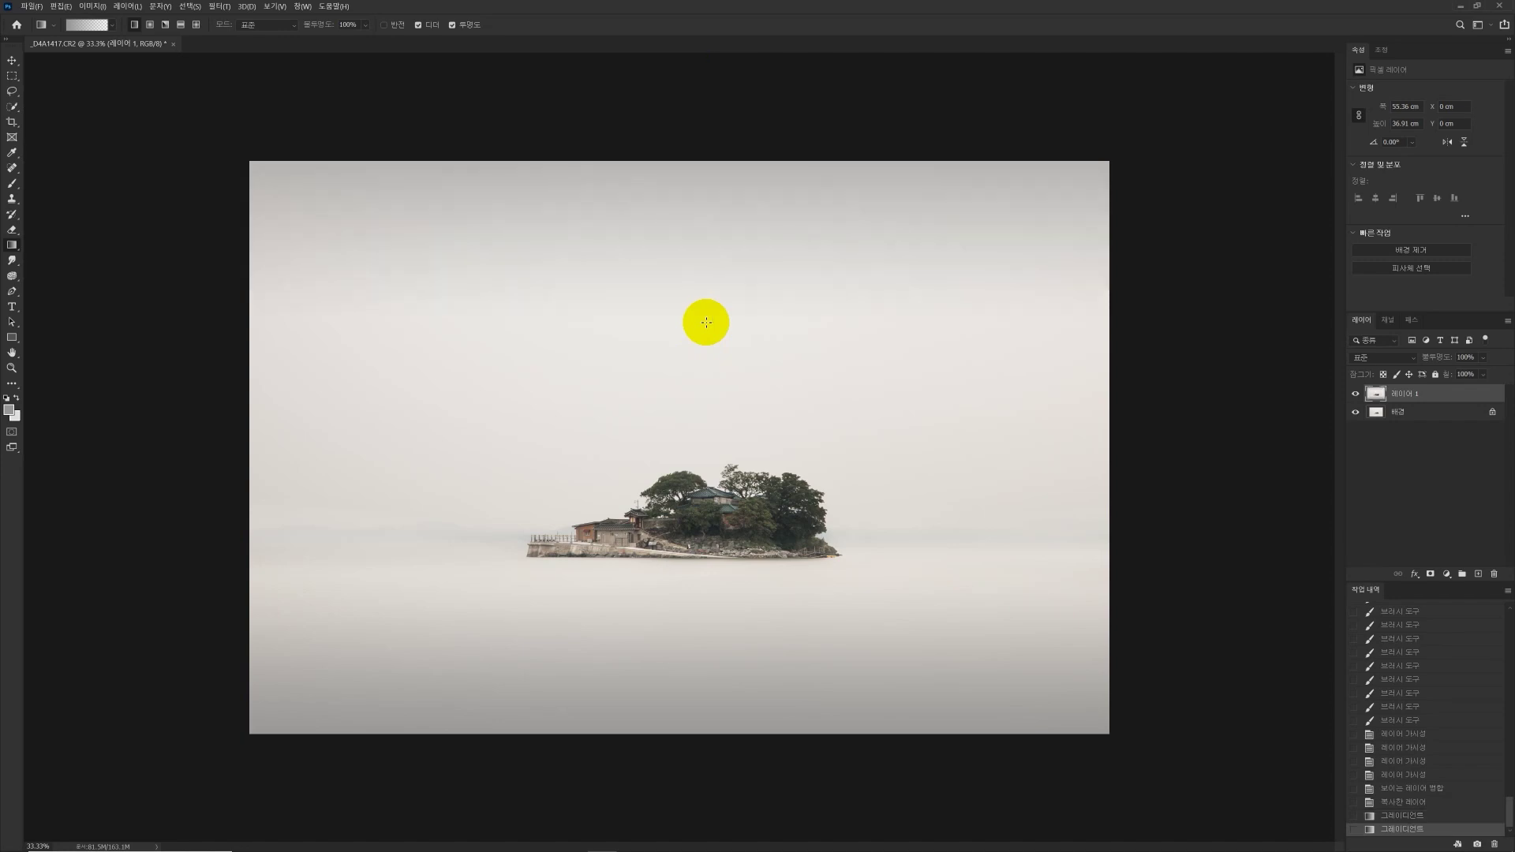
Step: Compare the photo with and without the gradient layer and merge the visible layers into the background
click(1354, 395)
click(1354, 395)
click(1354, 394)
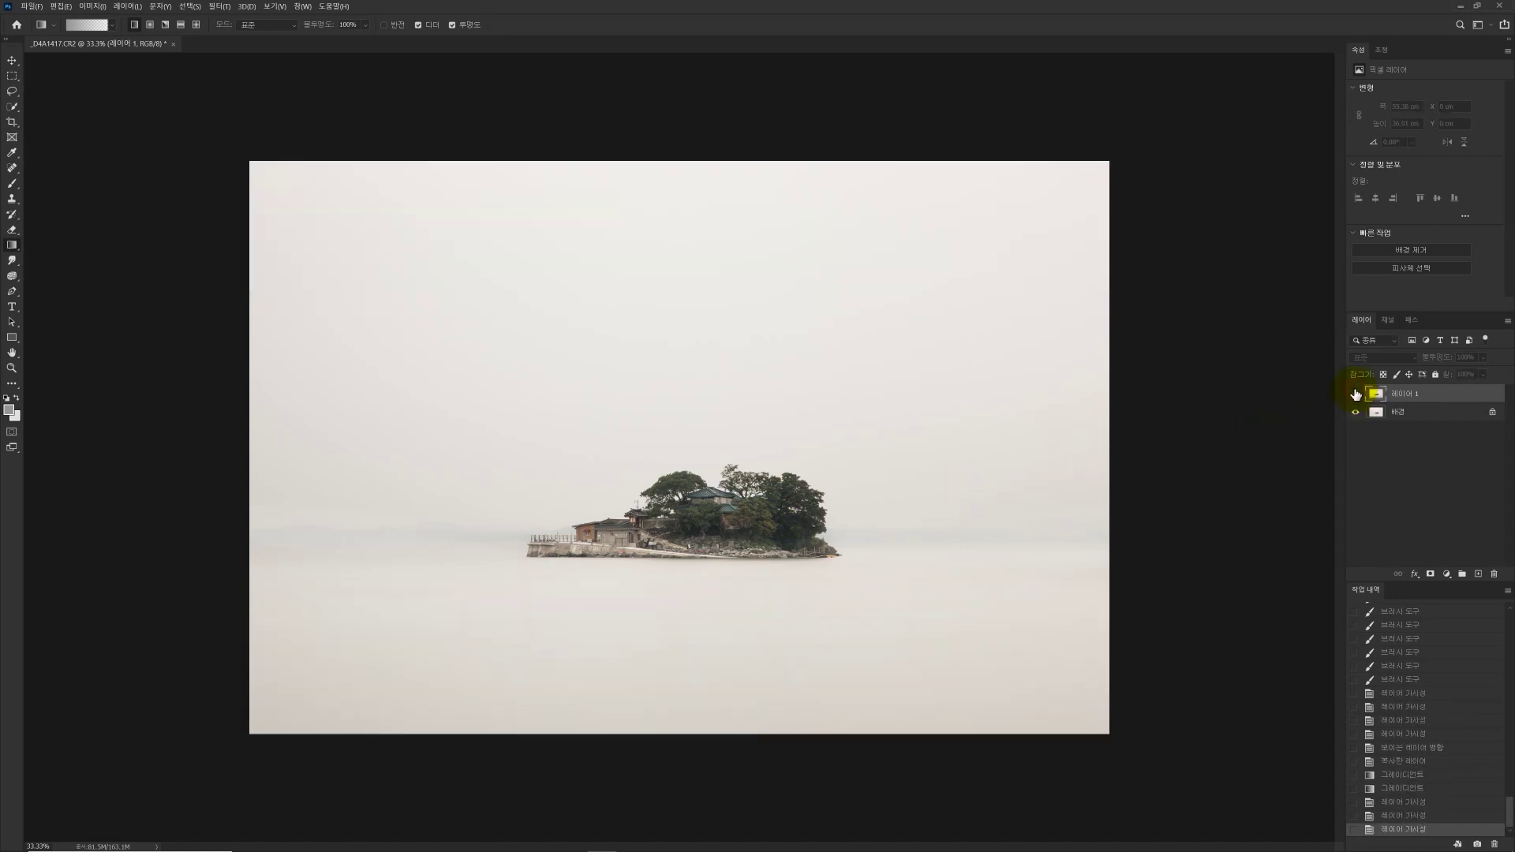
click(1355, 395)
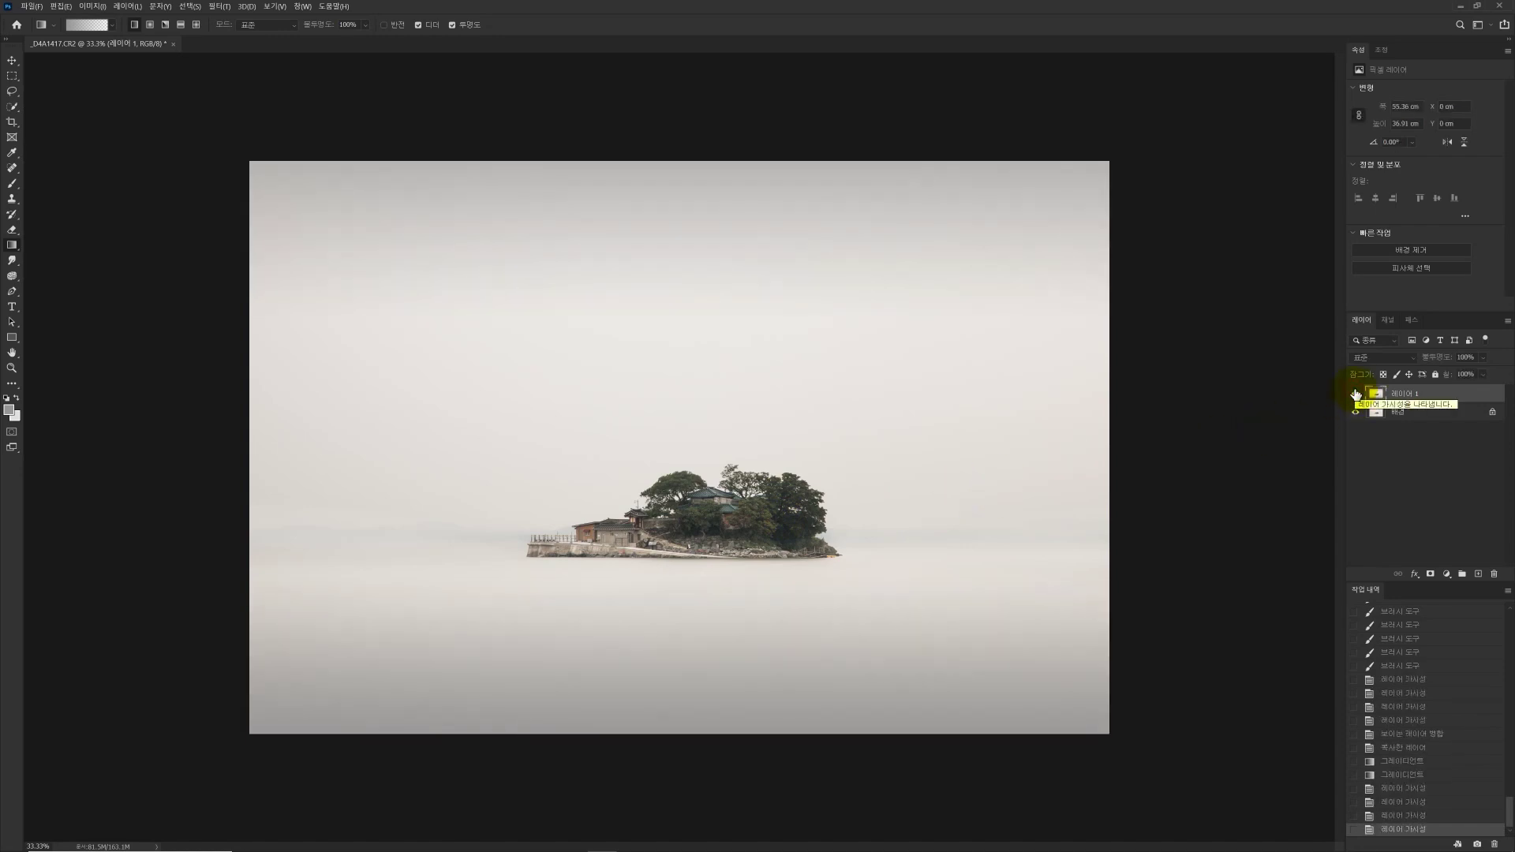
click(1355, 395)
click(1355, 395)
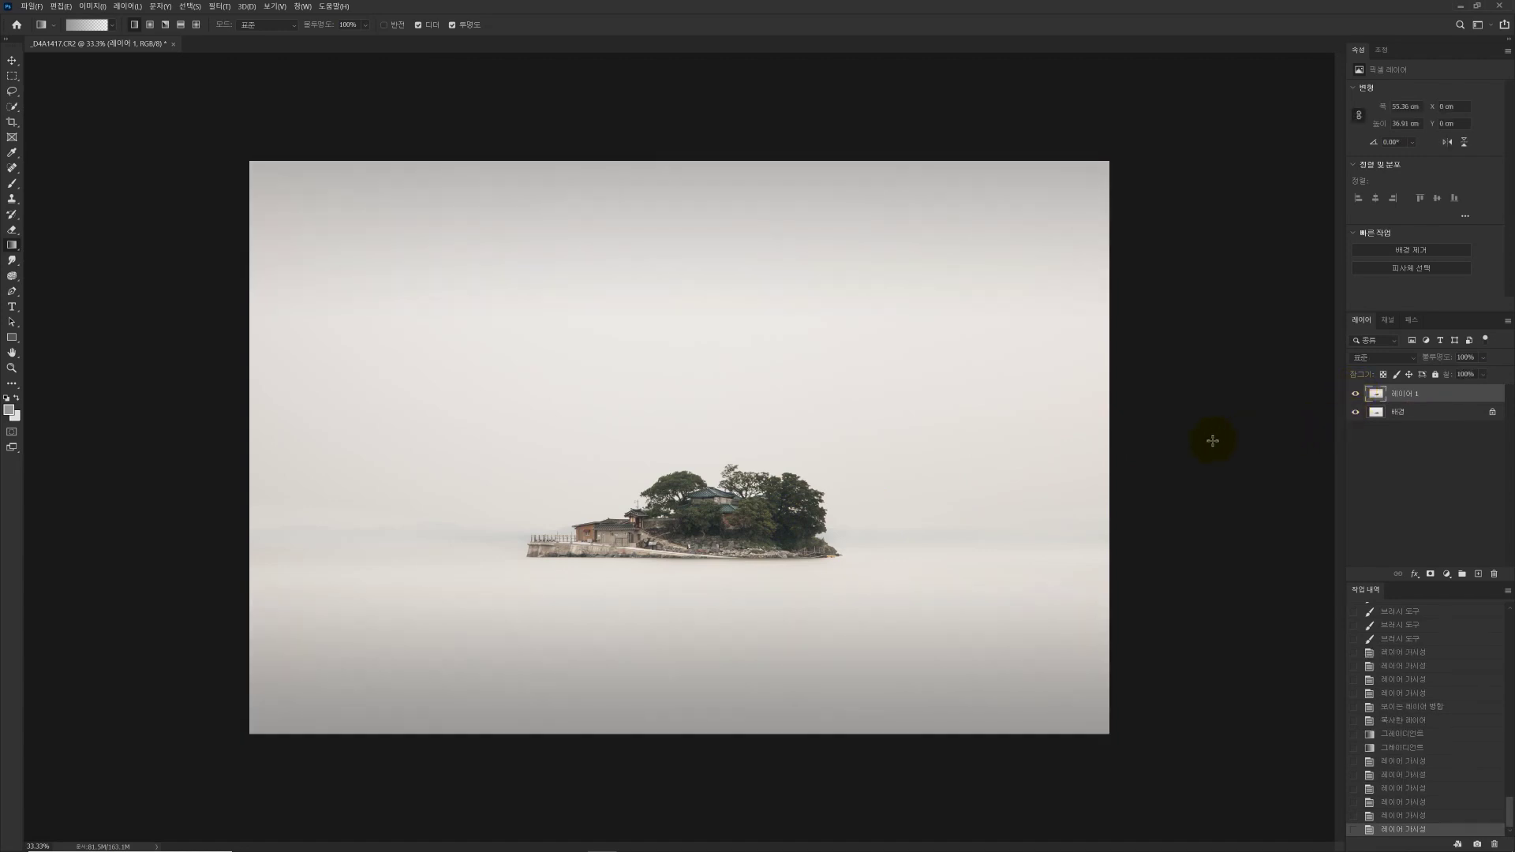
key(ctrl+shift+e)
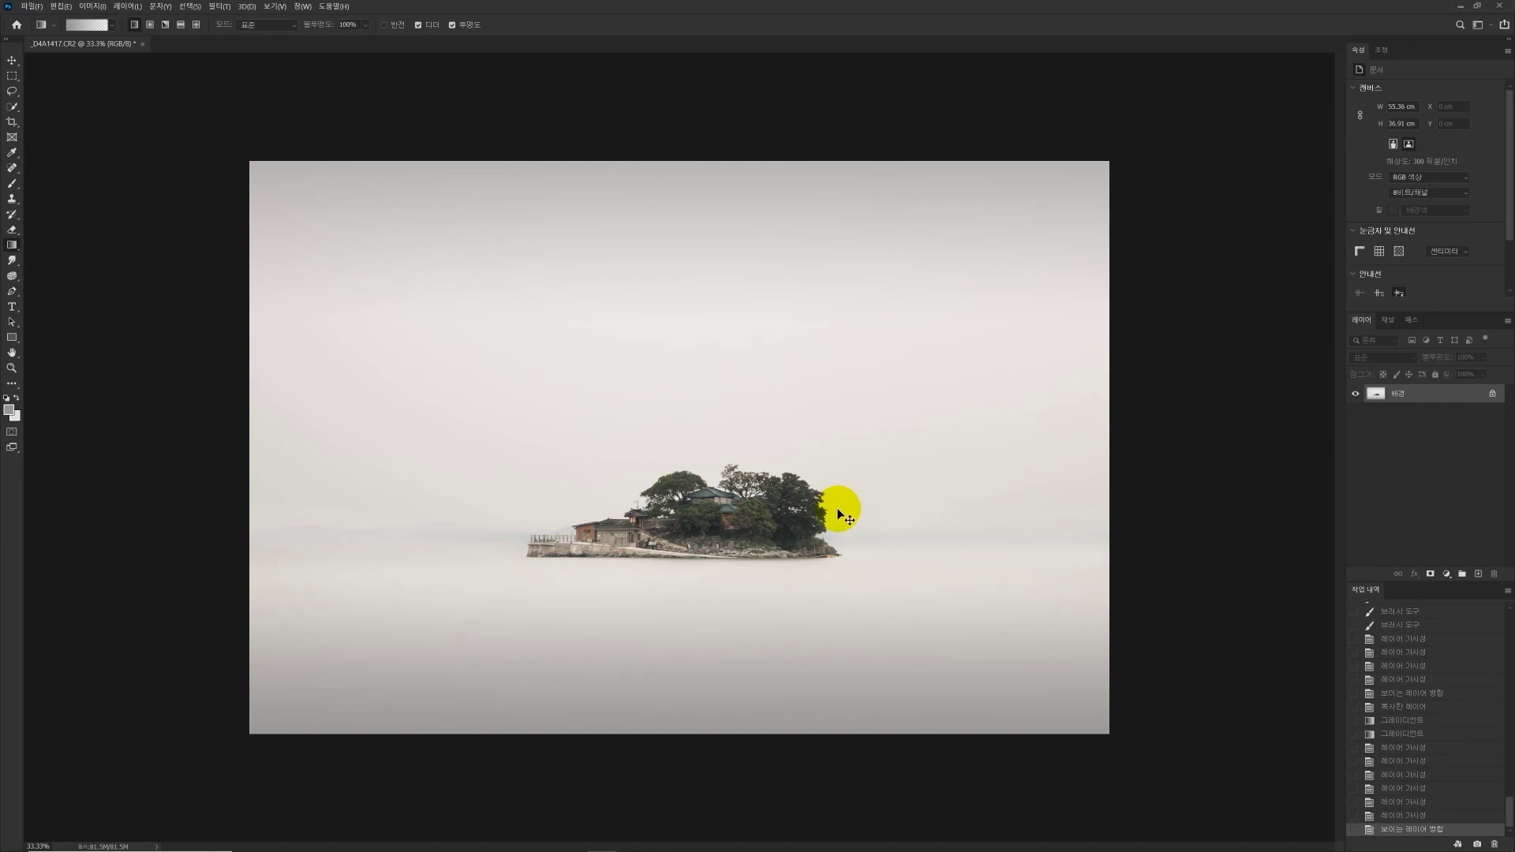
Step: Duplicate the background and brighten the copy with Curves, raising the highlights and anchoring the shadows at input 45, output 48
key(ctrl+j)
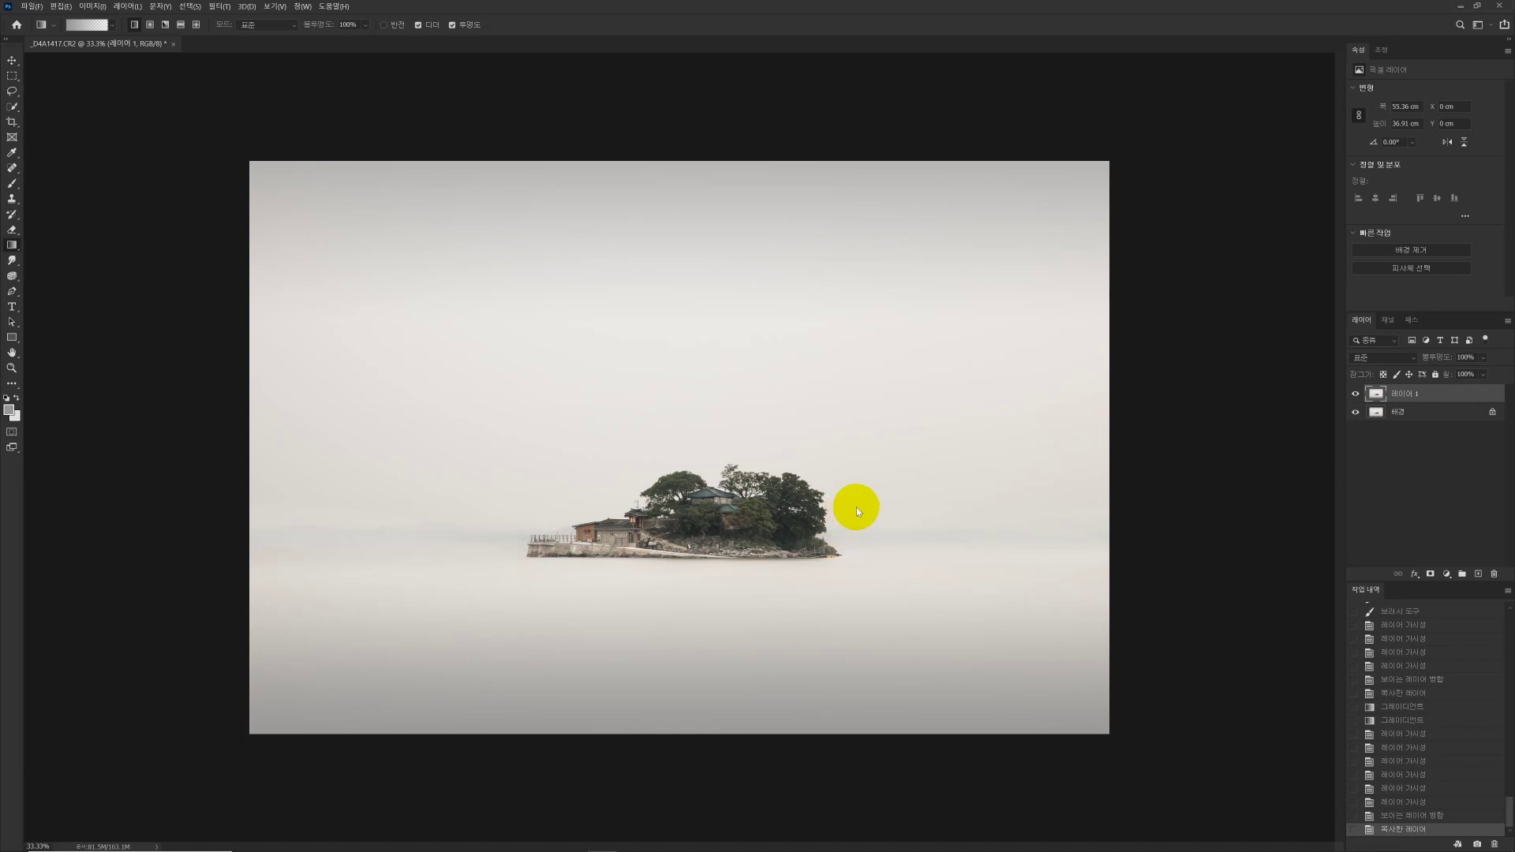
key(ctrl+m)
drag(1163, 253, 1169, 251)
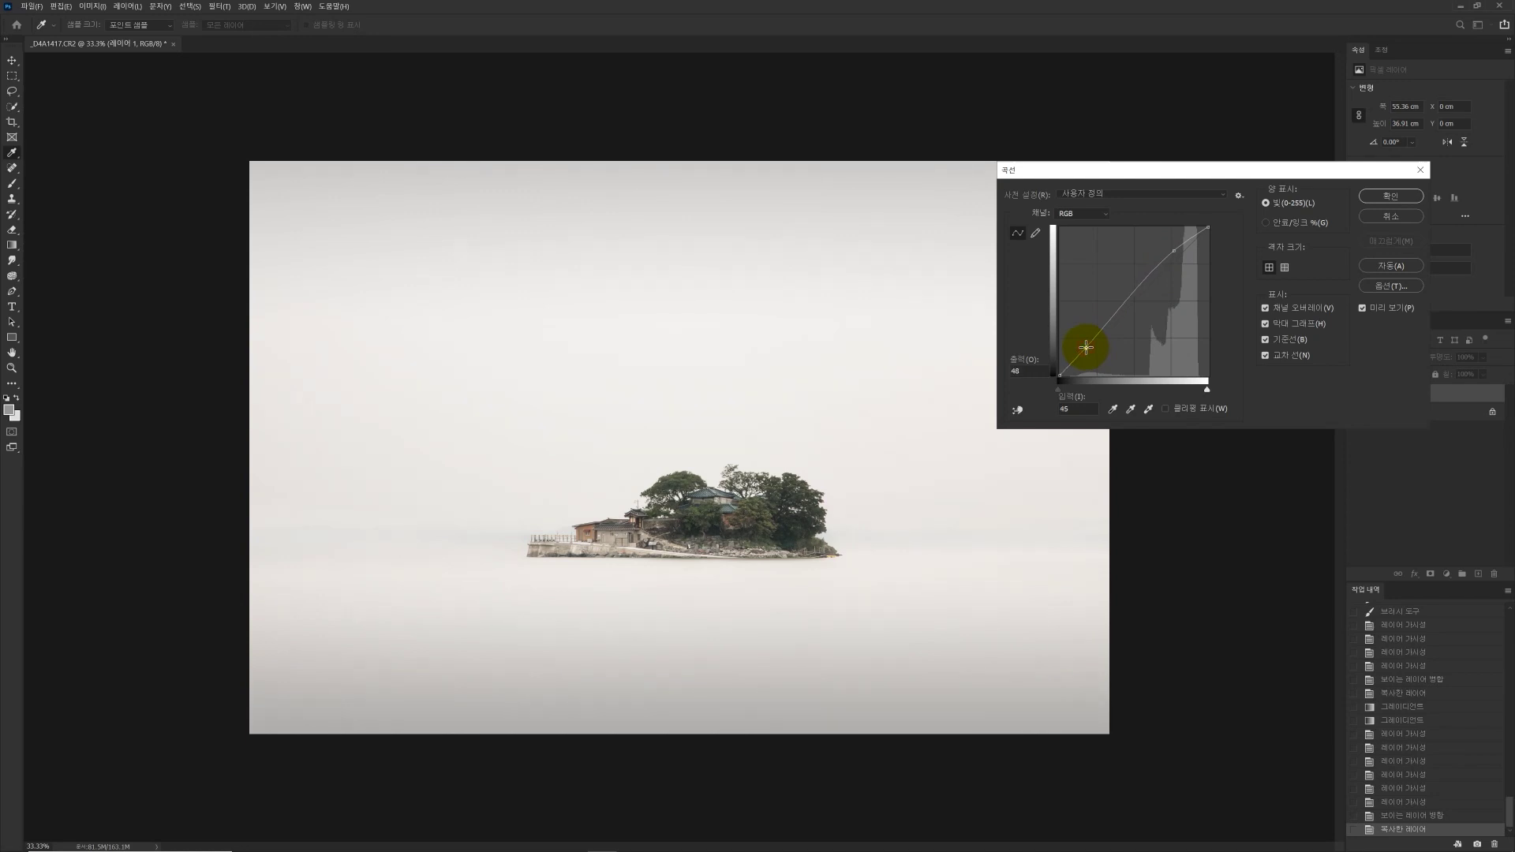
click(1389, 196)
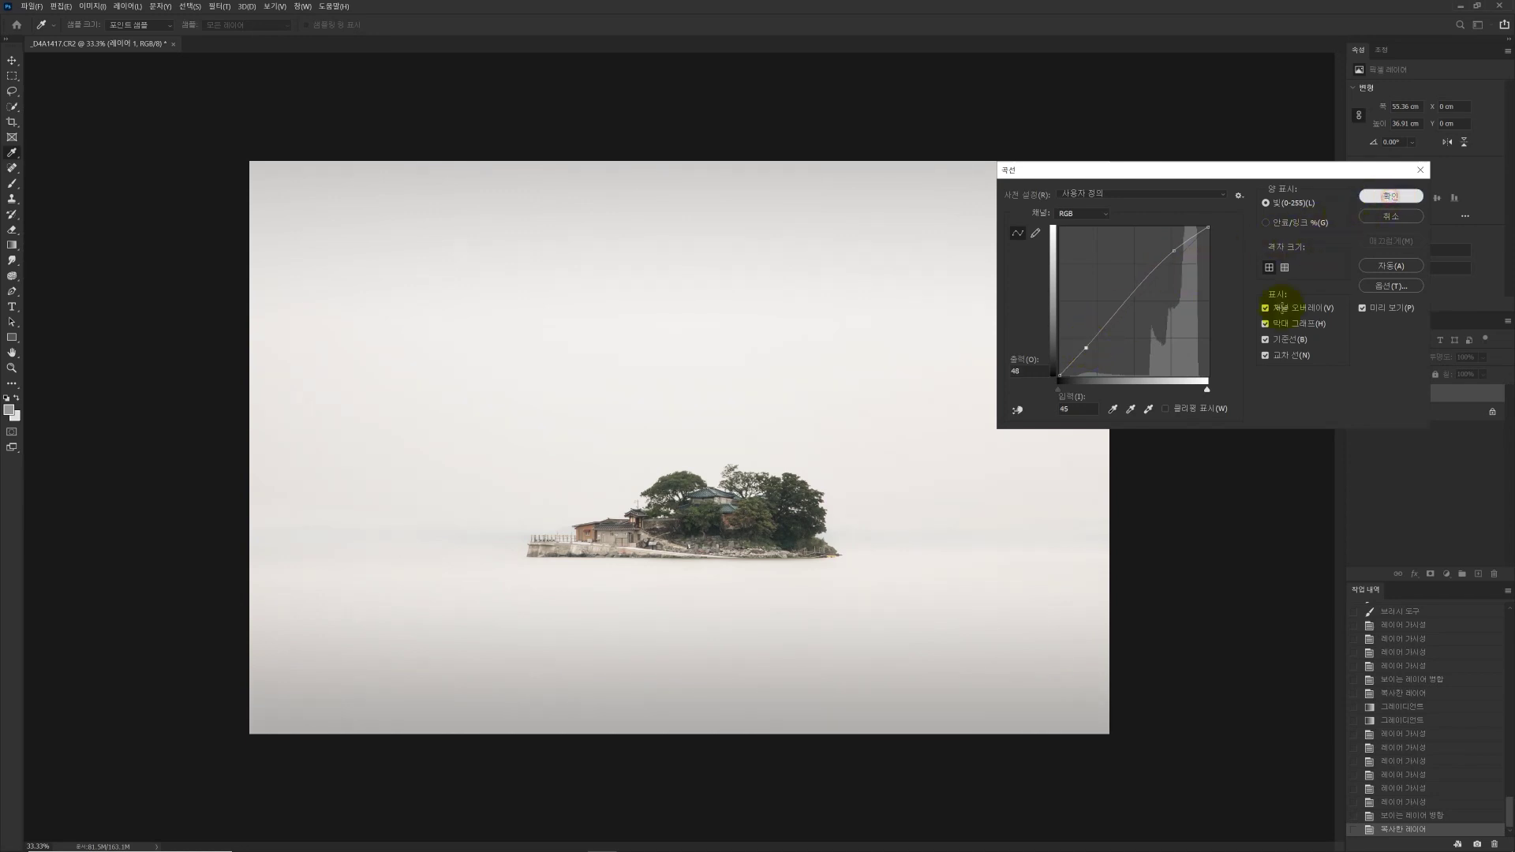
Step: Add a black mask to the brightened layer and reveal a horizontal band around the island with a reflected white gradient
alt+click(1432, 577)
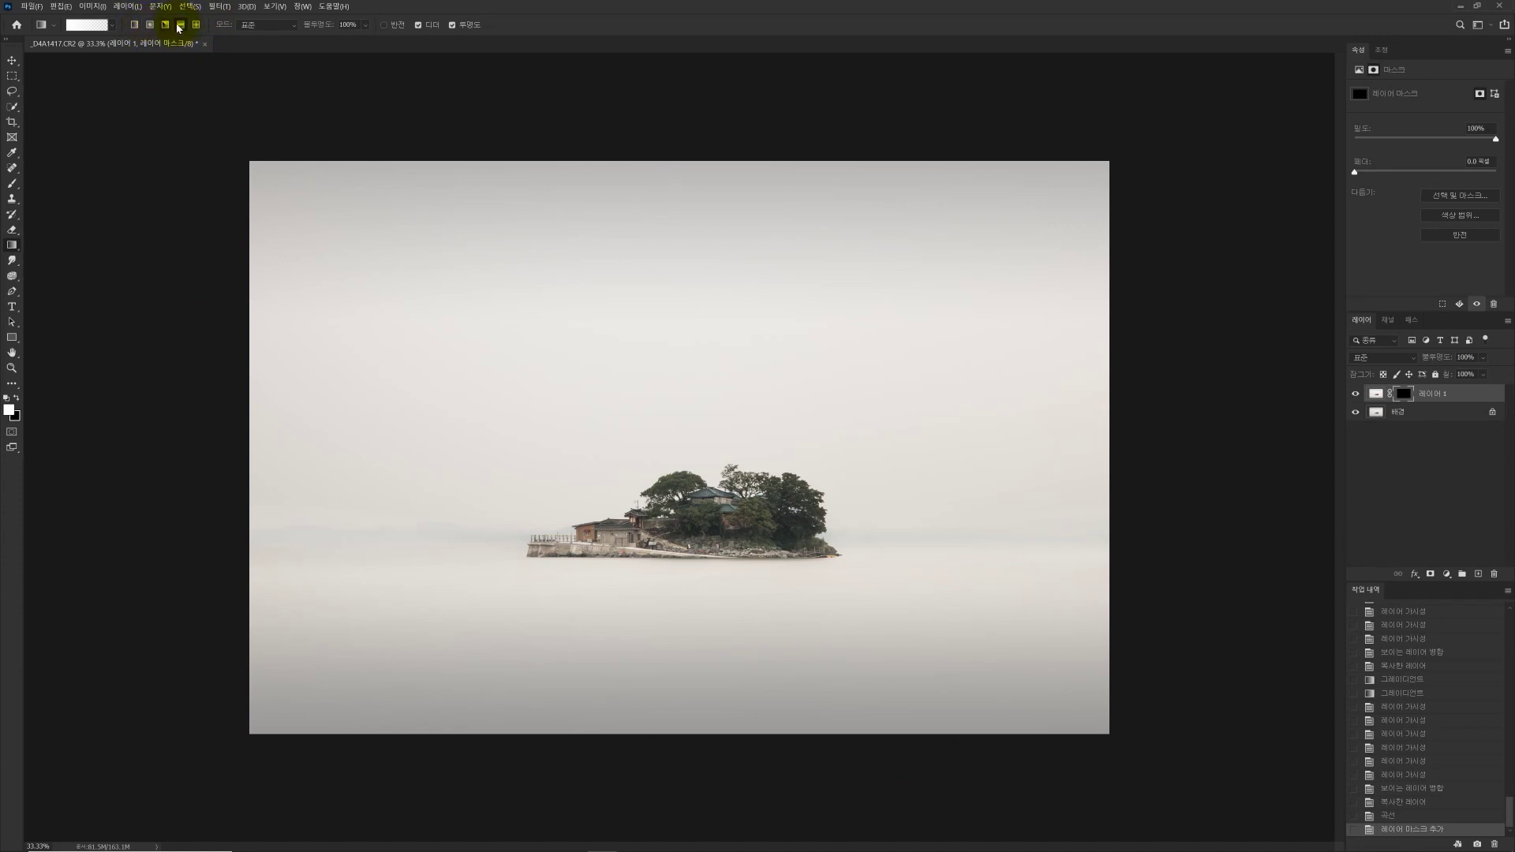
drag(702, 530, 696, 645)
key(ctrl+z)
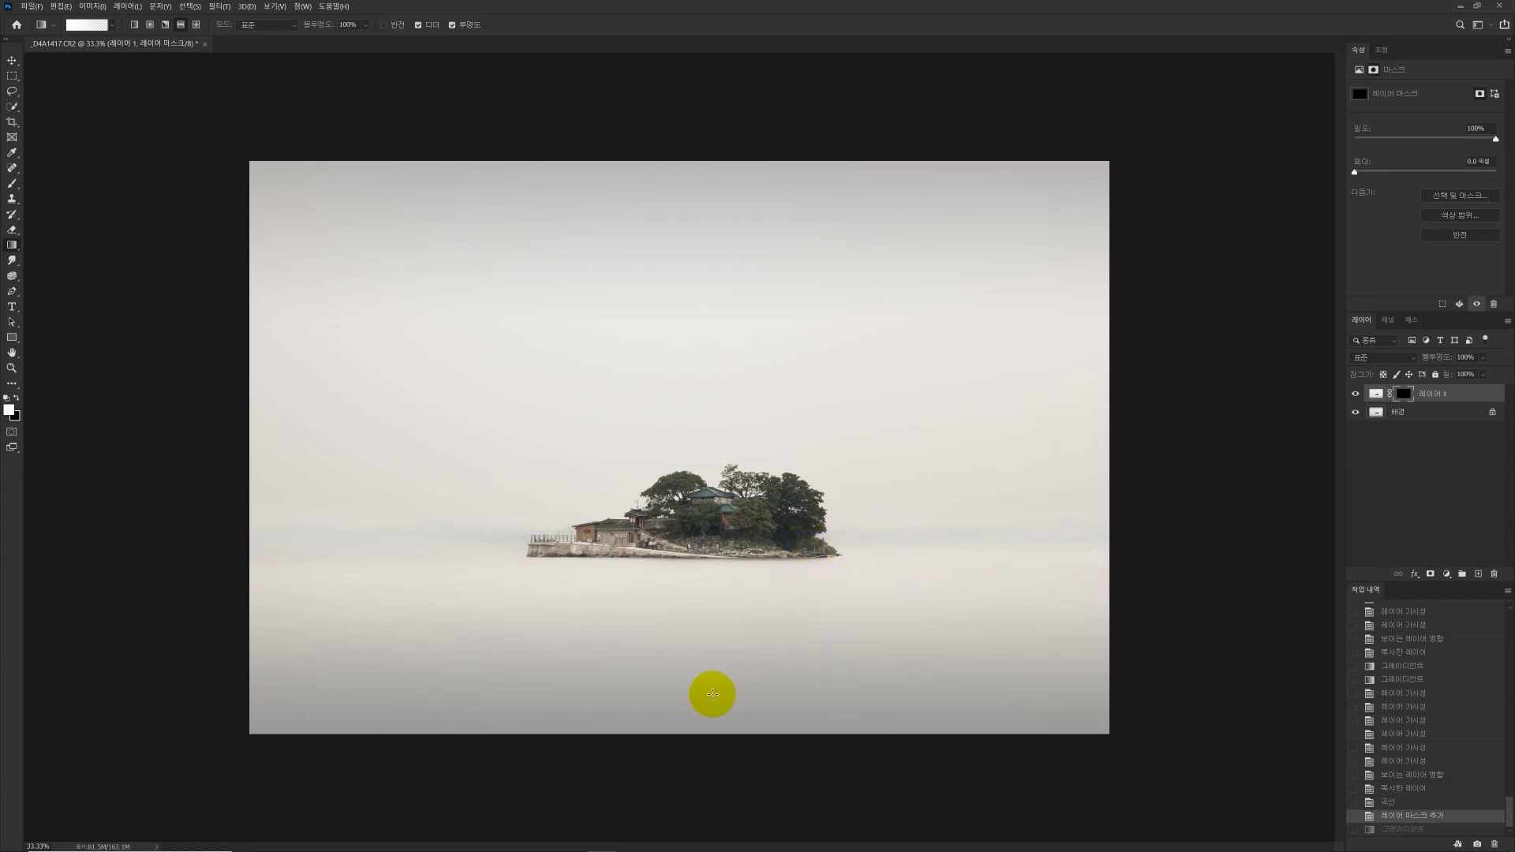
drag(842, 543, 859, 697)
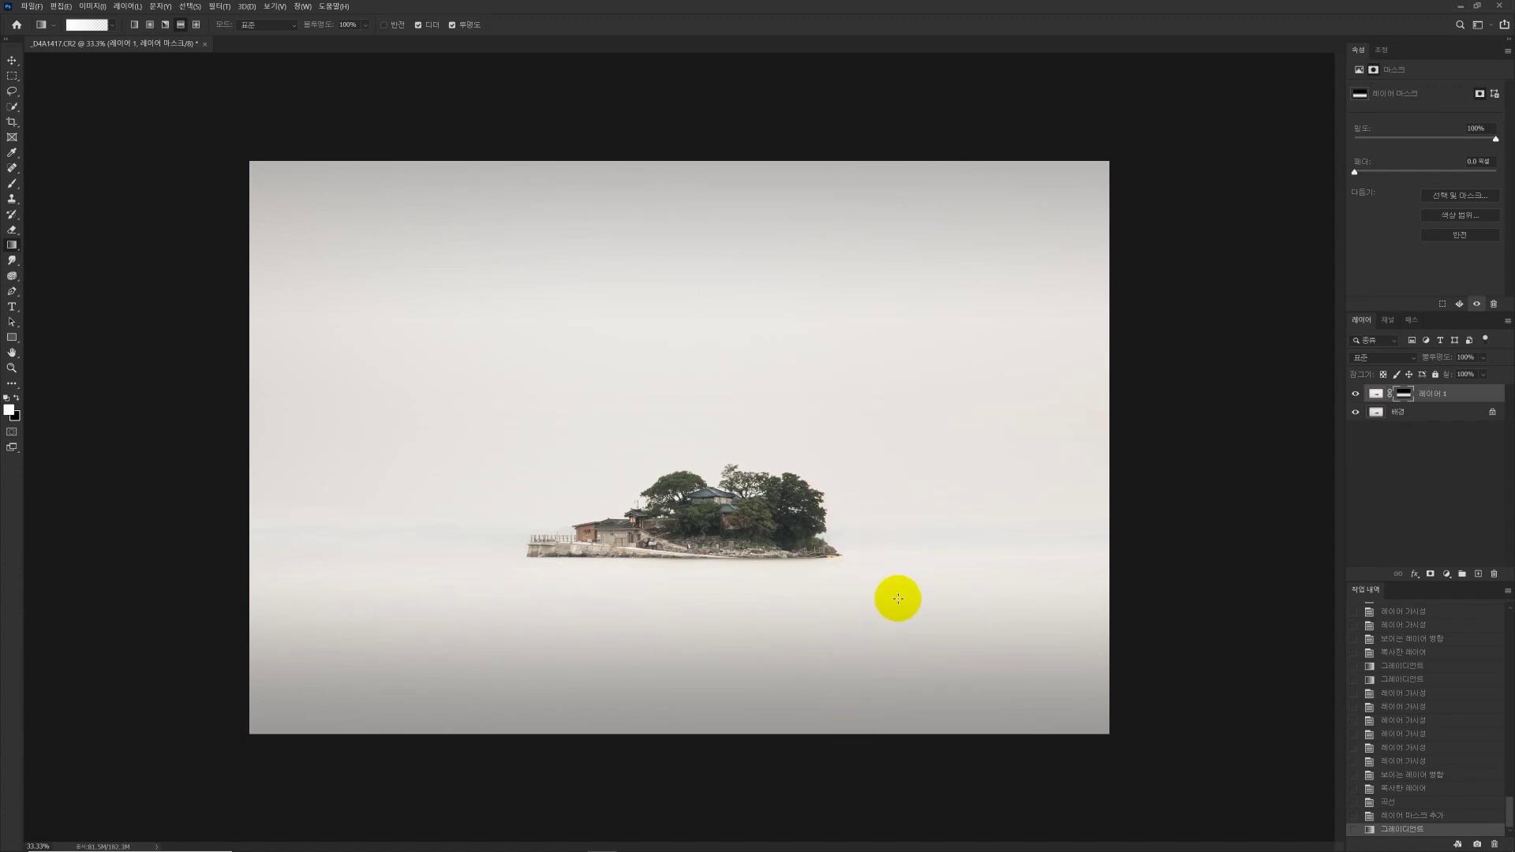
Step: Examine the brightened band around the island by comparing the photo with the masked layer shown and hidden
click(1358, 397)
click(1358, 397)
click(1358, 397)
click(1358, 397)
click(1358, 397)
click(1358, 397)
click(1358, 397)
click(1358, 397)
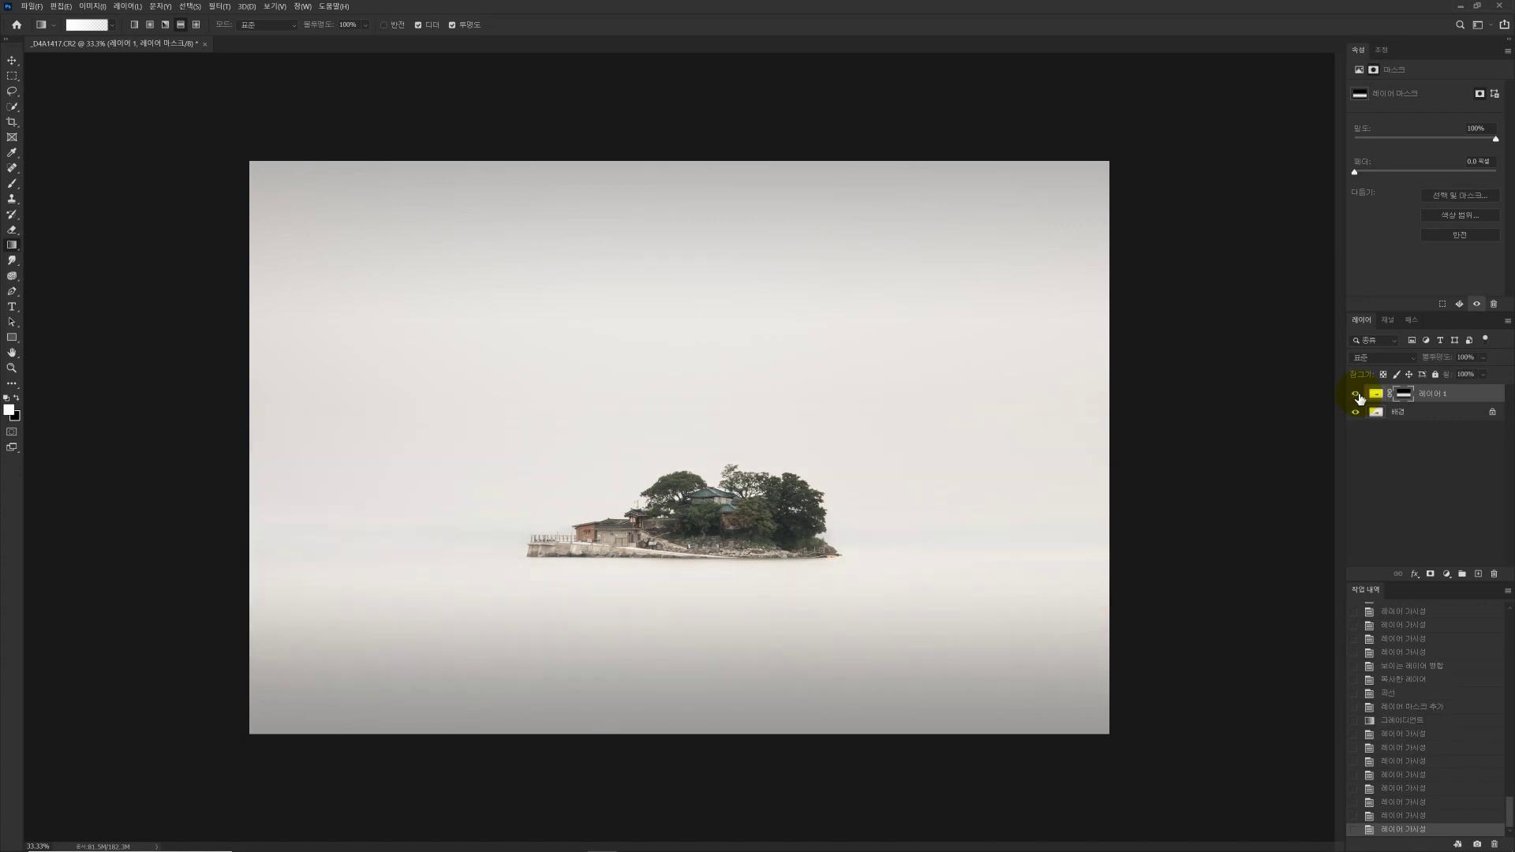
click(1358, 397)
click(1358, 397)
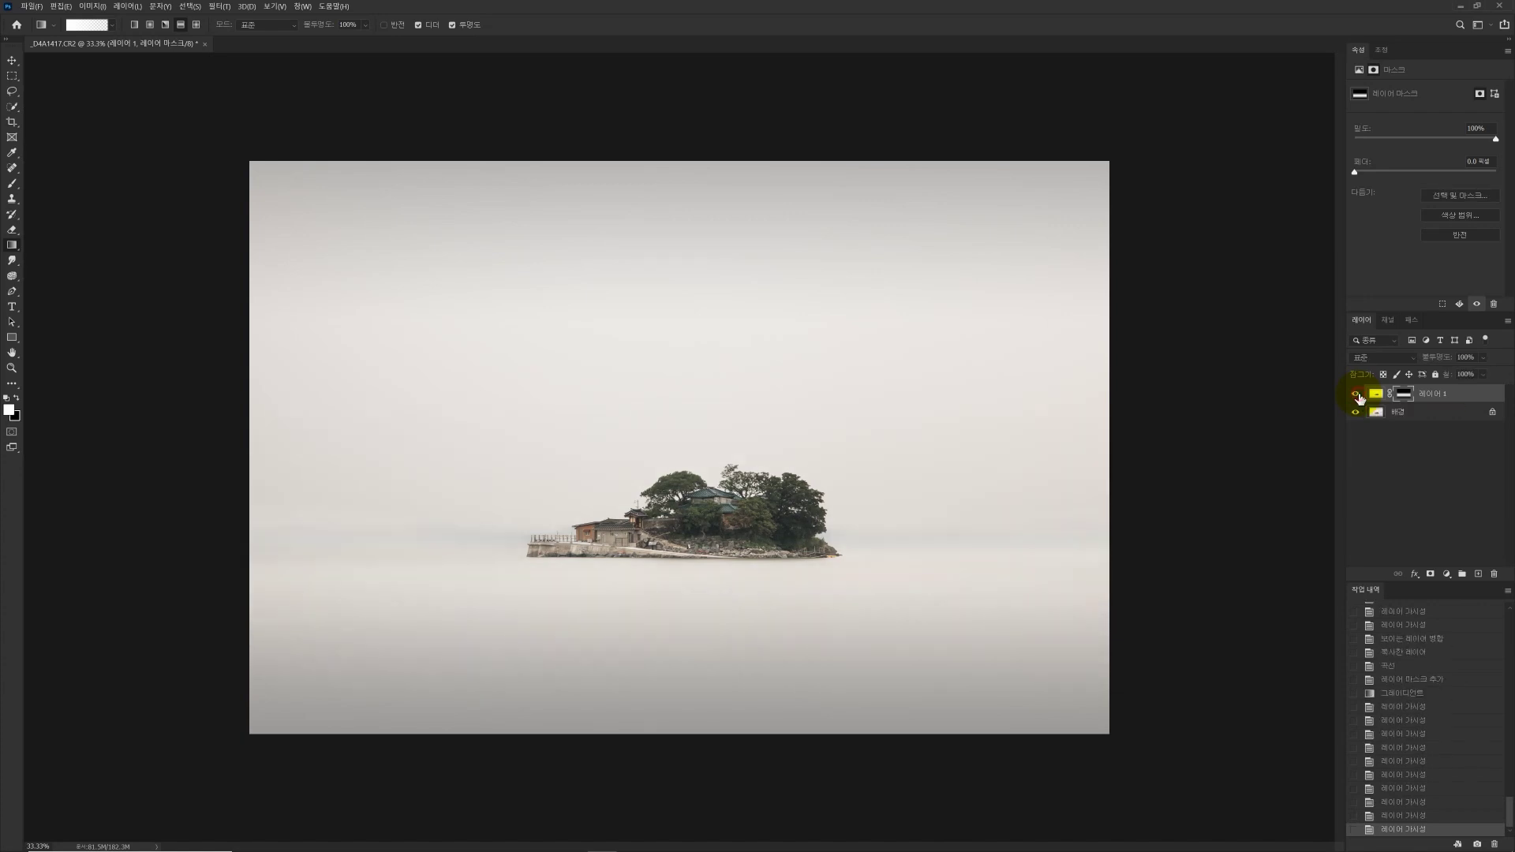
click(1358, 397)
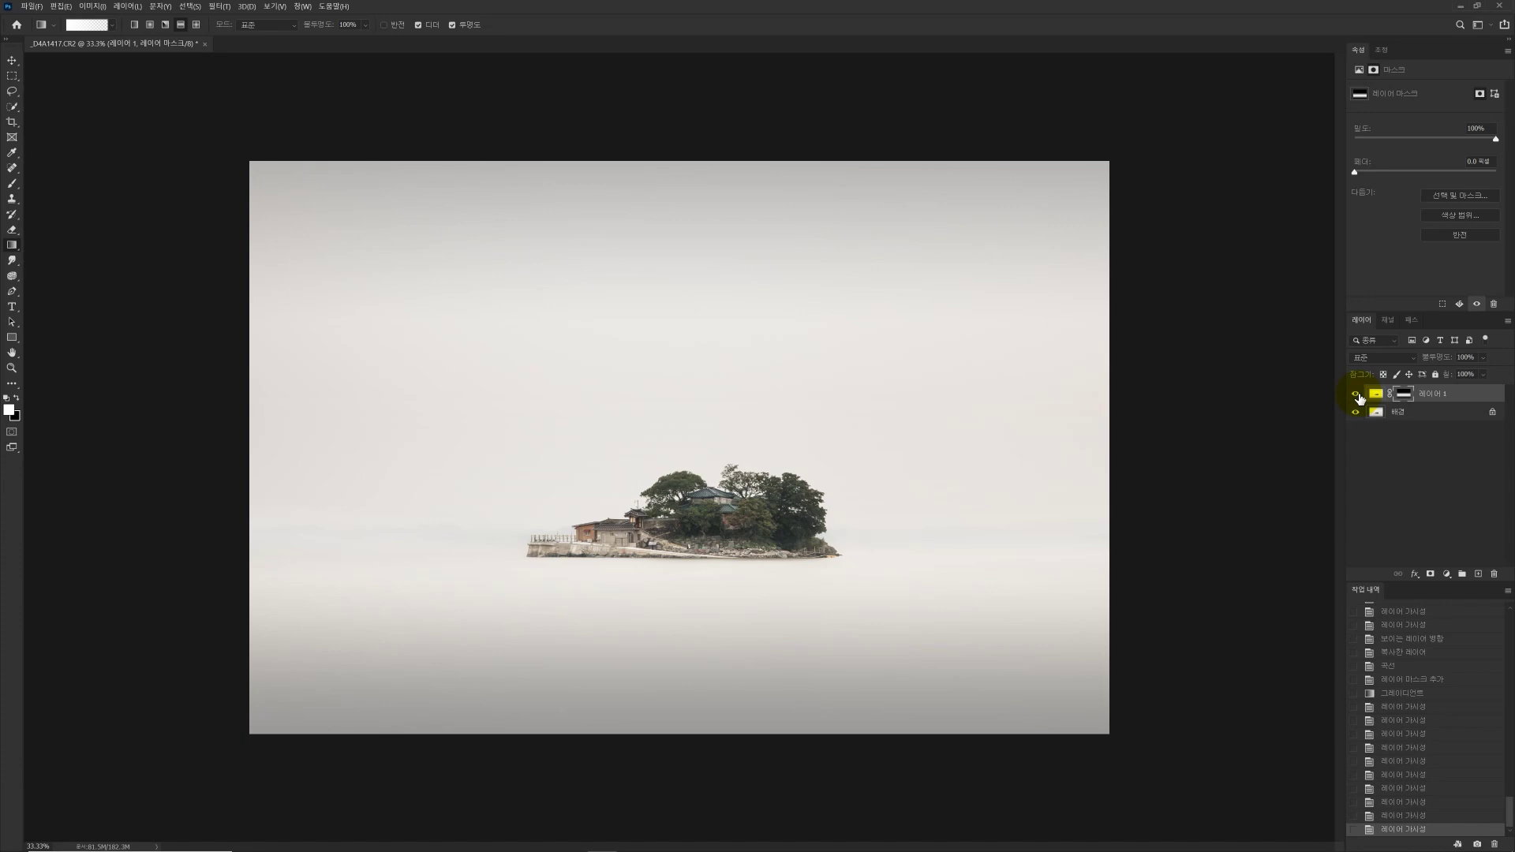
click(1358, 397)
click(1358, 397)
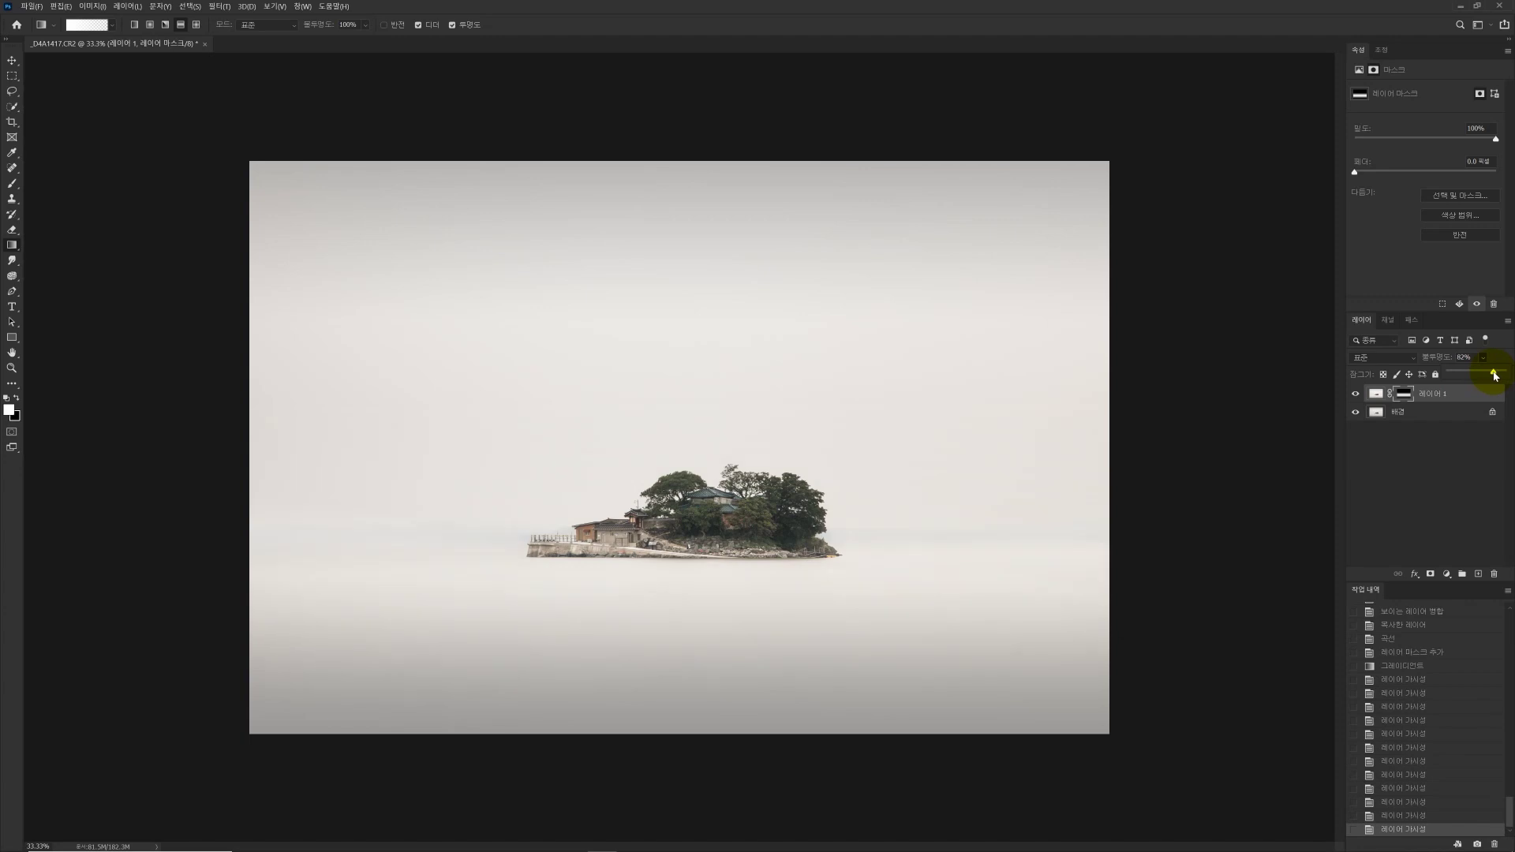
Step: Lower the masked layer's opacity to 65%, comparing the result with the layer hidden, and merge it into the background
drag(1486, 376, 1485, 375)
click(1354, 397)
click(1354, 397)
click(1355, 397)
click(1354, 397)
click(1354, 397)
click(1354, 397)
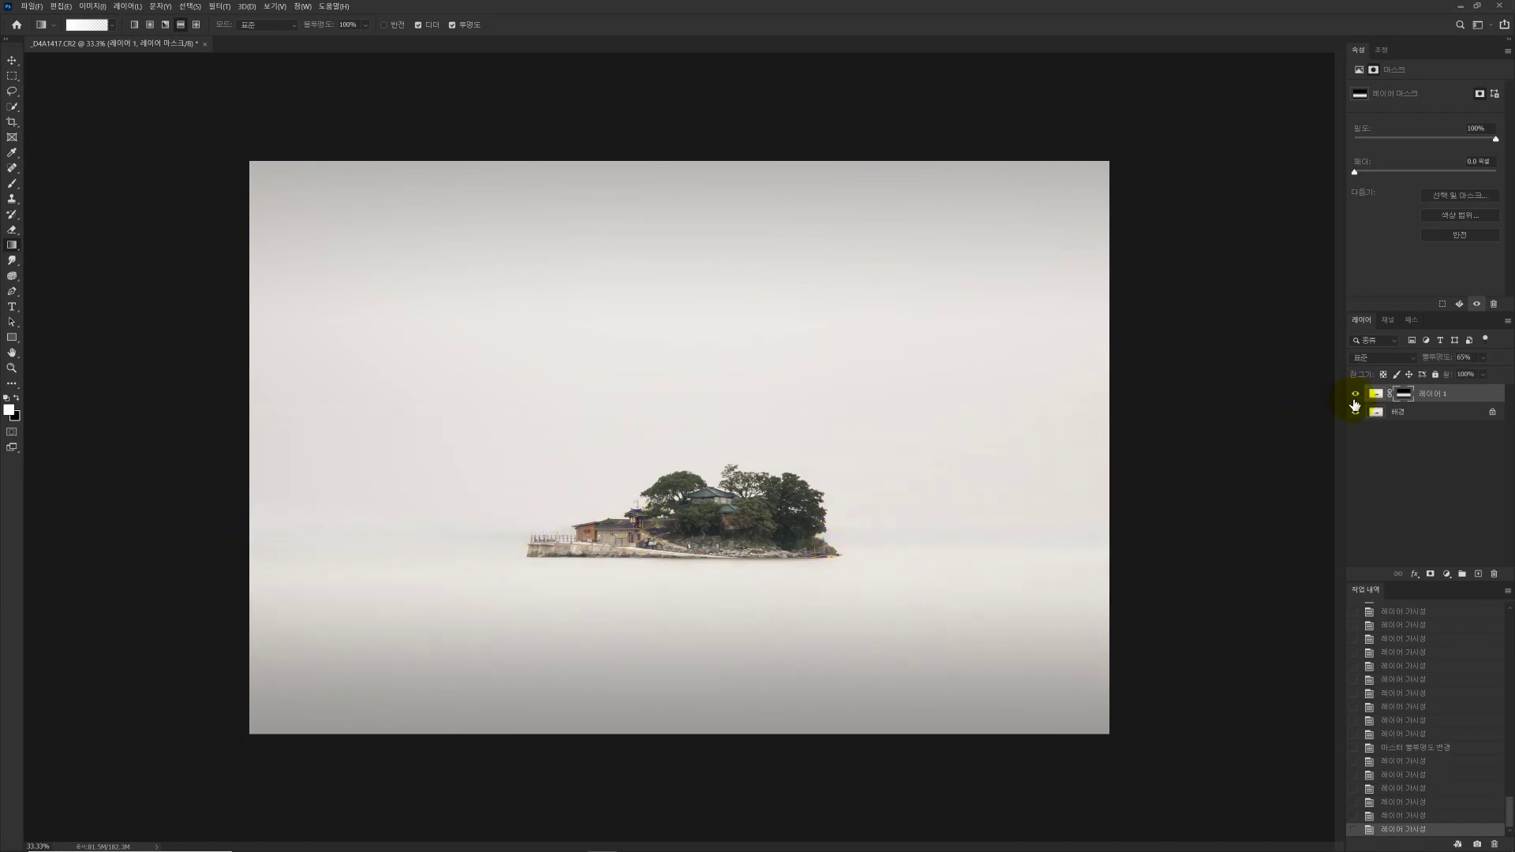
click(1354, 396)
click(1354, 397)
key(ctrl+shift+e)
Step: Switch to the Crop tool and set its ratio to a 6 by 6 square
key(z)
alt+click(698, 513)
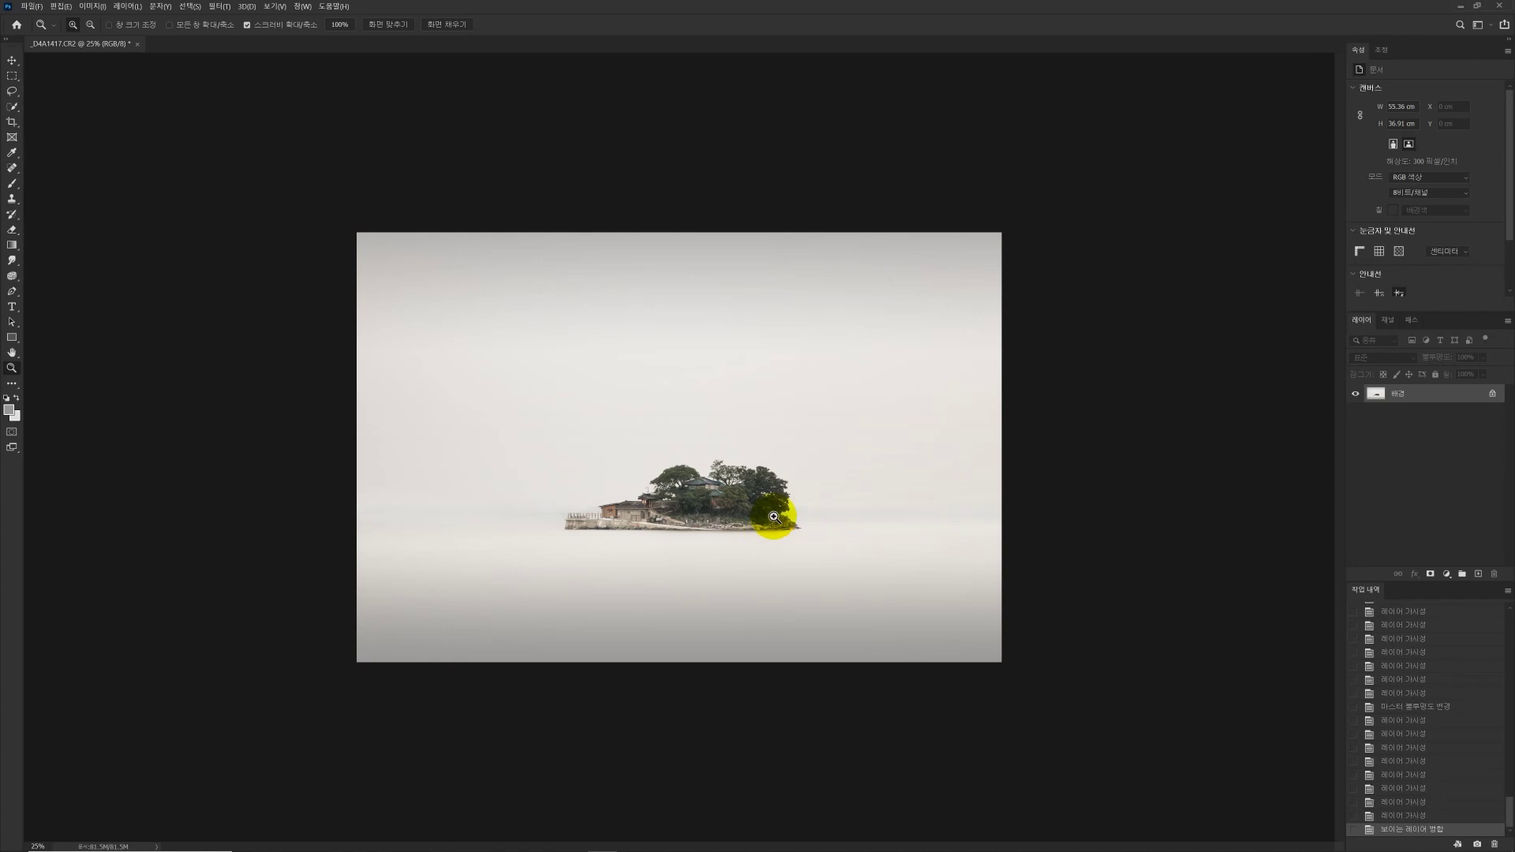
key(c)
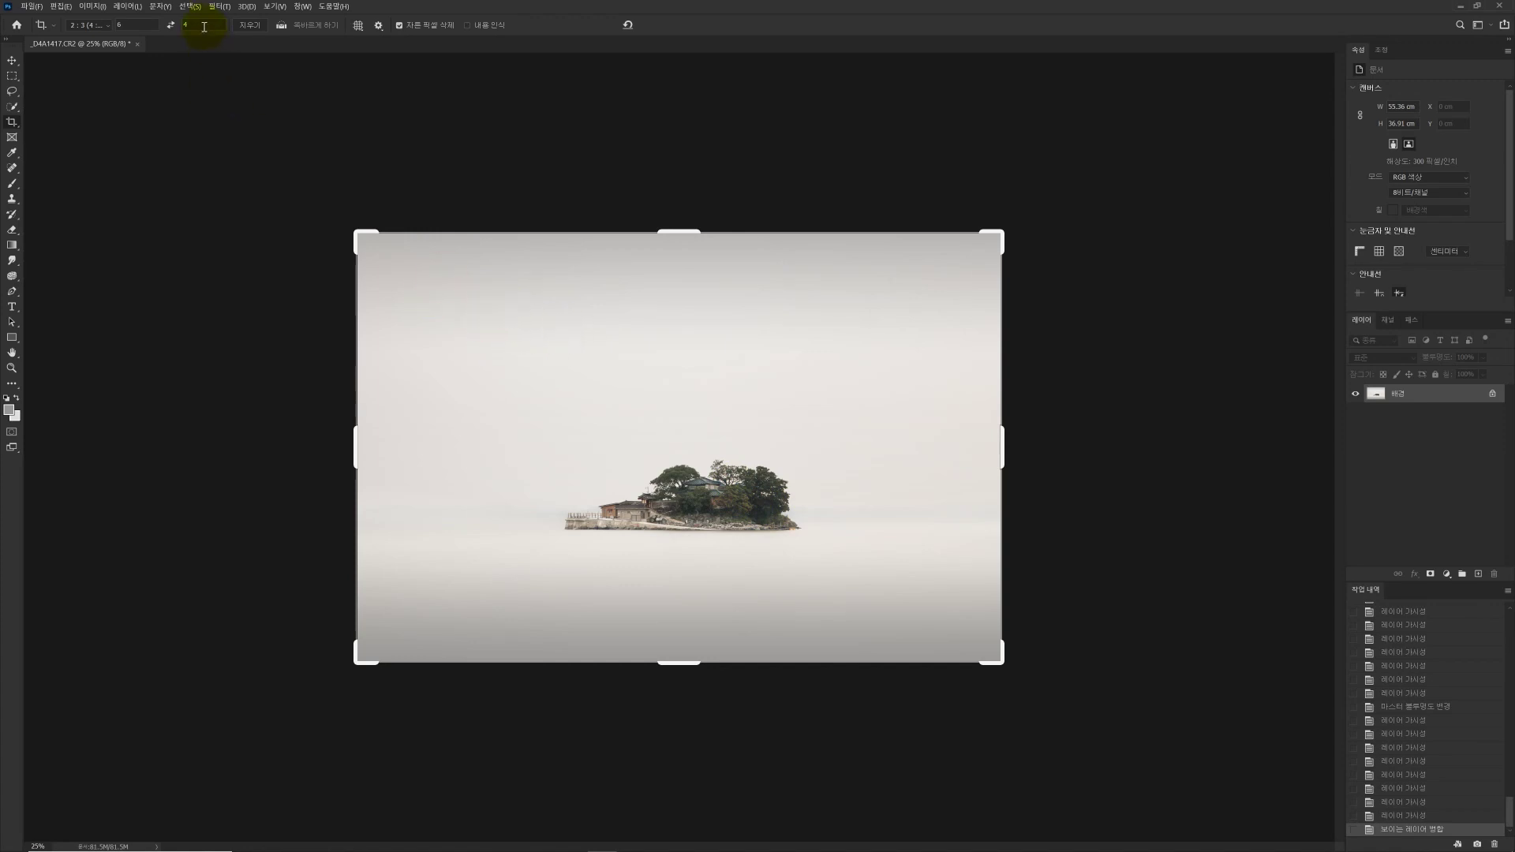
text(6)
click(712, 509)
Step: Extend the square crop frame above the sky to about 41.4 cm per side, position the island low in it, and apply the crop
mouse_move(683, 641)
mouse_down()
mouse_move(709, 614)
mouse_move(689, 663)
mouse_move(690, 629)
mouse_move(680, 656)
mouse_move(687, 643)
mouse_up()
drag(679, 244, 679, 209)
drag(684, 290, 688, 395)
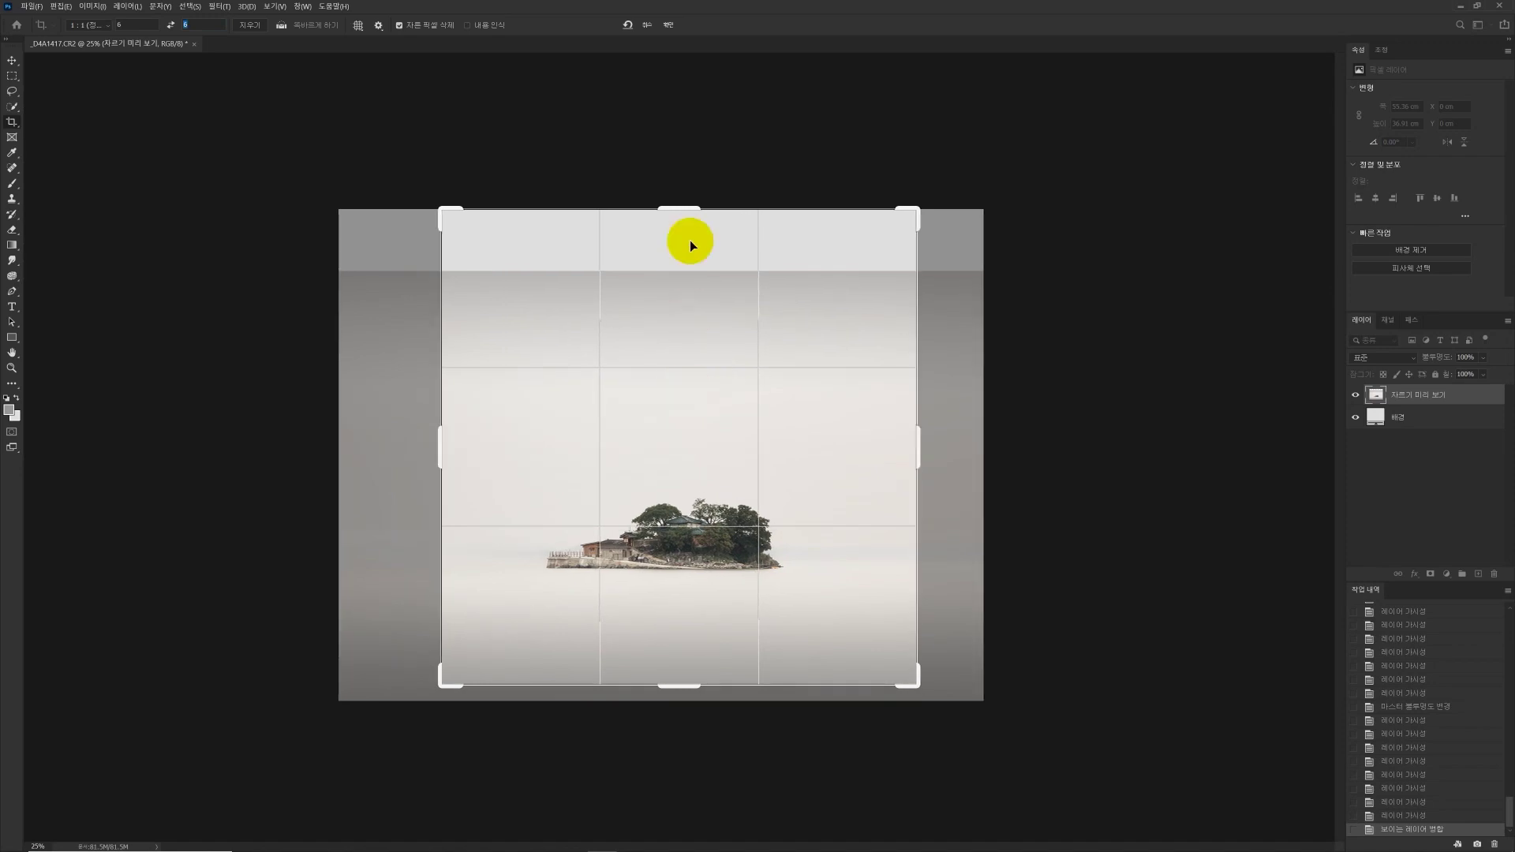
drag(684, 204, 680, 202)
drag(682, 331, 676, 379)
mouse_move(677, 205)
mouse_down()
mouse_move(691, 242)
mouse_move(700, 206)
mouse_up()
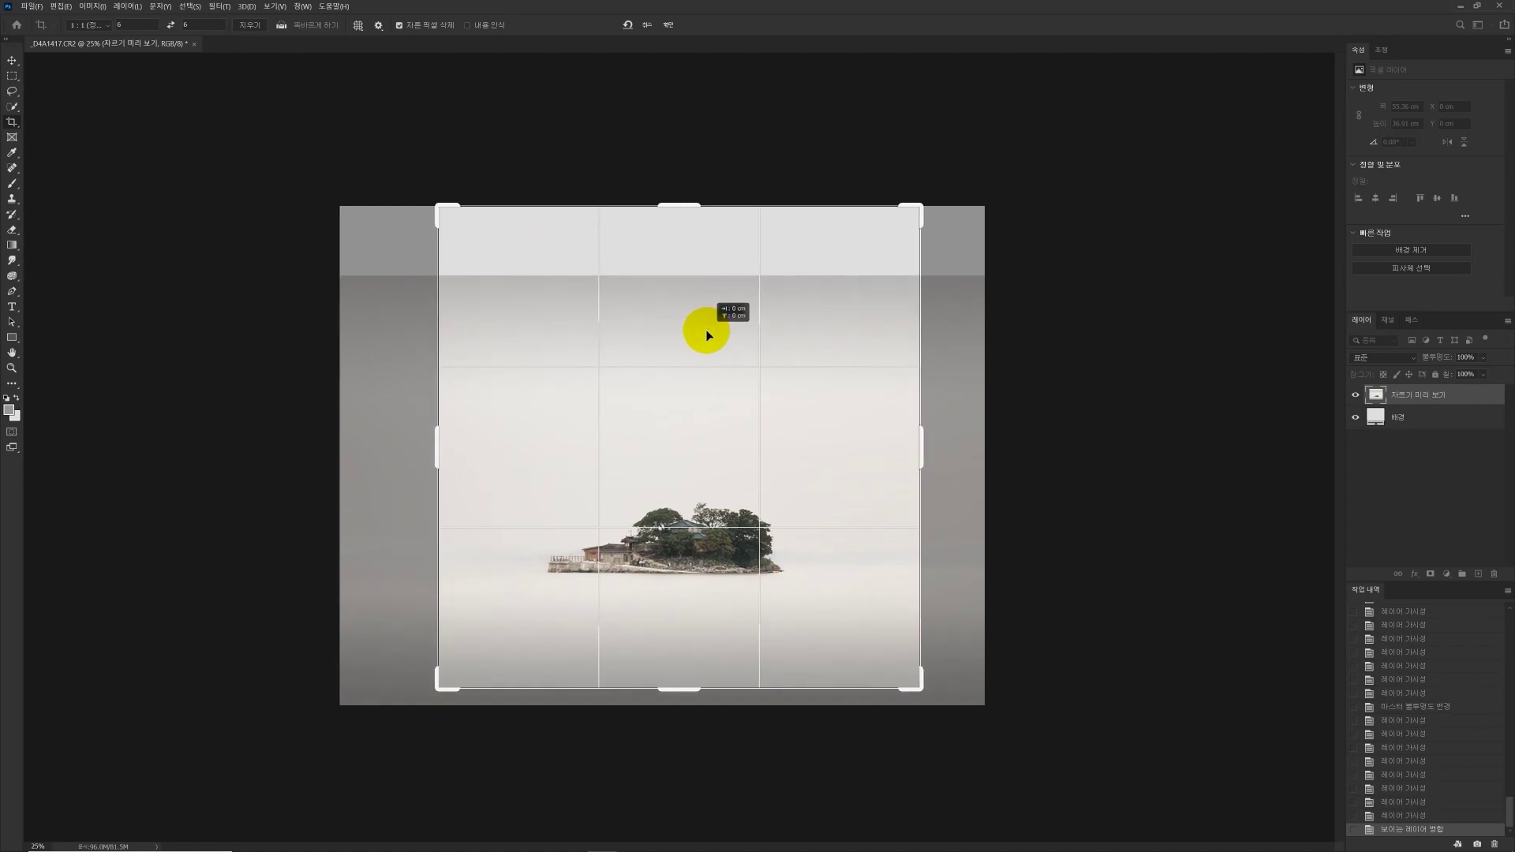
double_click(685, 407)
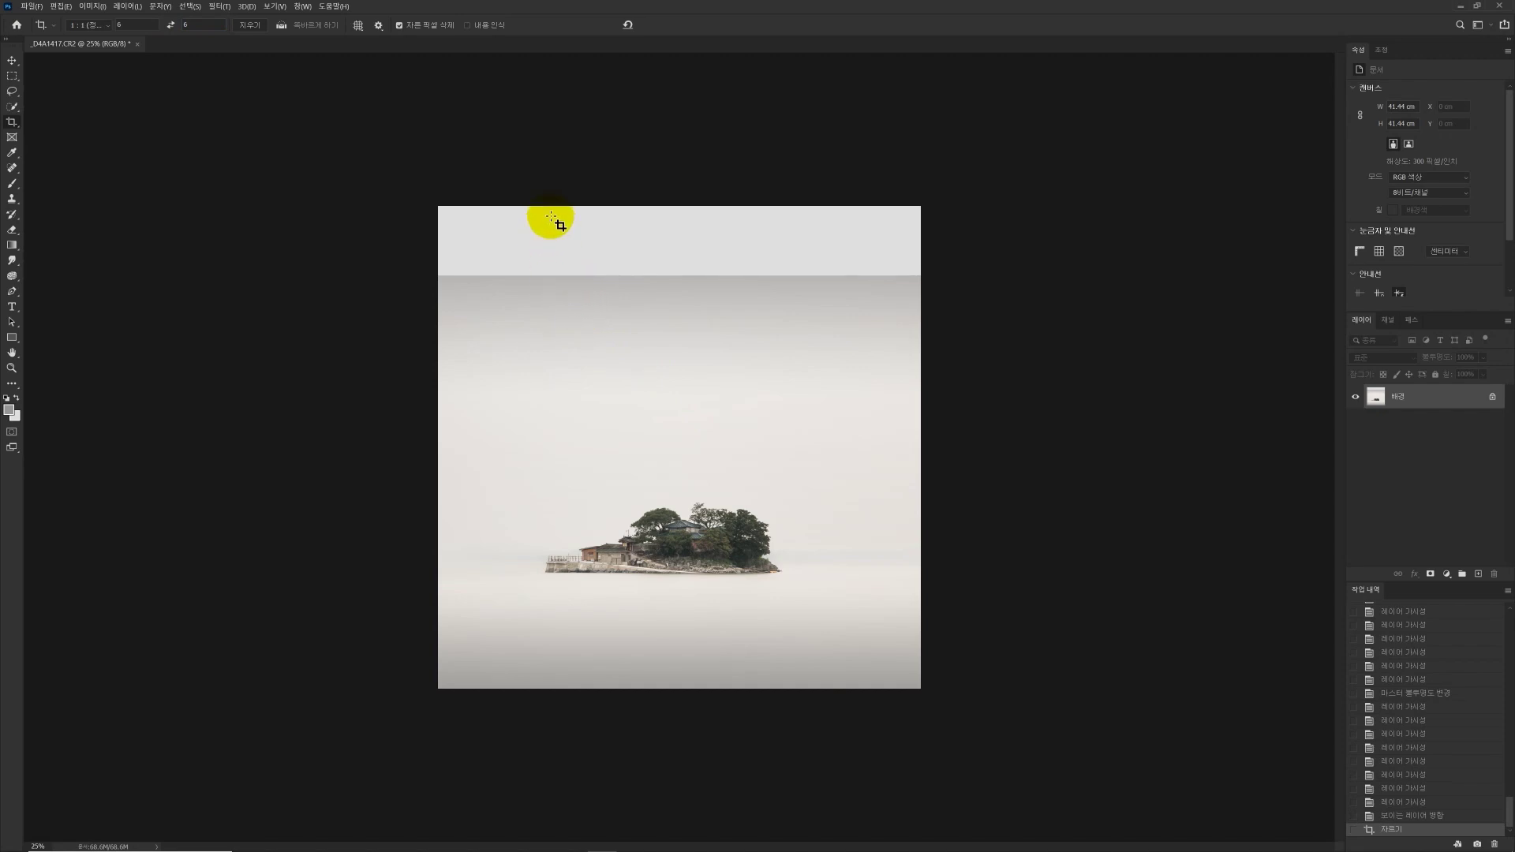
Step: Select everything above the island with a rectangular marquee, stretch it upward until the sky fills the blank strip, and deselect
key(m)
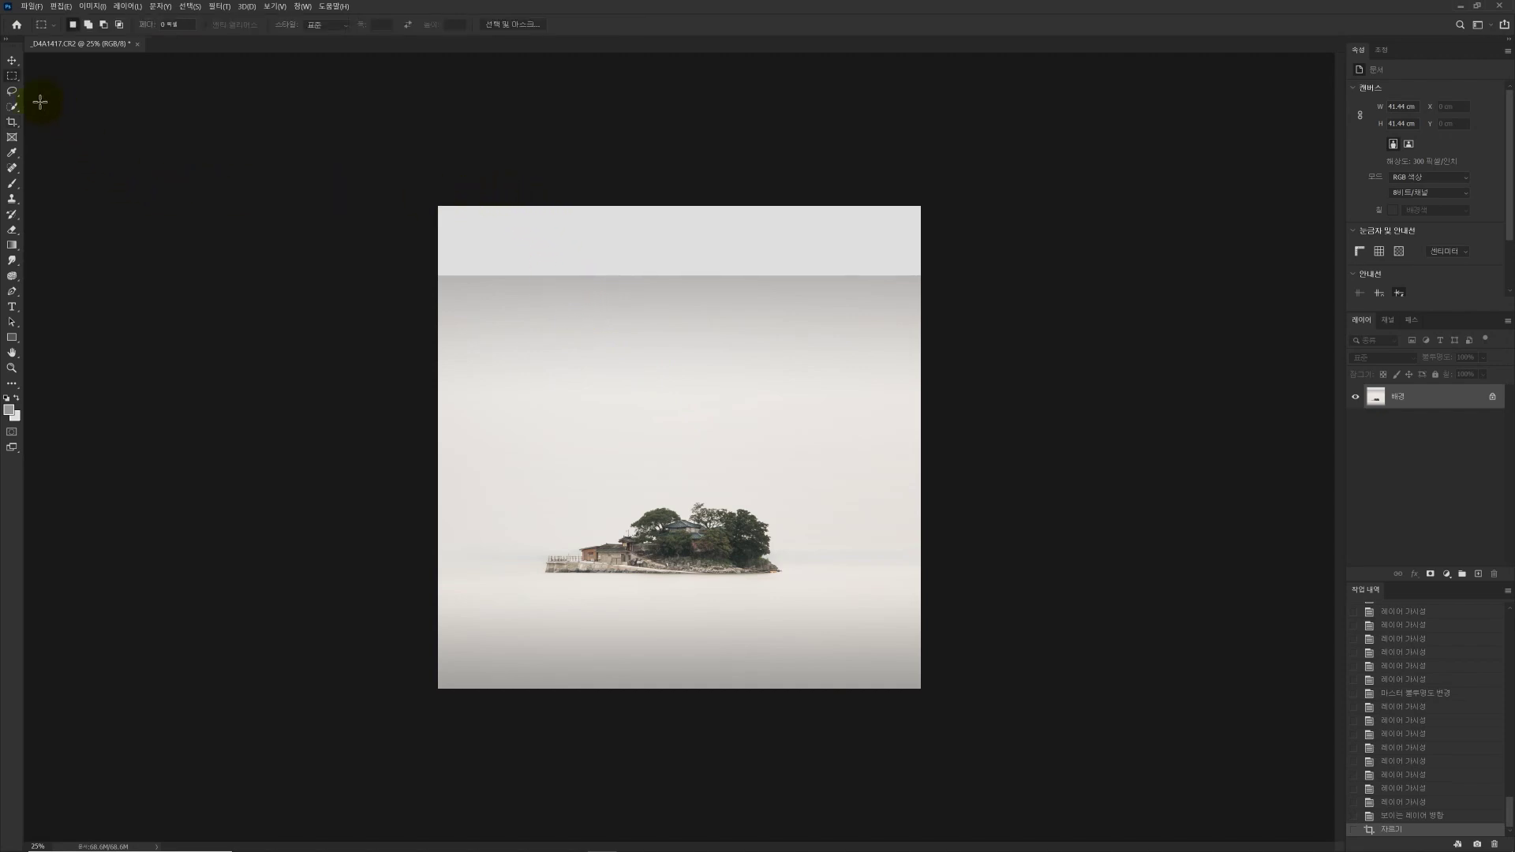
drag(331, 91, 1092, 476)
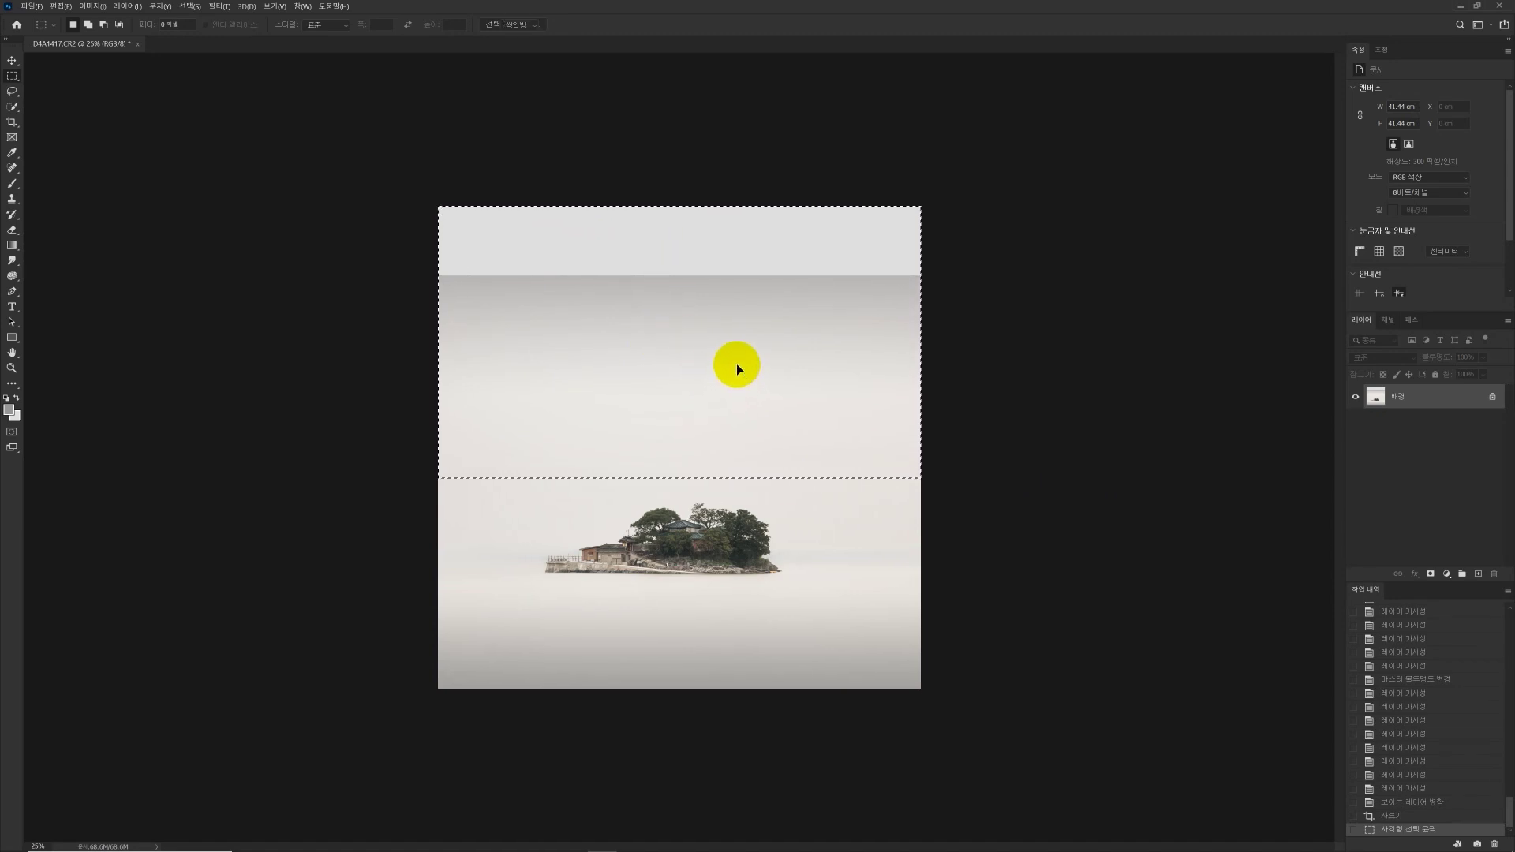
key(ctrl+t)
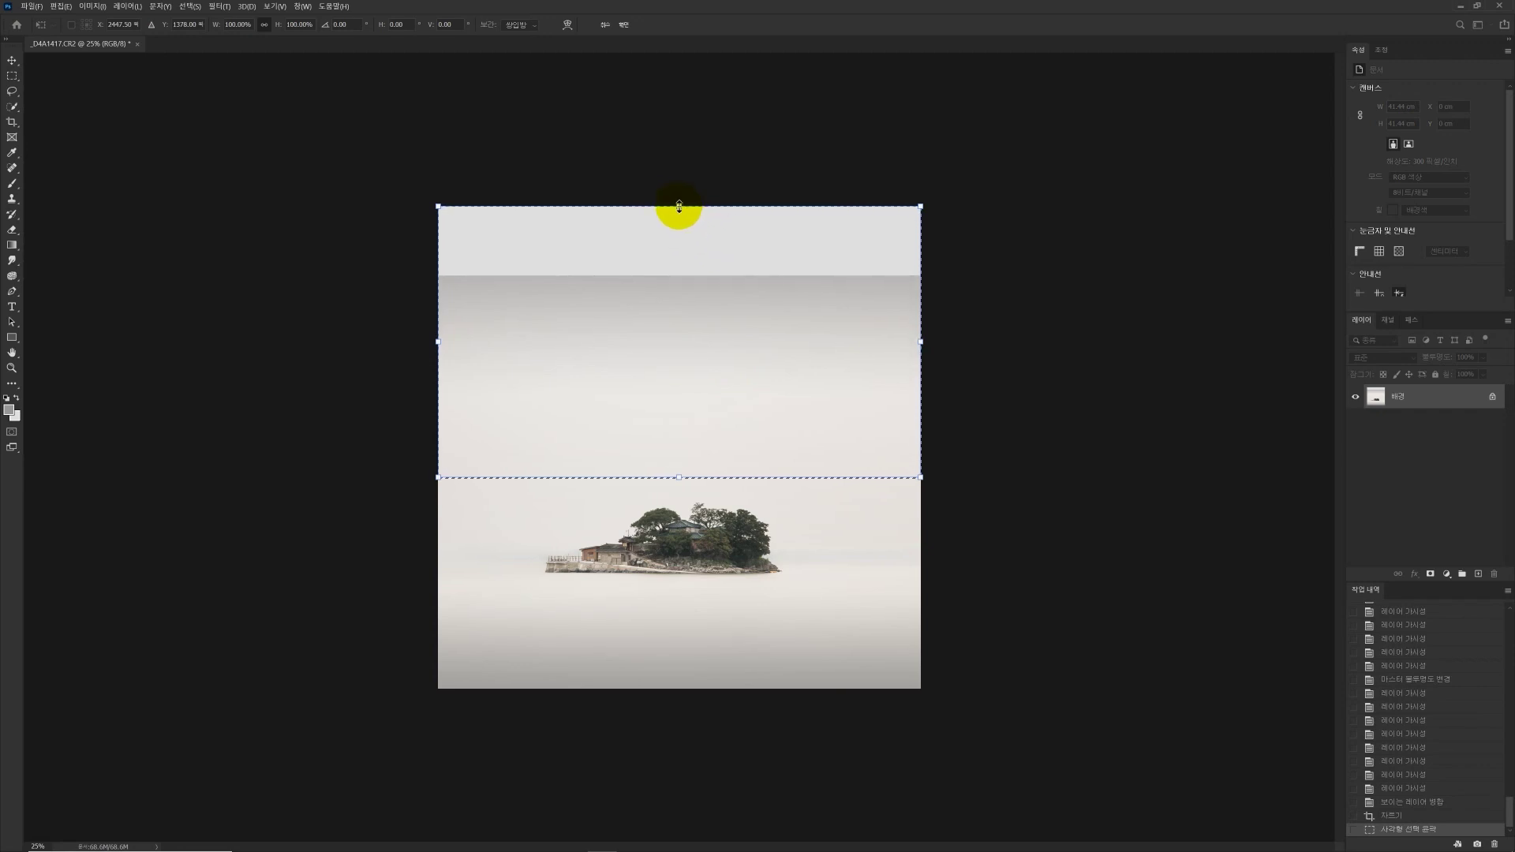
drag(679, 206, 687, 108)
key(Return)
key(ctrl+d)
key(z)
alt+click(782, 601)
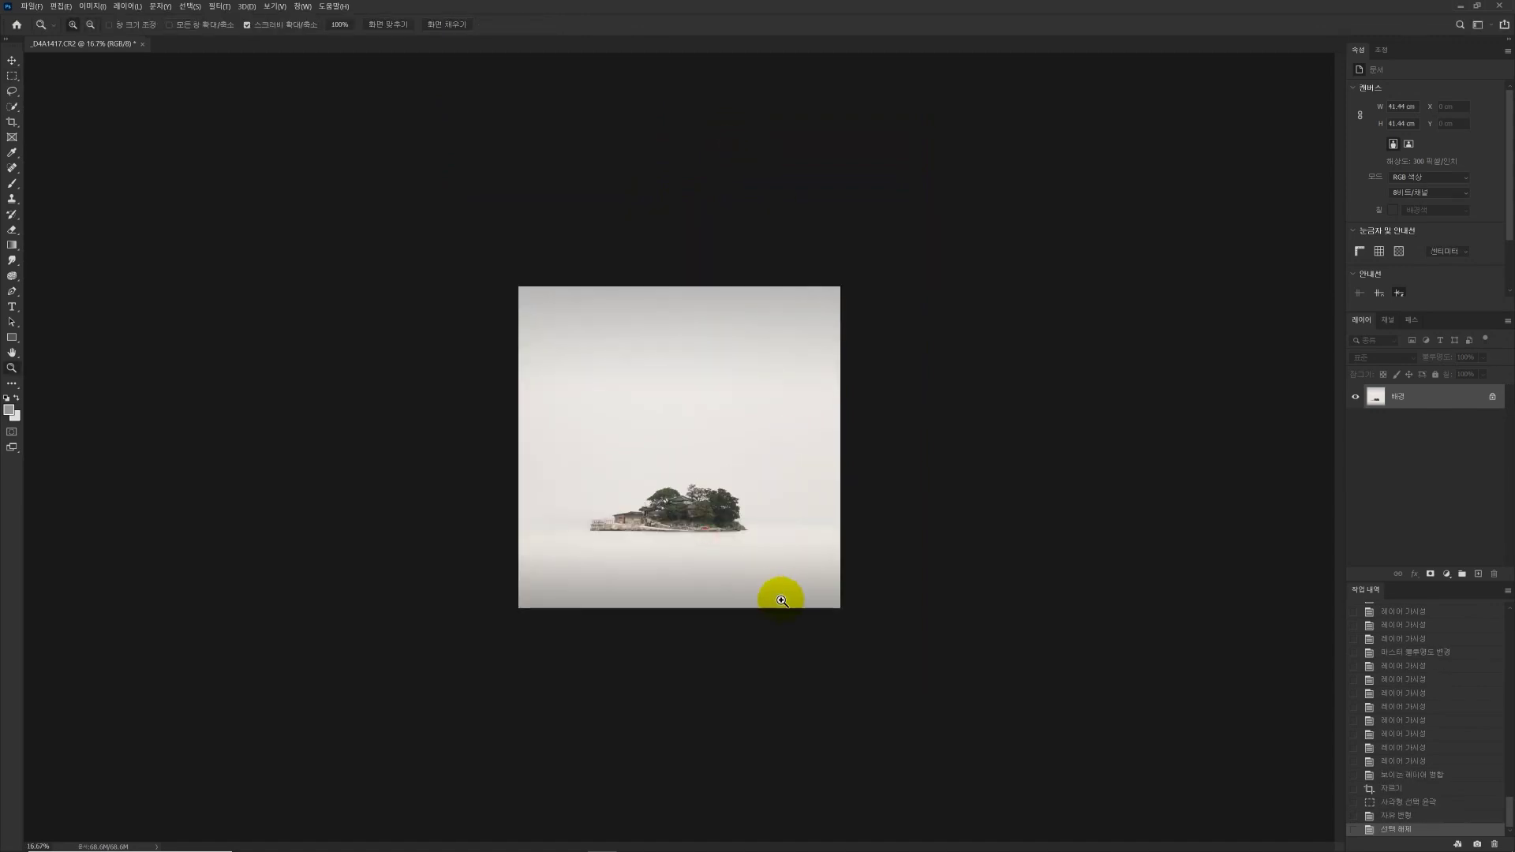
Step: Switch to Adobe Bridge and preview the earlier square edit _D4A1417-1-2.jpg for comparison
mouse_move(483, 848)
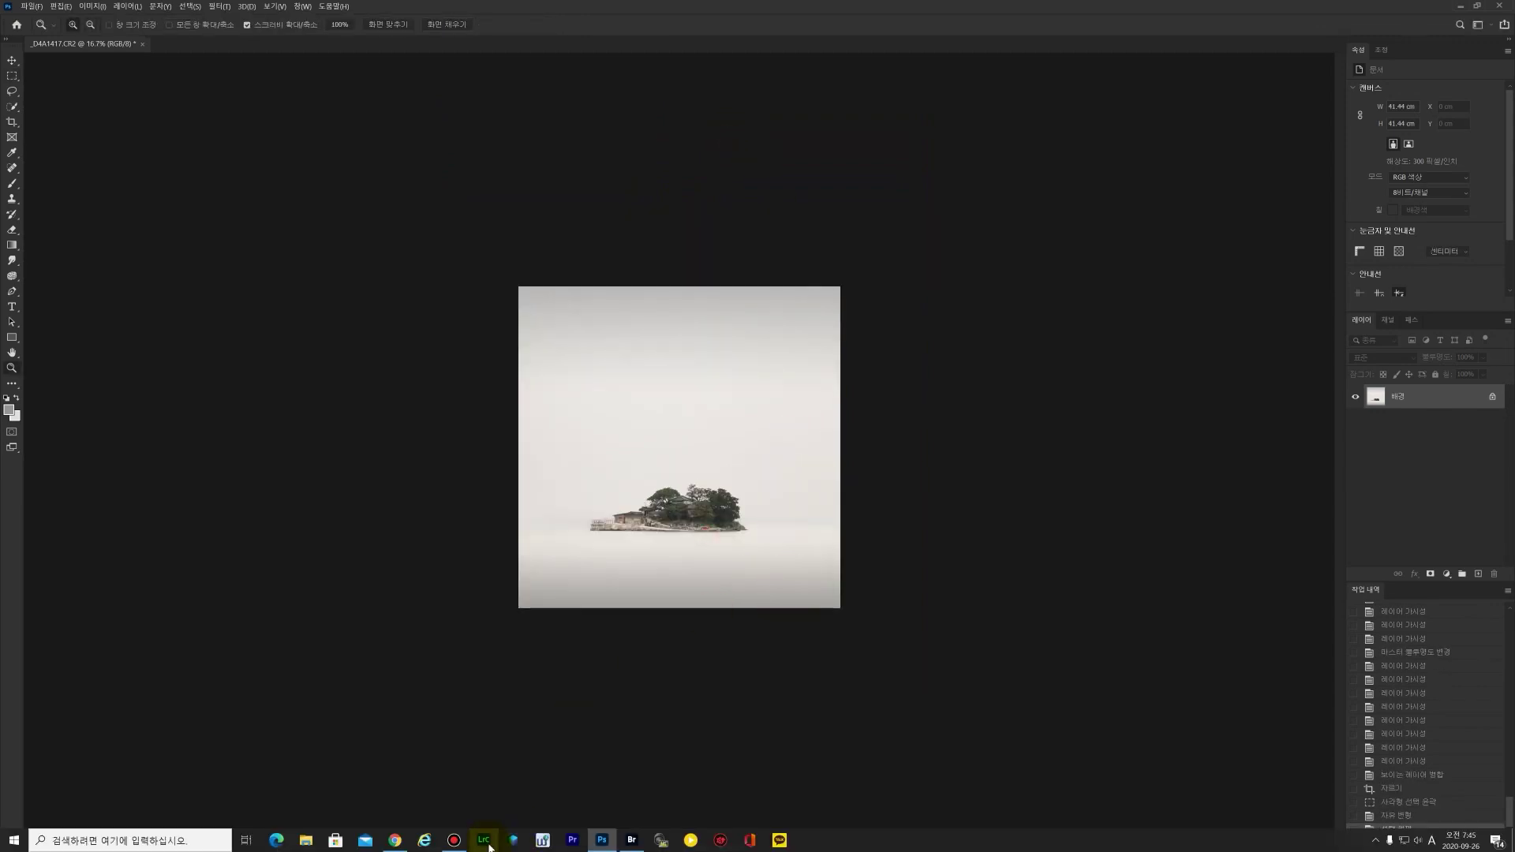
click(634, 840)
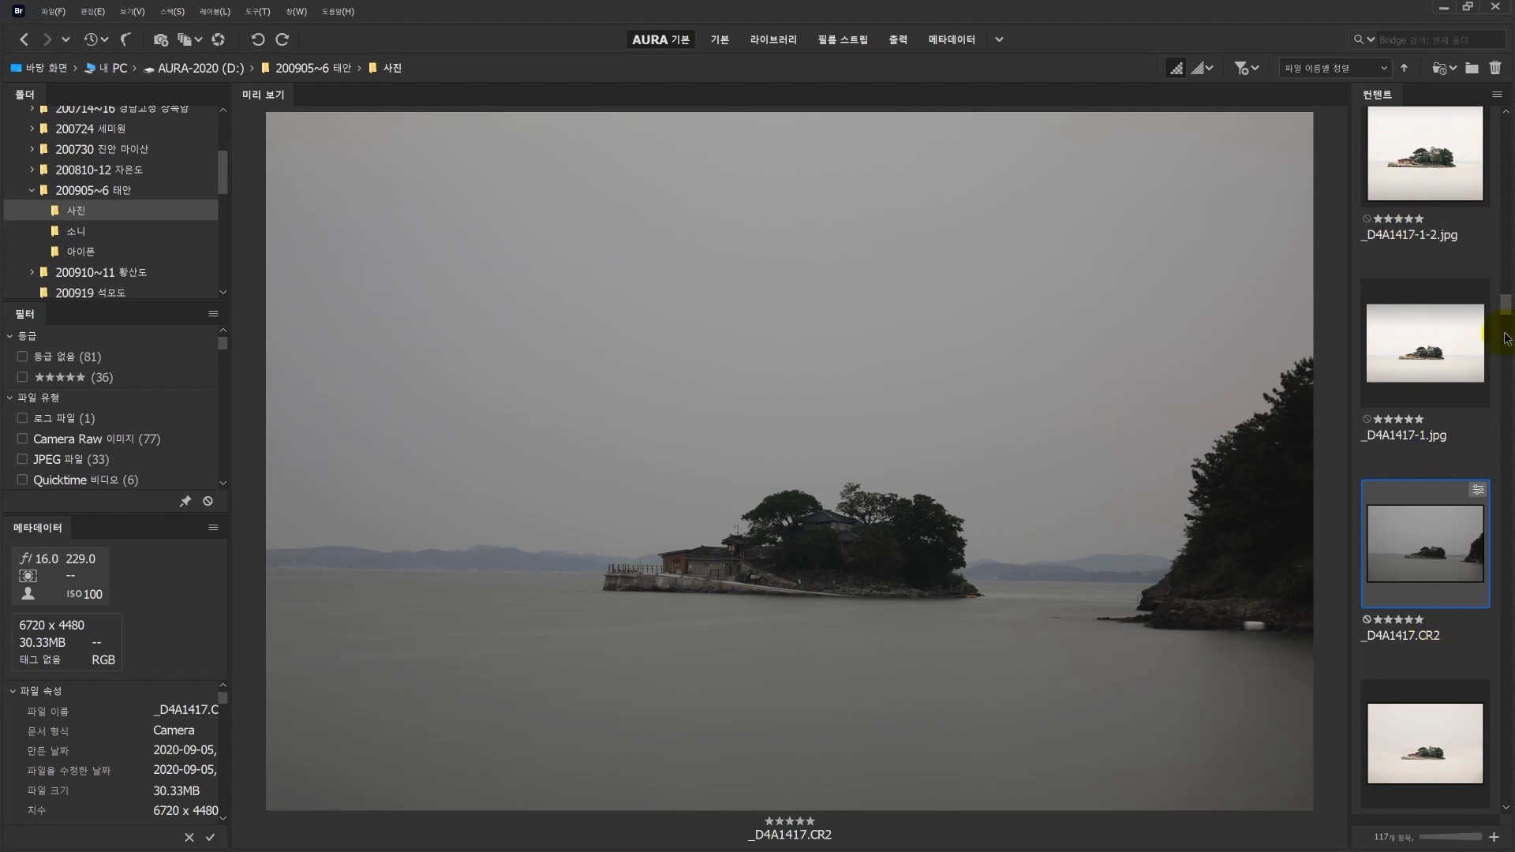
scroll(1420, 316, up, 2)
click(1420, 335)
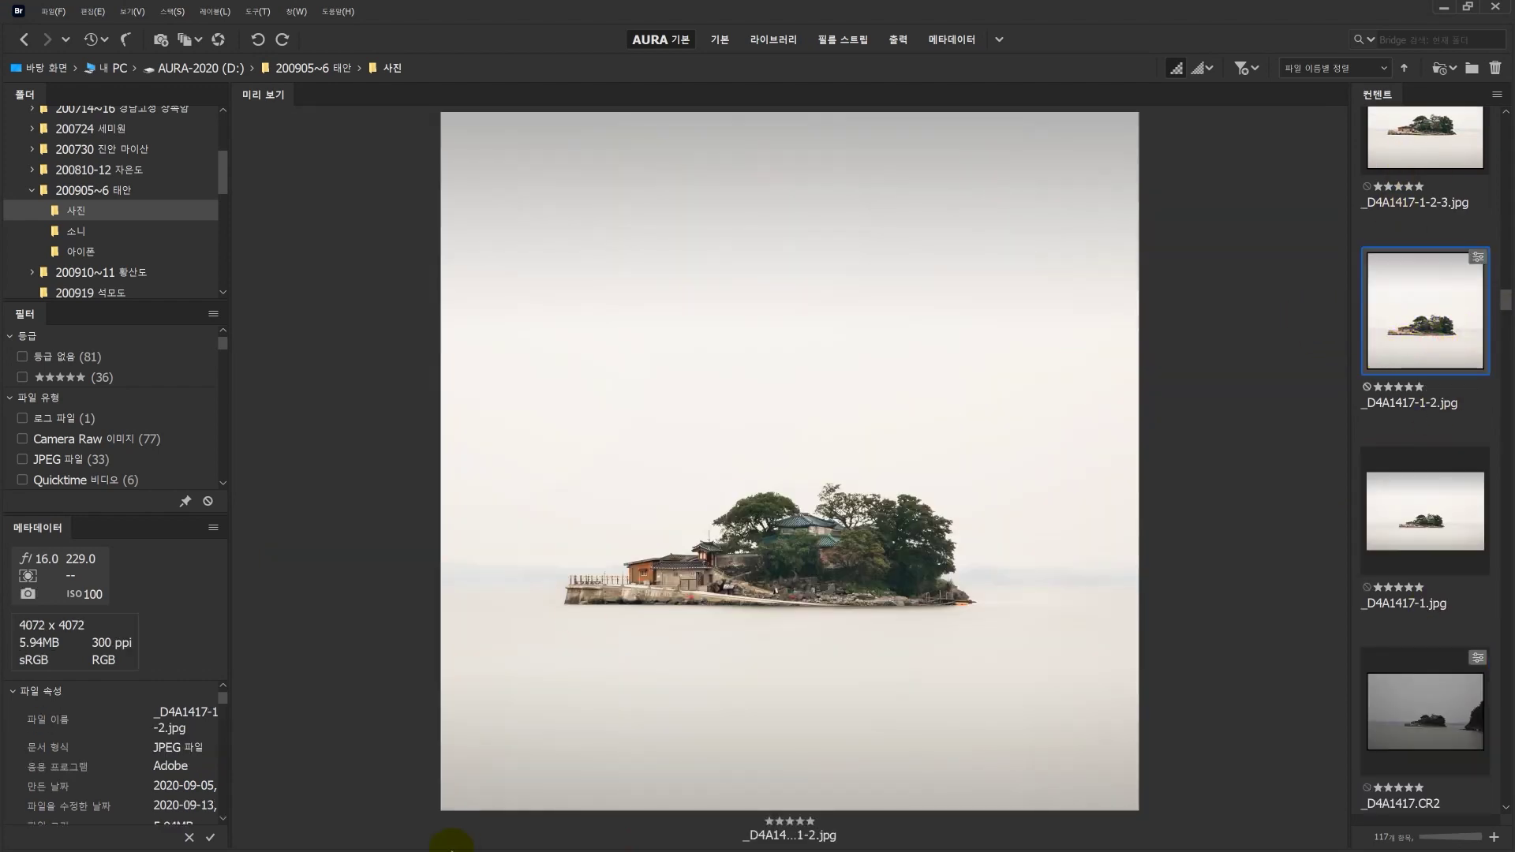
key(super)
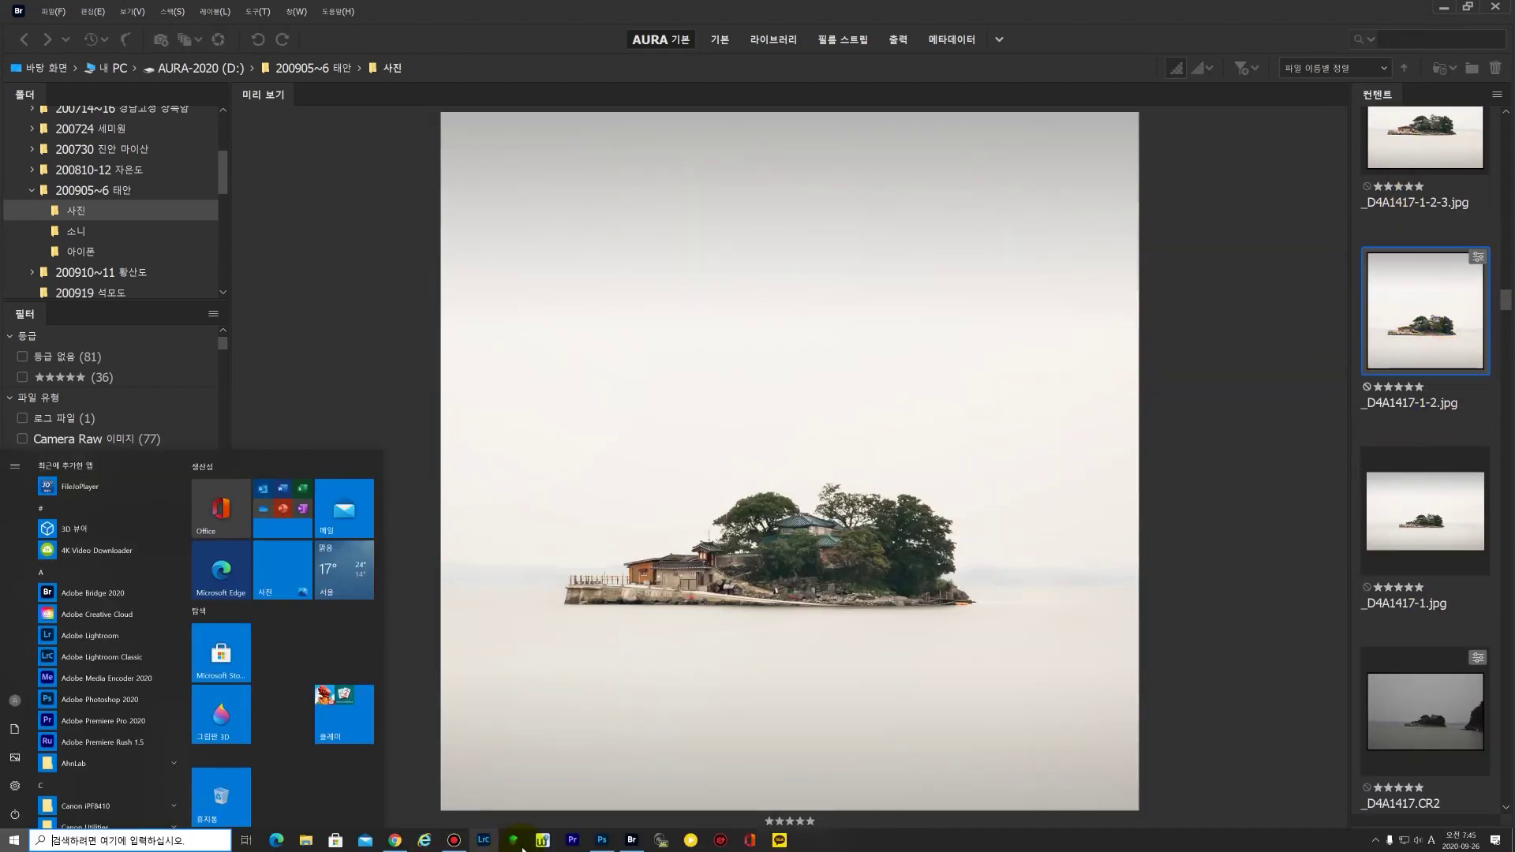
Step: Switch to Photoshop and save the square image as the JPEG _D4A1417-1-2-4 at quality 12
click(602, 840)
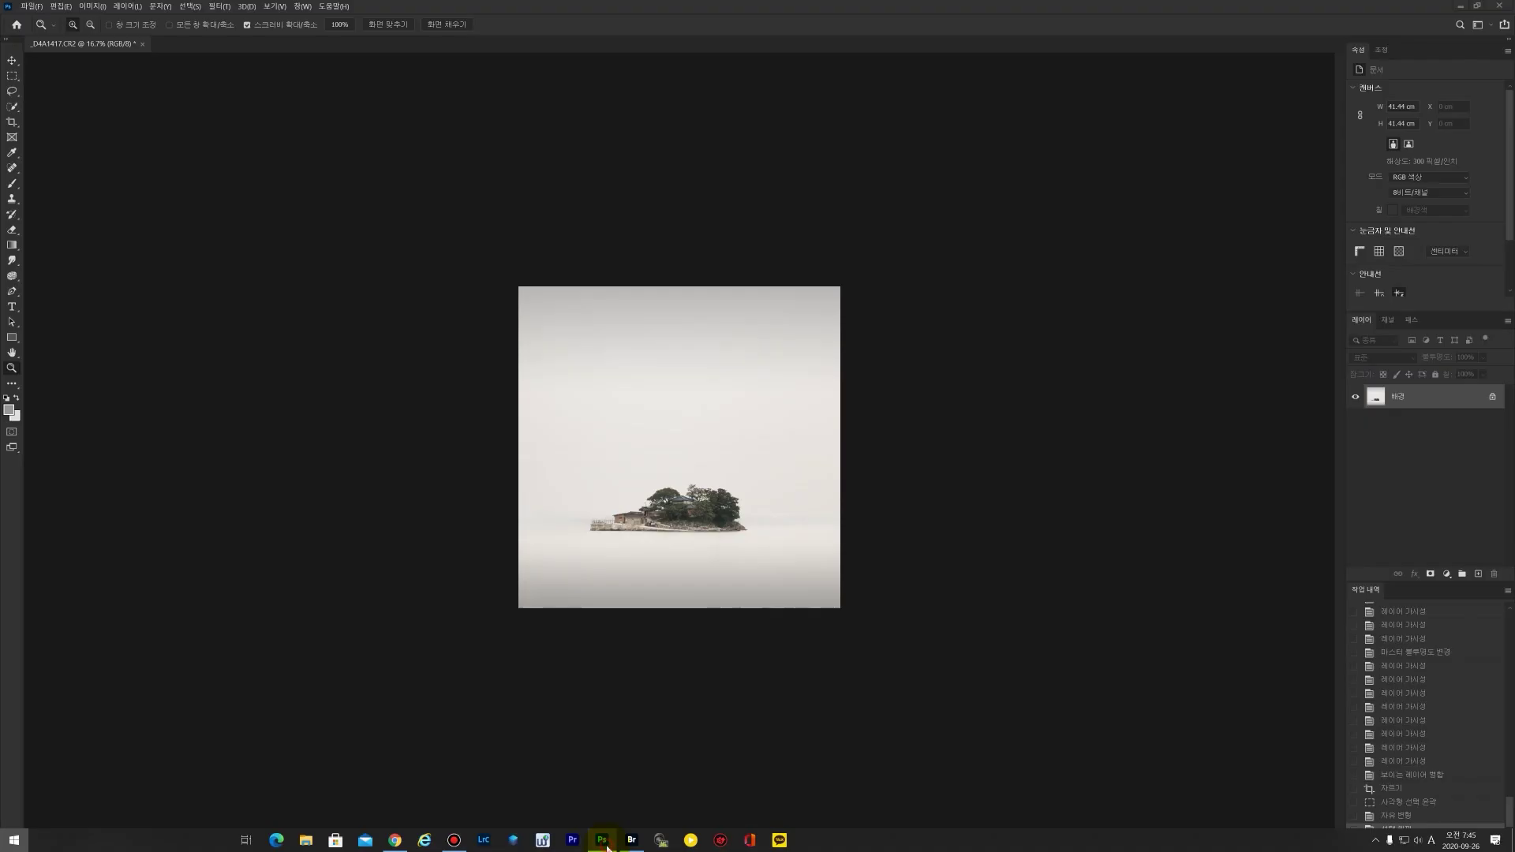
click(677, 516)
click(685, 536)
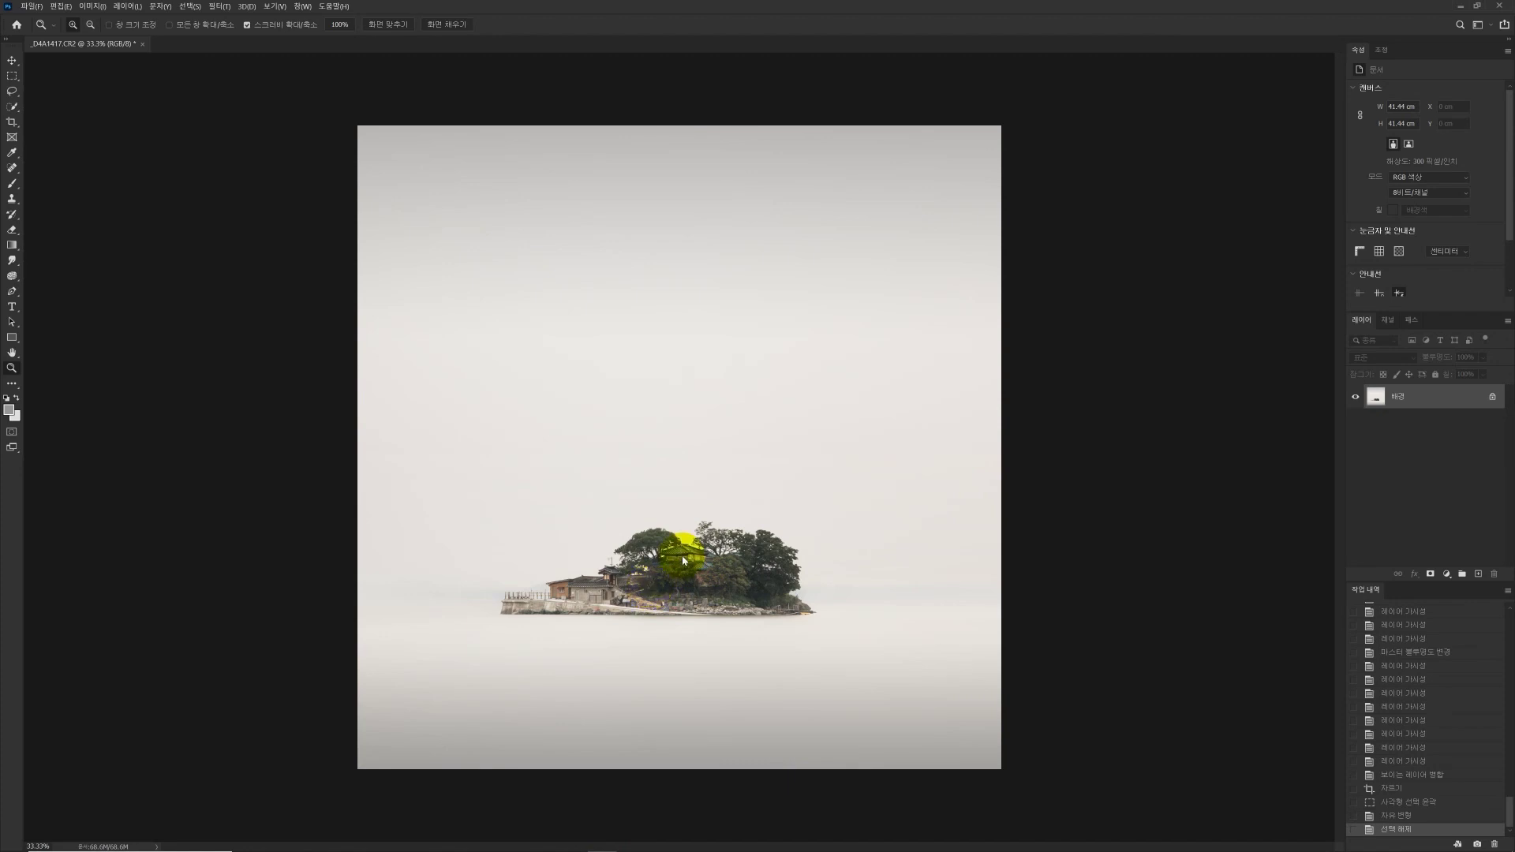
key(ctrl+shift+s)
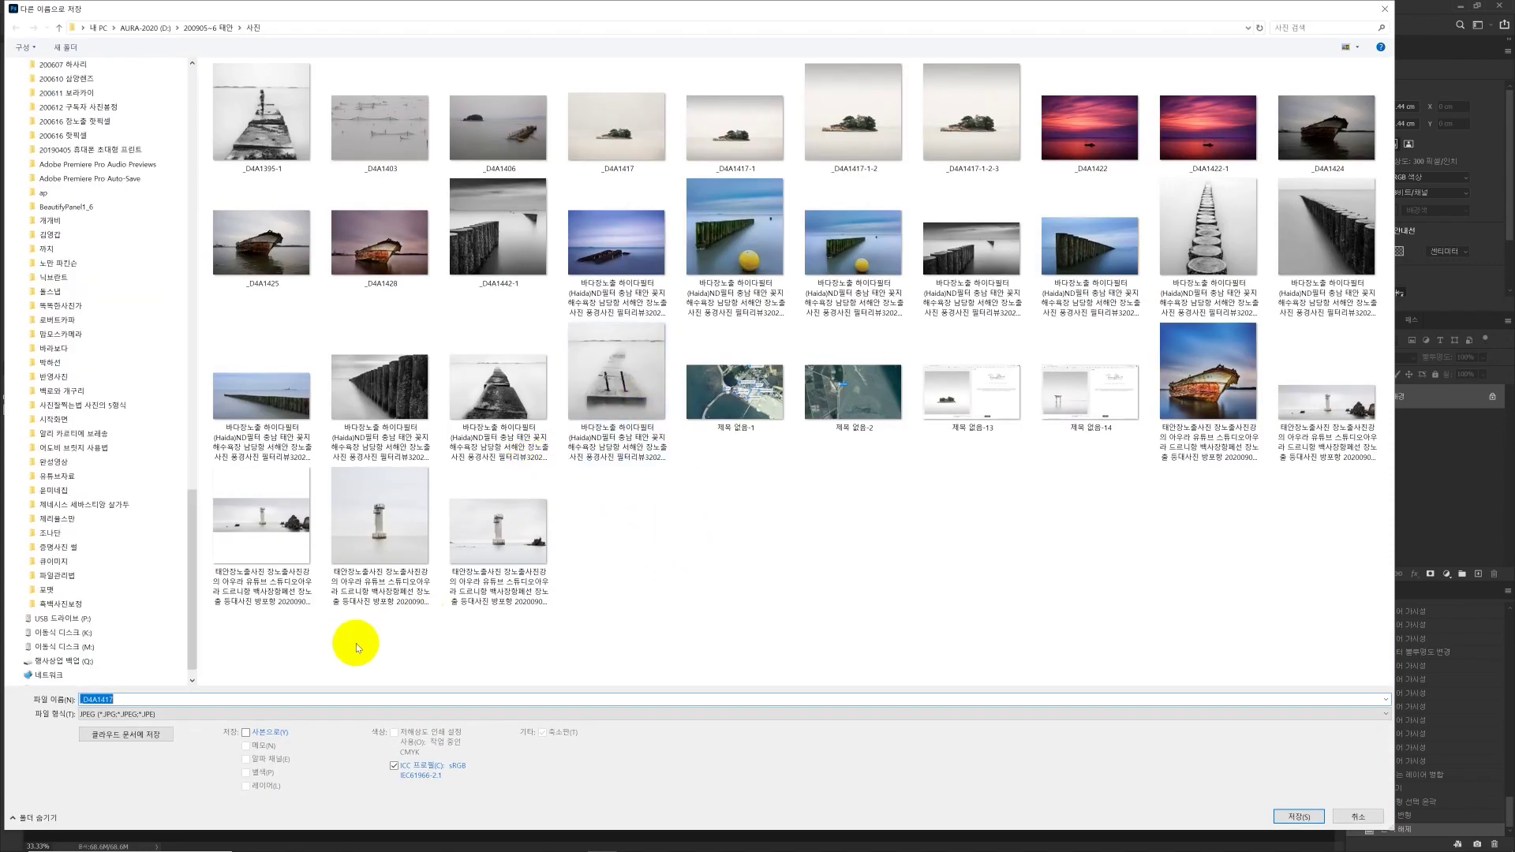
click(982, 158)
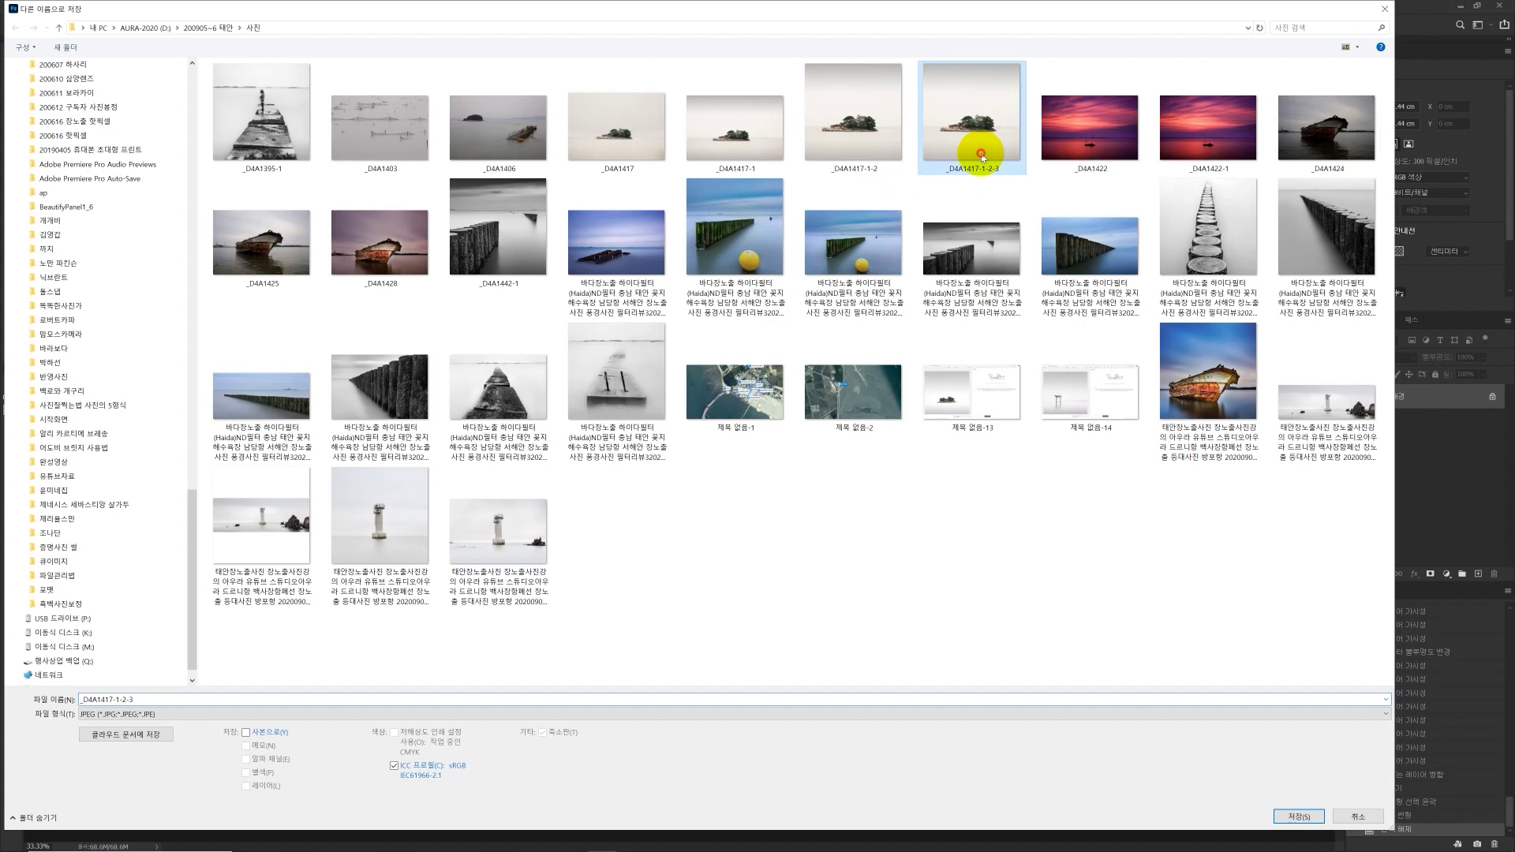
click(176, 701)
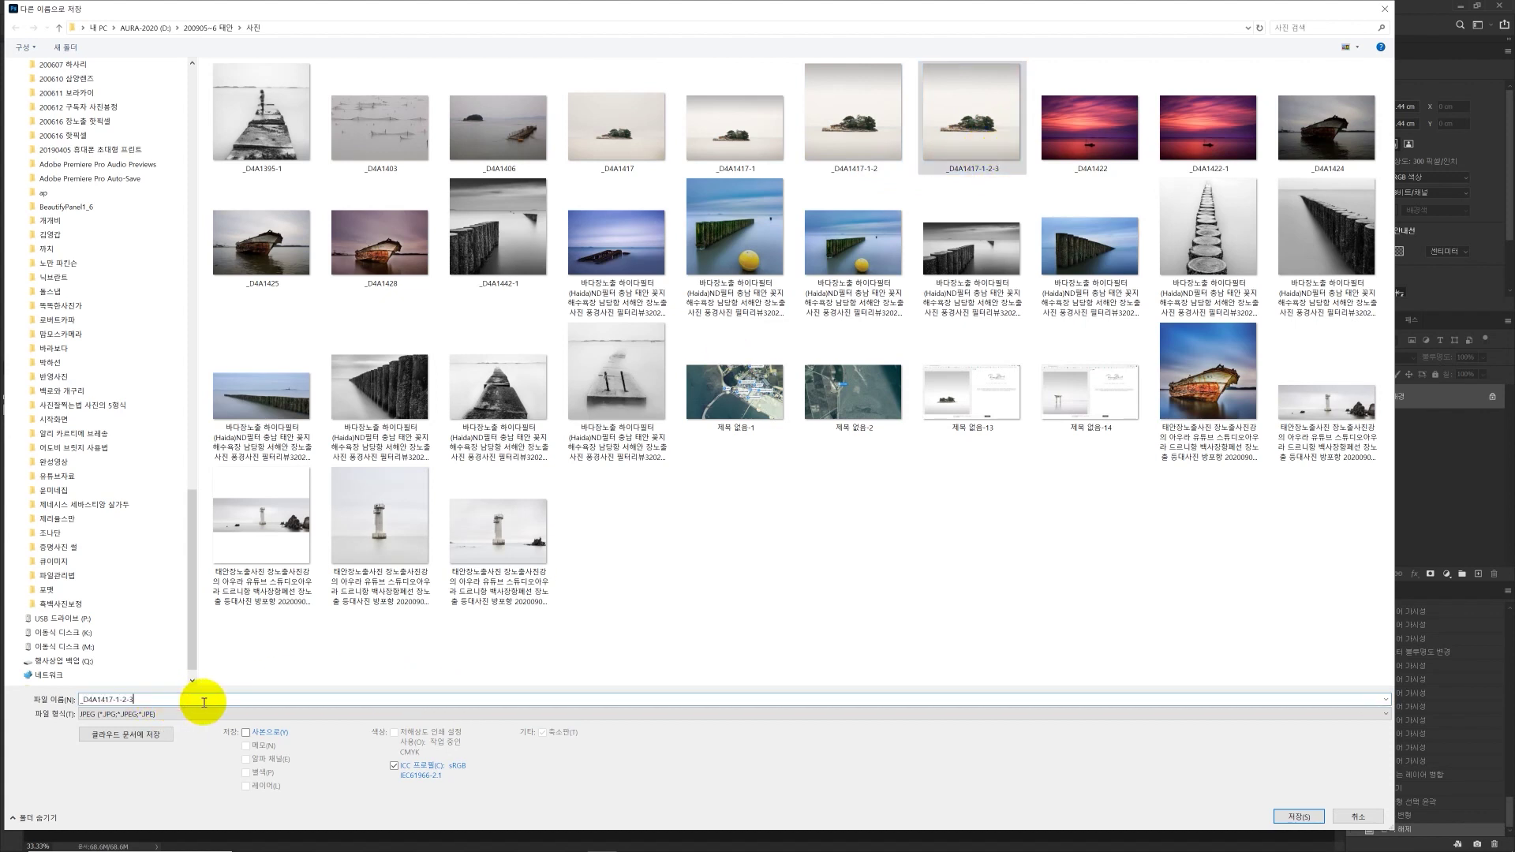
key(BackSpace)
text(4)
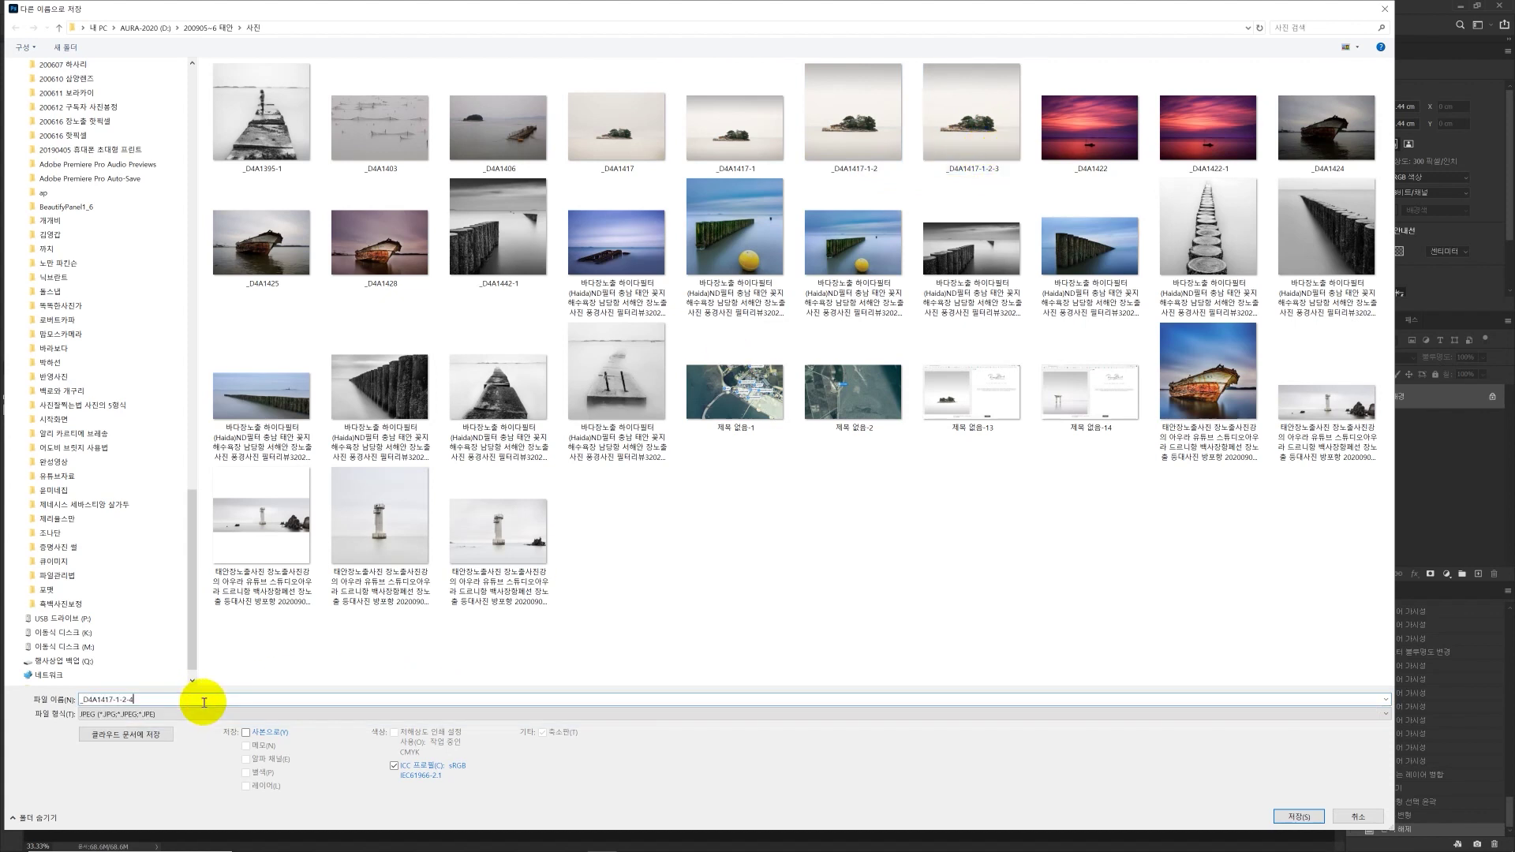
click(1300, 818)
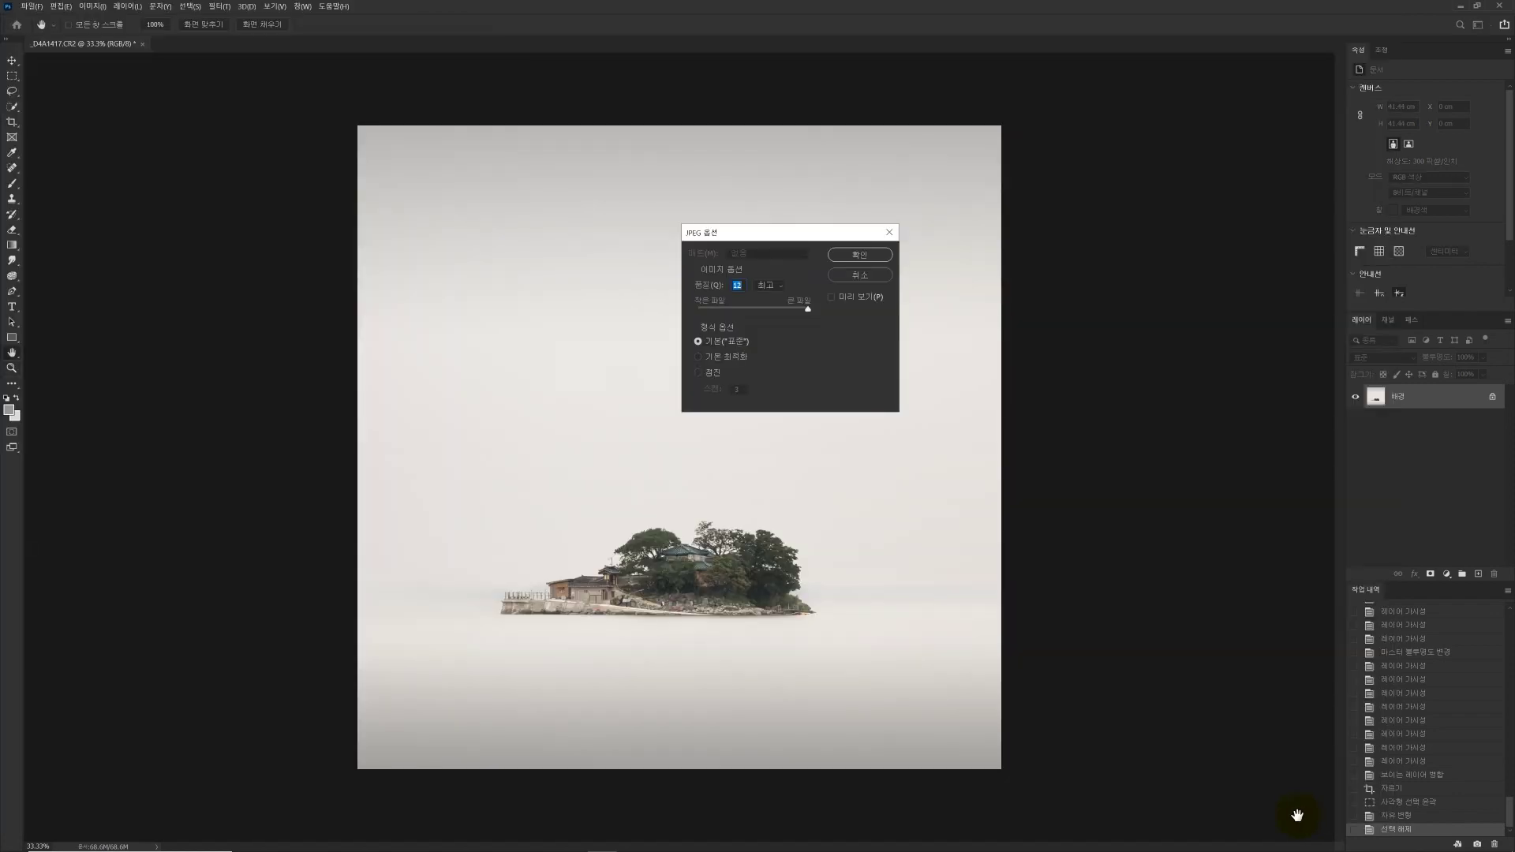
key(Return)
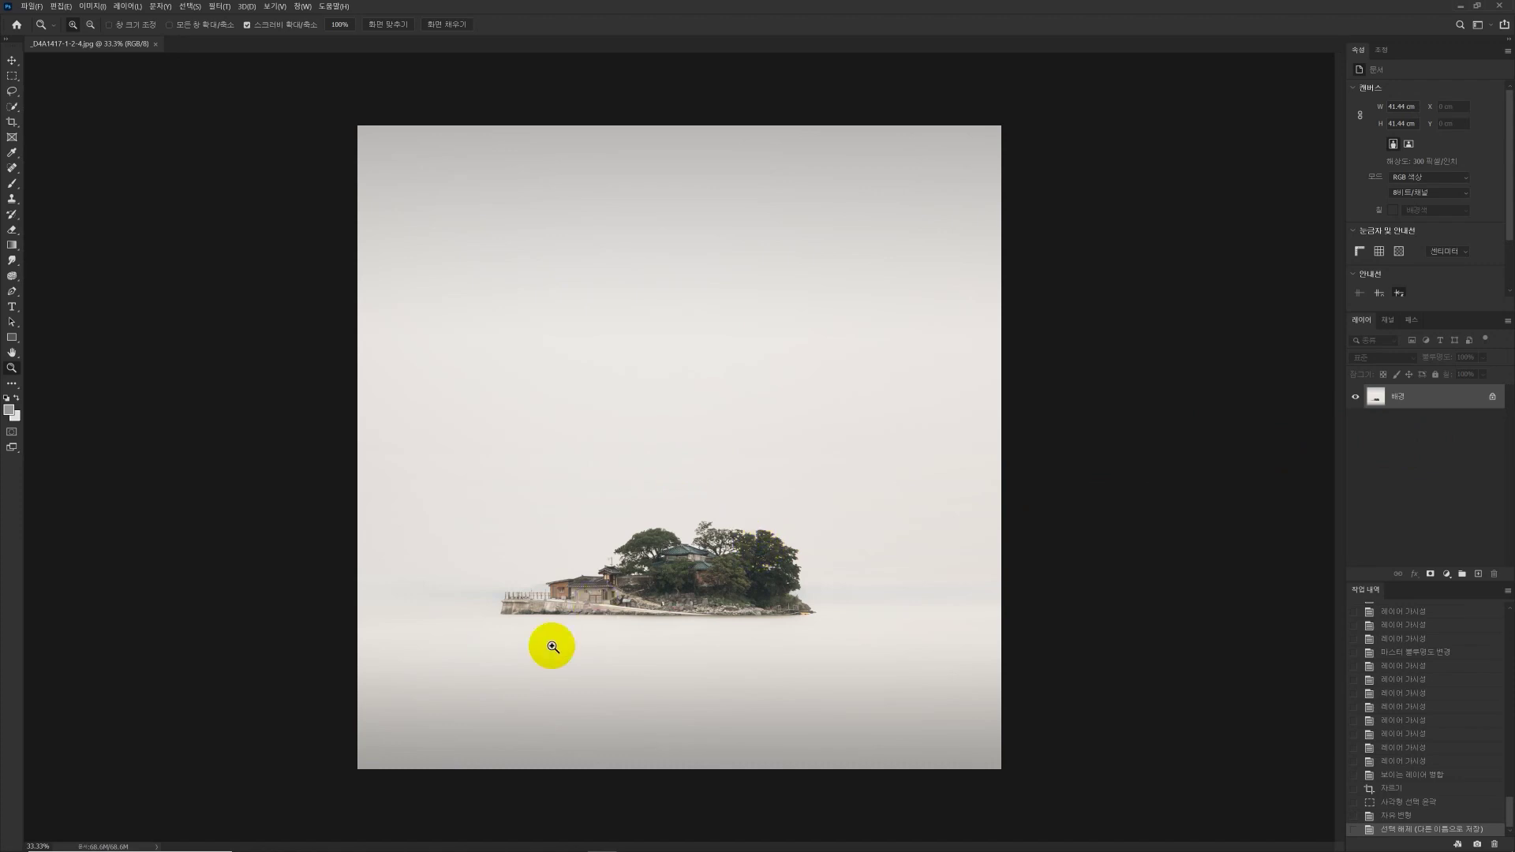
Step: Switch to Adobe Bridge and compare the raw _D4A1417.CR2 side by side with the newly saved _D4A1417-1-2-4.jpg
mouse_move(513, 846)
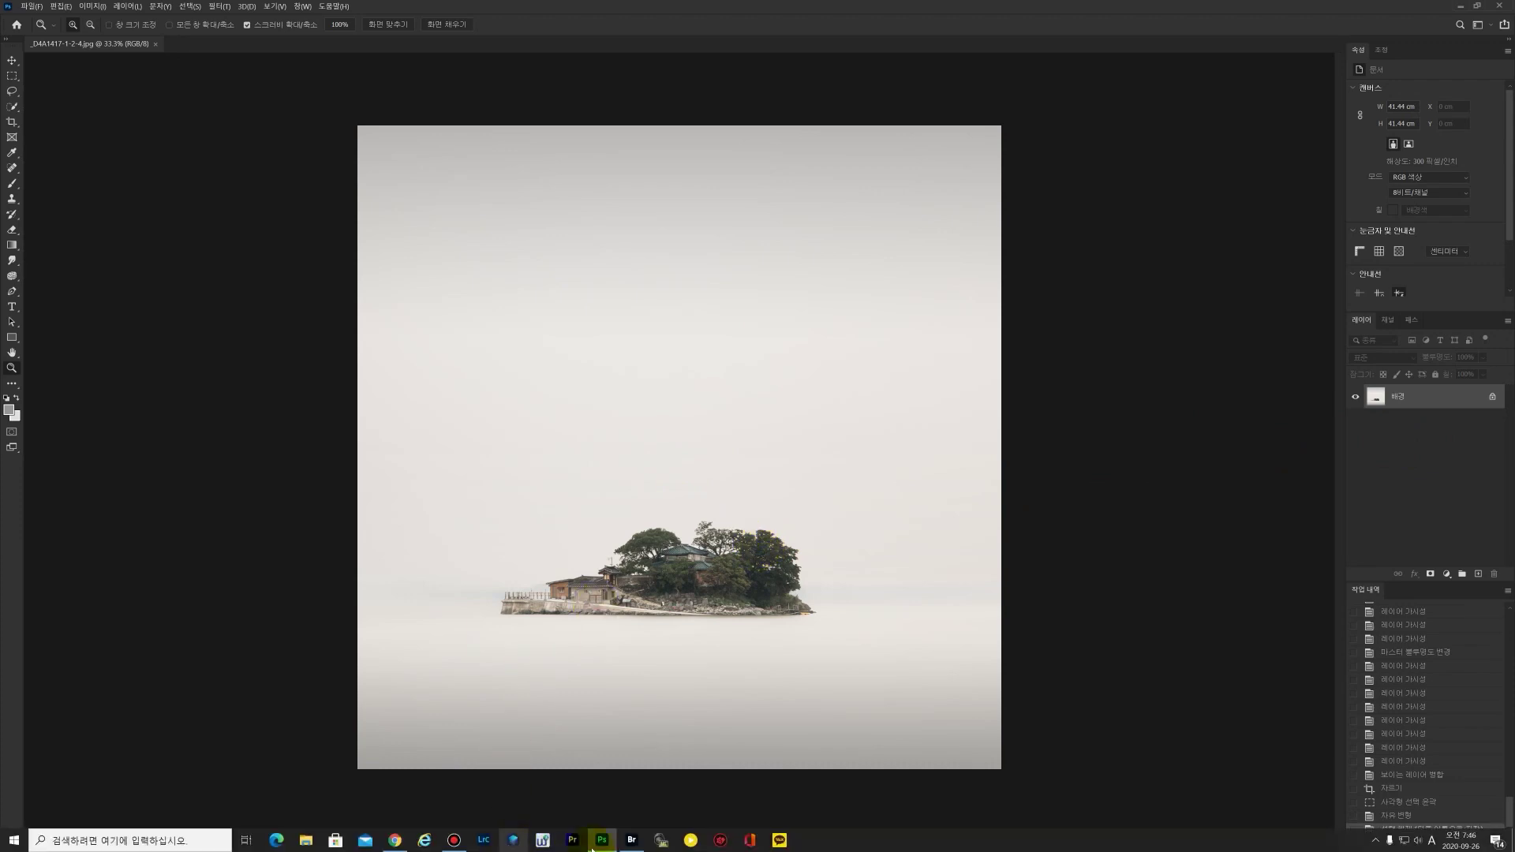
click(631, 841)
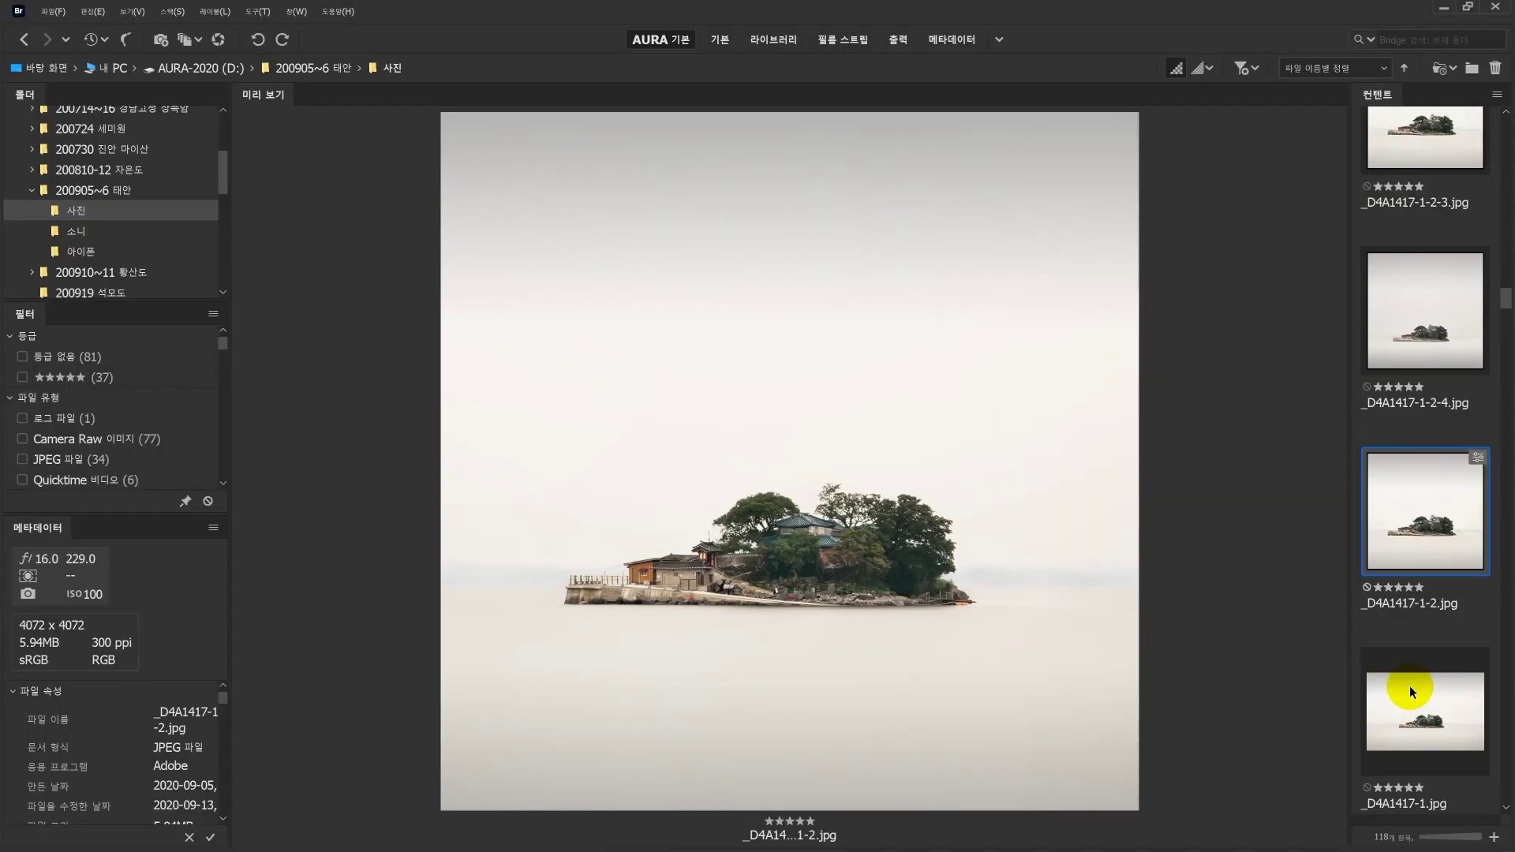
scroll(1407, 685, up, 5)
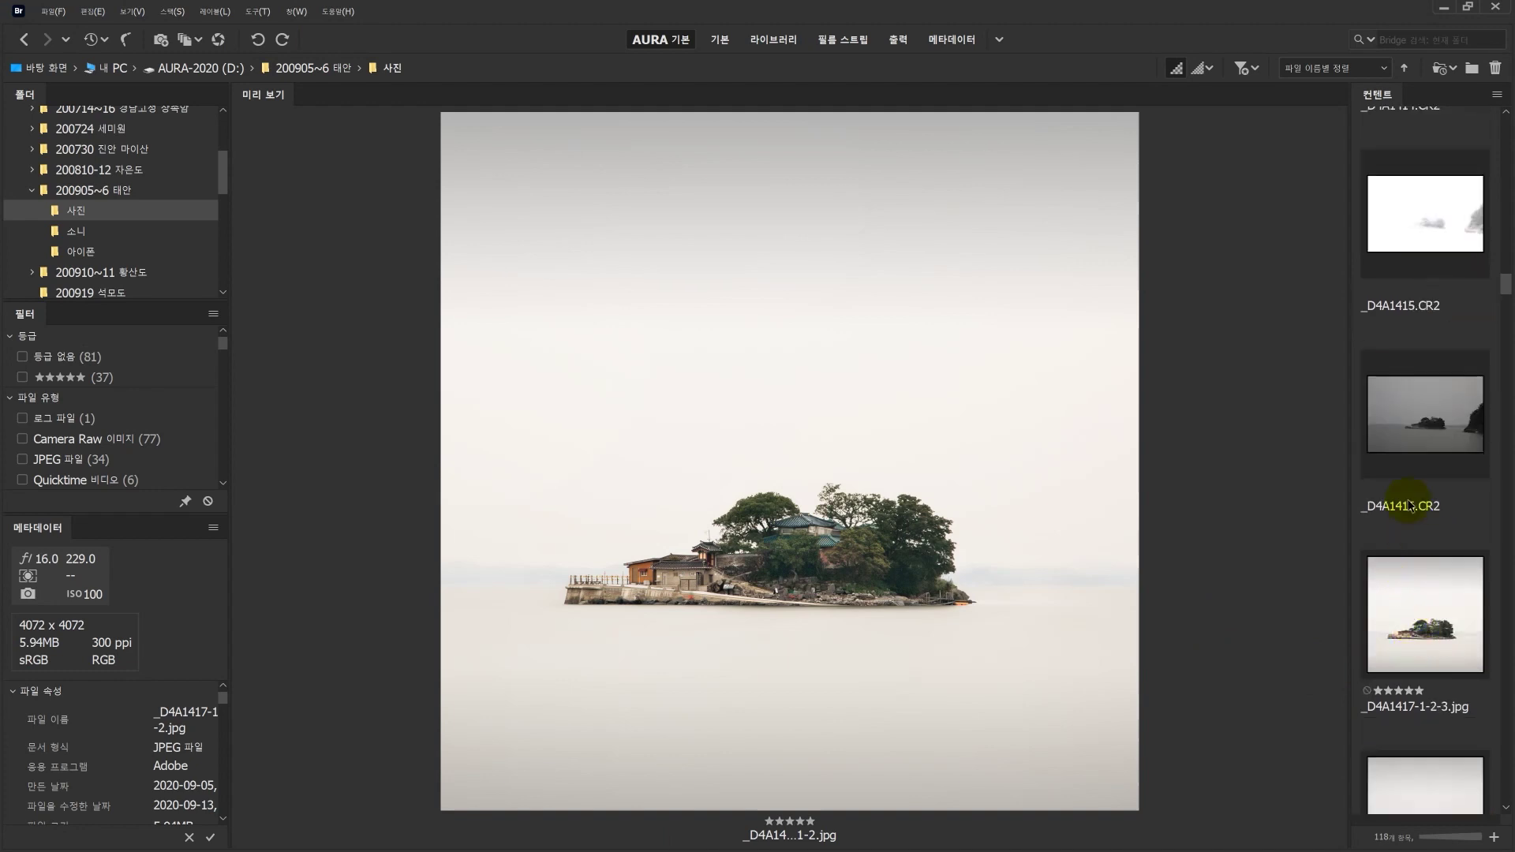
scroll(1402, 604, down, 6)
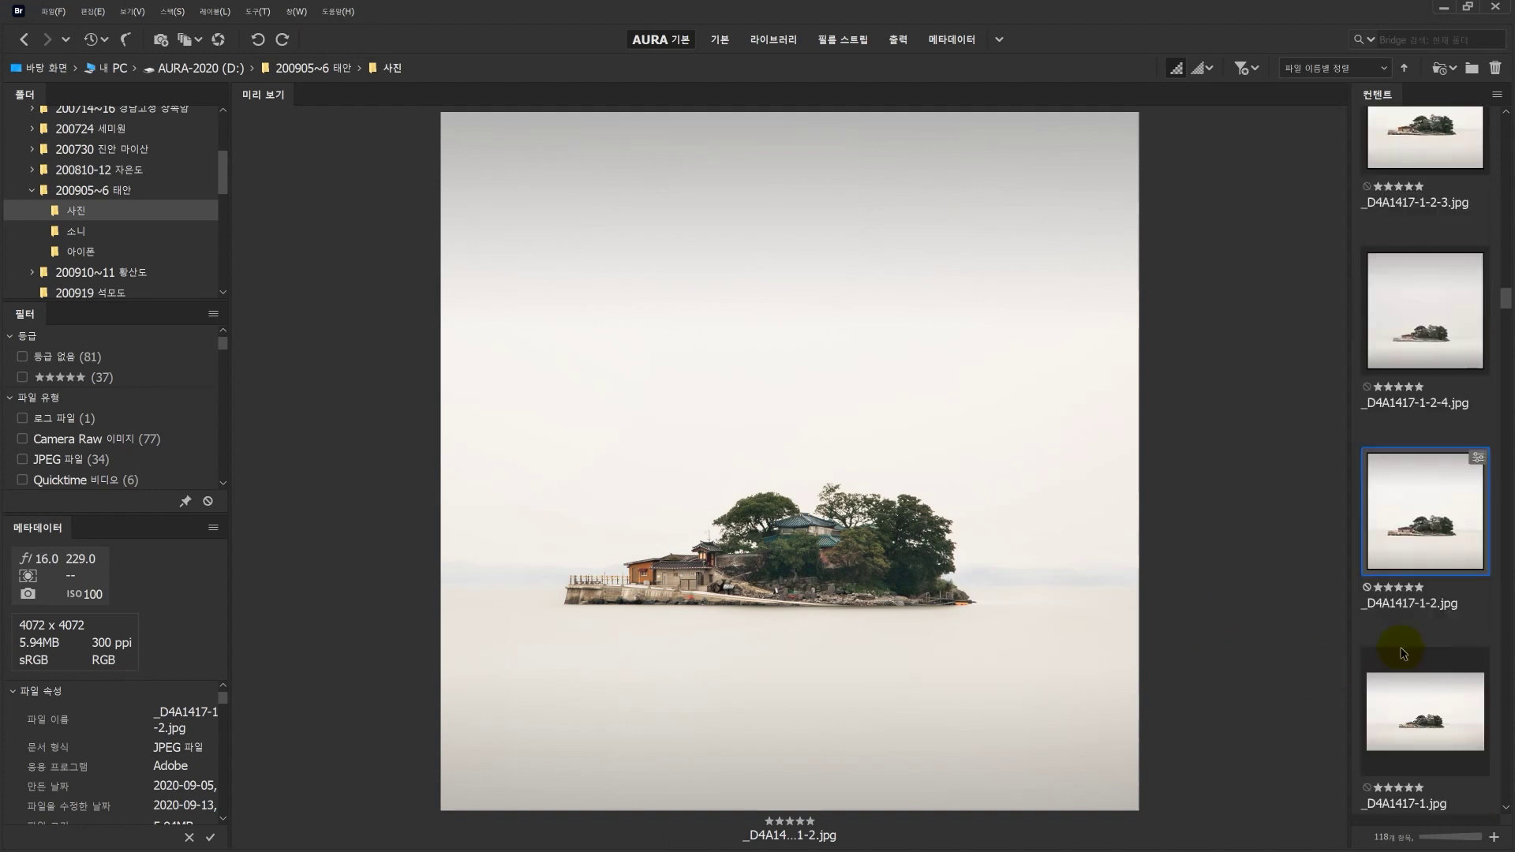
click(1448, 580)
scroll(1449, 578, up, 5)
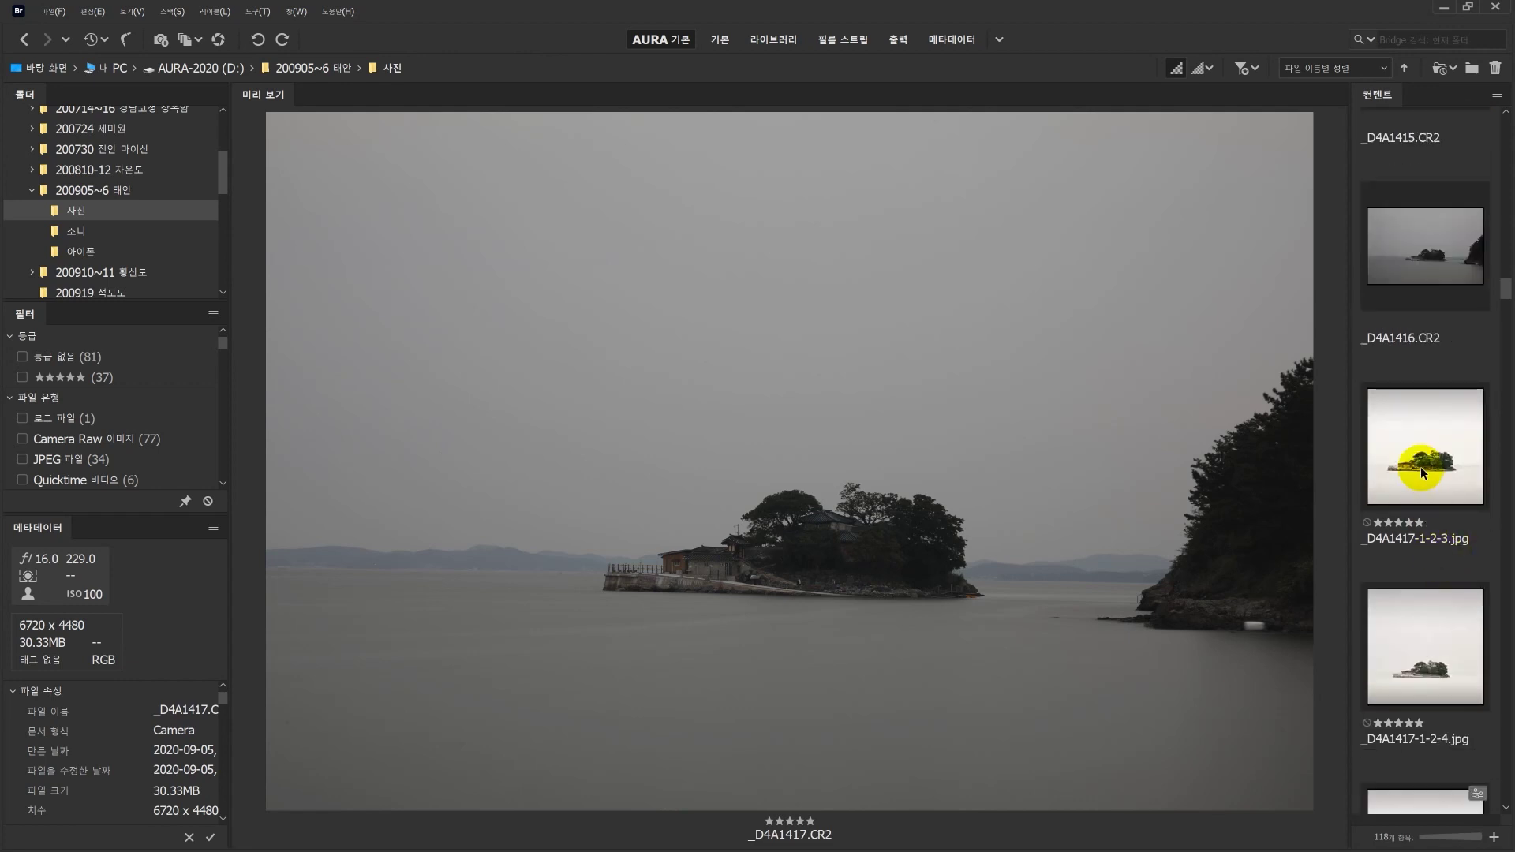
scroll(1423, 623, down, 2)
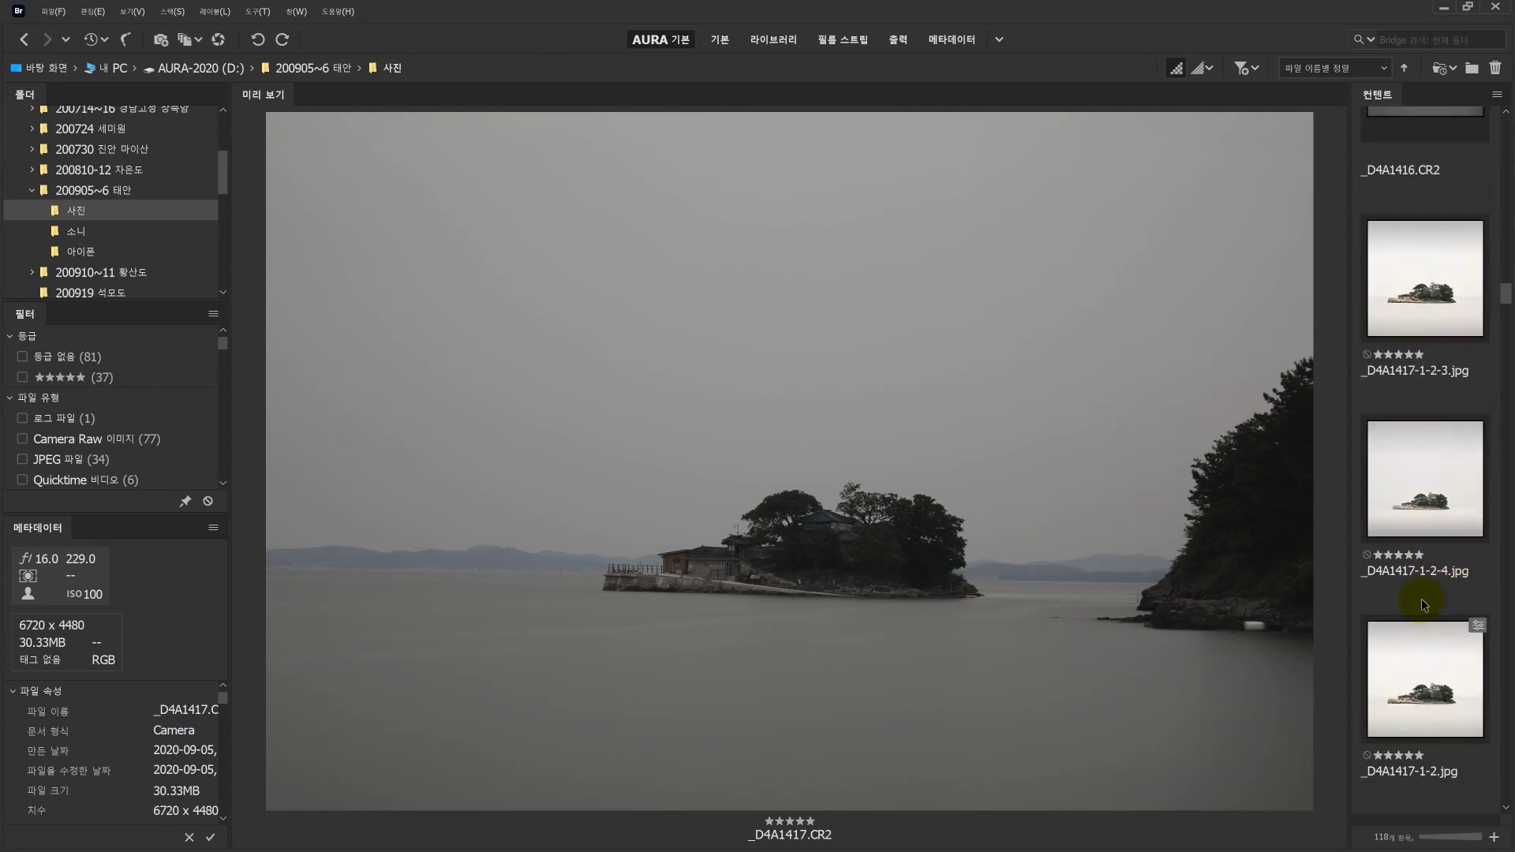
ctrl+click(1418, 505)
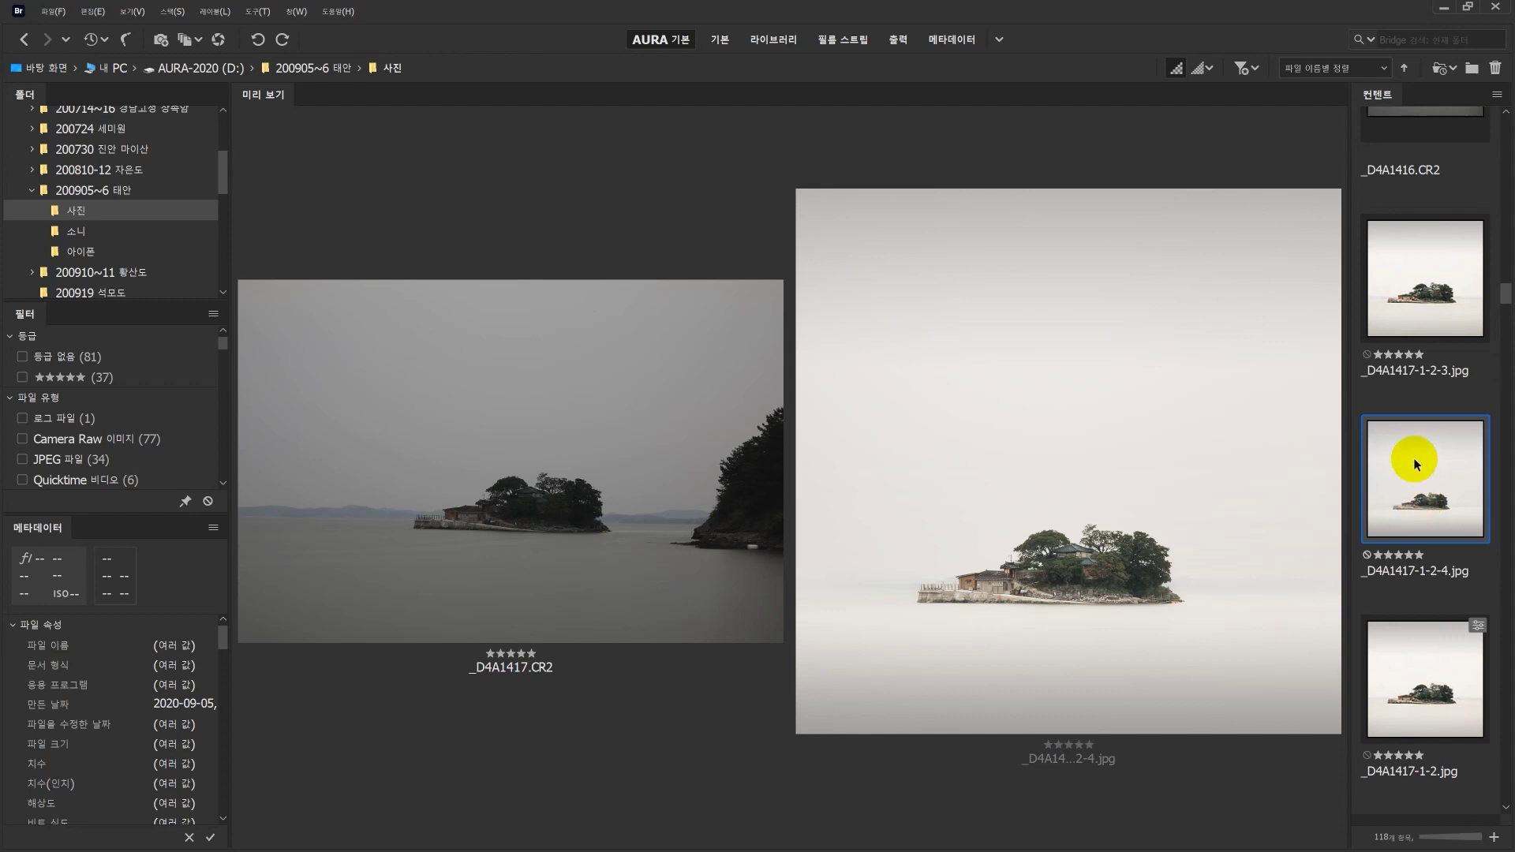
Step: Compare the earlier edit _D4A1417-1-2-3.jpg side by side with _D4A1417-1-2-4.jpg
click(1429, 298)
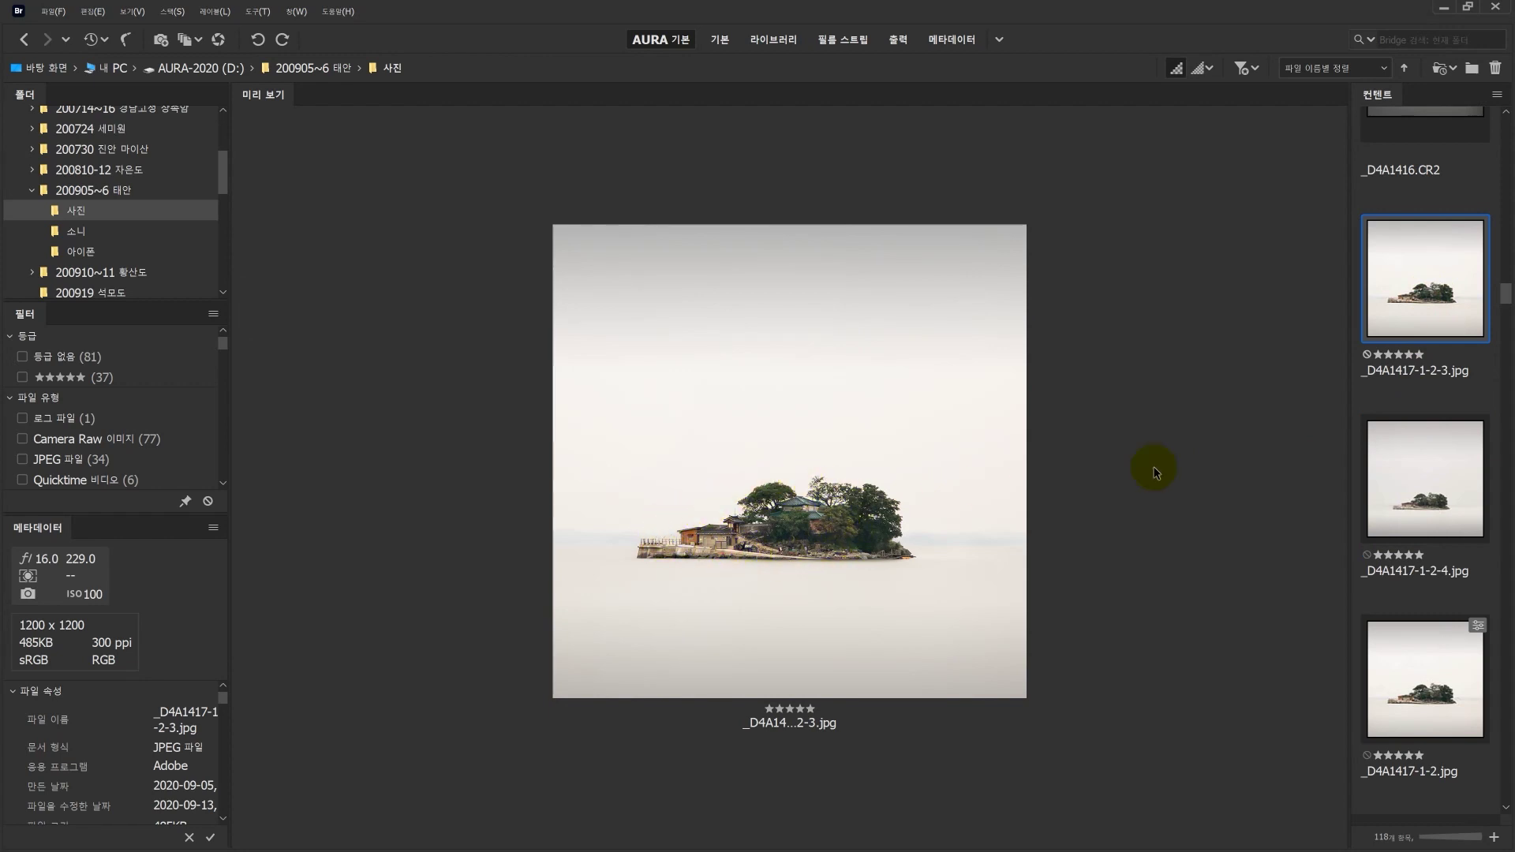
ctrl+click(1416, 498)
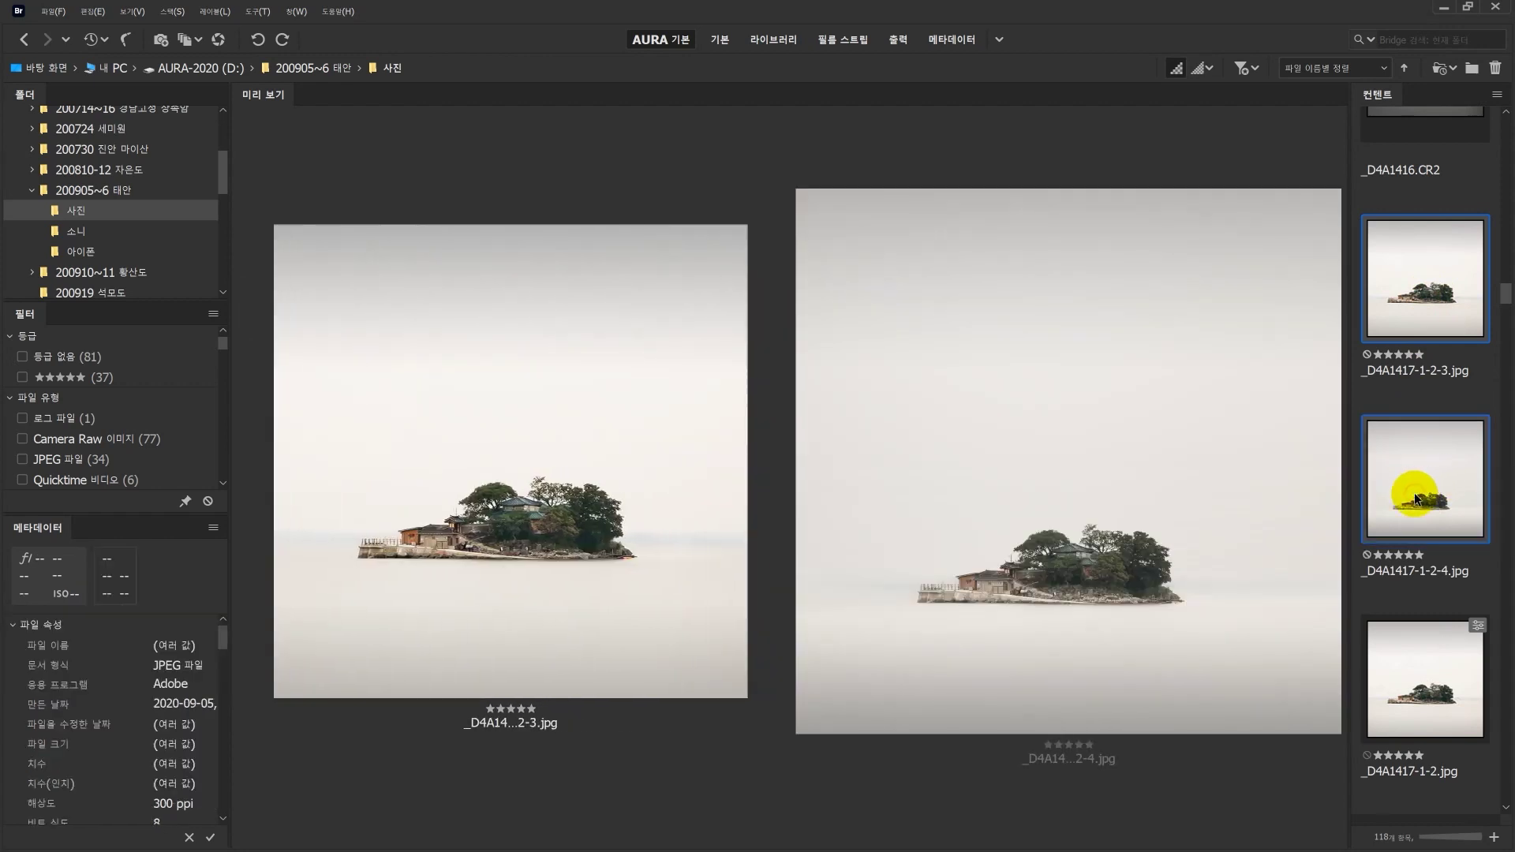
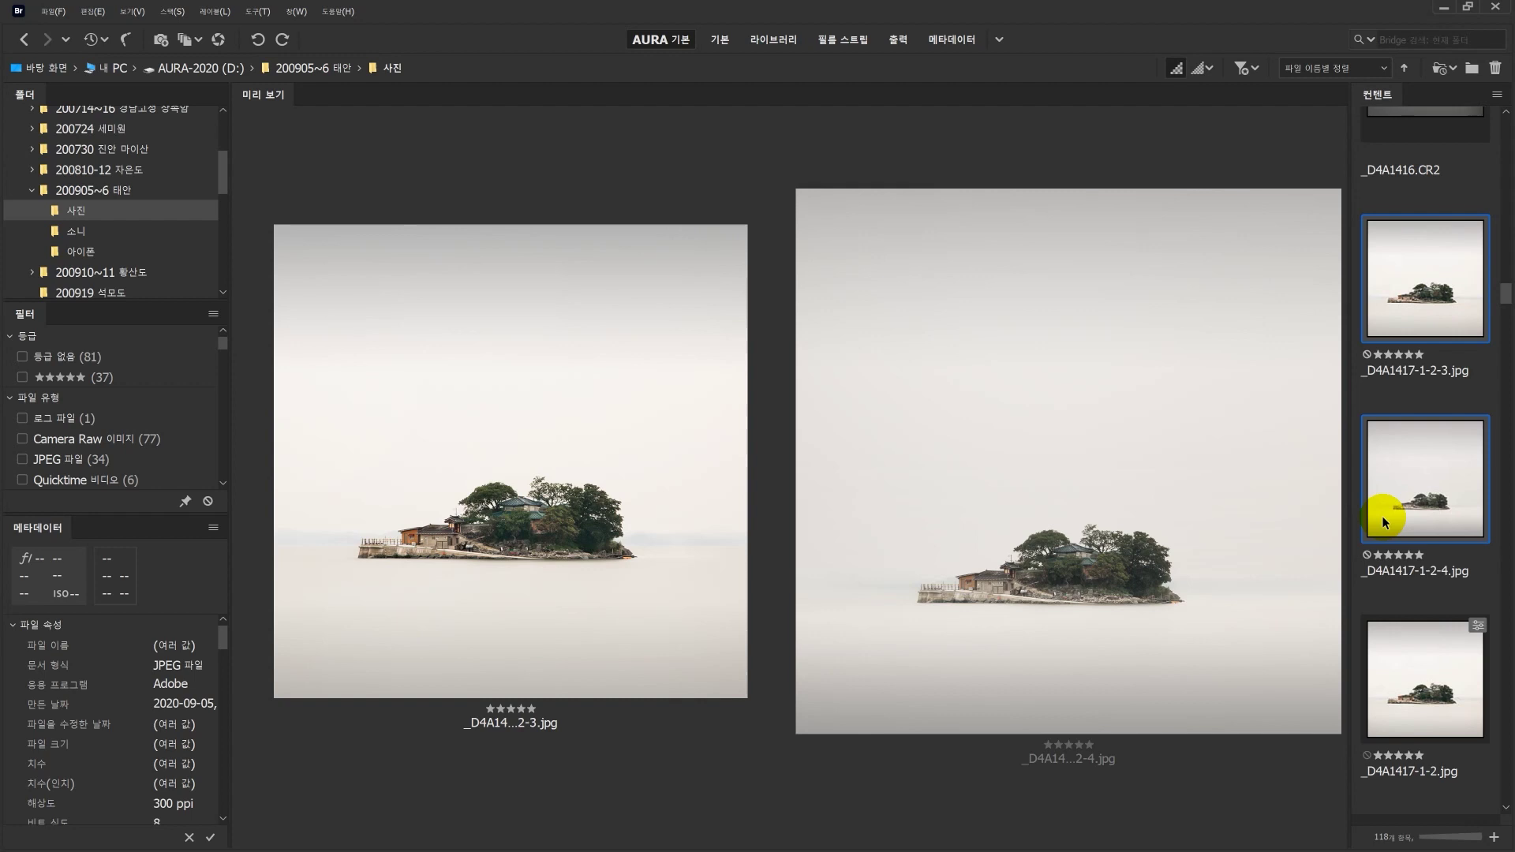
scroll(1381, 514, down, 2)
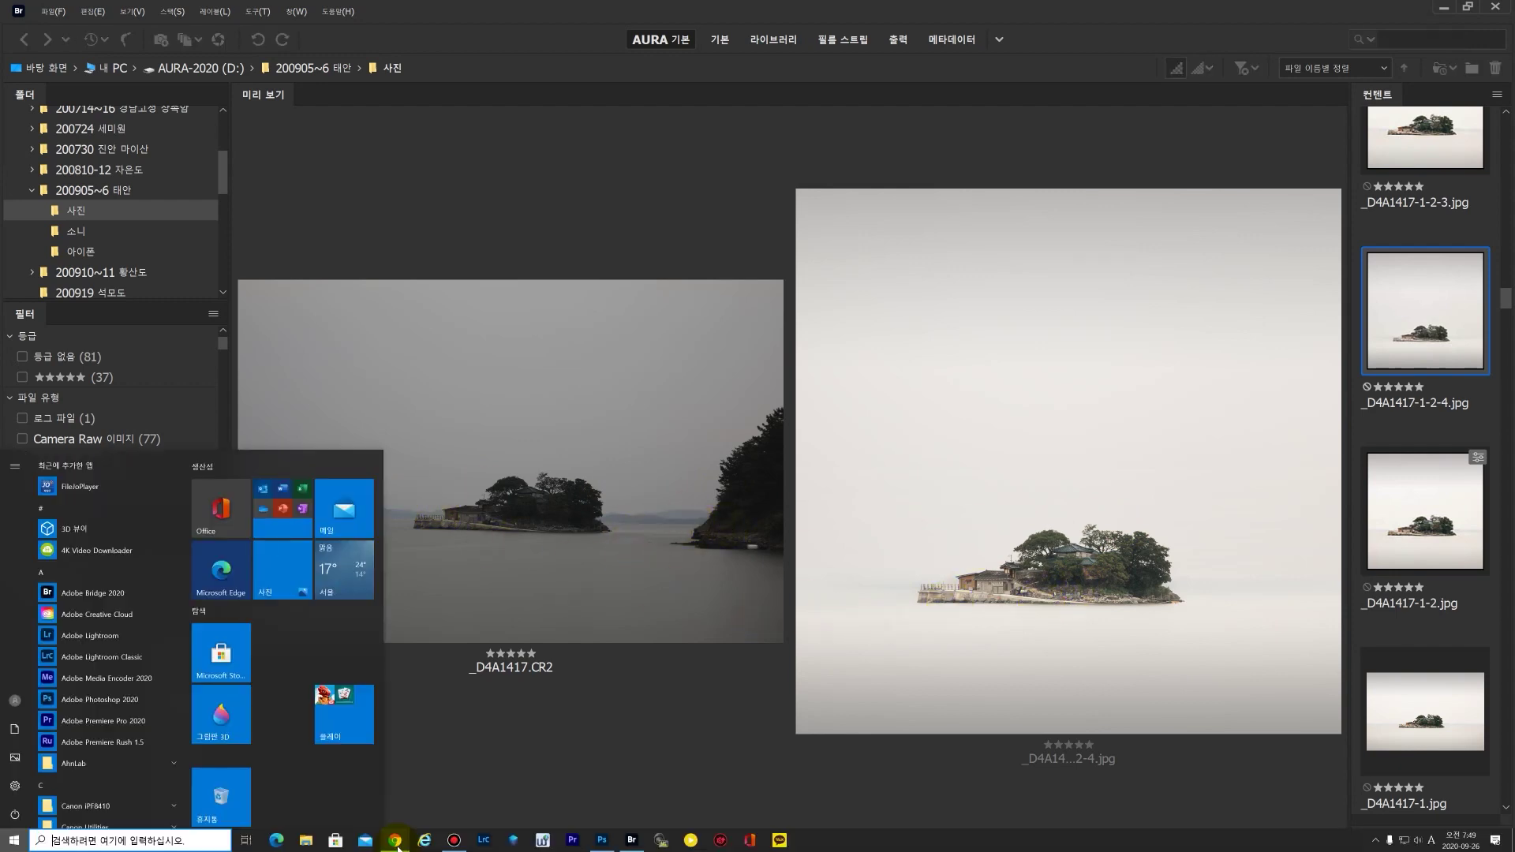
Step: Switch to Chrome, load the Naver cafe cafe.naver.com/youtubeaura, and highlight its web address
click(397, 846)
click(438, 50)
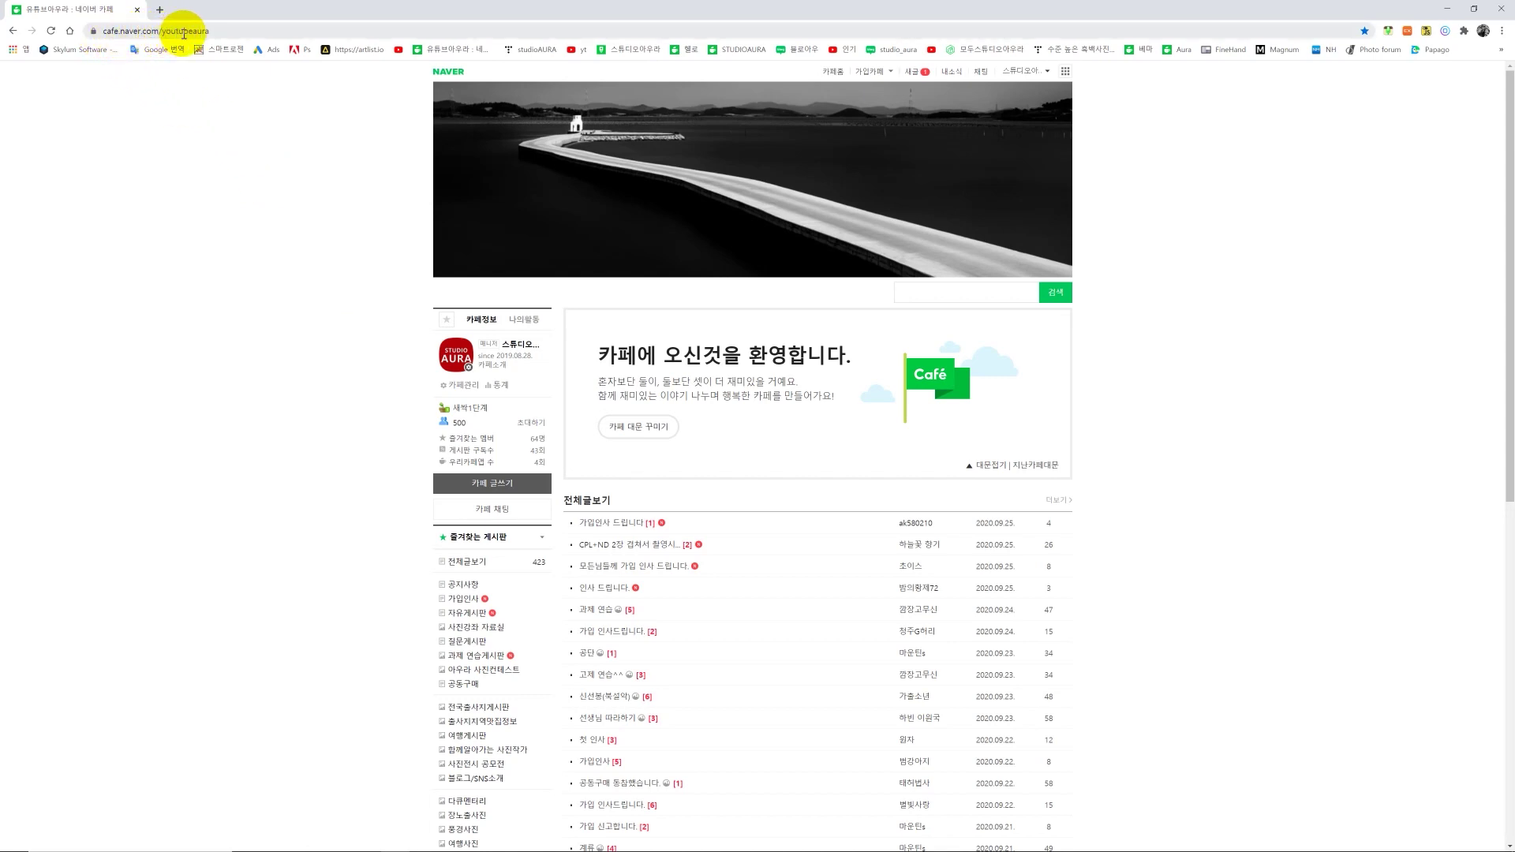
click(209, 30)
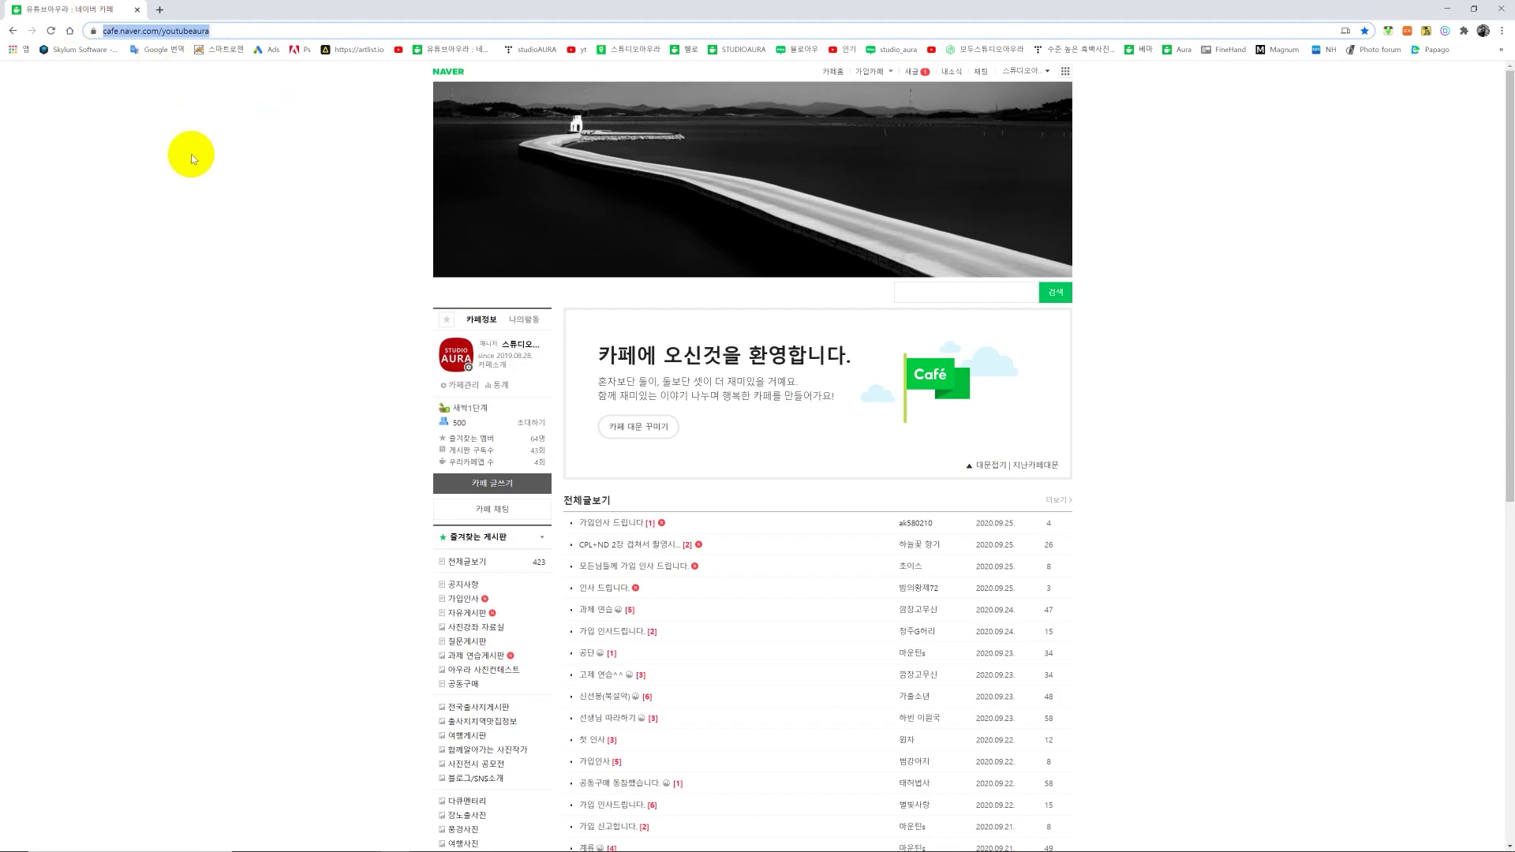
Step: Open the Studio Aura YouTube channel and its newest uploaded video about large-format photo printing
text(youtube.com/channel/UCbTQJRrDqvsfWXkn9Yll_mg?view_as=subscriber)
key(Return)
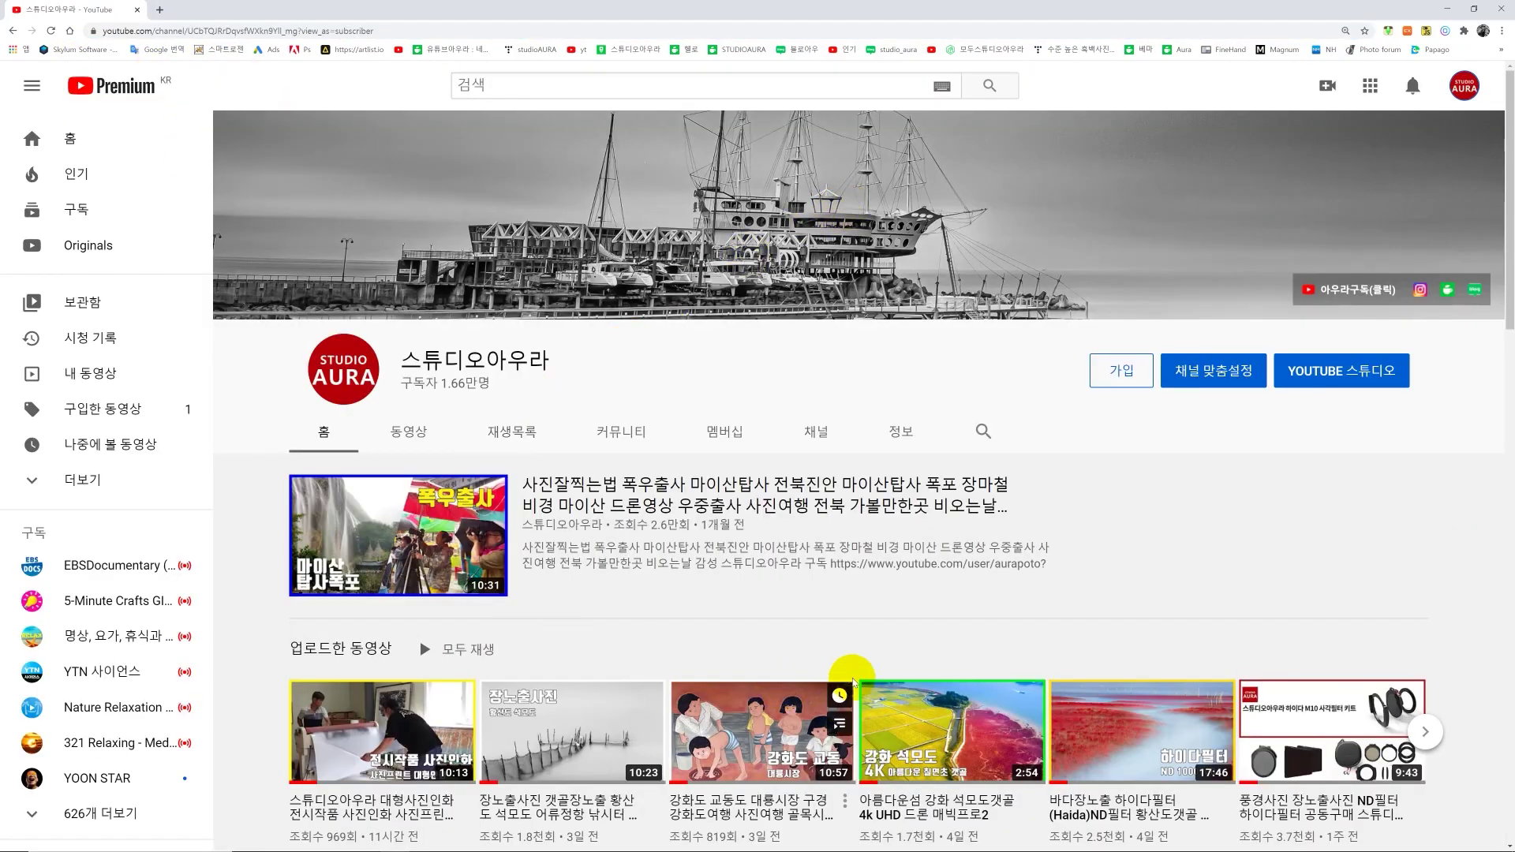
click(383, 730)
Step: Expand the video's full description, and open its Naver cafe link briefly before closing the cafe page
scroll(576, 503, down, 2)
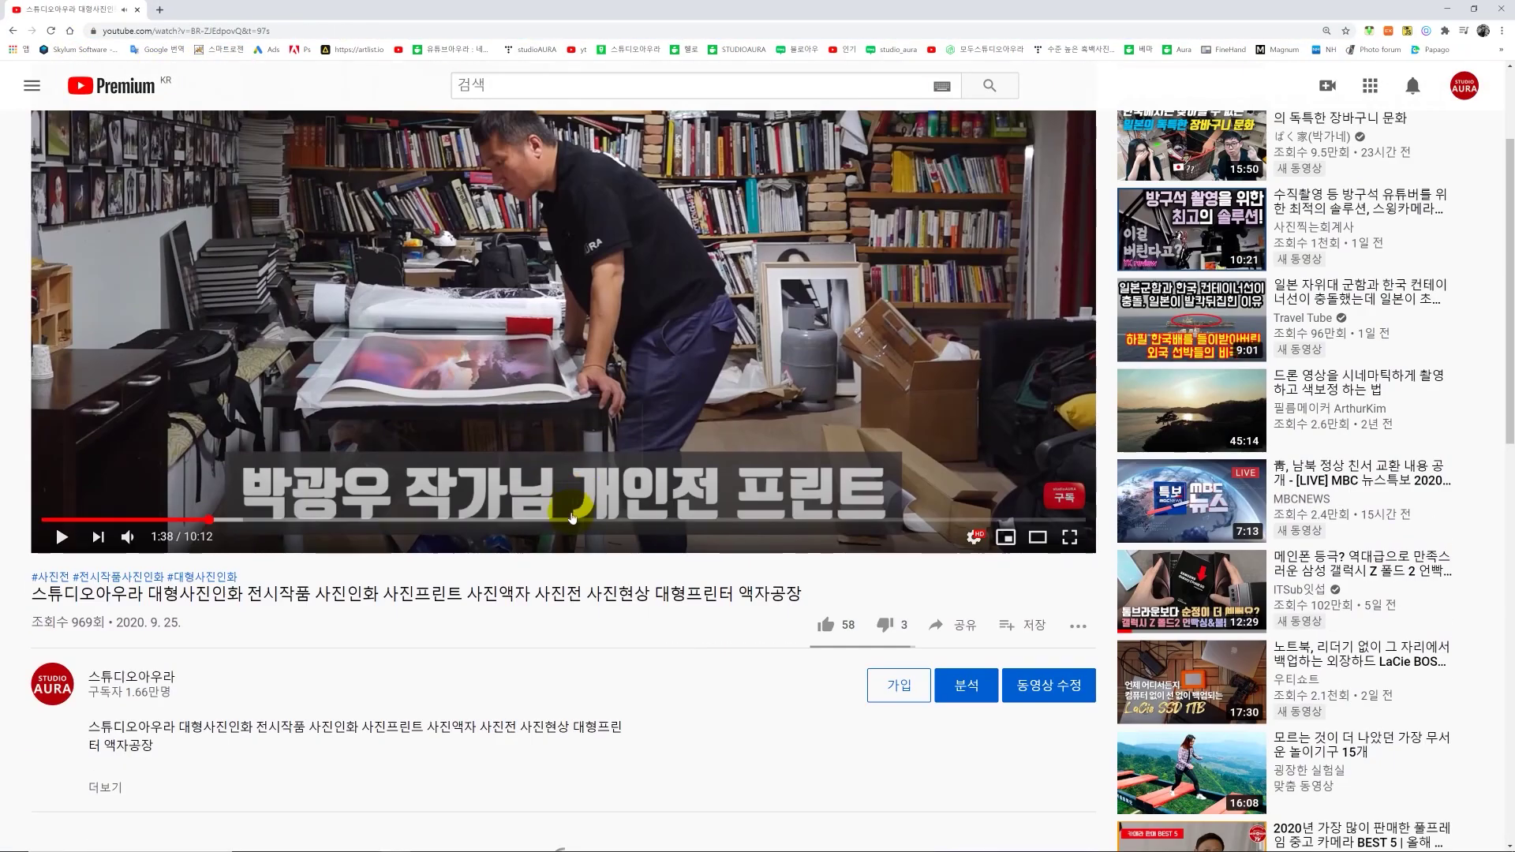
scroll(196, 636, down, 2)
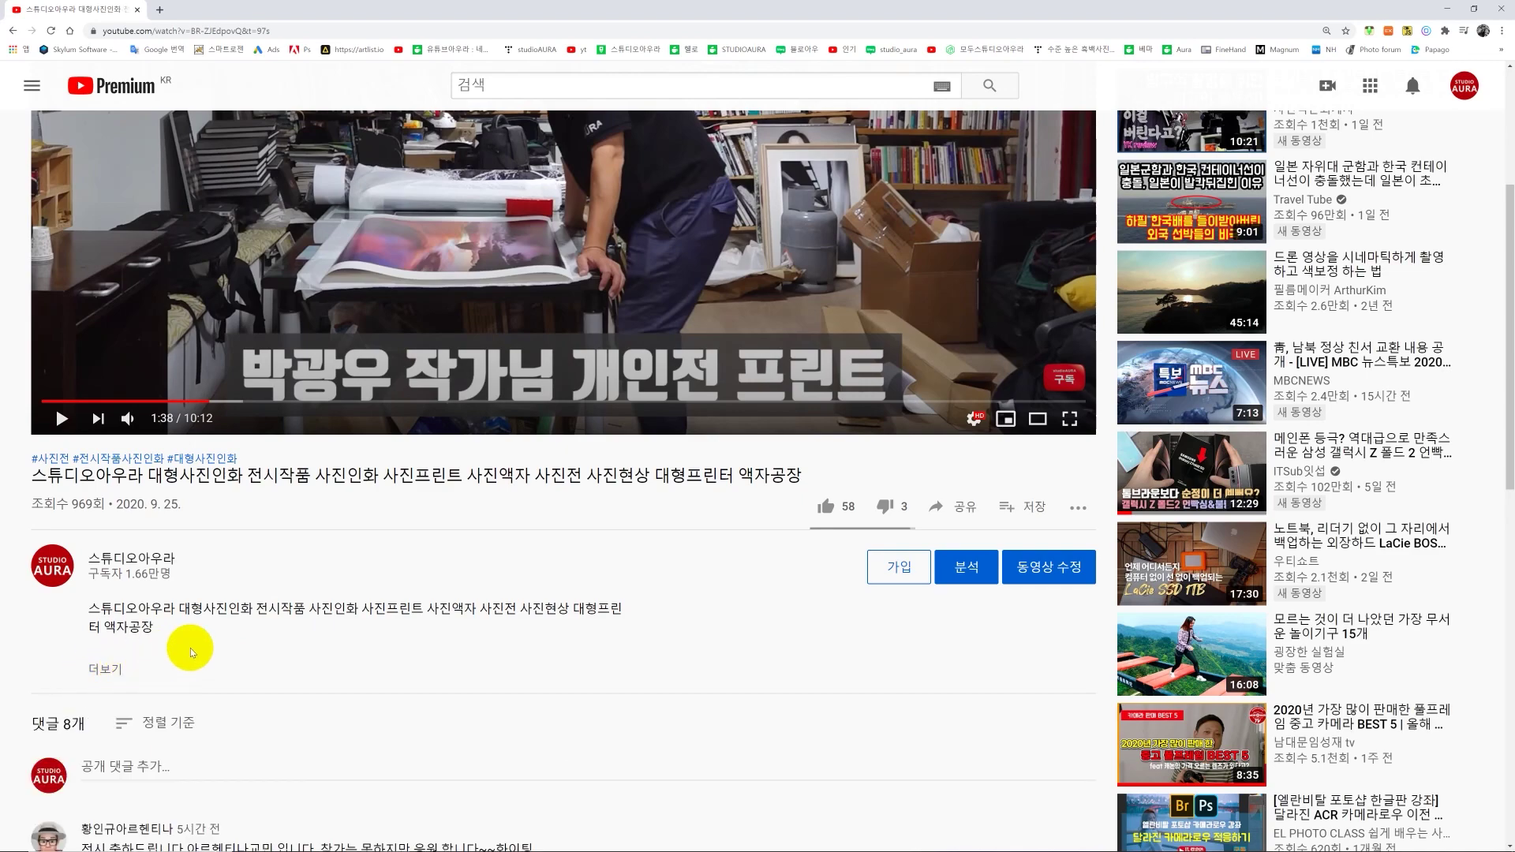
scroll(473, 621, up, 2)
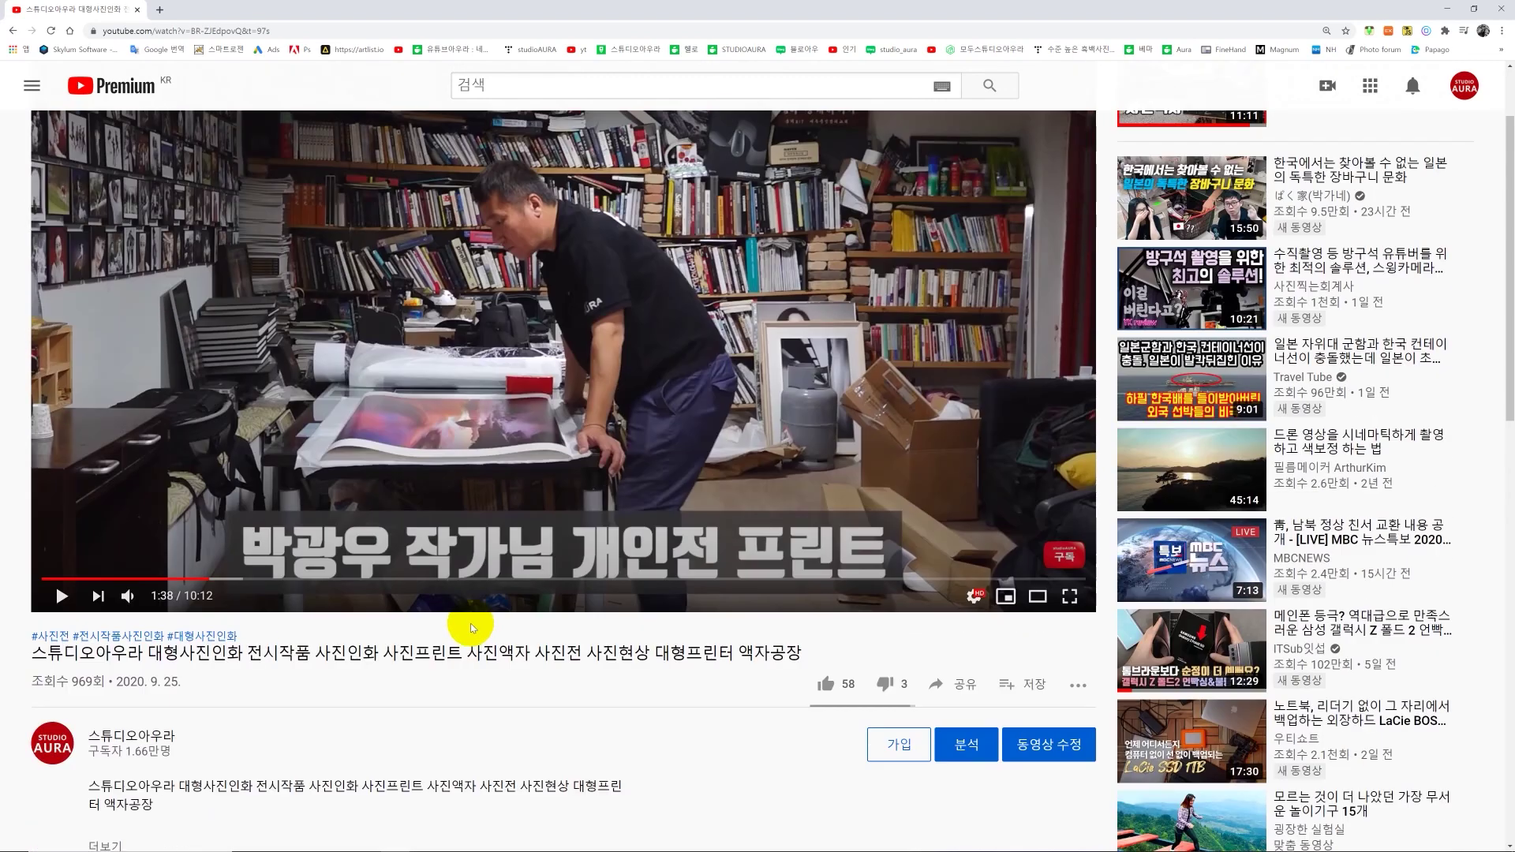
scroll(473, 628, down, 1)
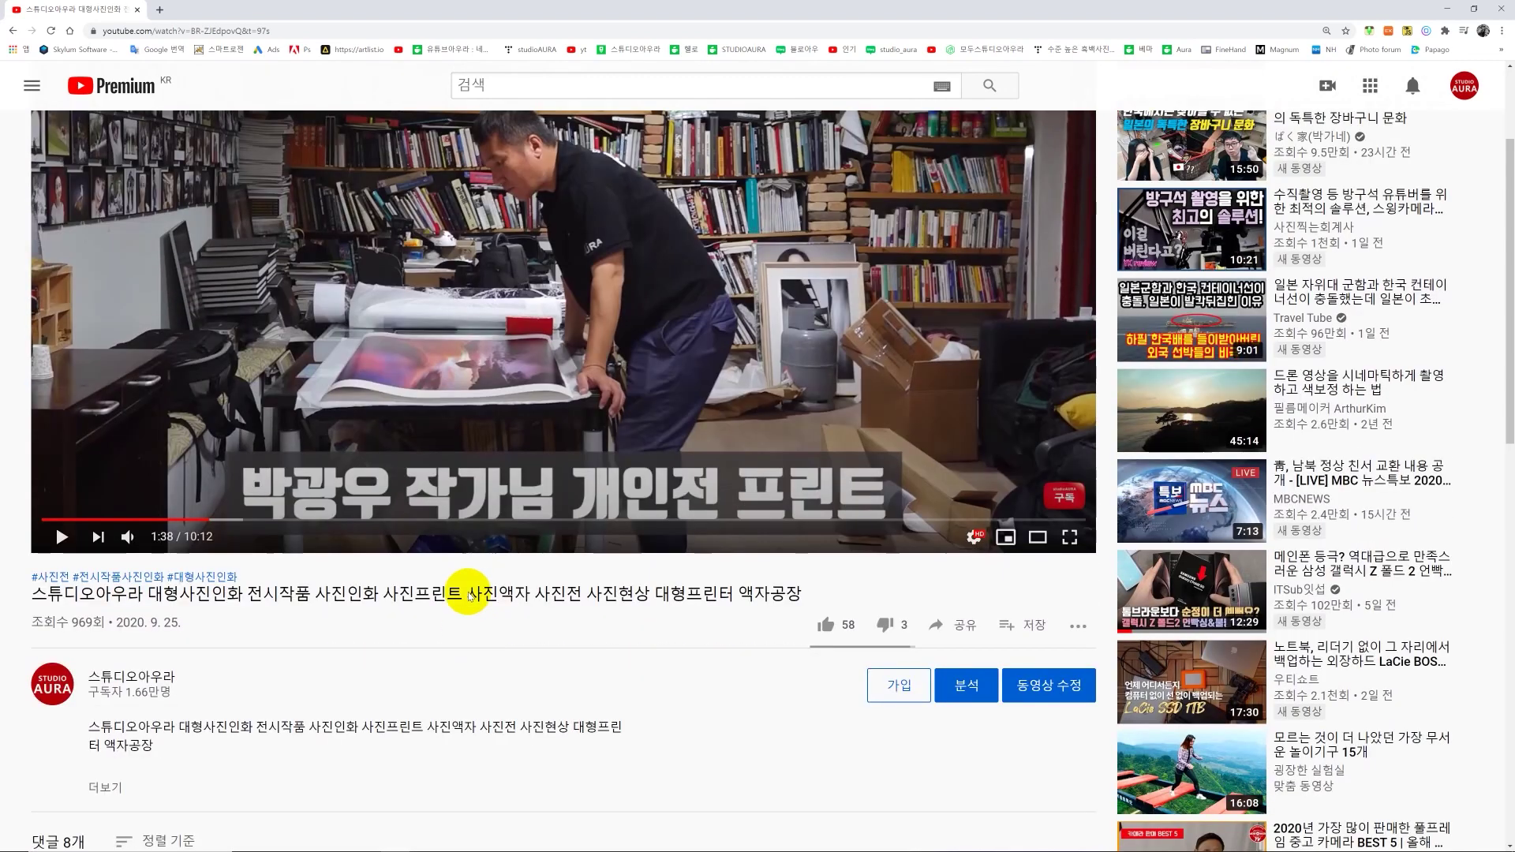
click(108, 787)
scroll(477, 676, down, 6)
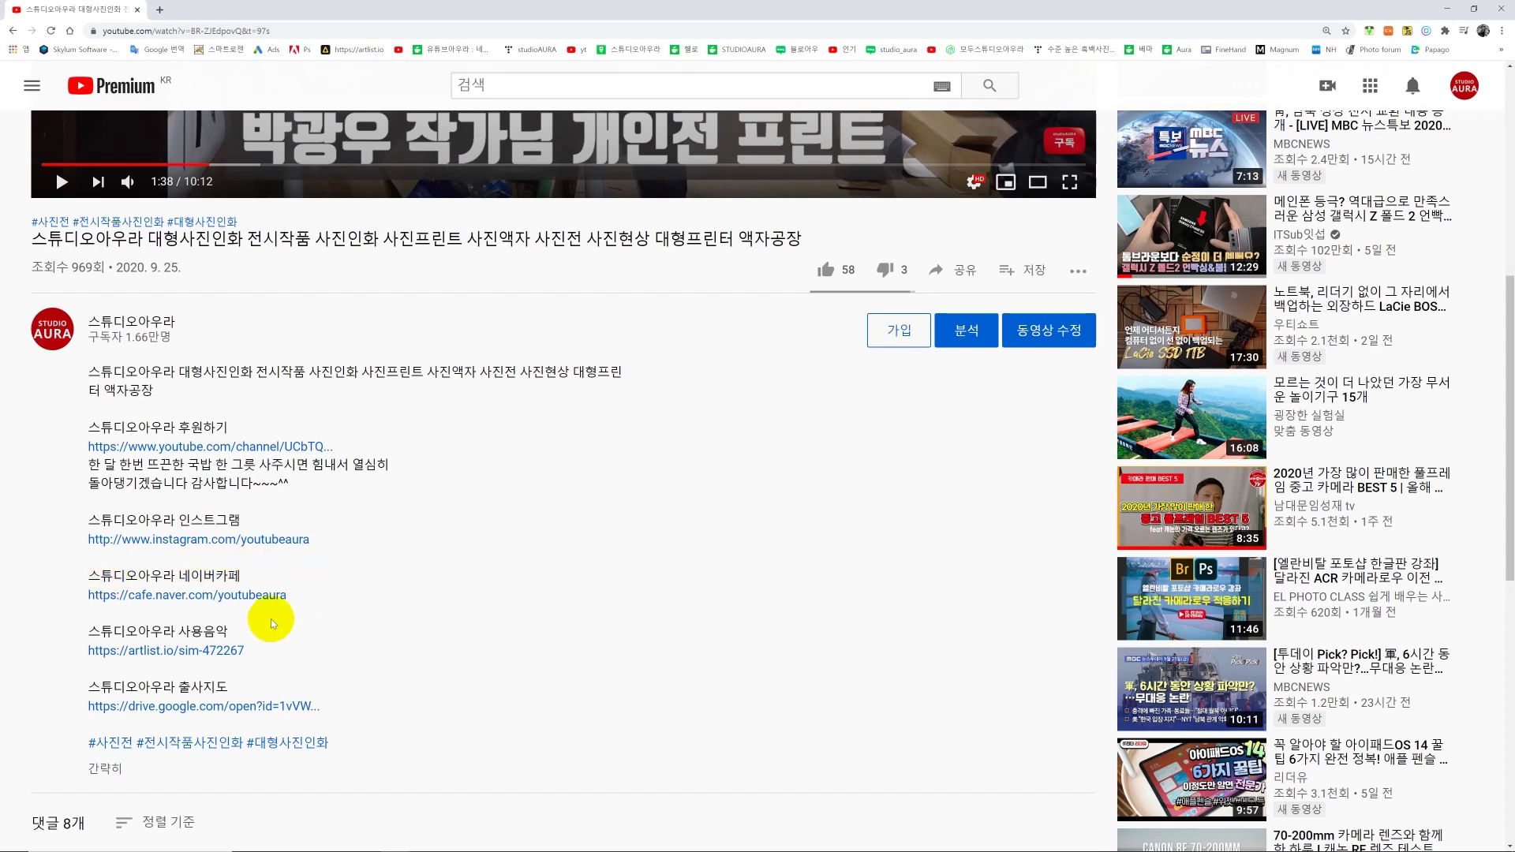
click(213, 600)
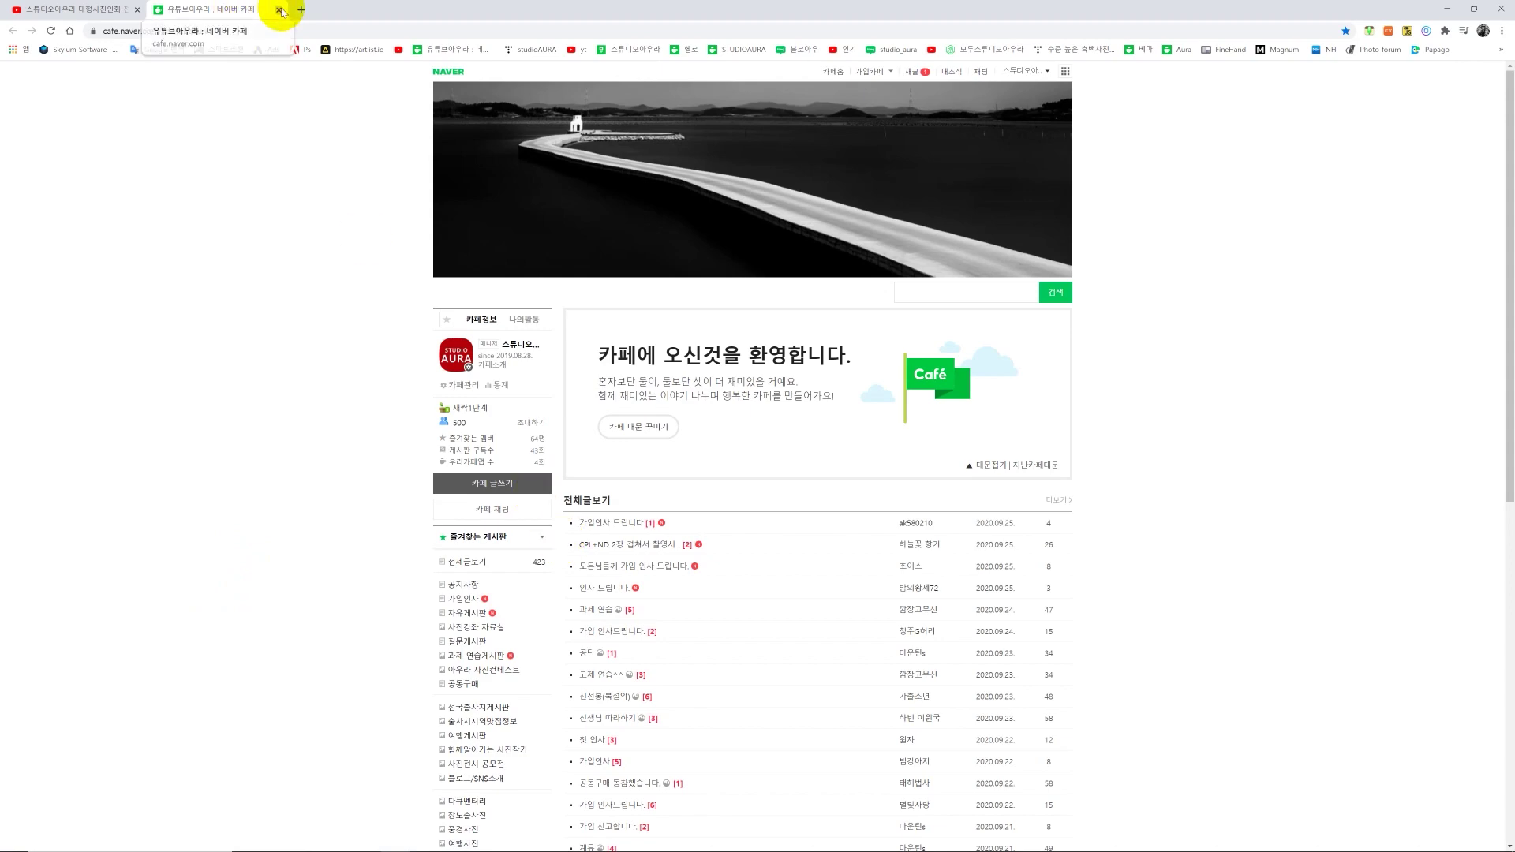
key(ctrl+w)
Step: Collapse and re-expand the video's description, and follow the Naver cafe link in it
scroll(491, 660, up, 2)
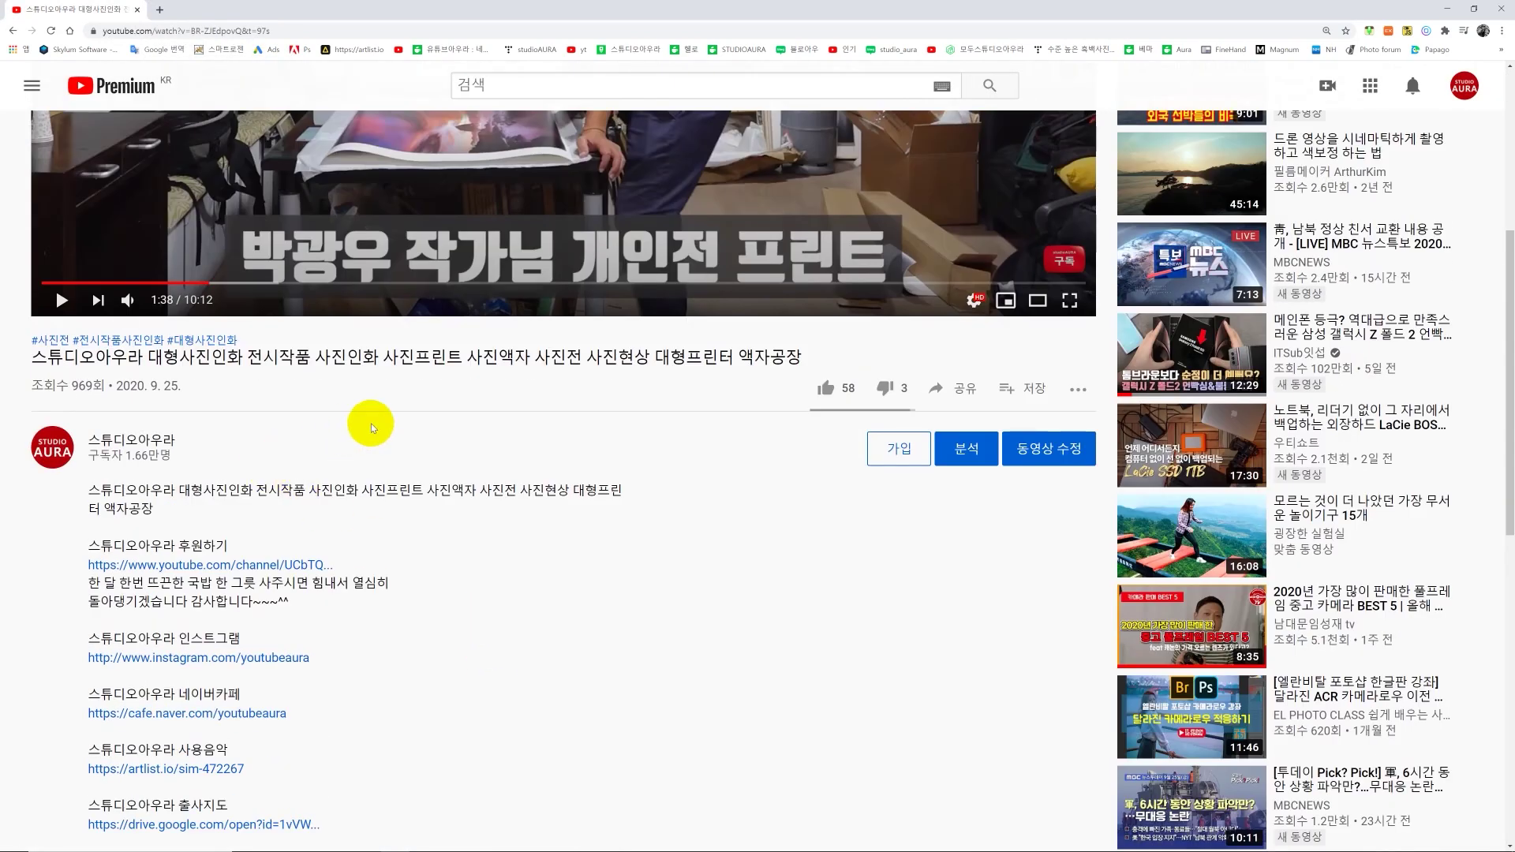
scroll(789, 553, up, 3)
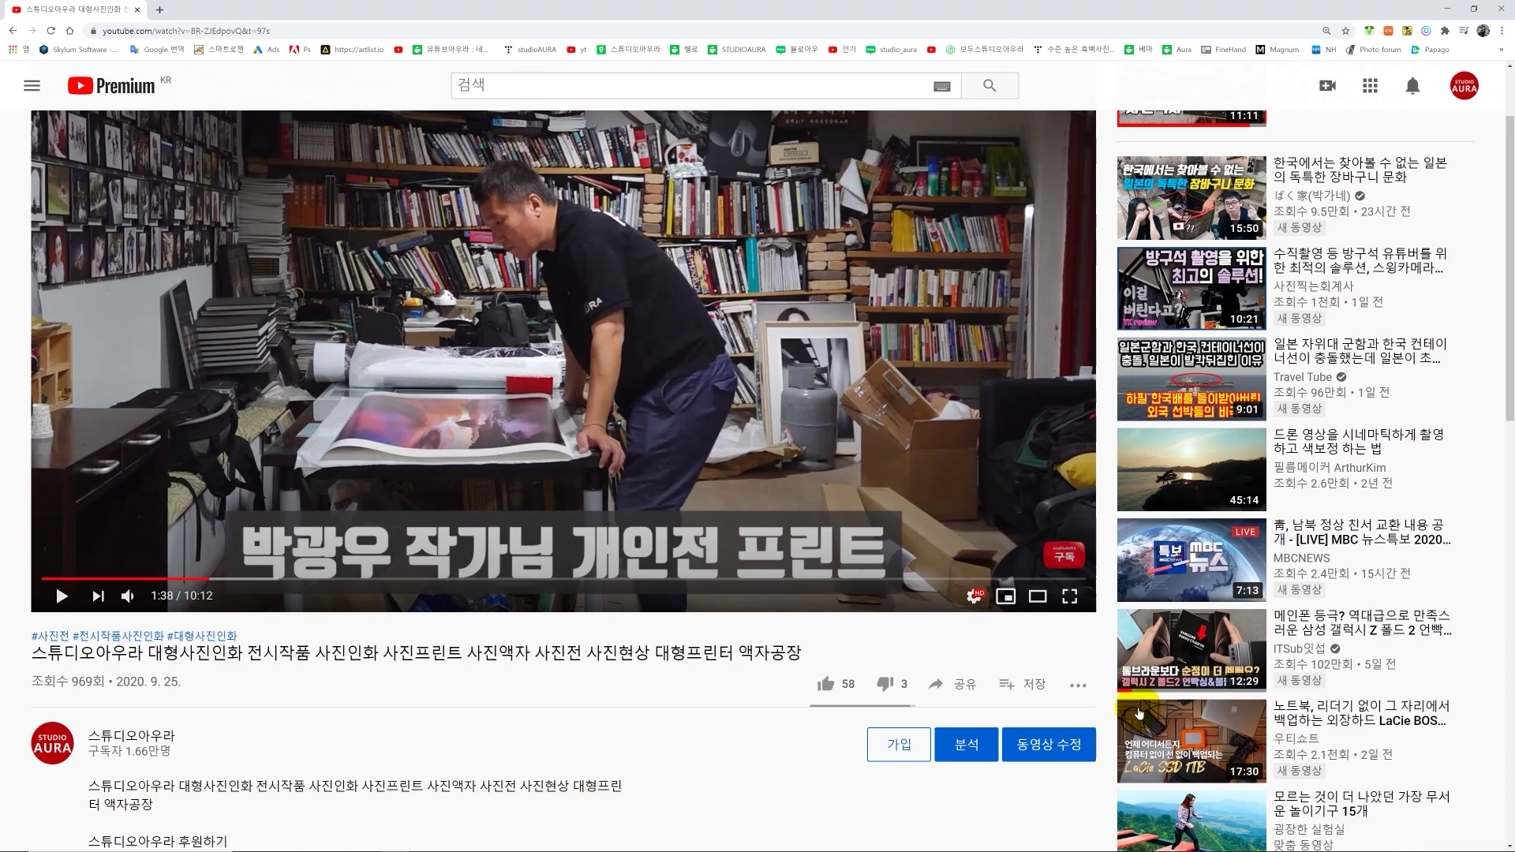
scroll(676, 643, down, 2)
scroll(693, 659, down, 4)
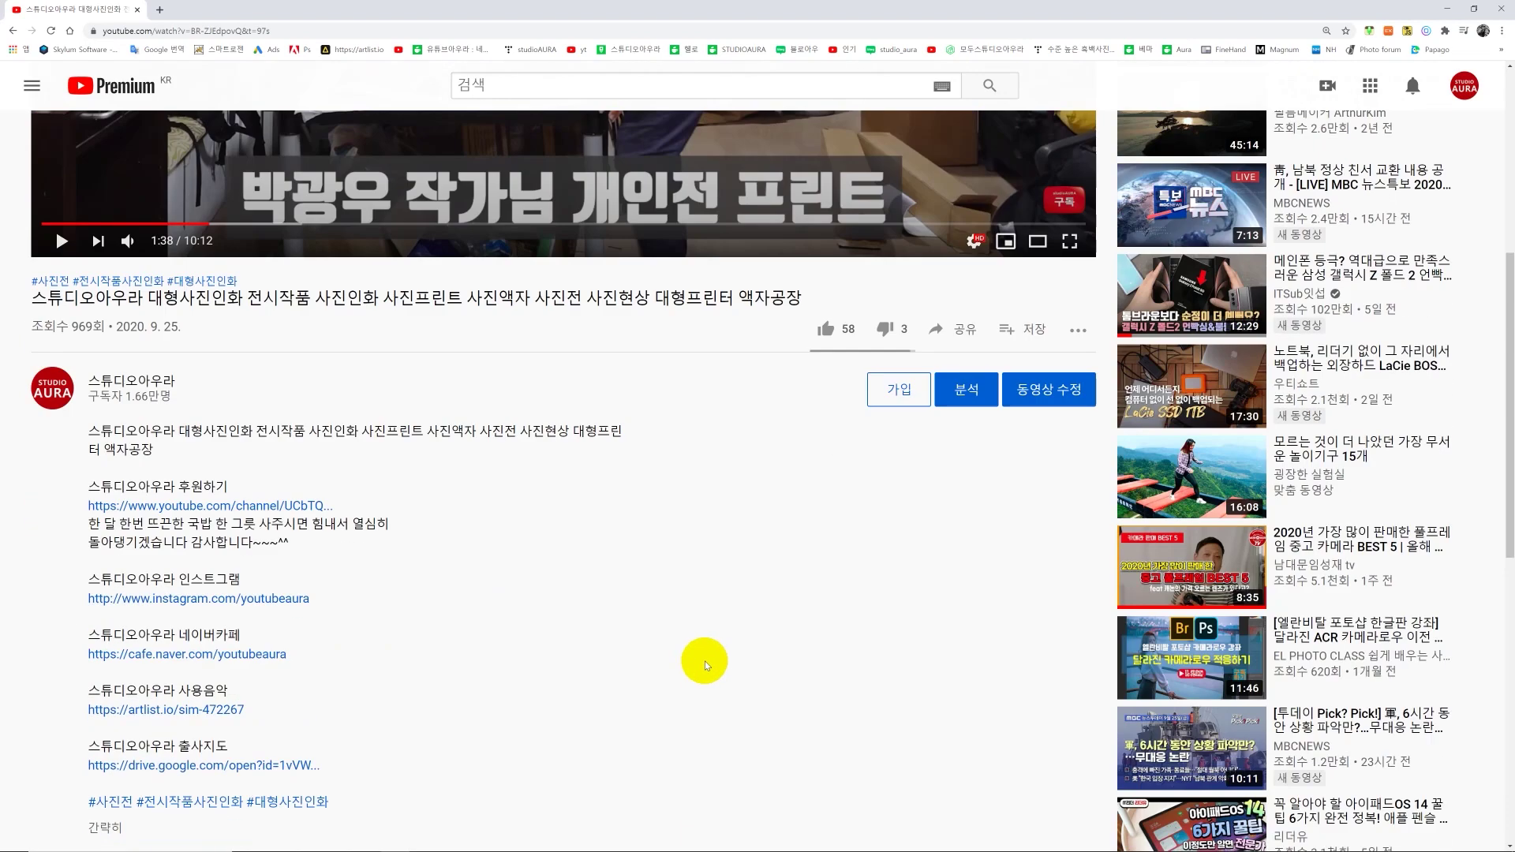
scroll(593, 657, down, 1)
click(104, 652)
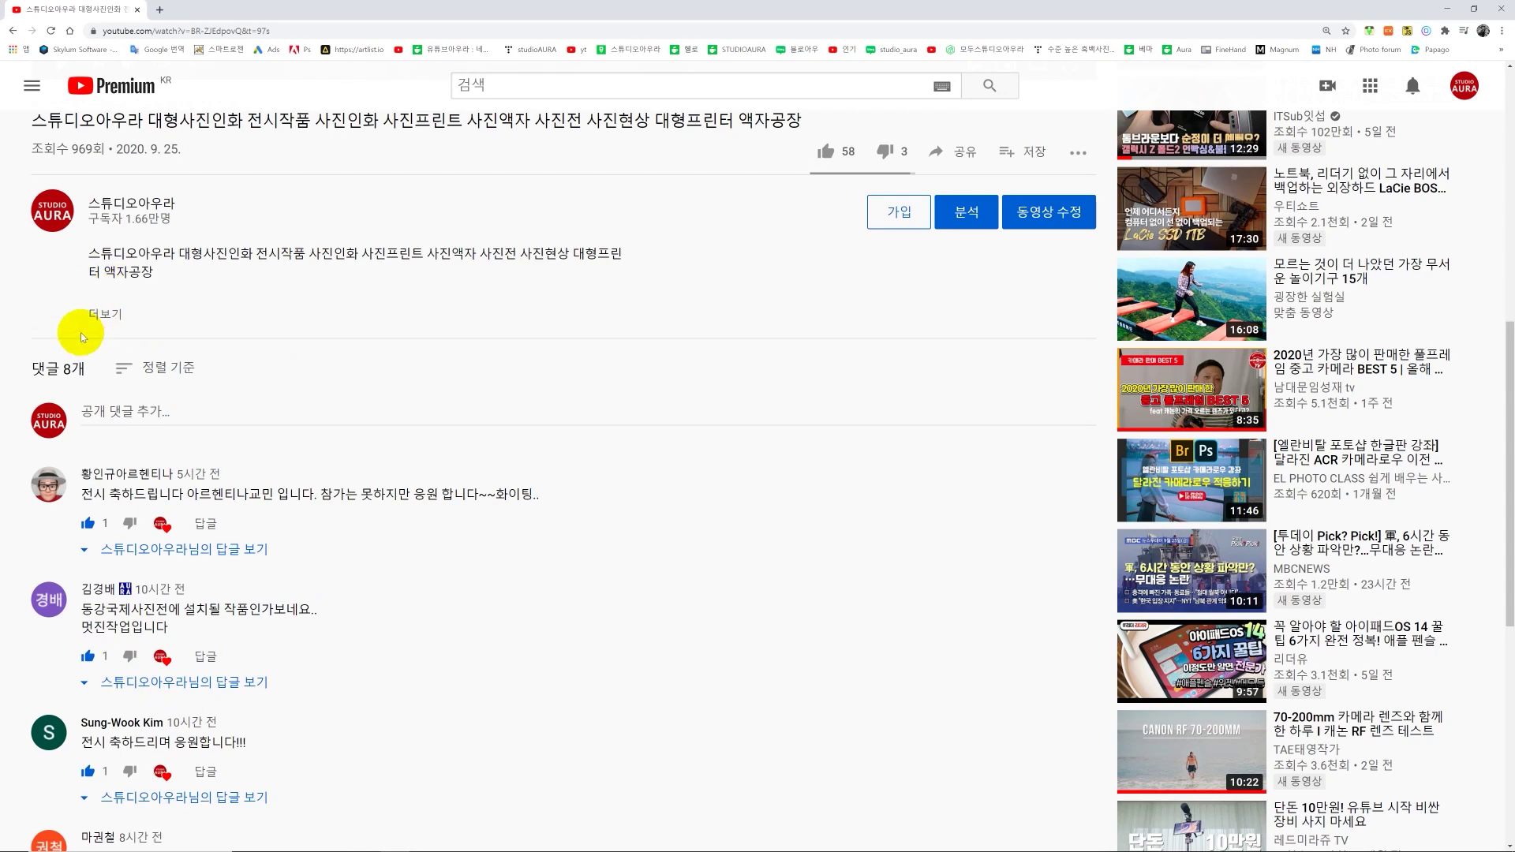
click(104, 317)
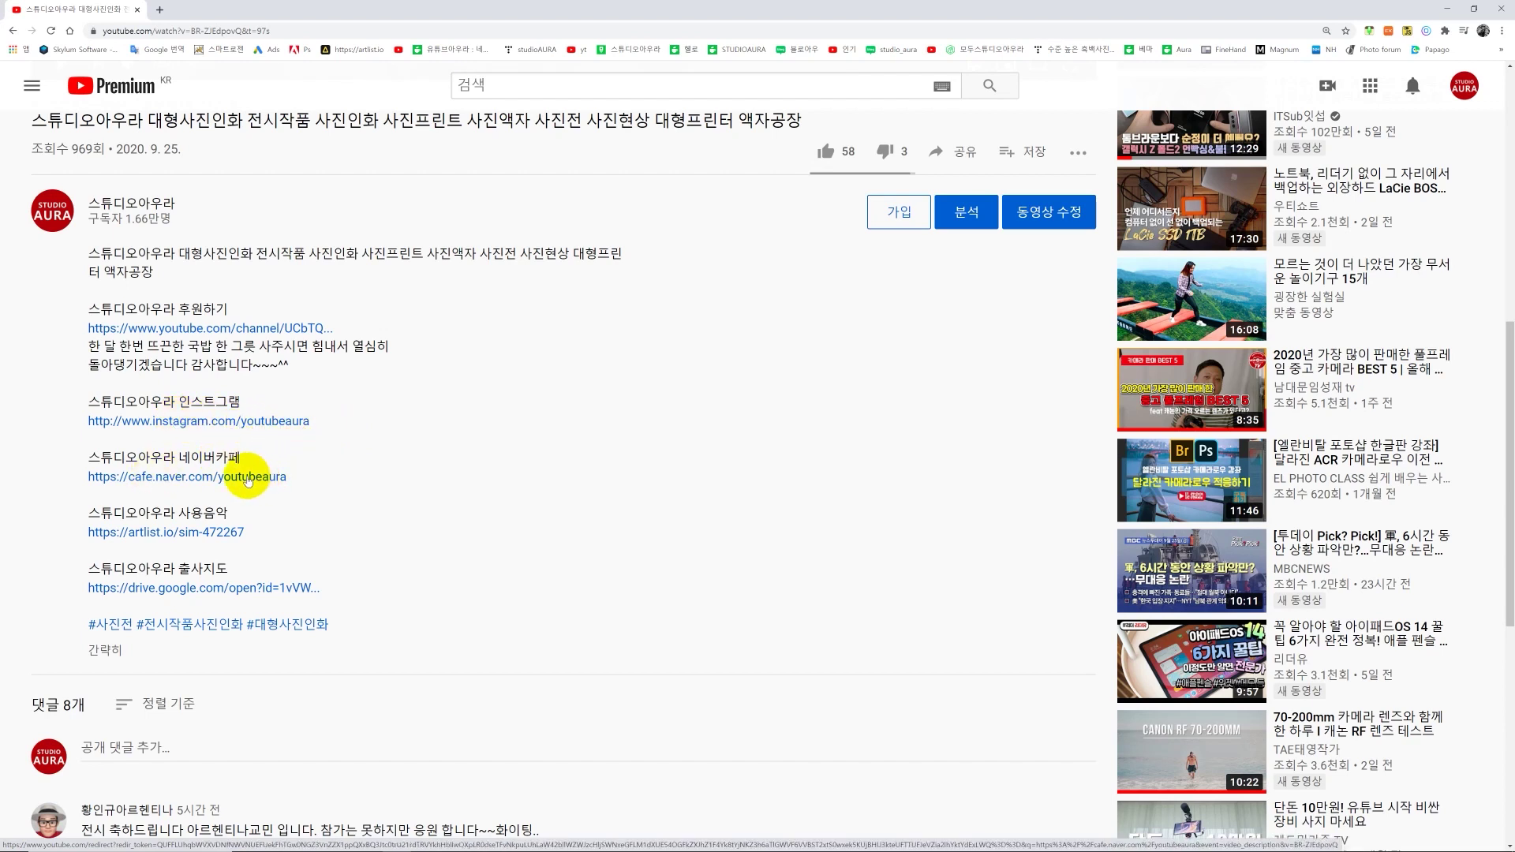
click(247, 478)
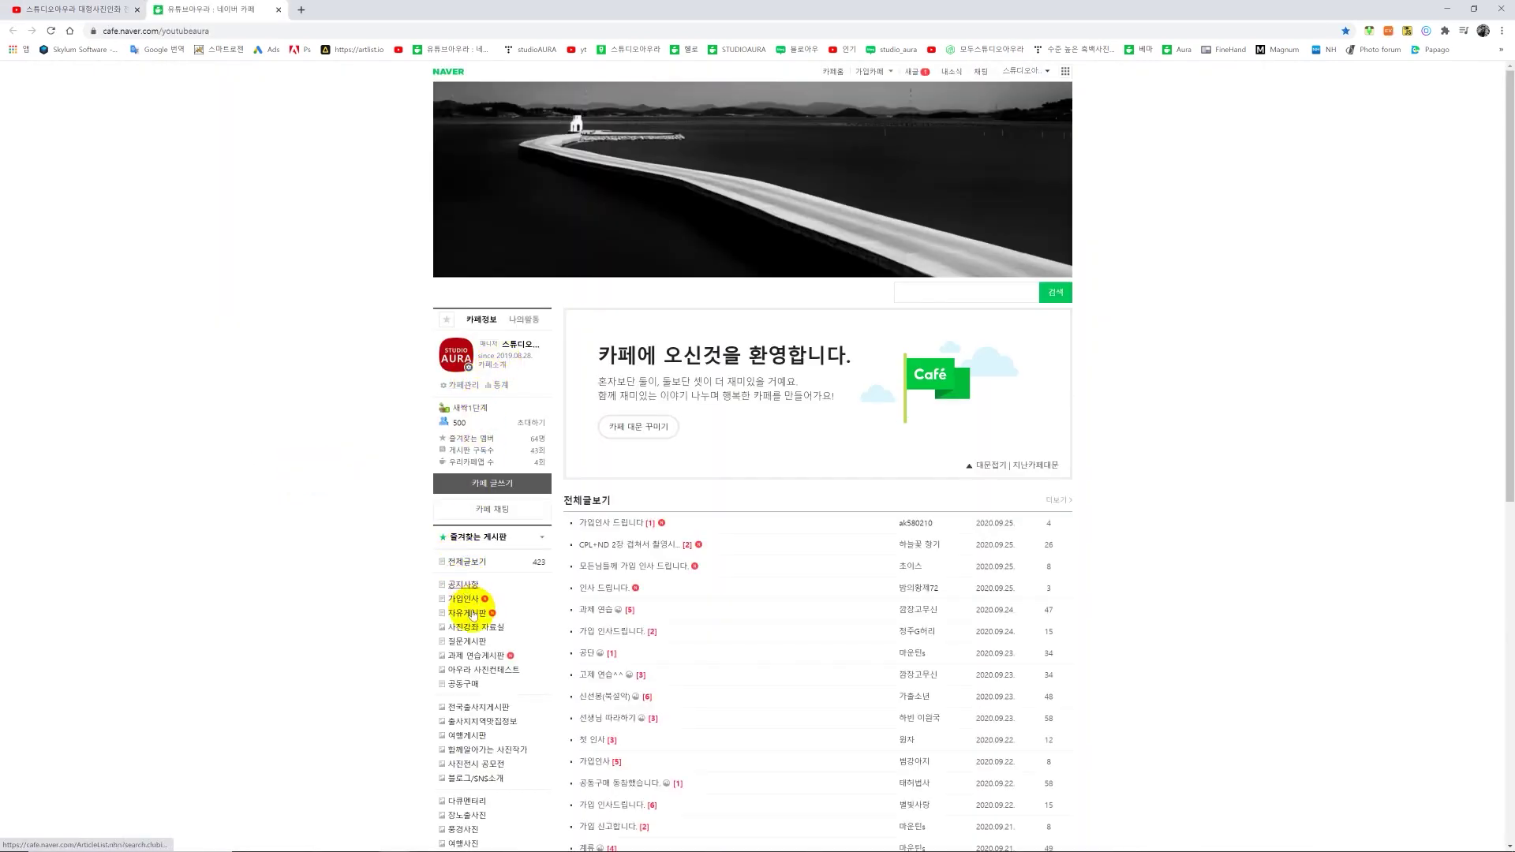
Step: Open the first post on the cafe's 사진강좌 자료실 board and list its attached files
click(471, 632)
scroll(873, 608, down, 6)
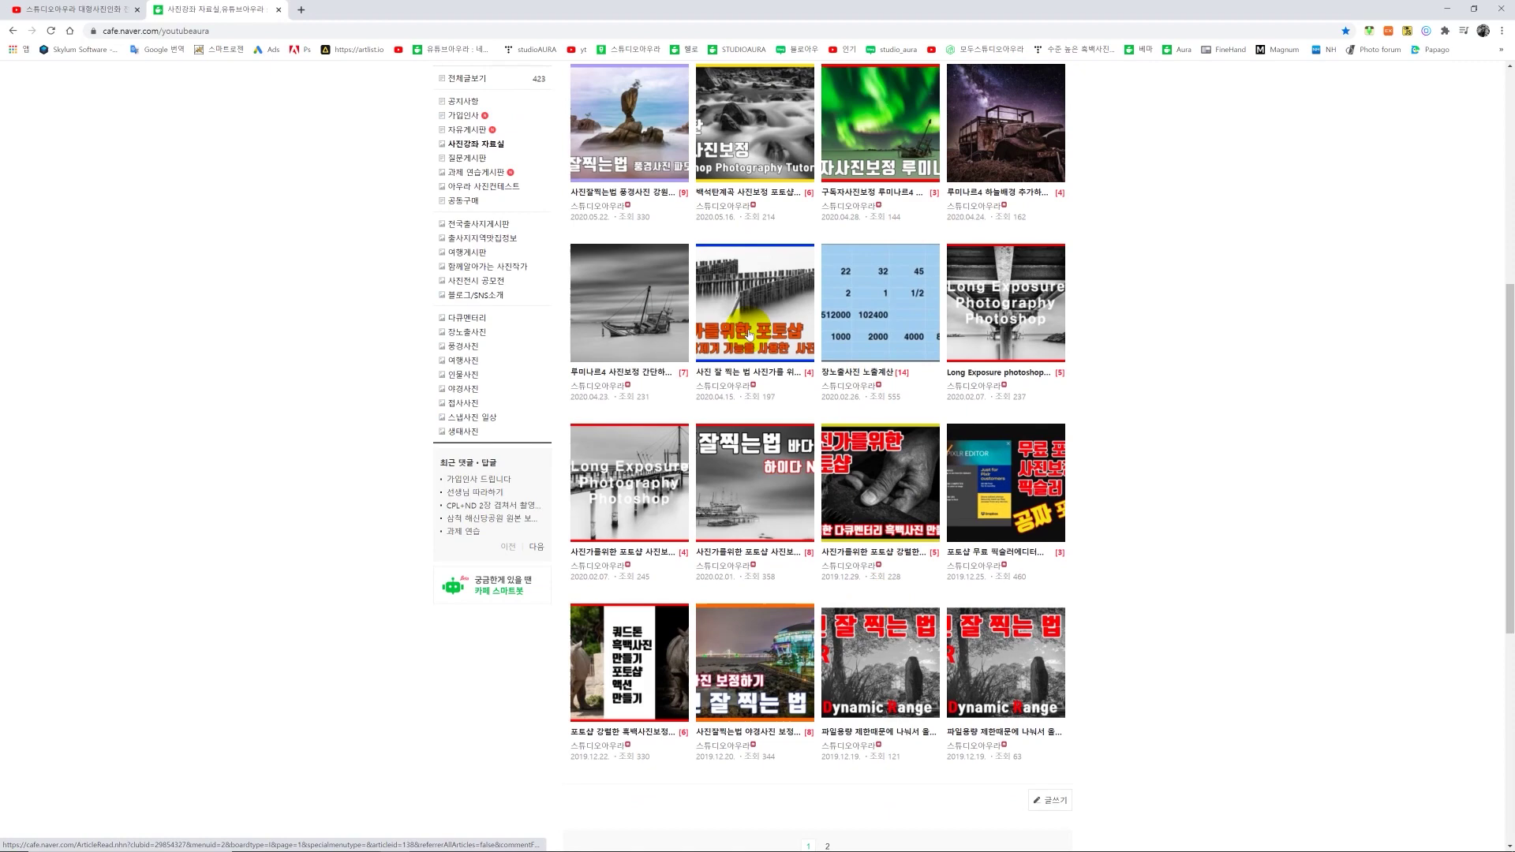
scroll(872, 627, up, 2)
scroll(913, 484, up, 2)
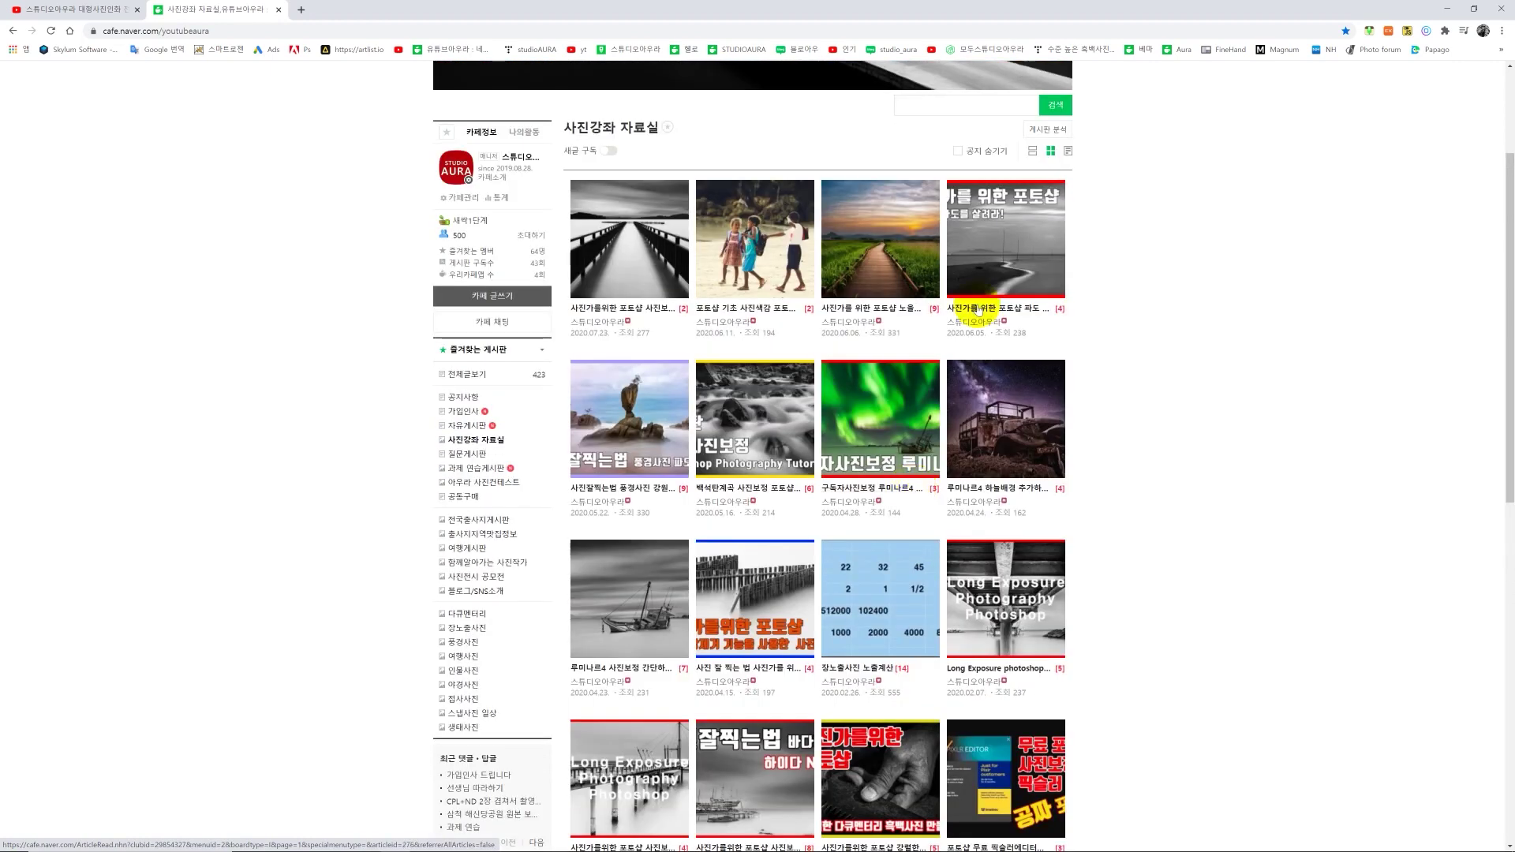
click(643, 270)
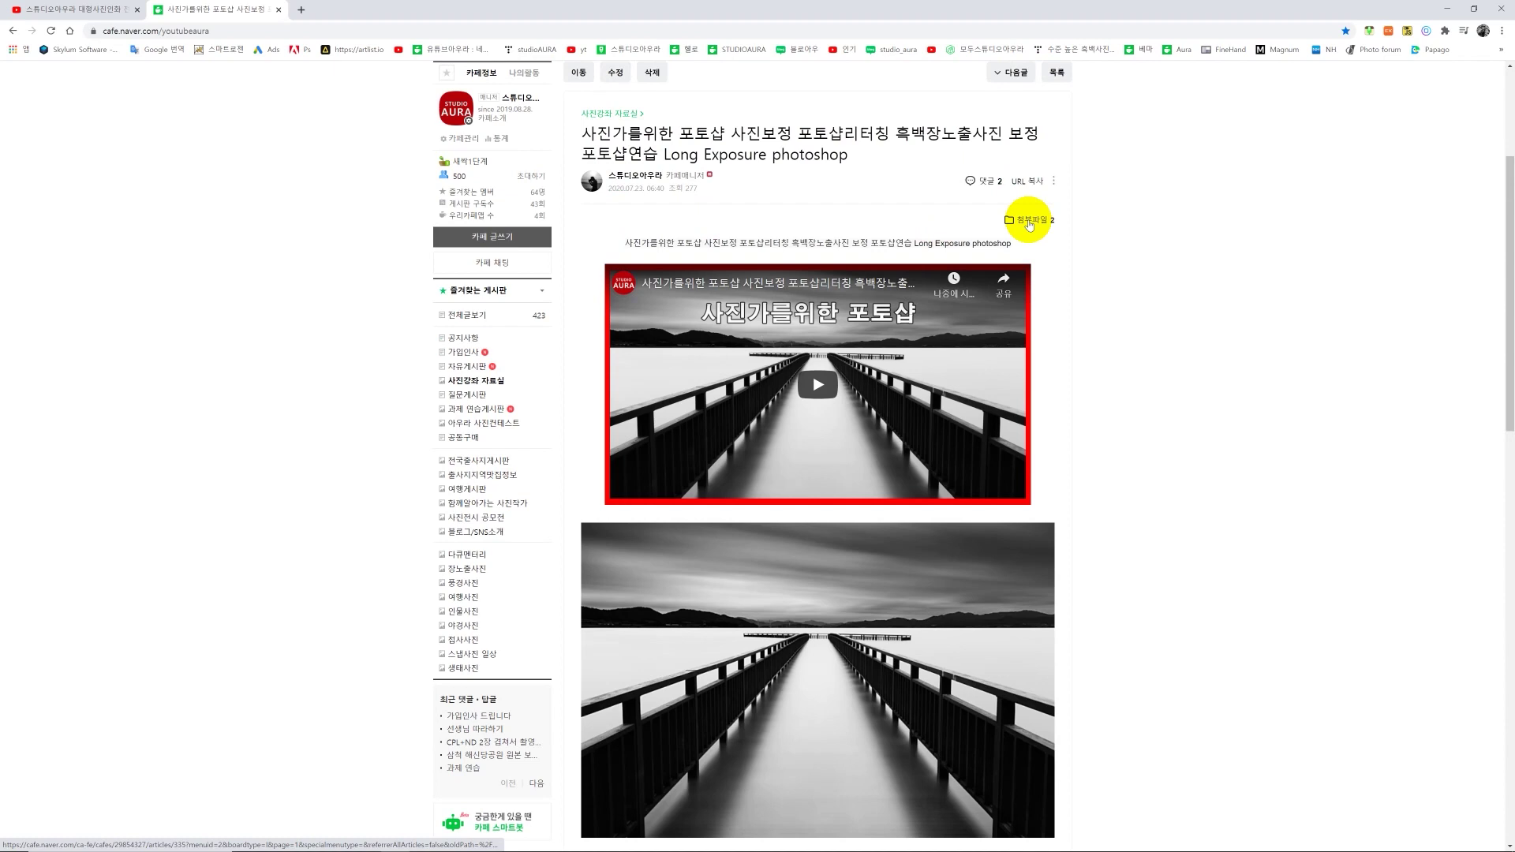
click(1029, 224)
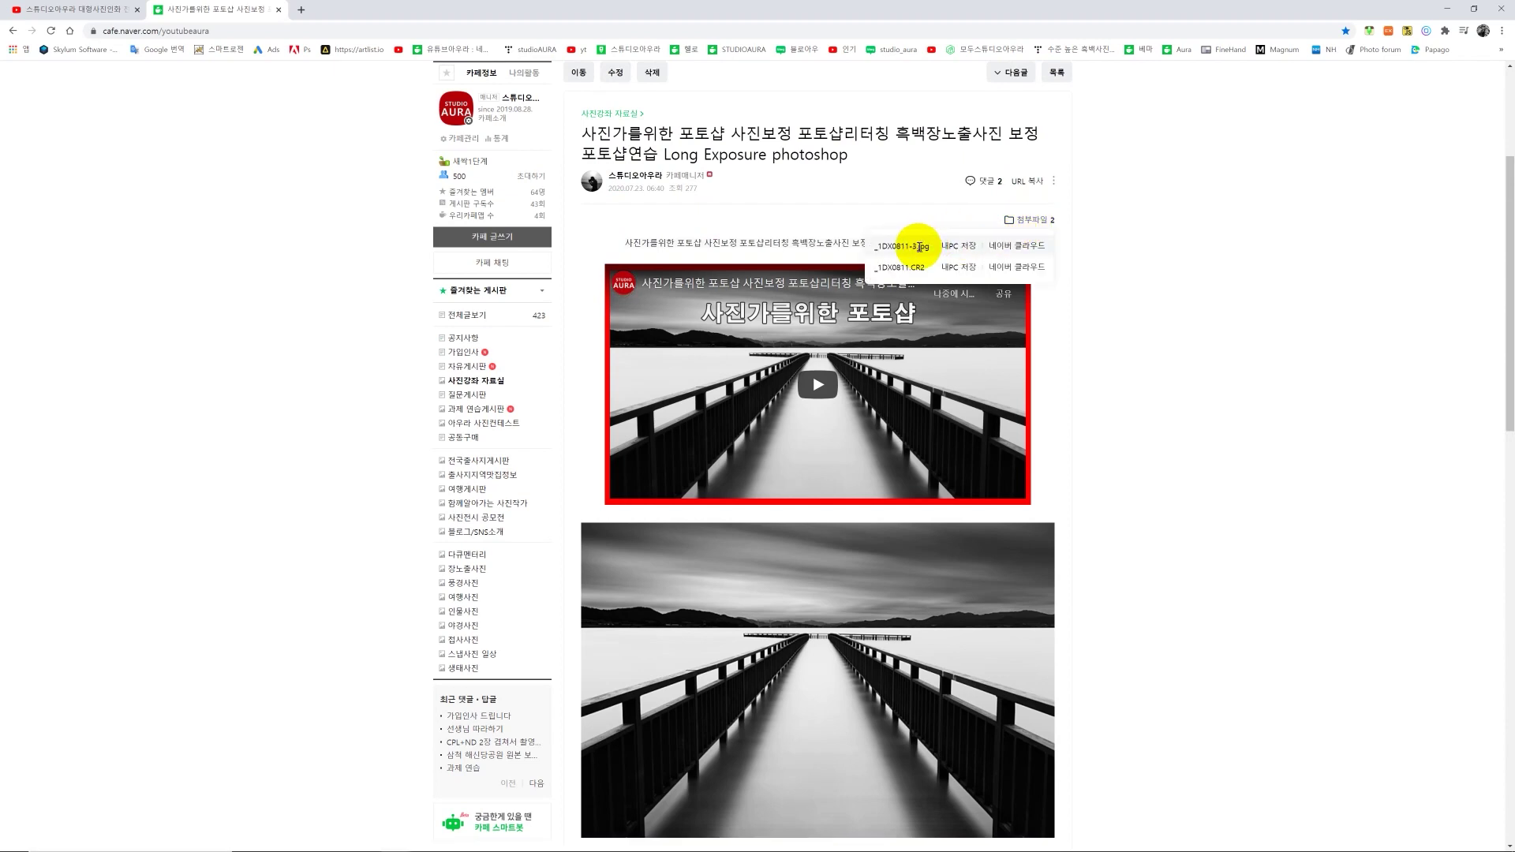